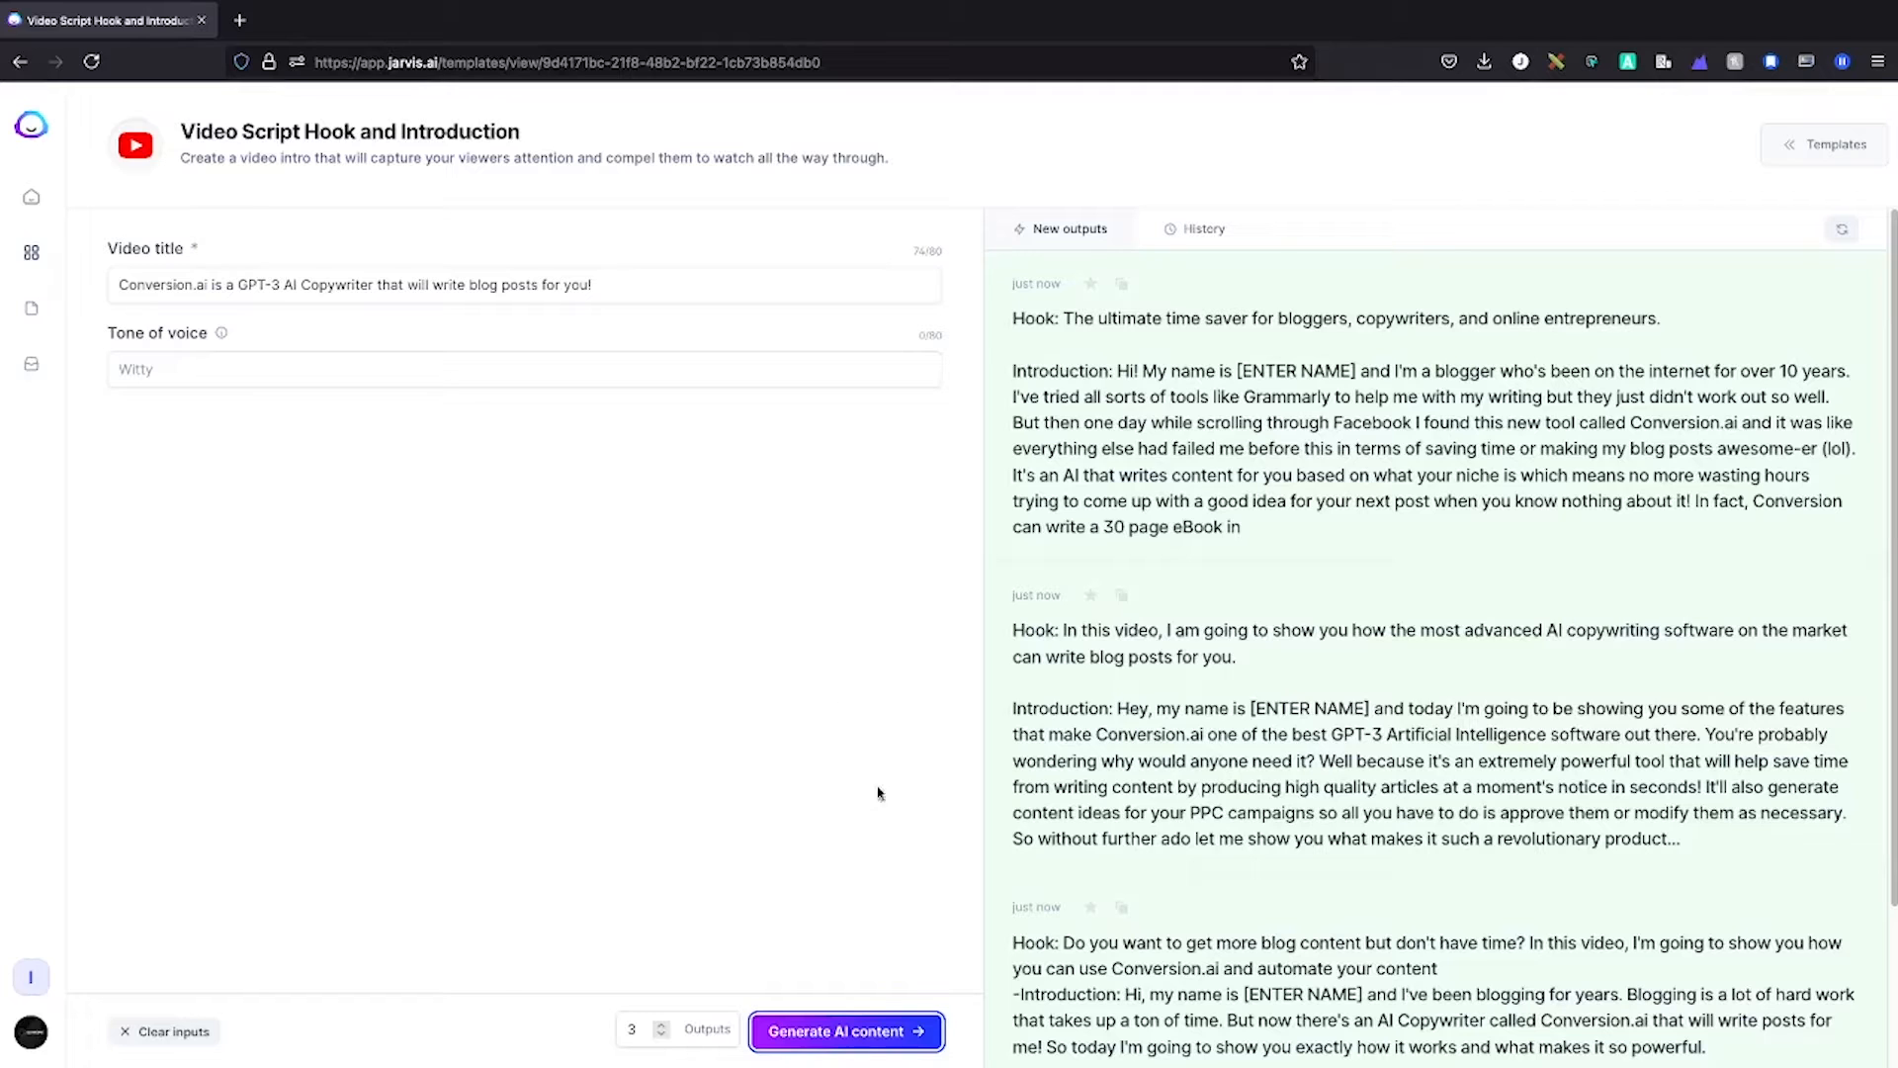
# Copy the jarvis.ai domain from the current page's address and load jarvis.ai in a new browser tab.
pyautogui.moveTo(442, 62); pyautogui.dragTo(402, 65)
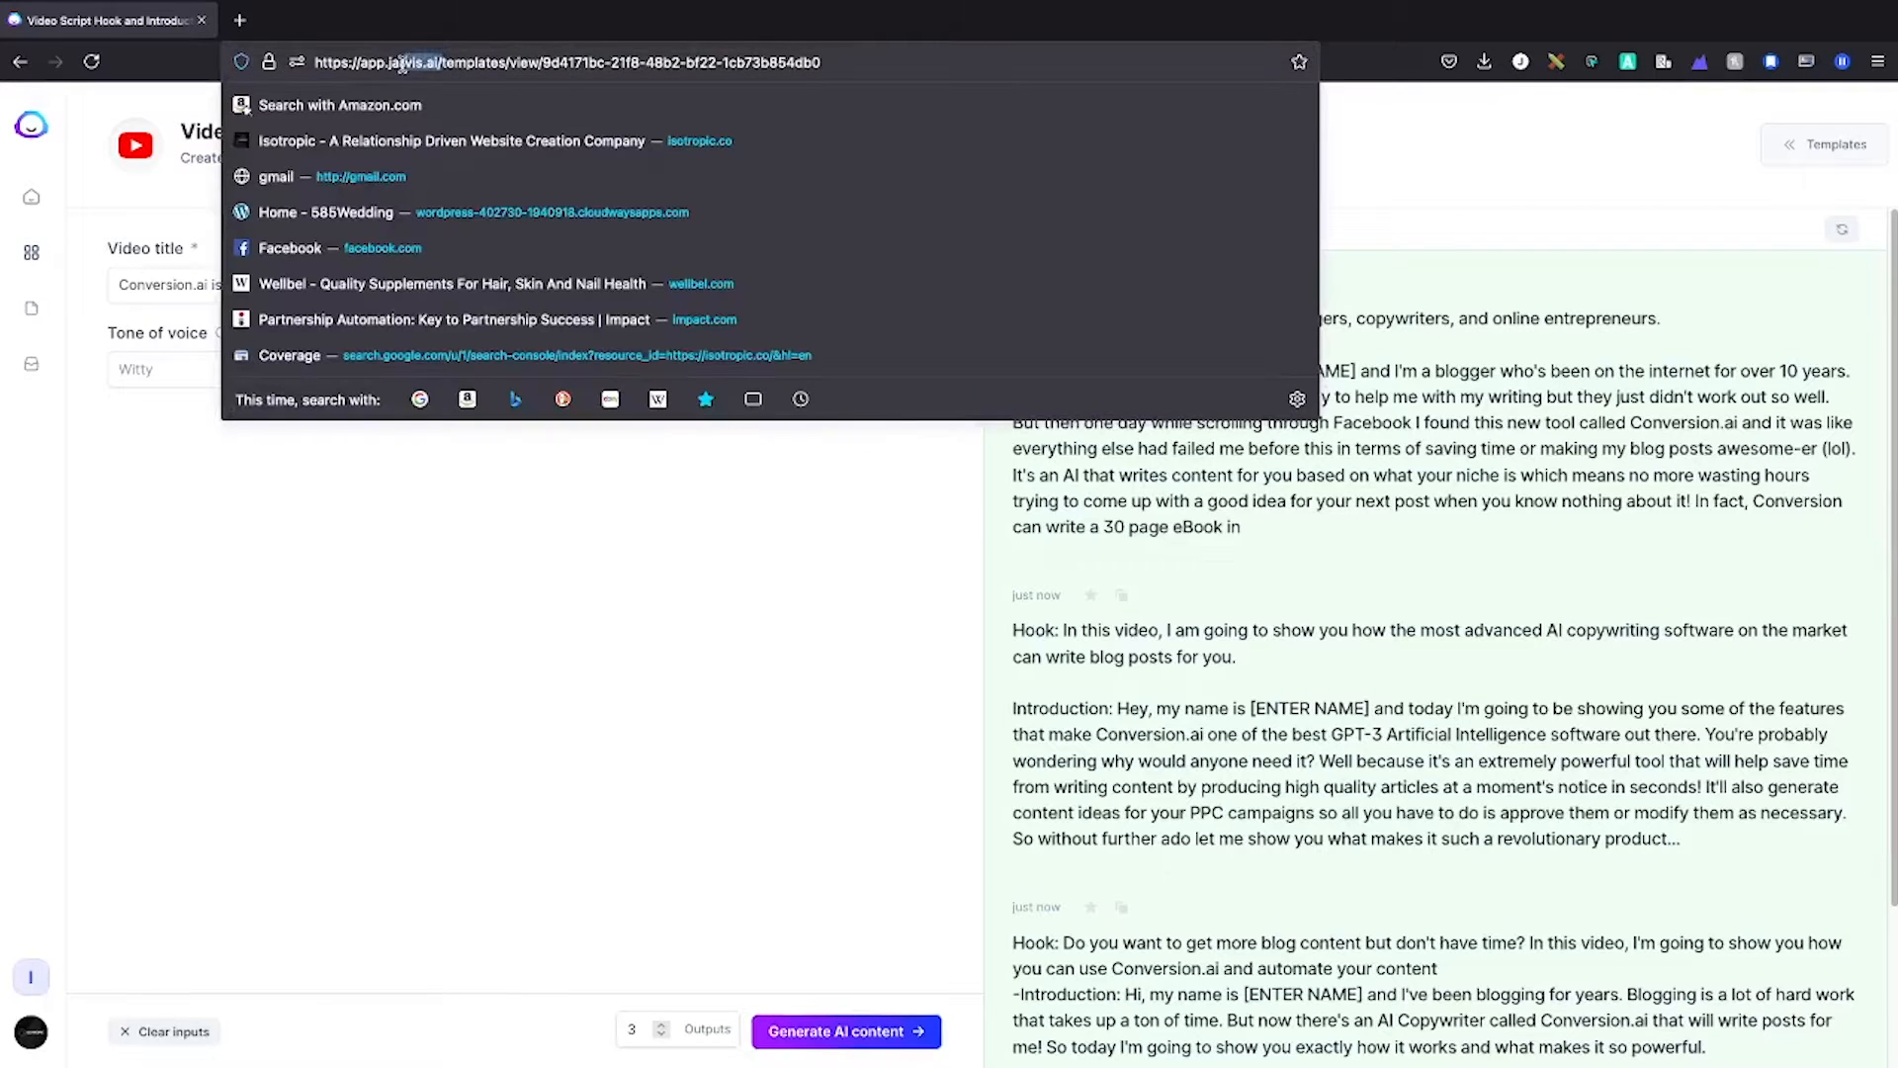
pyautogui.rightClick(394, 71)
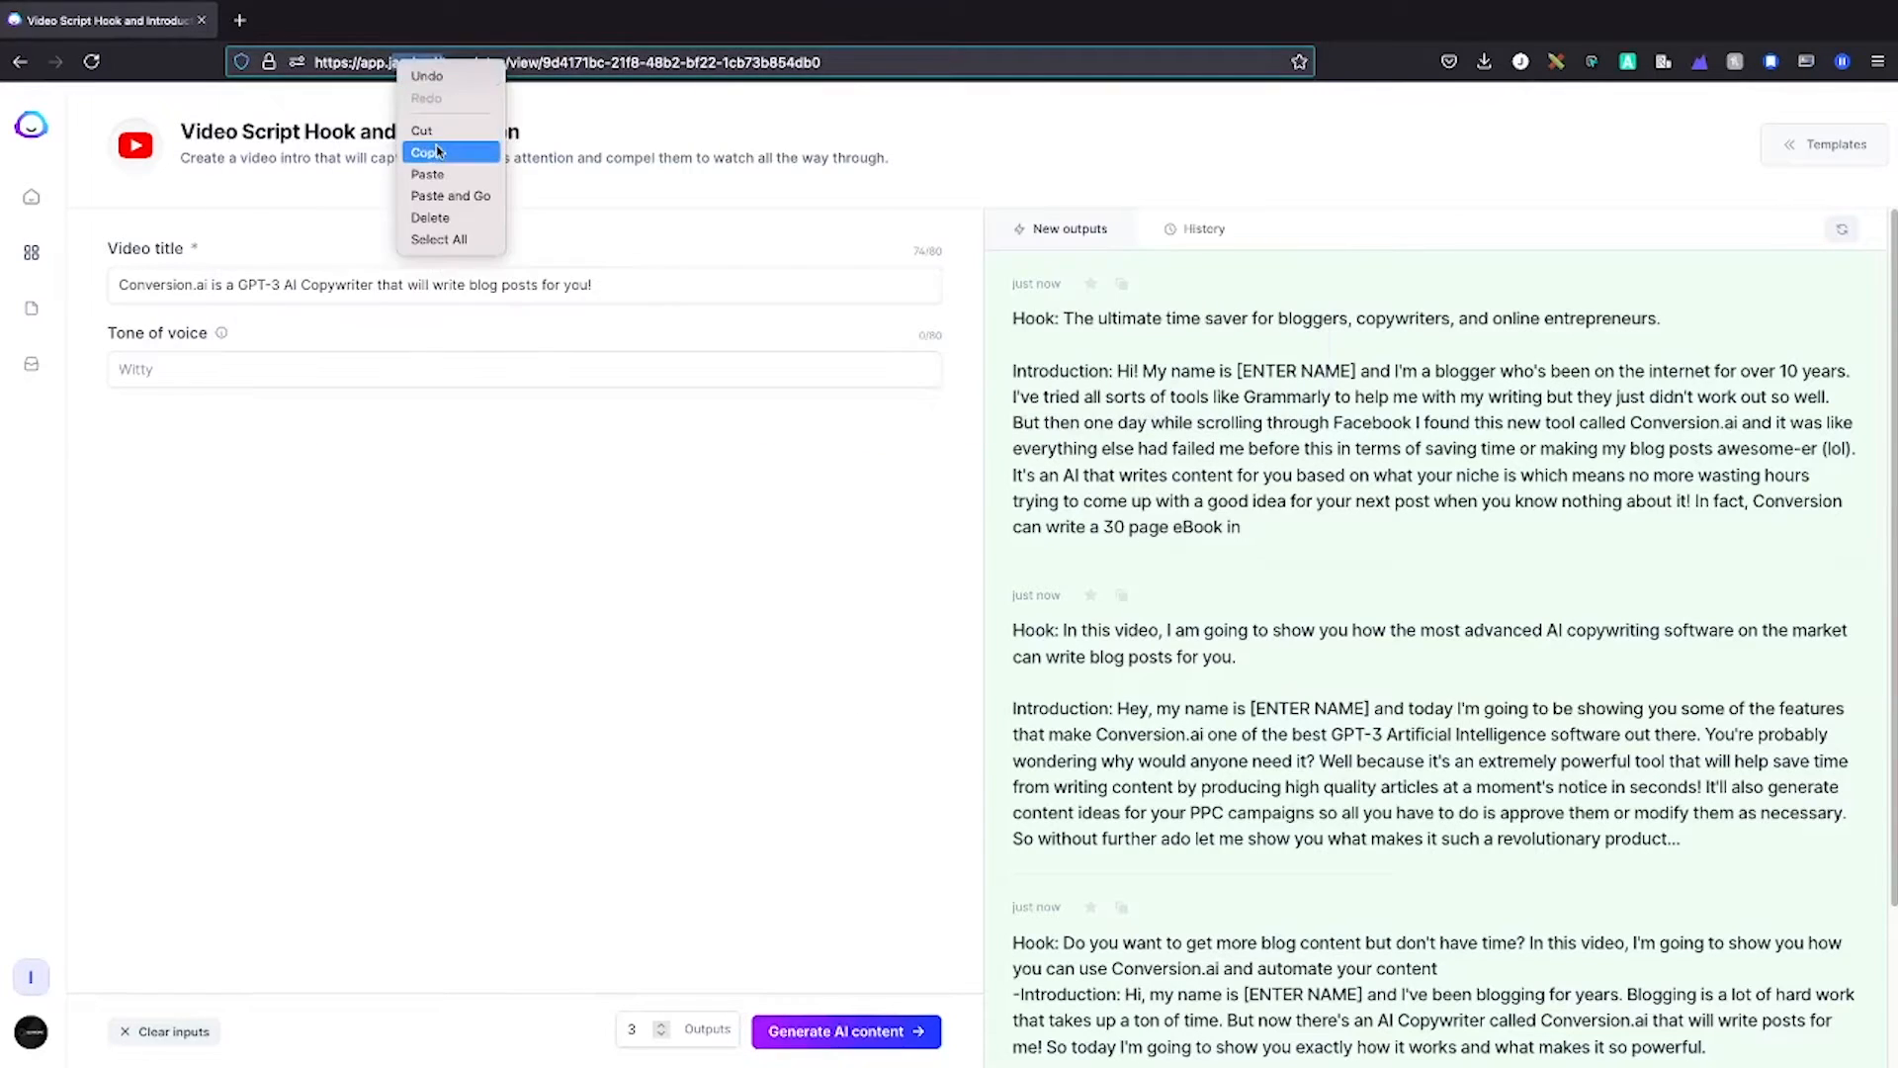
pyautogui.click(437, 148)
pyautogui.click(239, 20)
pyautogui.rightClick(324, 72)
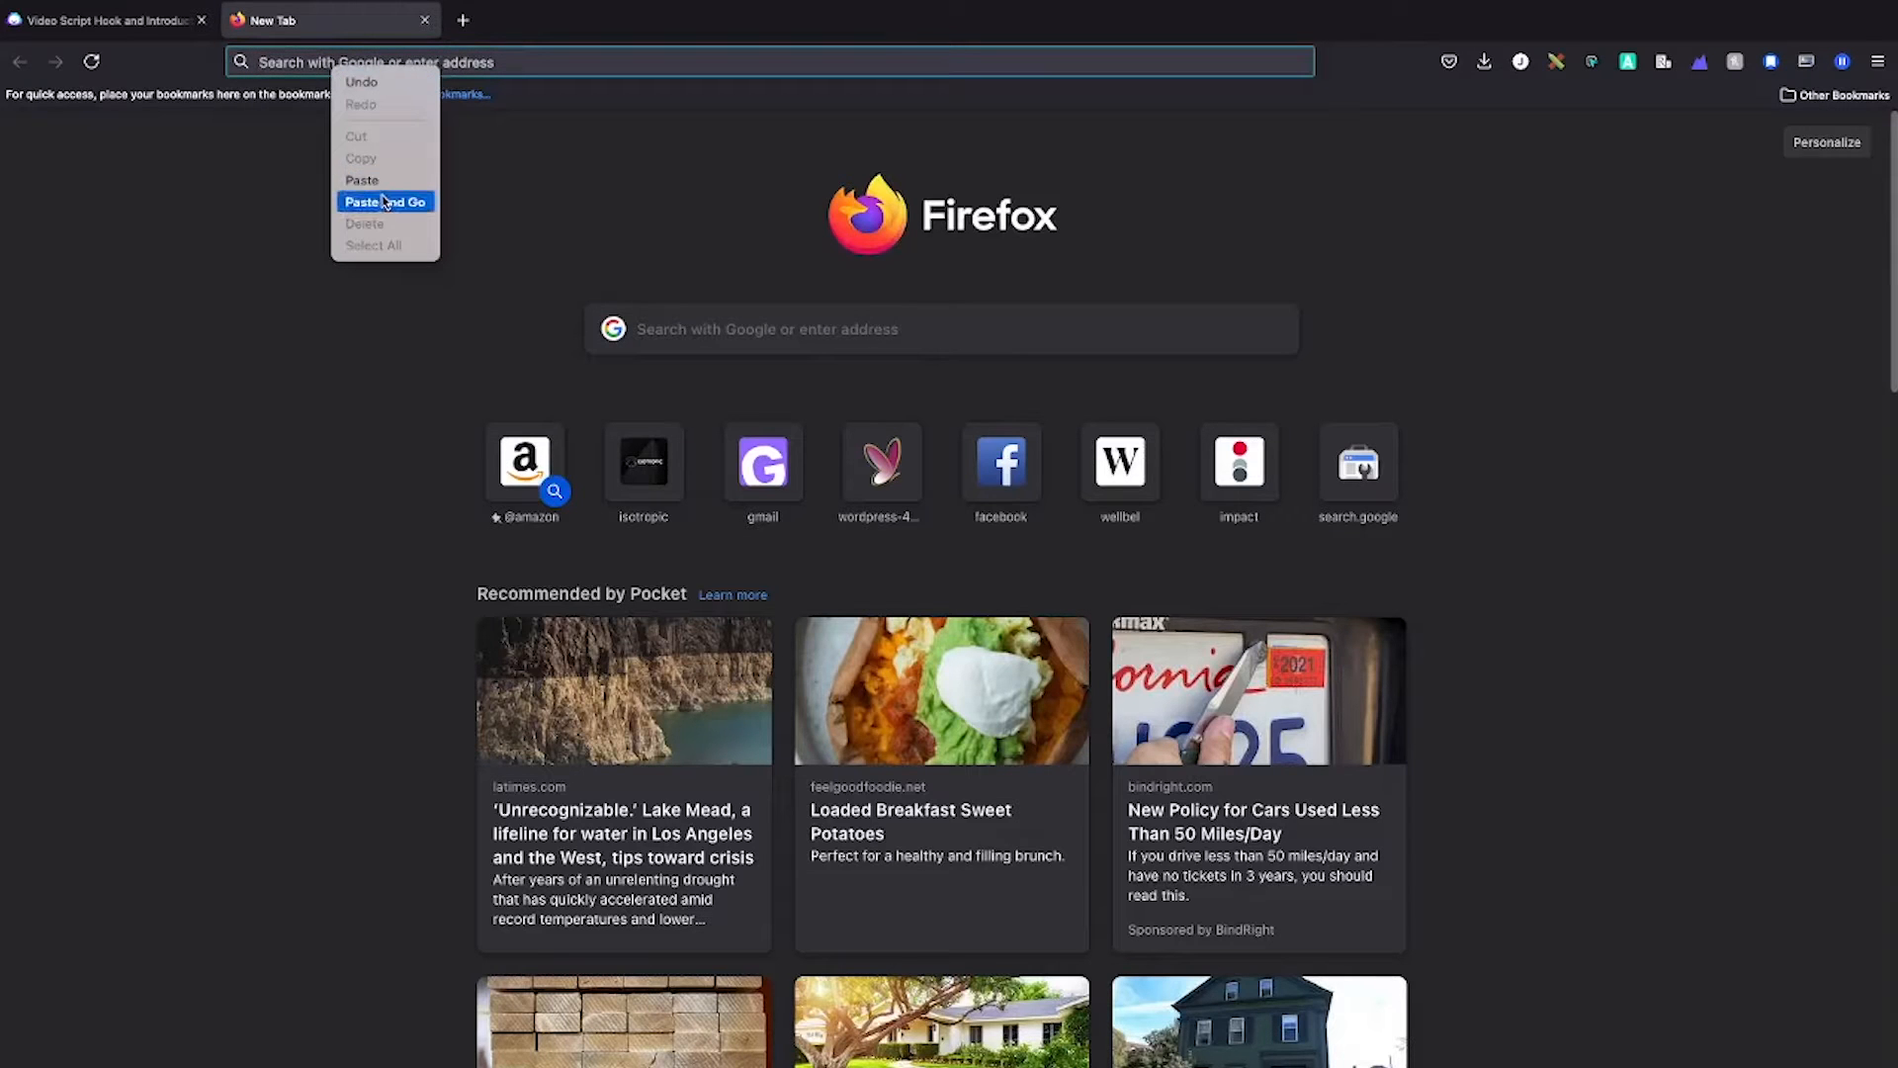
pyautogui.click(363, 169)
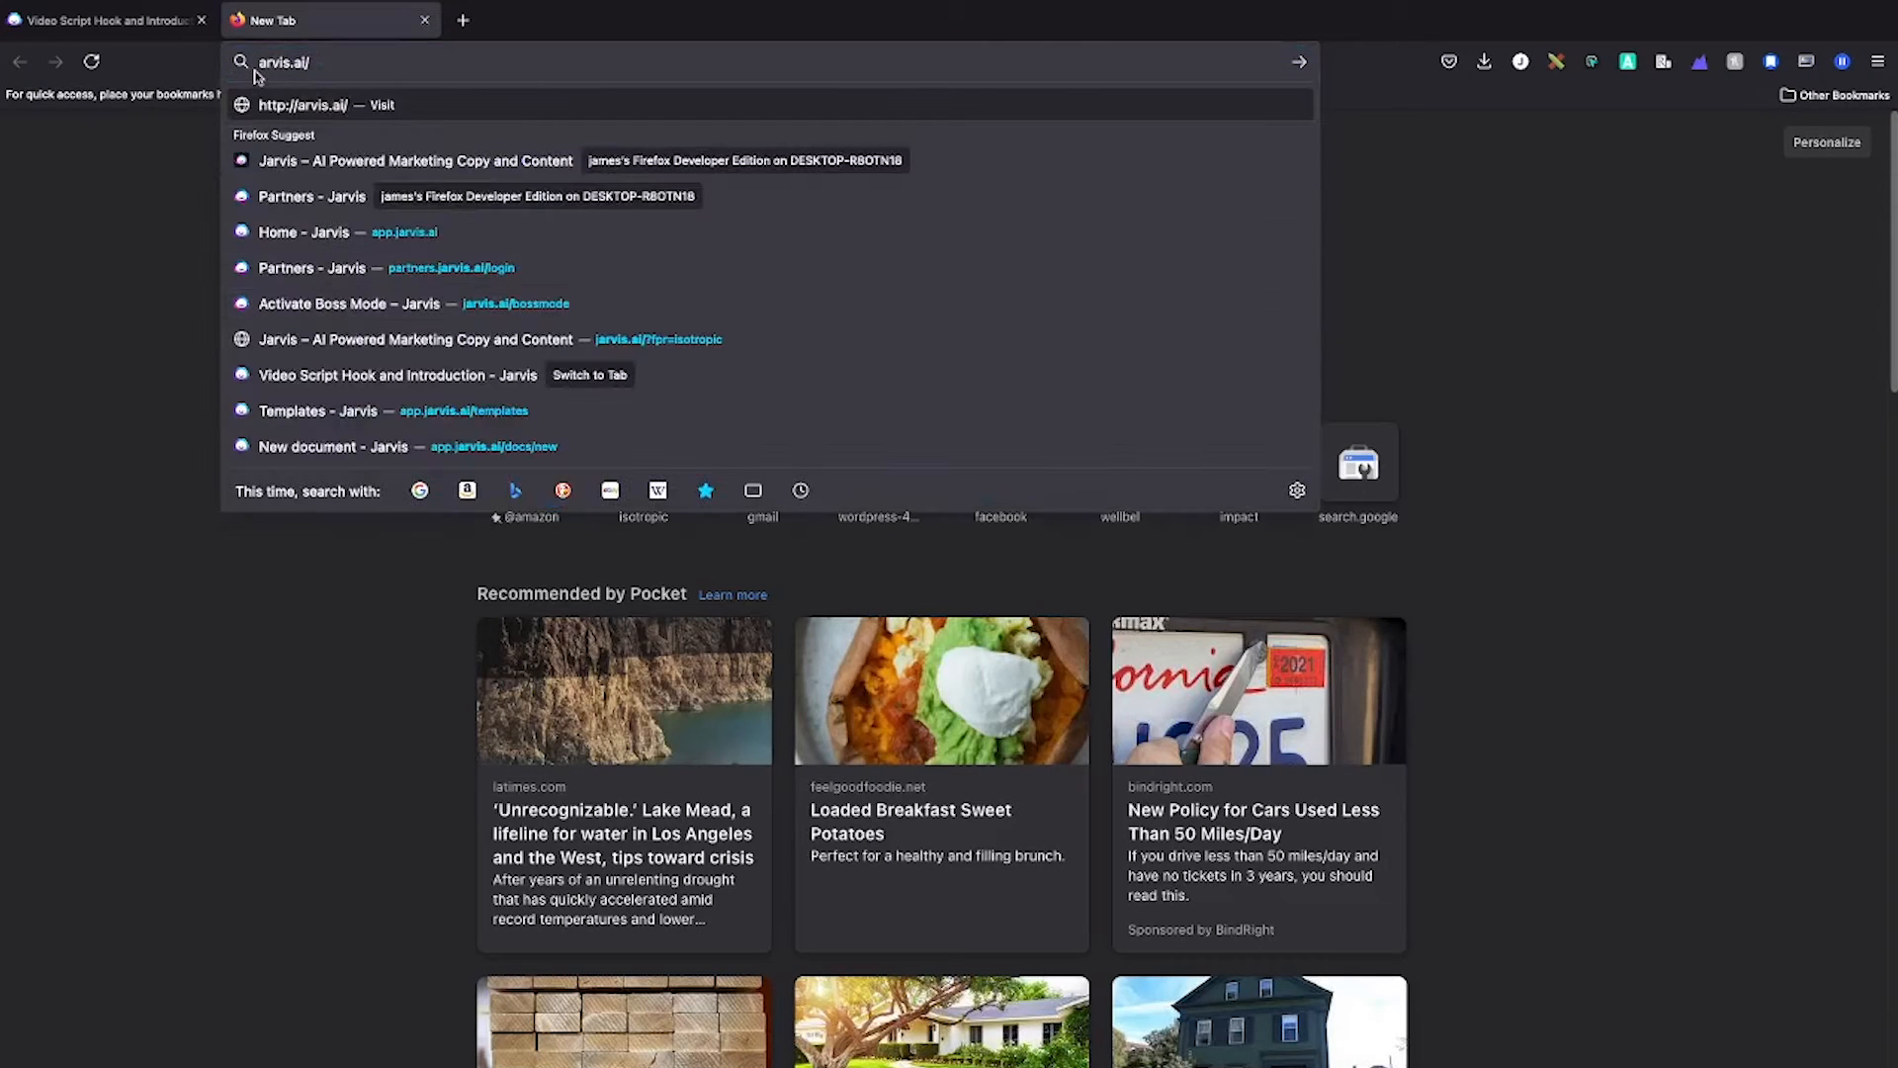
pyautogui.write('j')
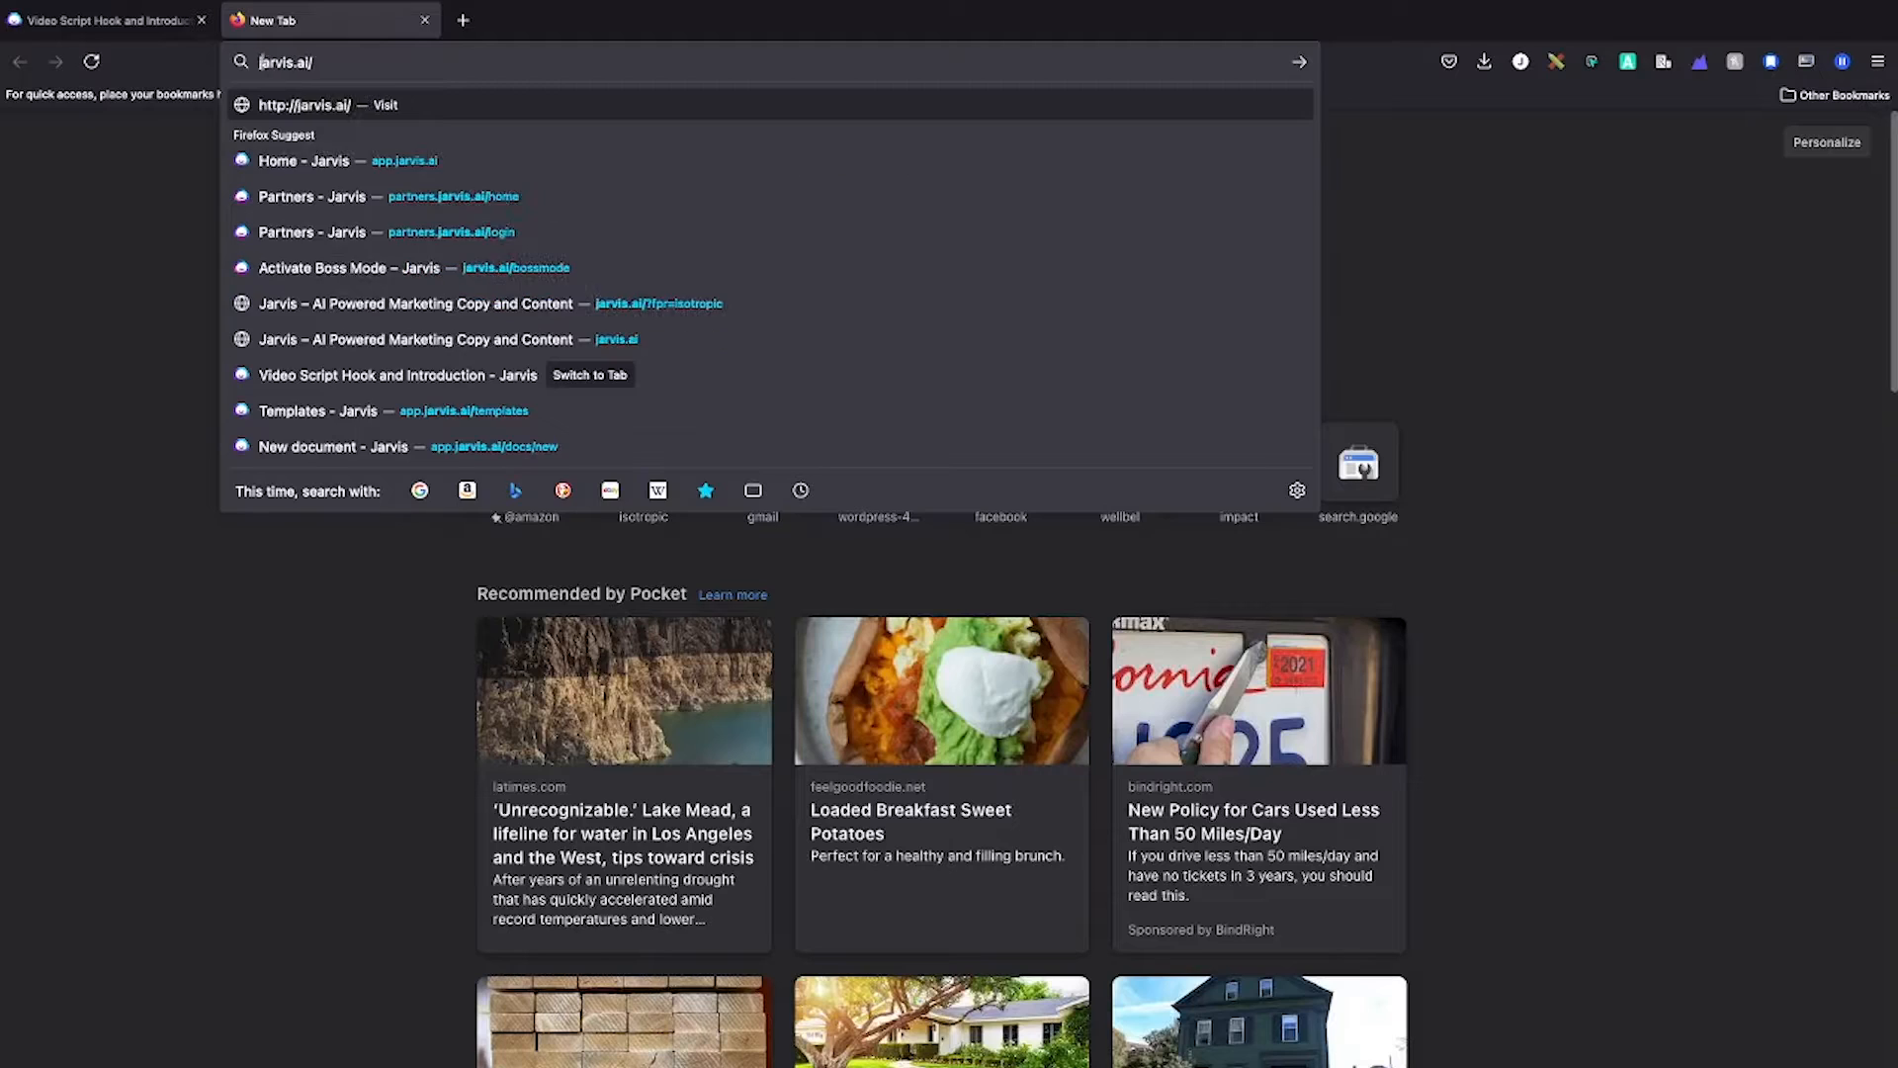
pyautogui.press('Return')
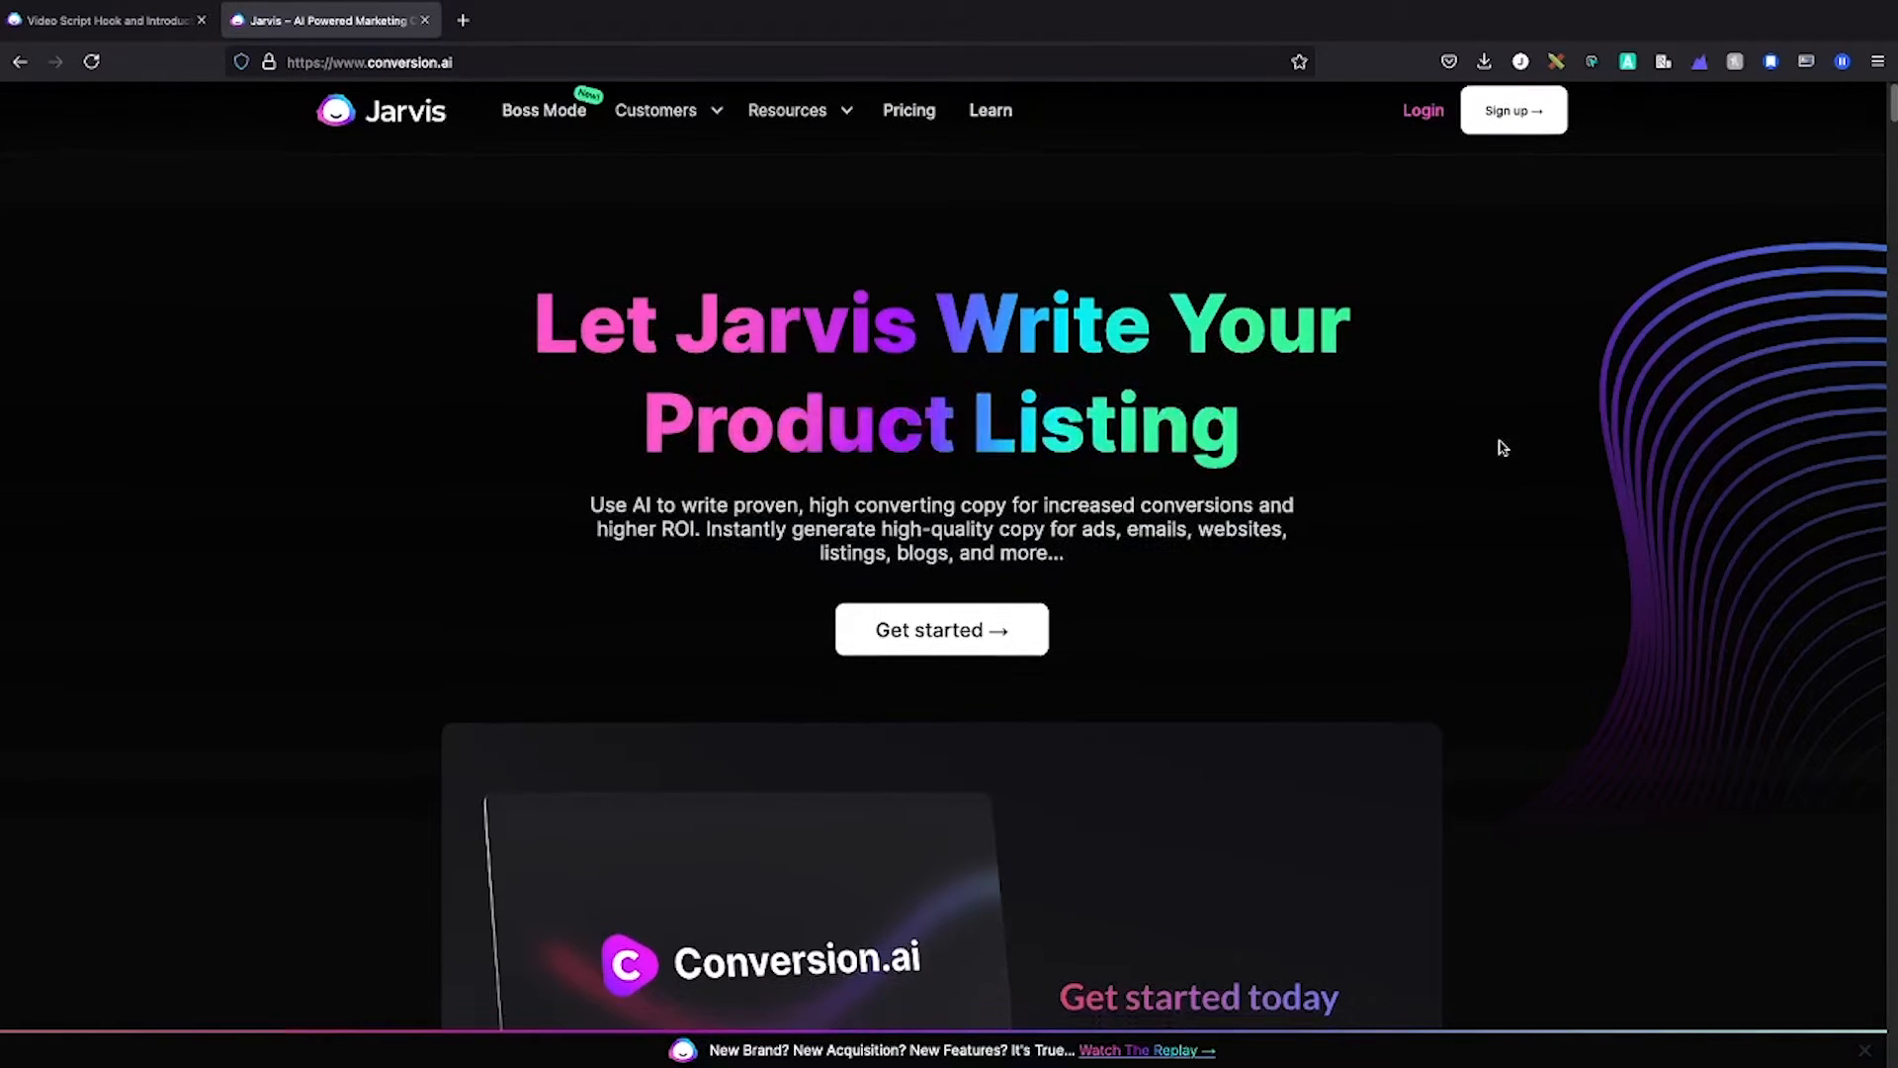
# Look over the Jarvis home page's intro video and the customer testimonials below it.
pyautogui.scroll(-5, 1496, 441)
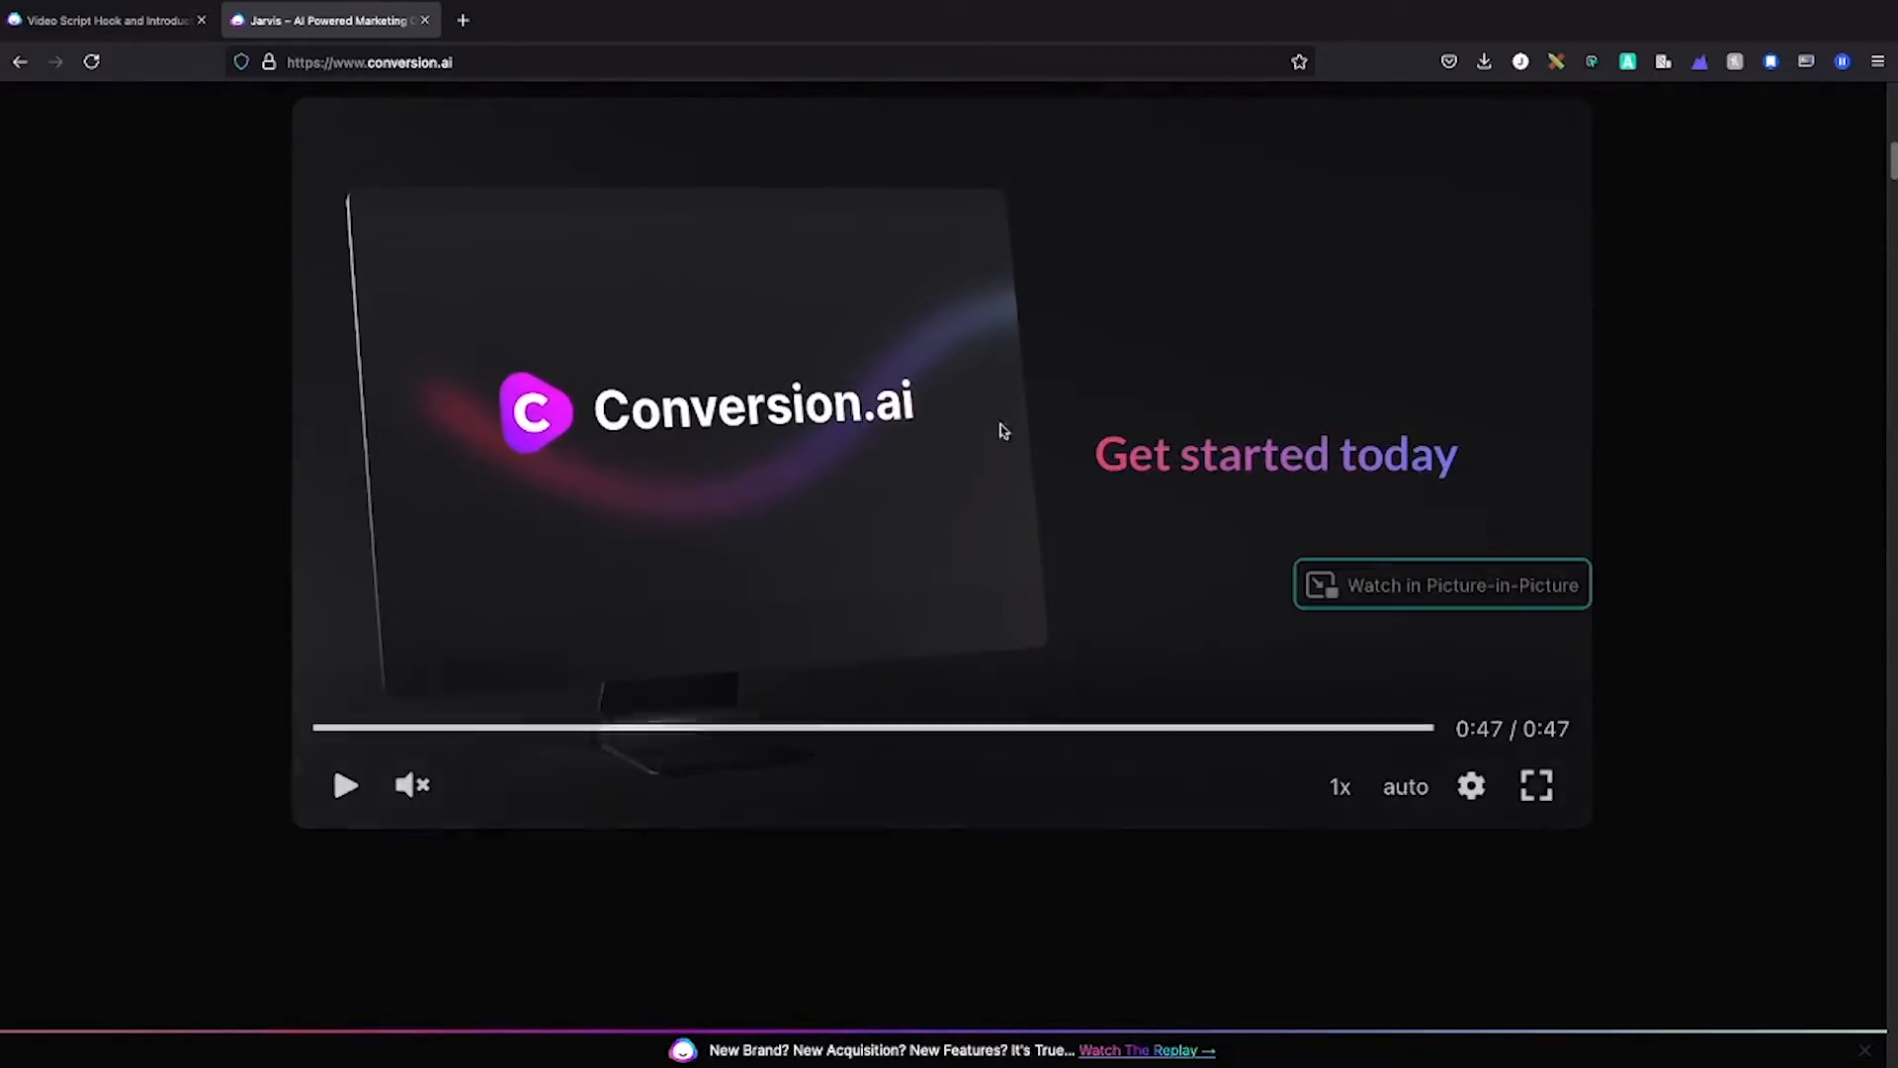
pyautogui.scroll(-3, 1392, 438)
pyautogui.scroll(-3, 1392, 438)
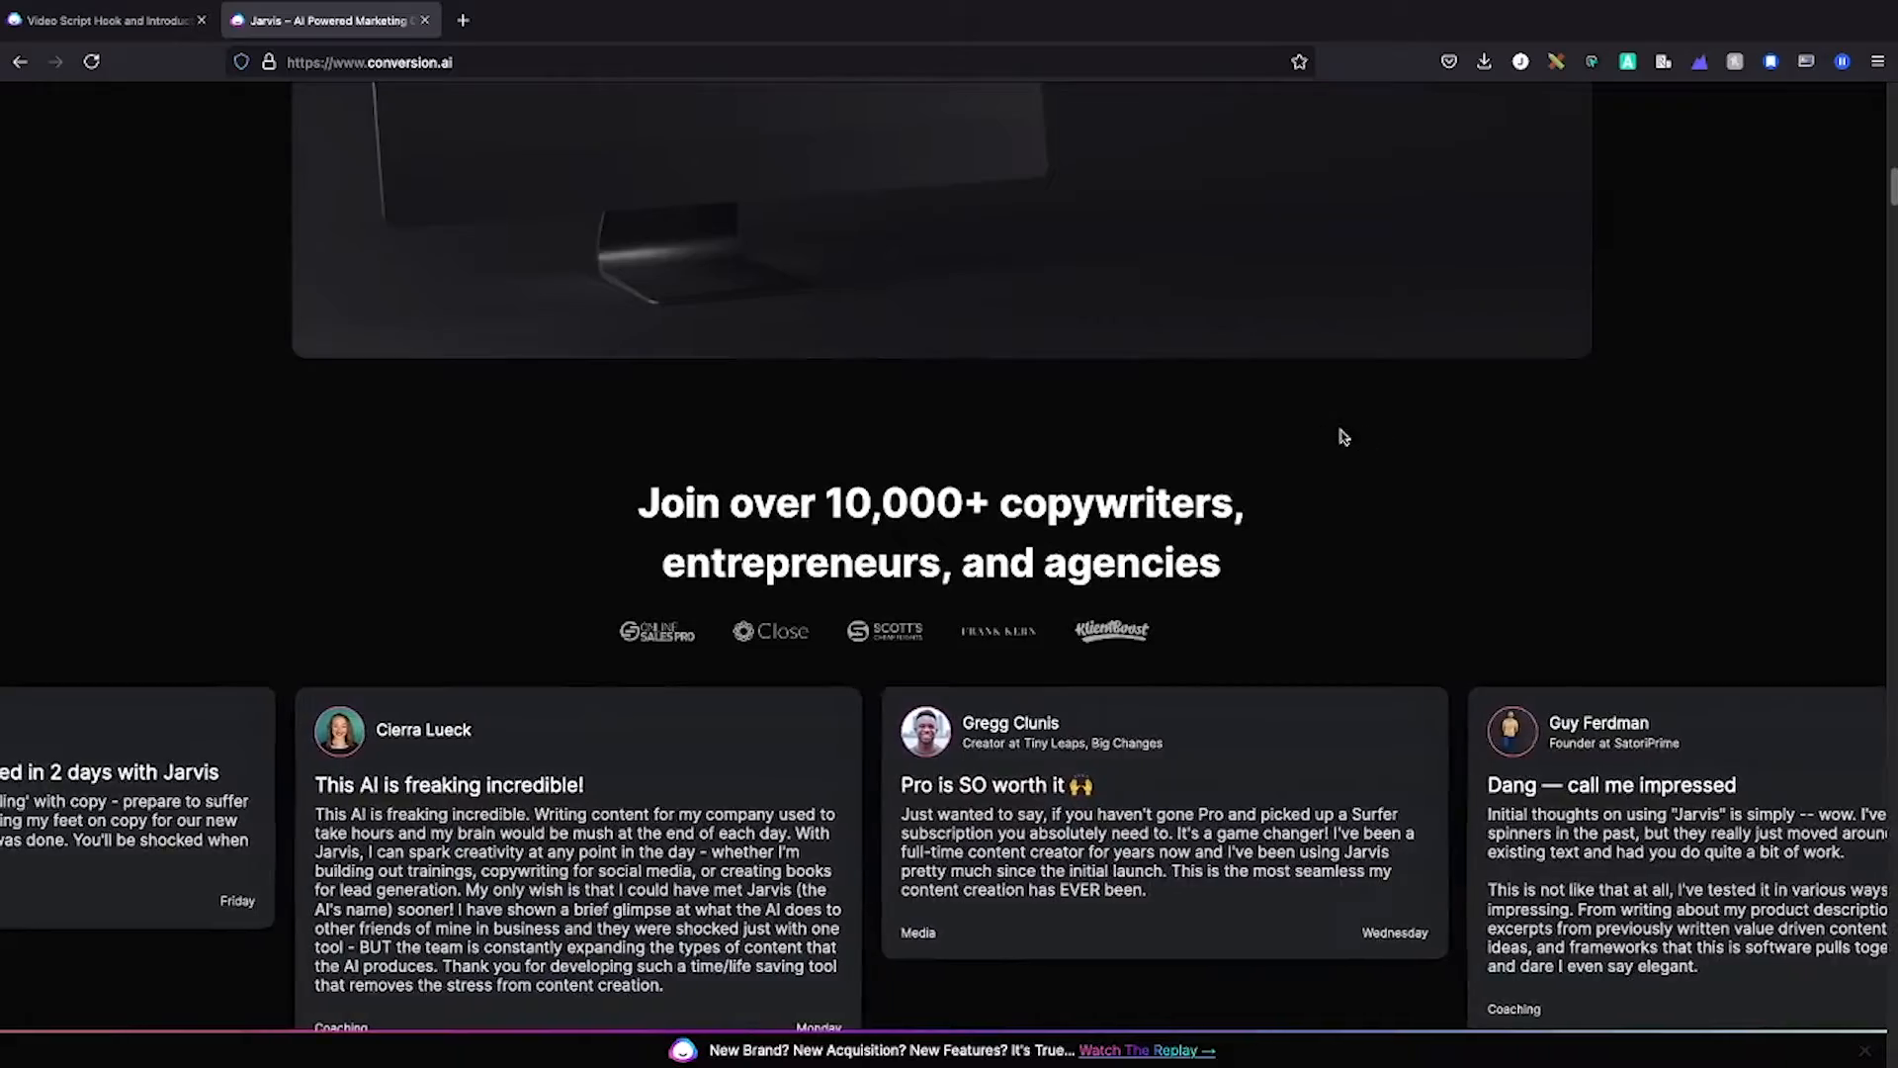
pyautogui.scroll(-1, 1402, 432)
pyautogui.scroll(-1, 1470, 435)
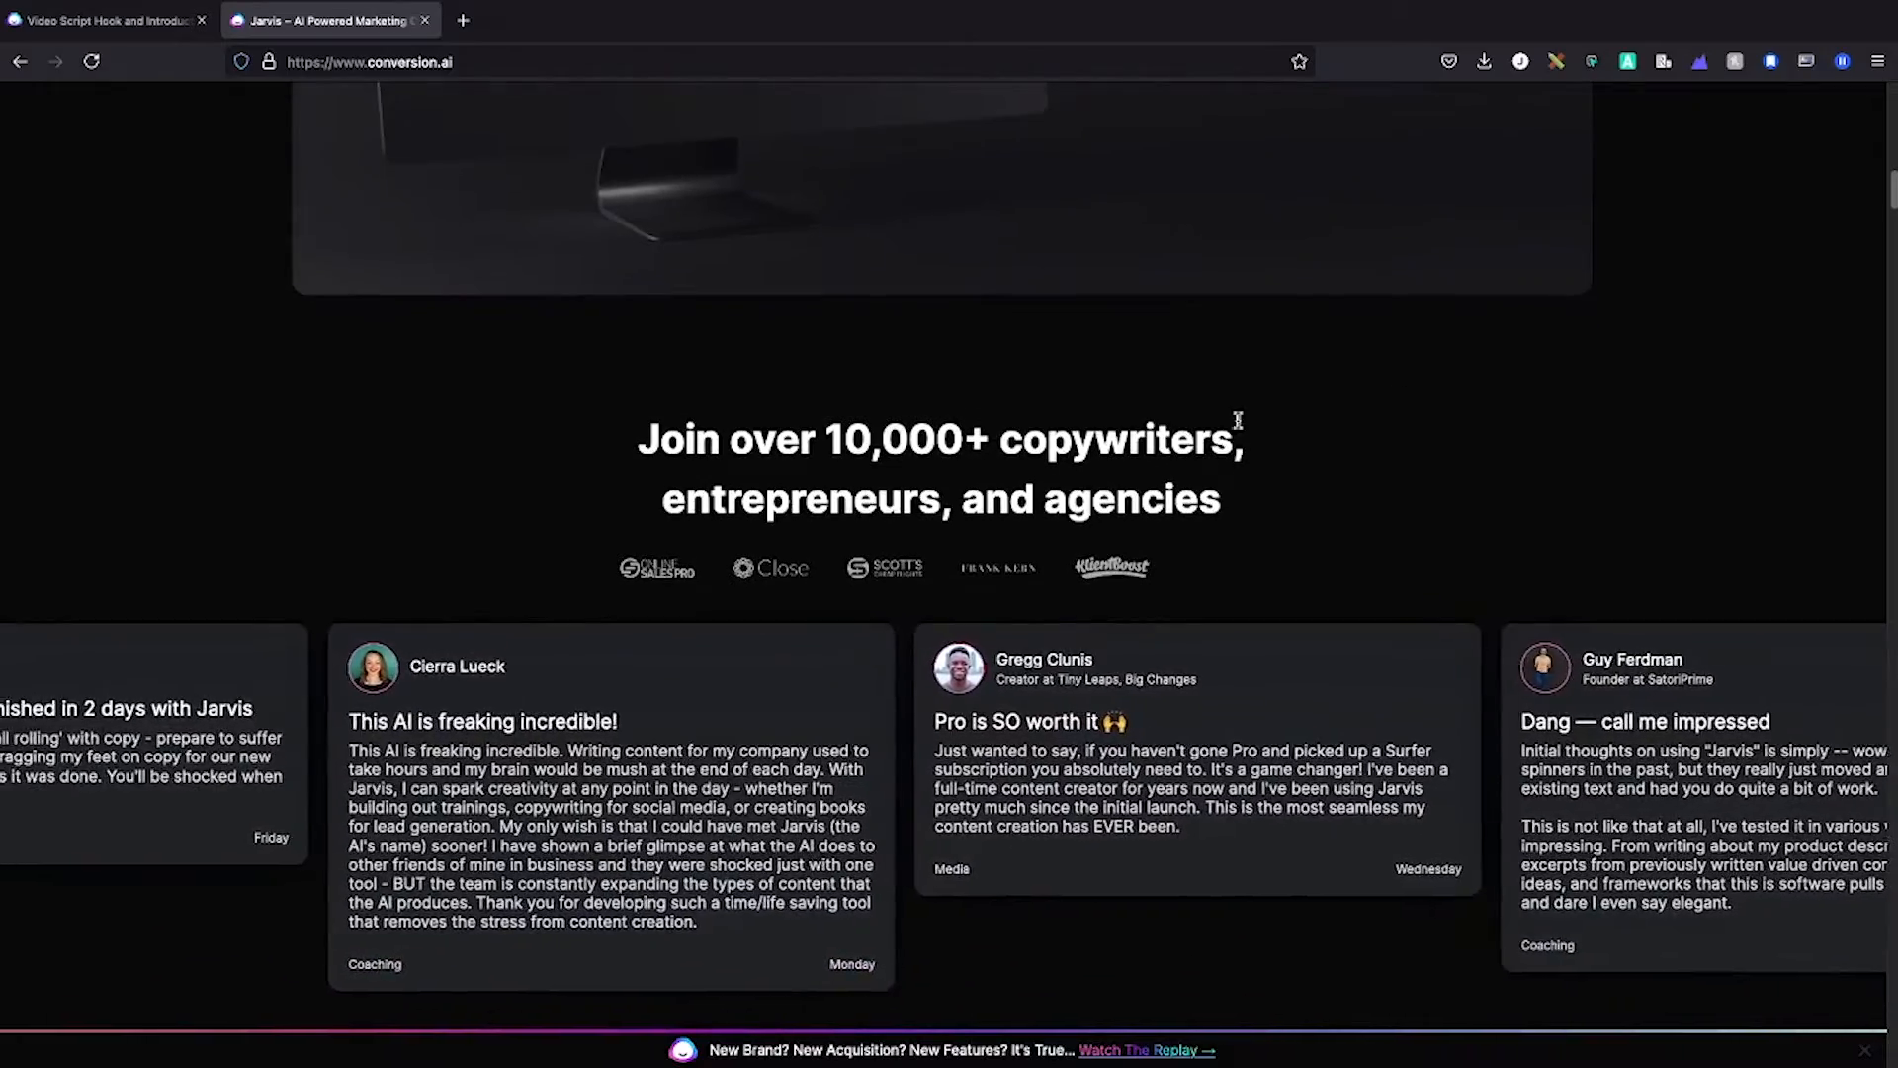
pyautogui.scroll(-2, 1236, 307)
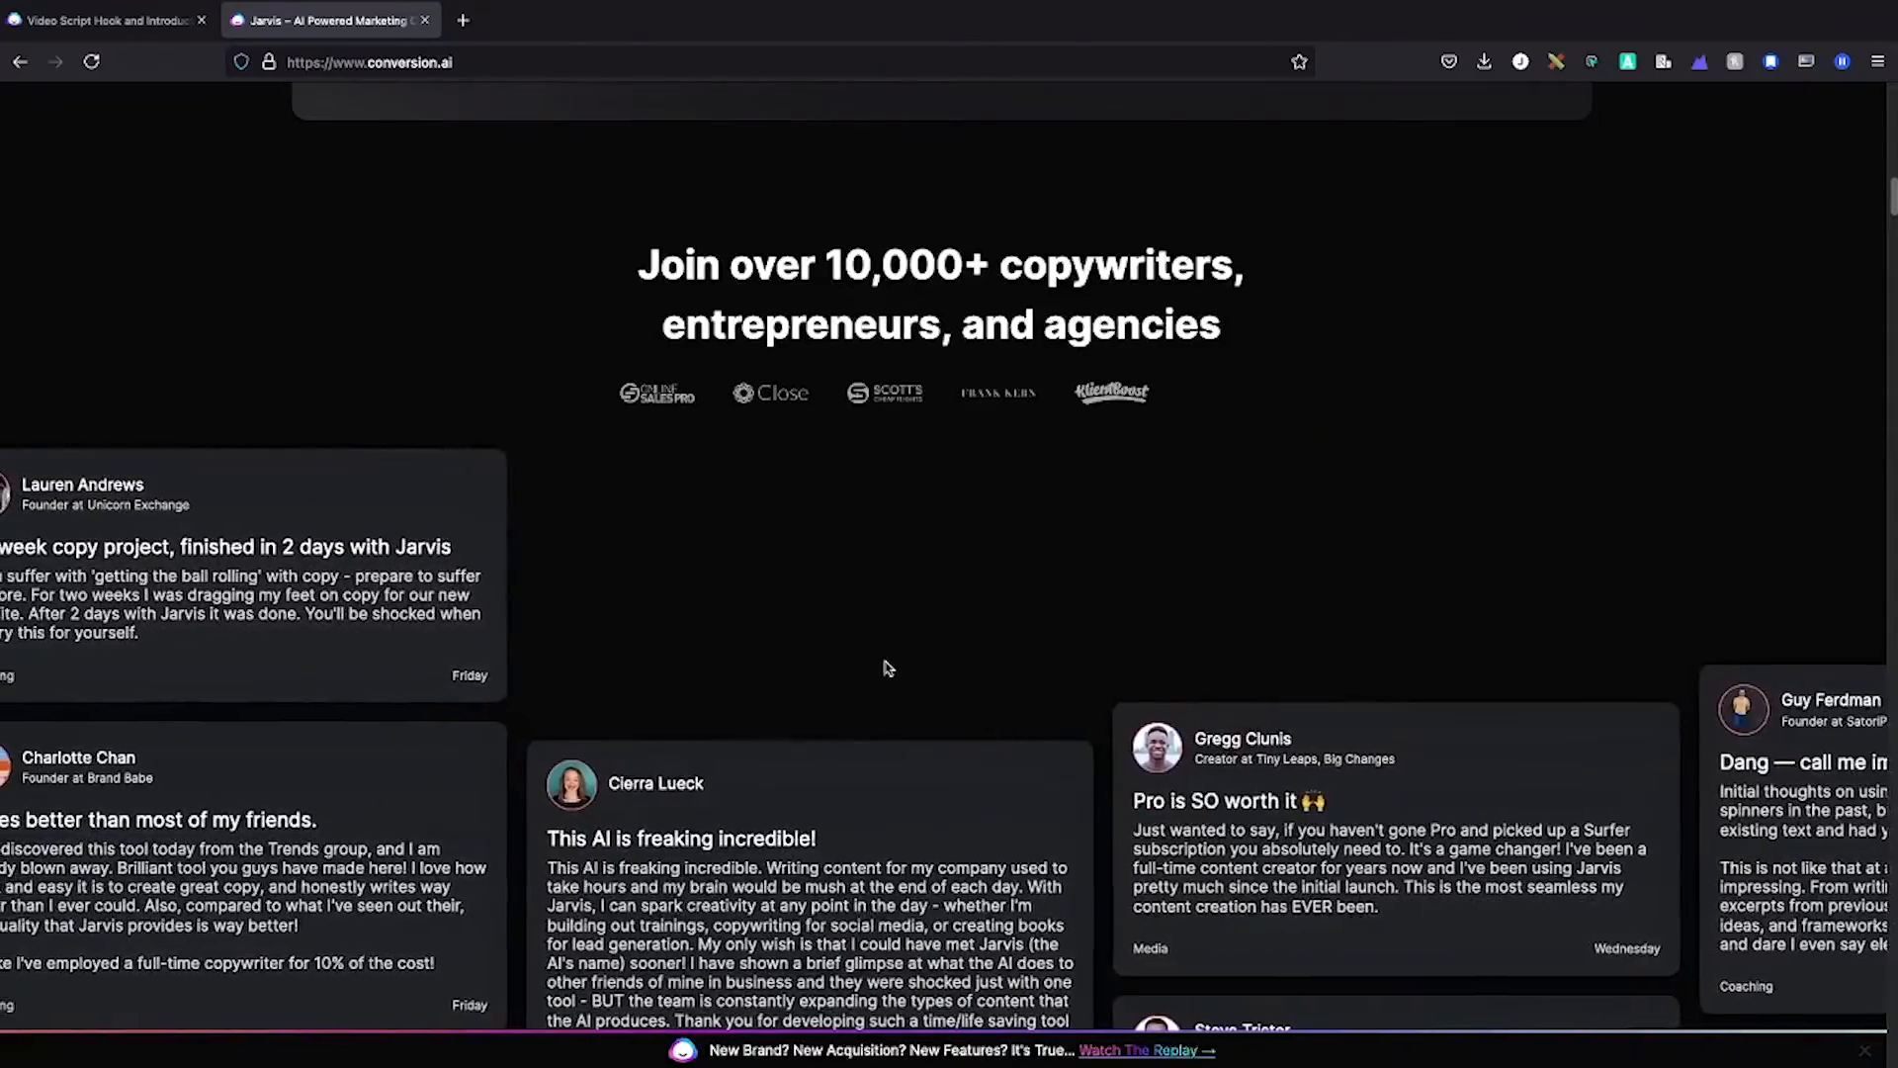
pyautogui.scroll(-1, 886, 665)
pyautogui.scroll(-3, 764, 663)
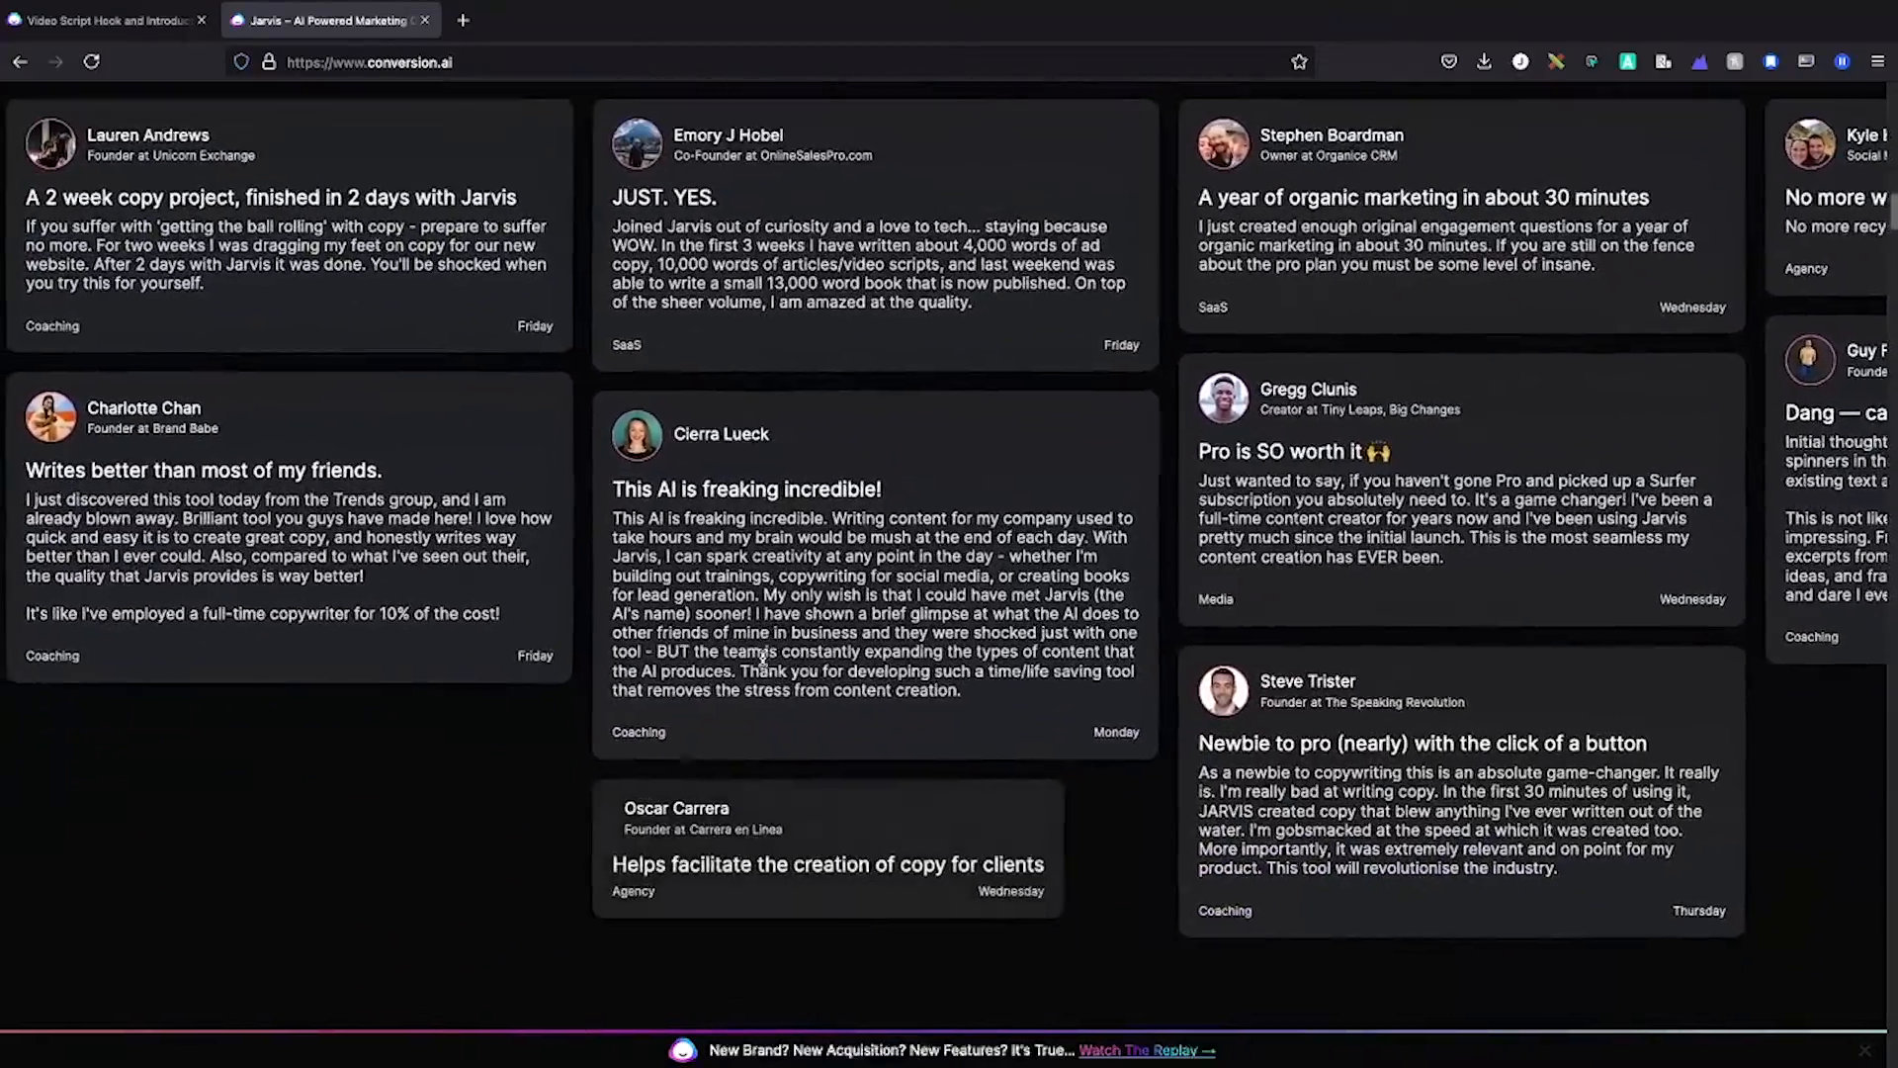
pyautogui.scroll(-2, 761, 658)
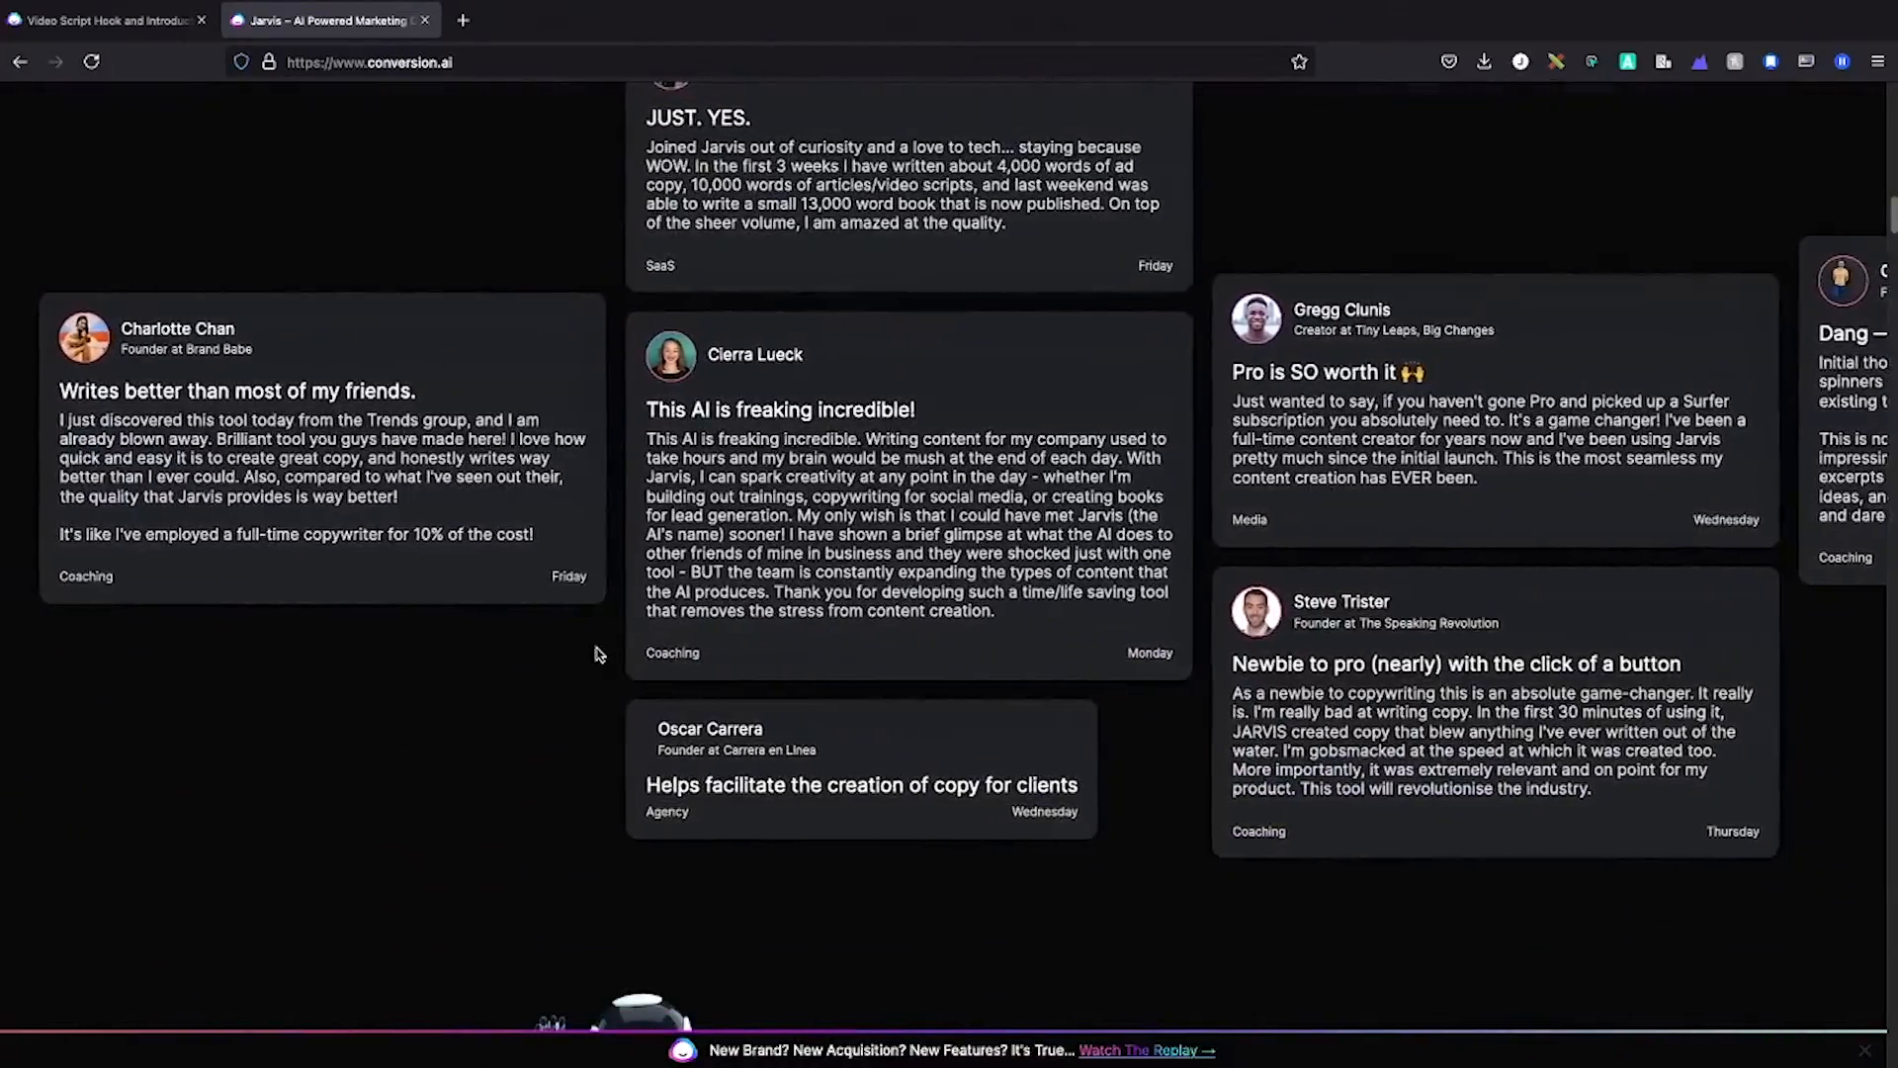
pyautogui.scroll(-1, 598, 652)
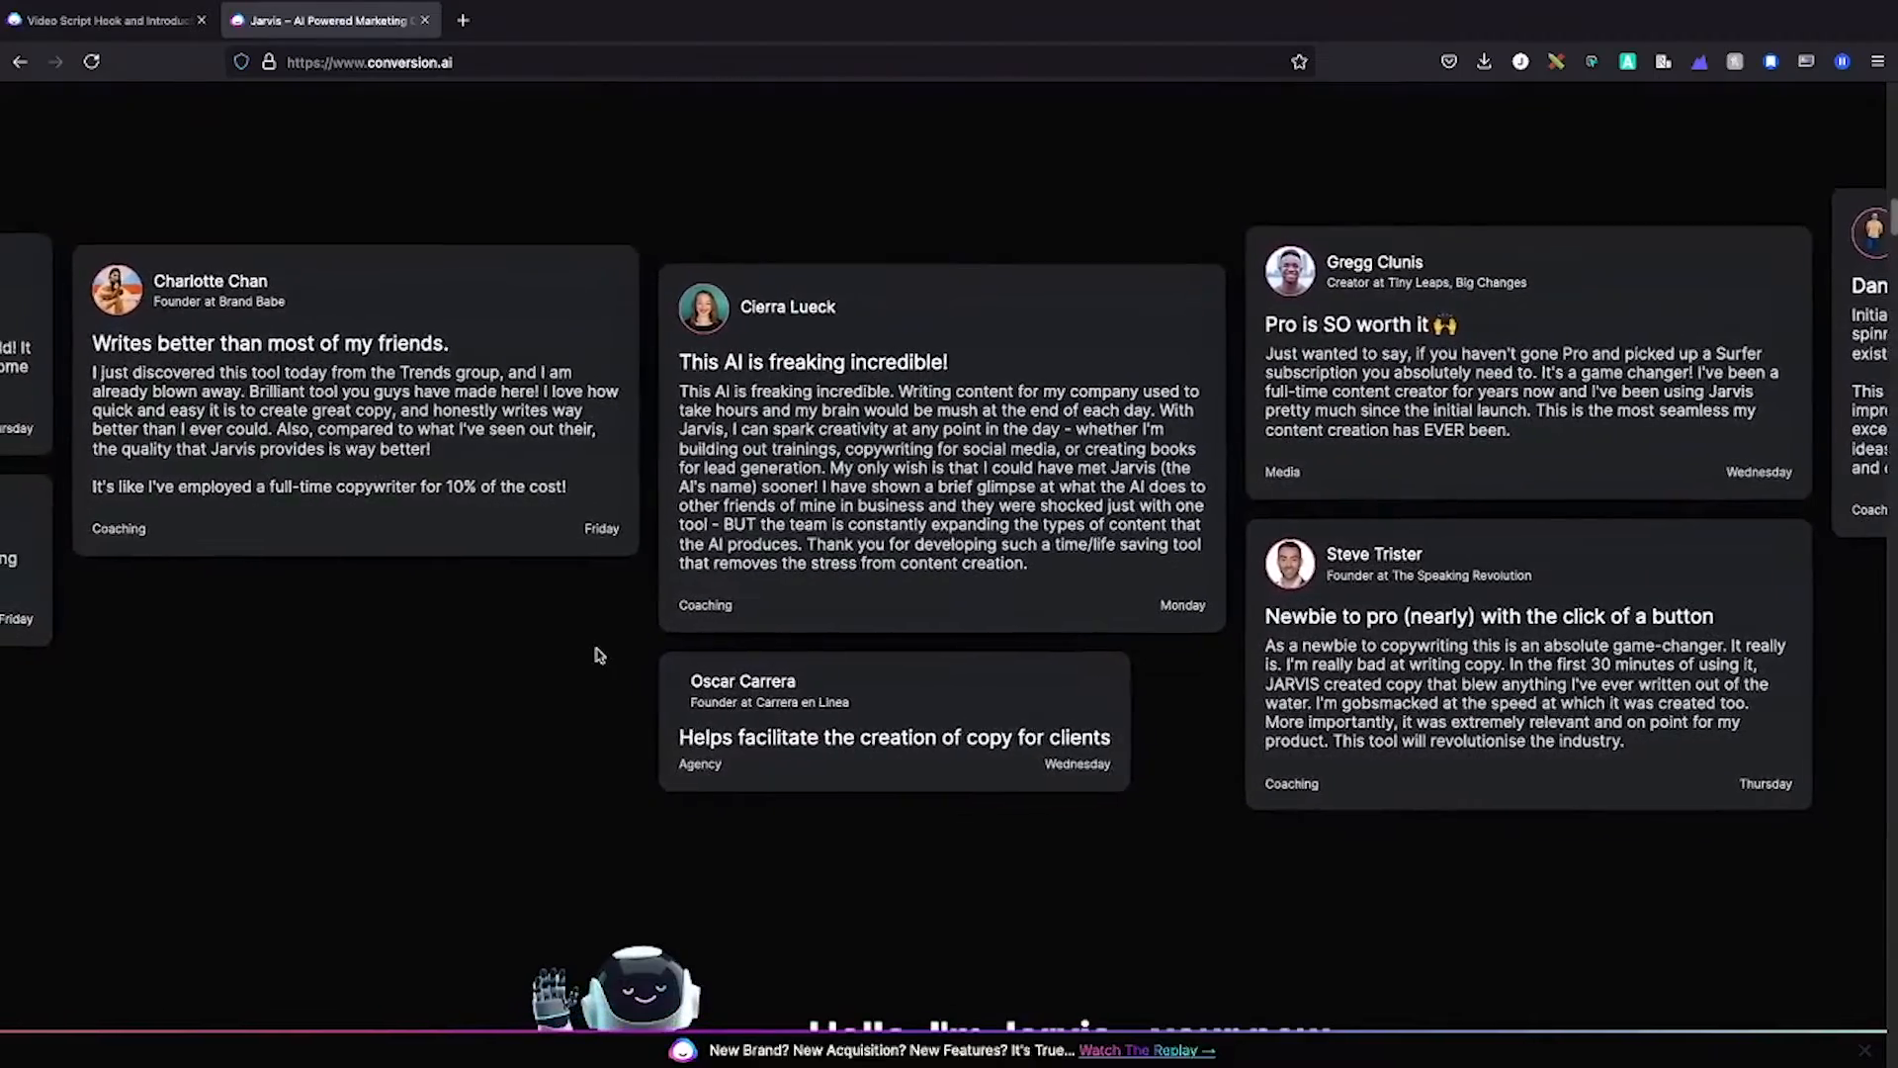
# Read the home page's assistant introduction, feature cards and overview of what Jarvis can write.
pyautogui.scroll(-5, 598, 655)
pyautogui.scroll(-1, 598, 654)
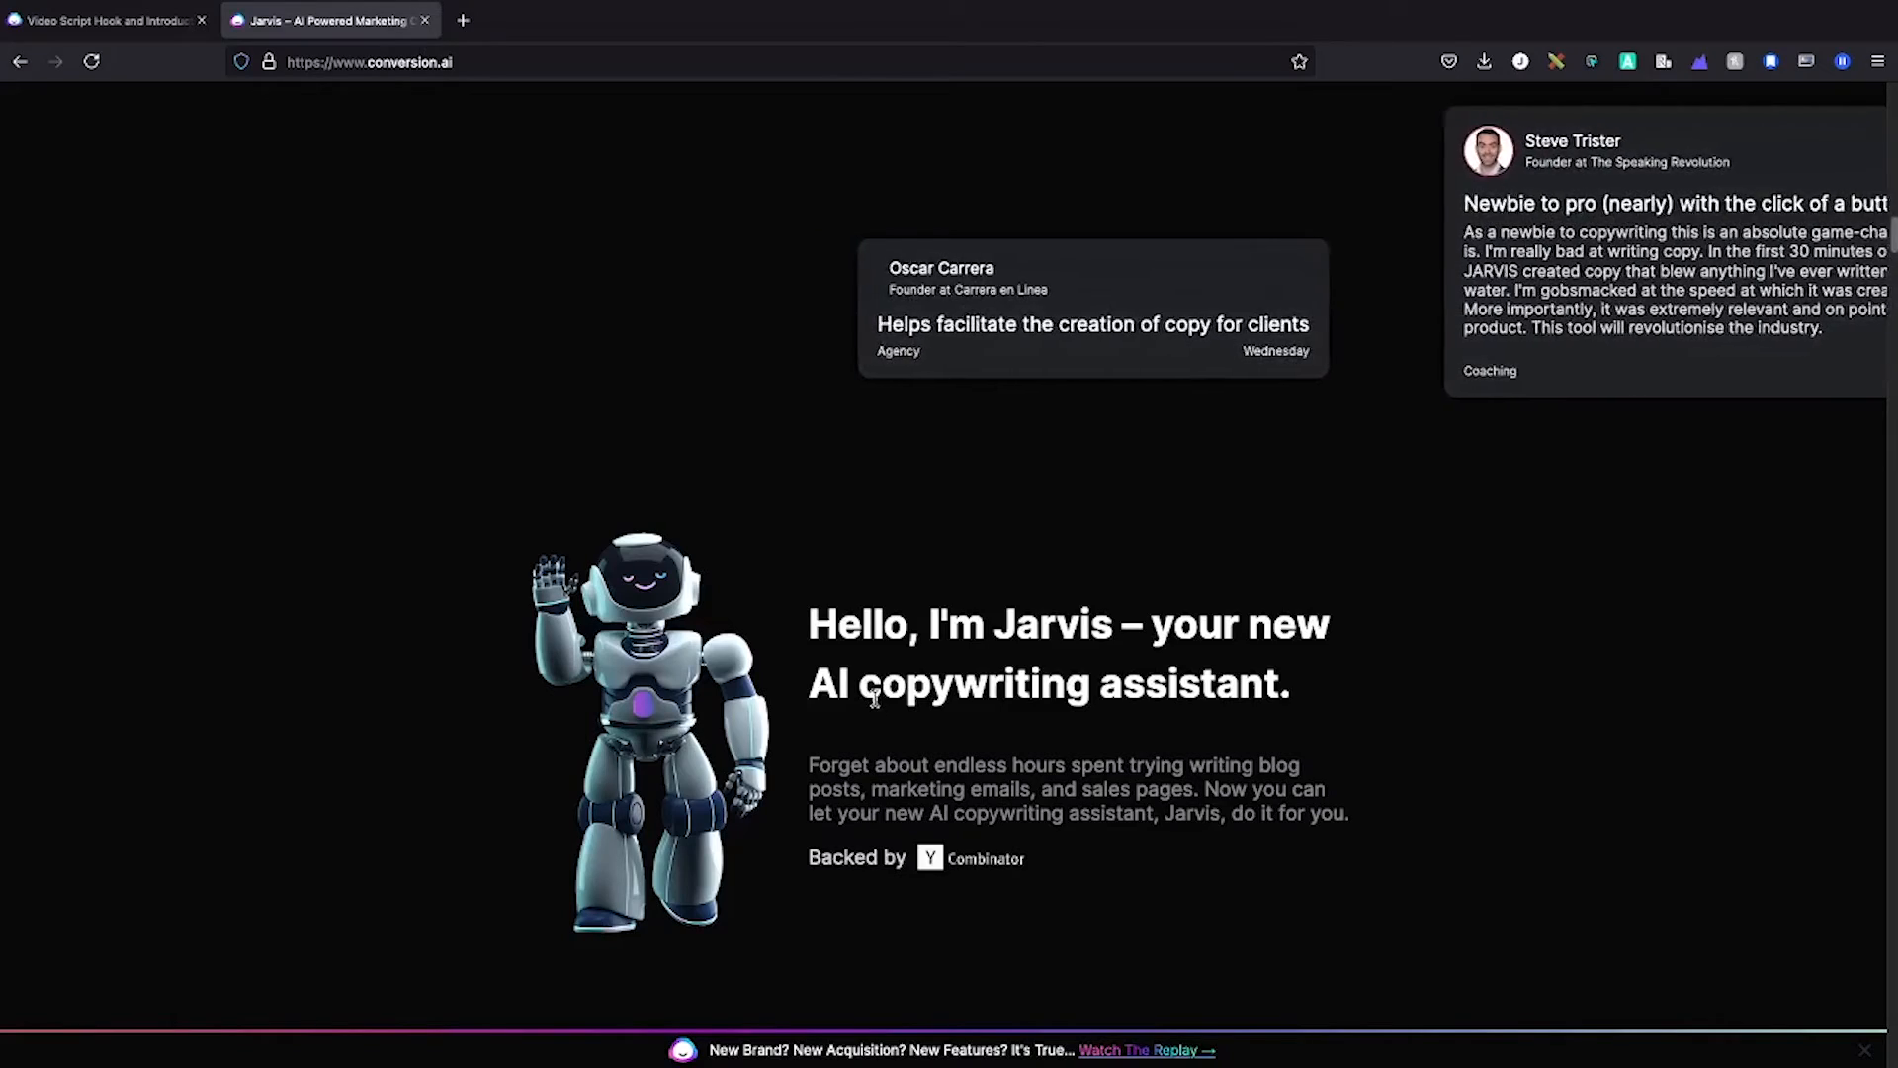
pyautogui.scroll(-5, 1079, 722)
pyautogui.scroll(-4, 1079, 722)
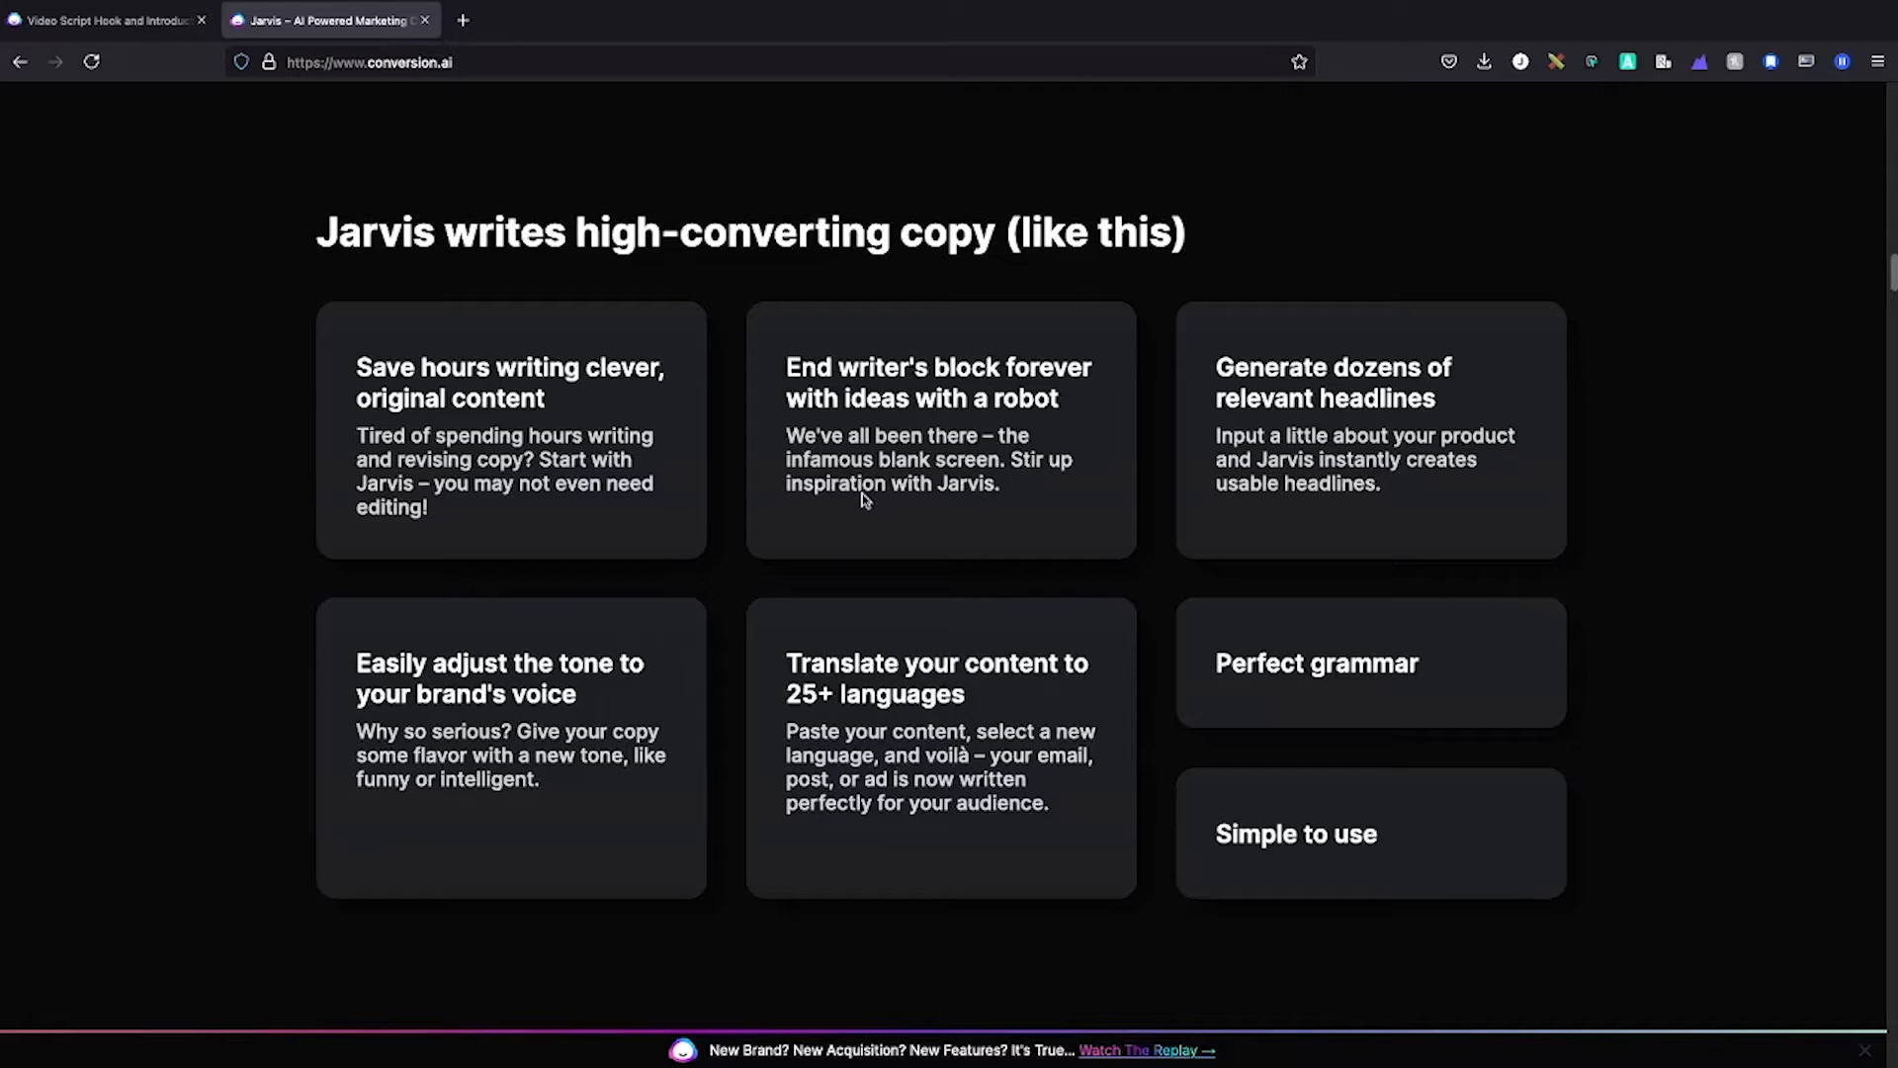
pyautogui.scroll(-8, 866, 489)
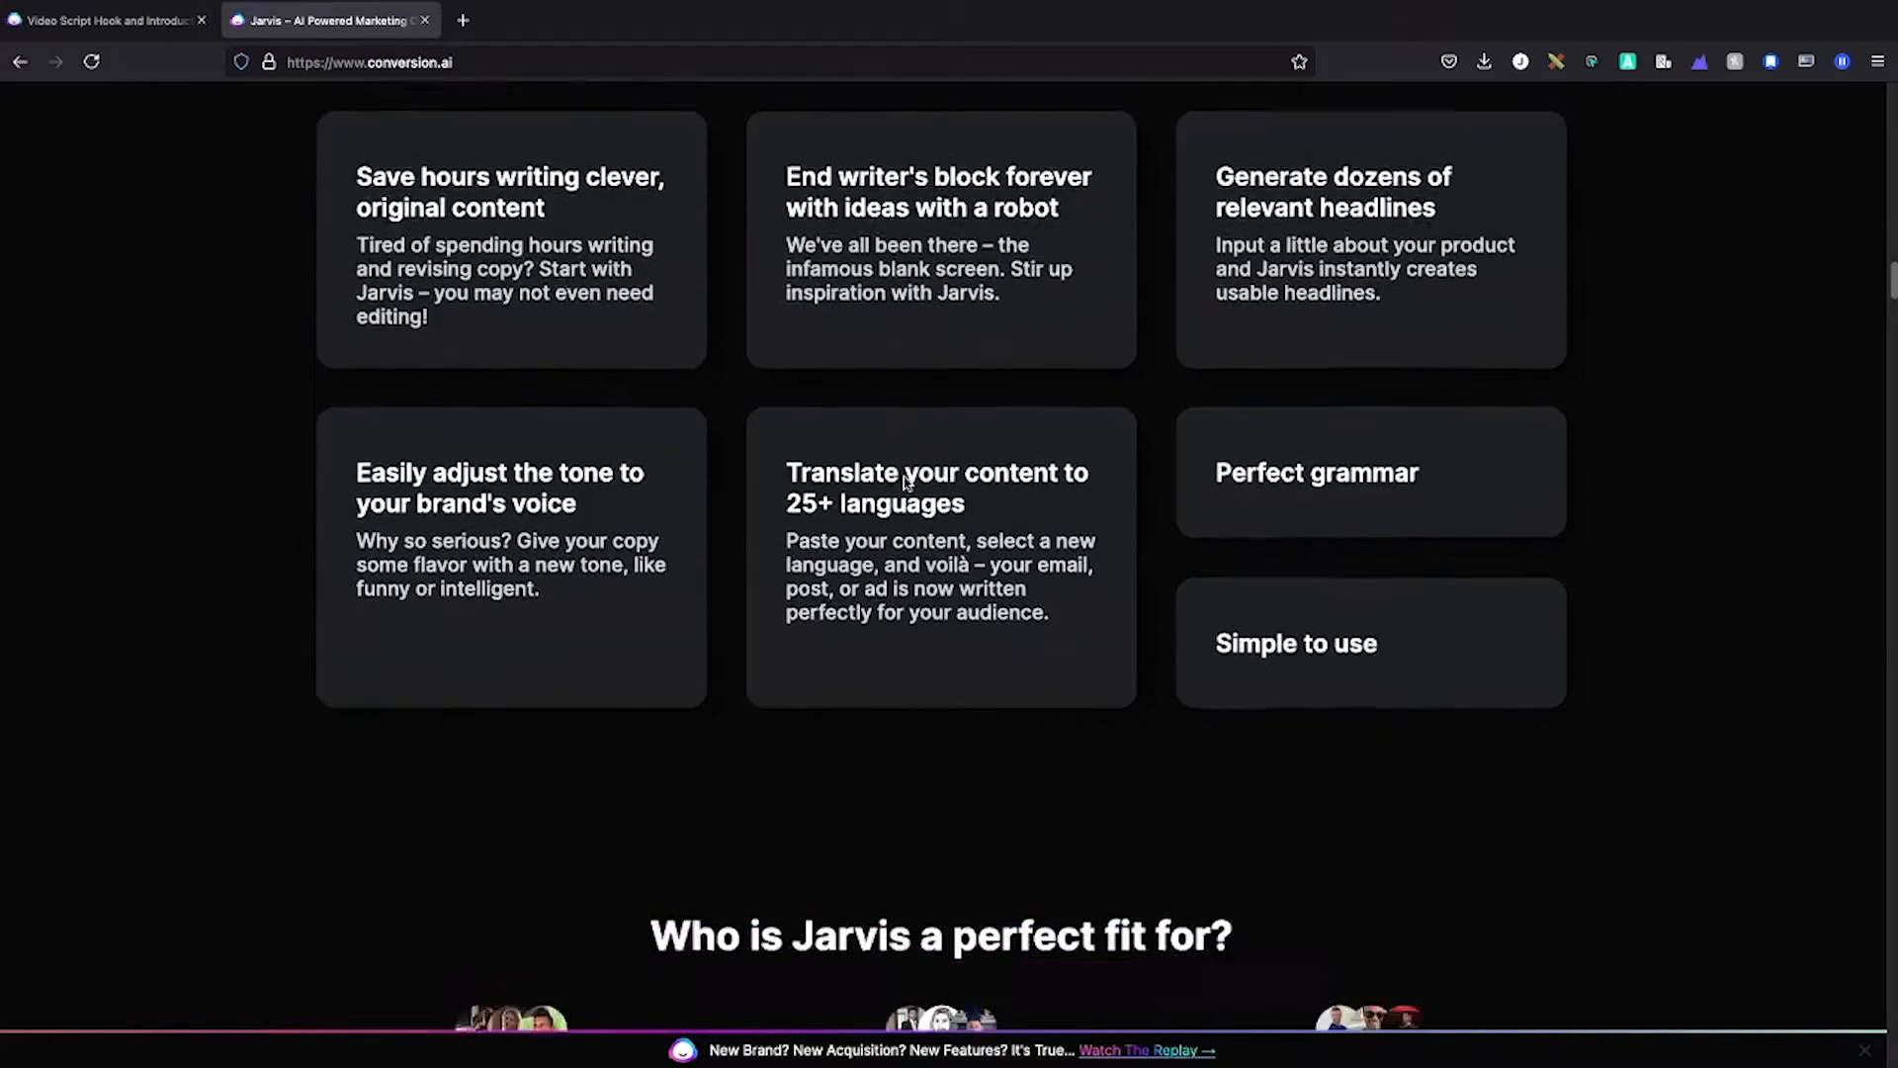
pyautogui.scroll(-12, 914, 480)
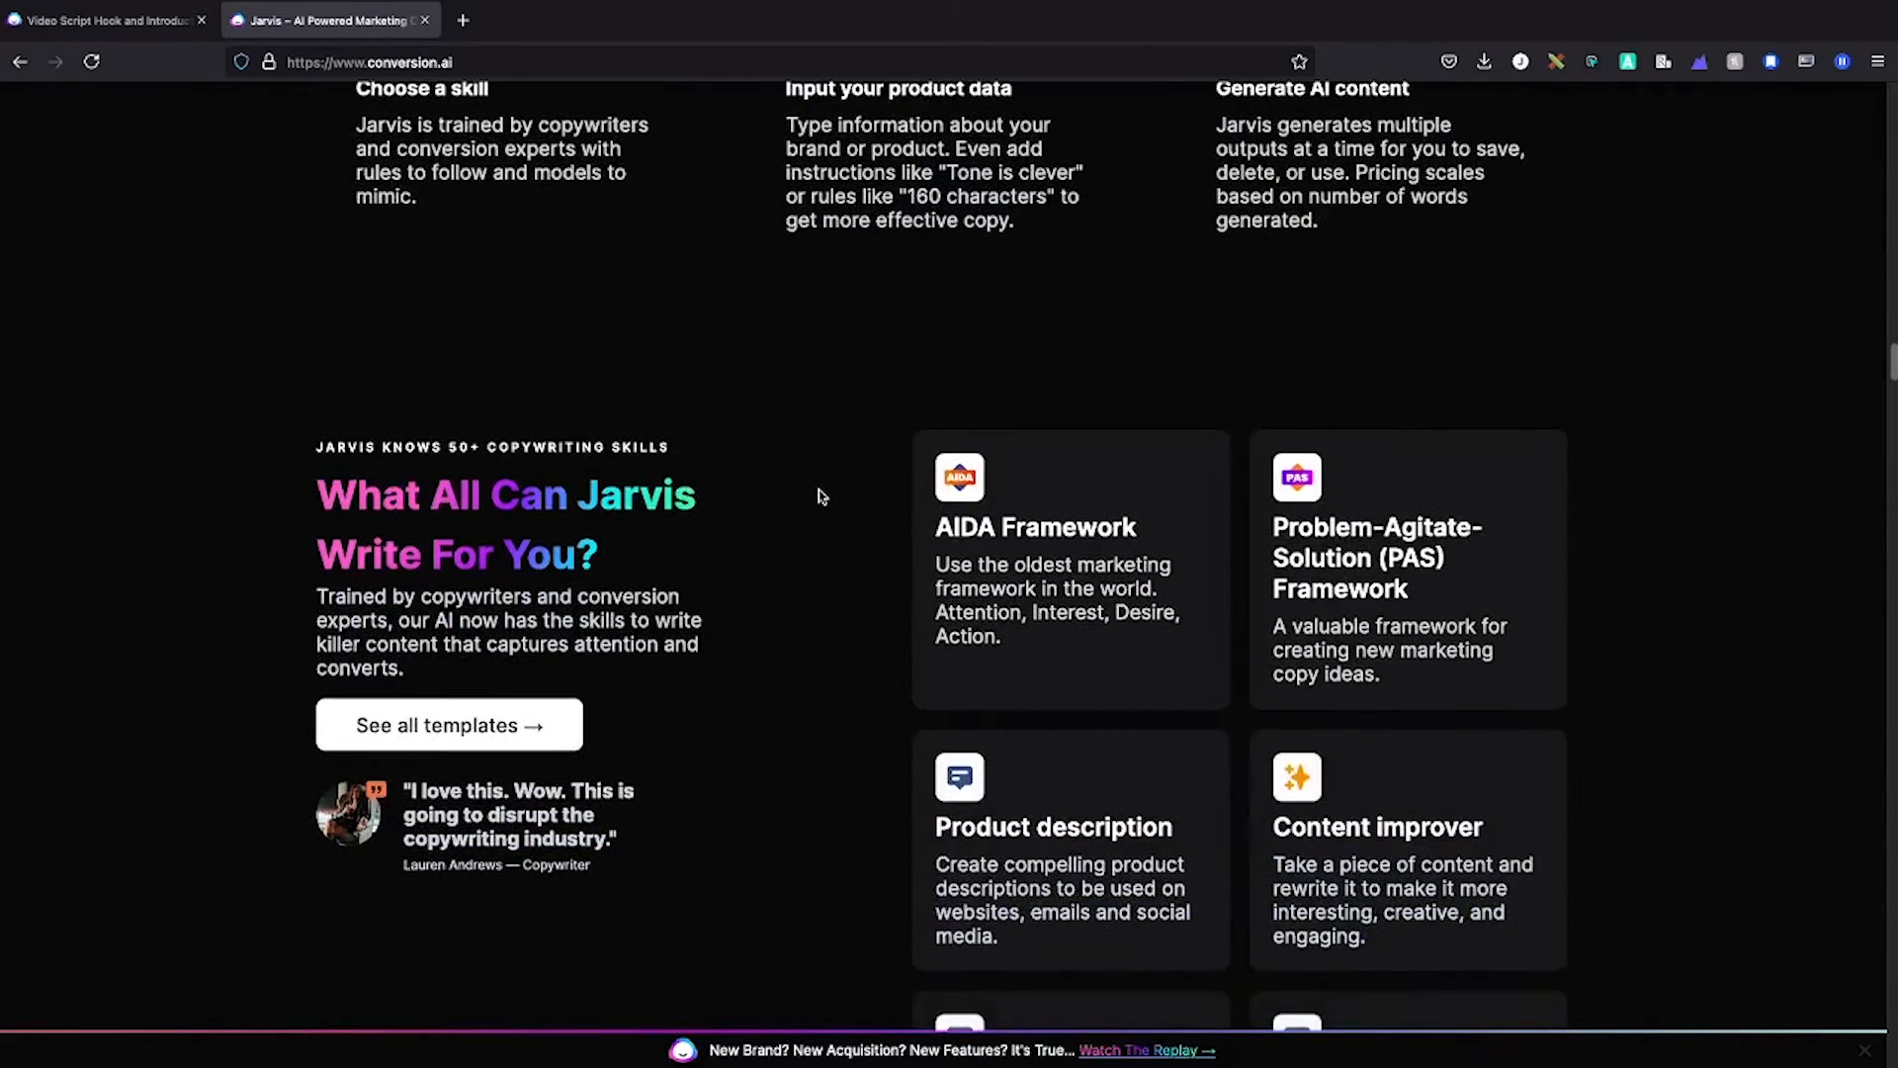
pyautogui.scroll(-1, 821, 496)
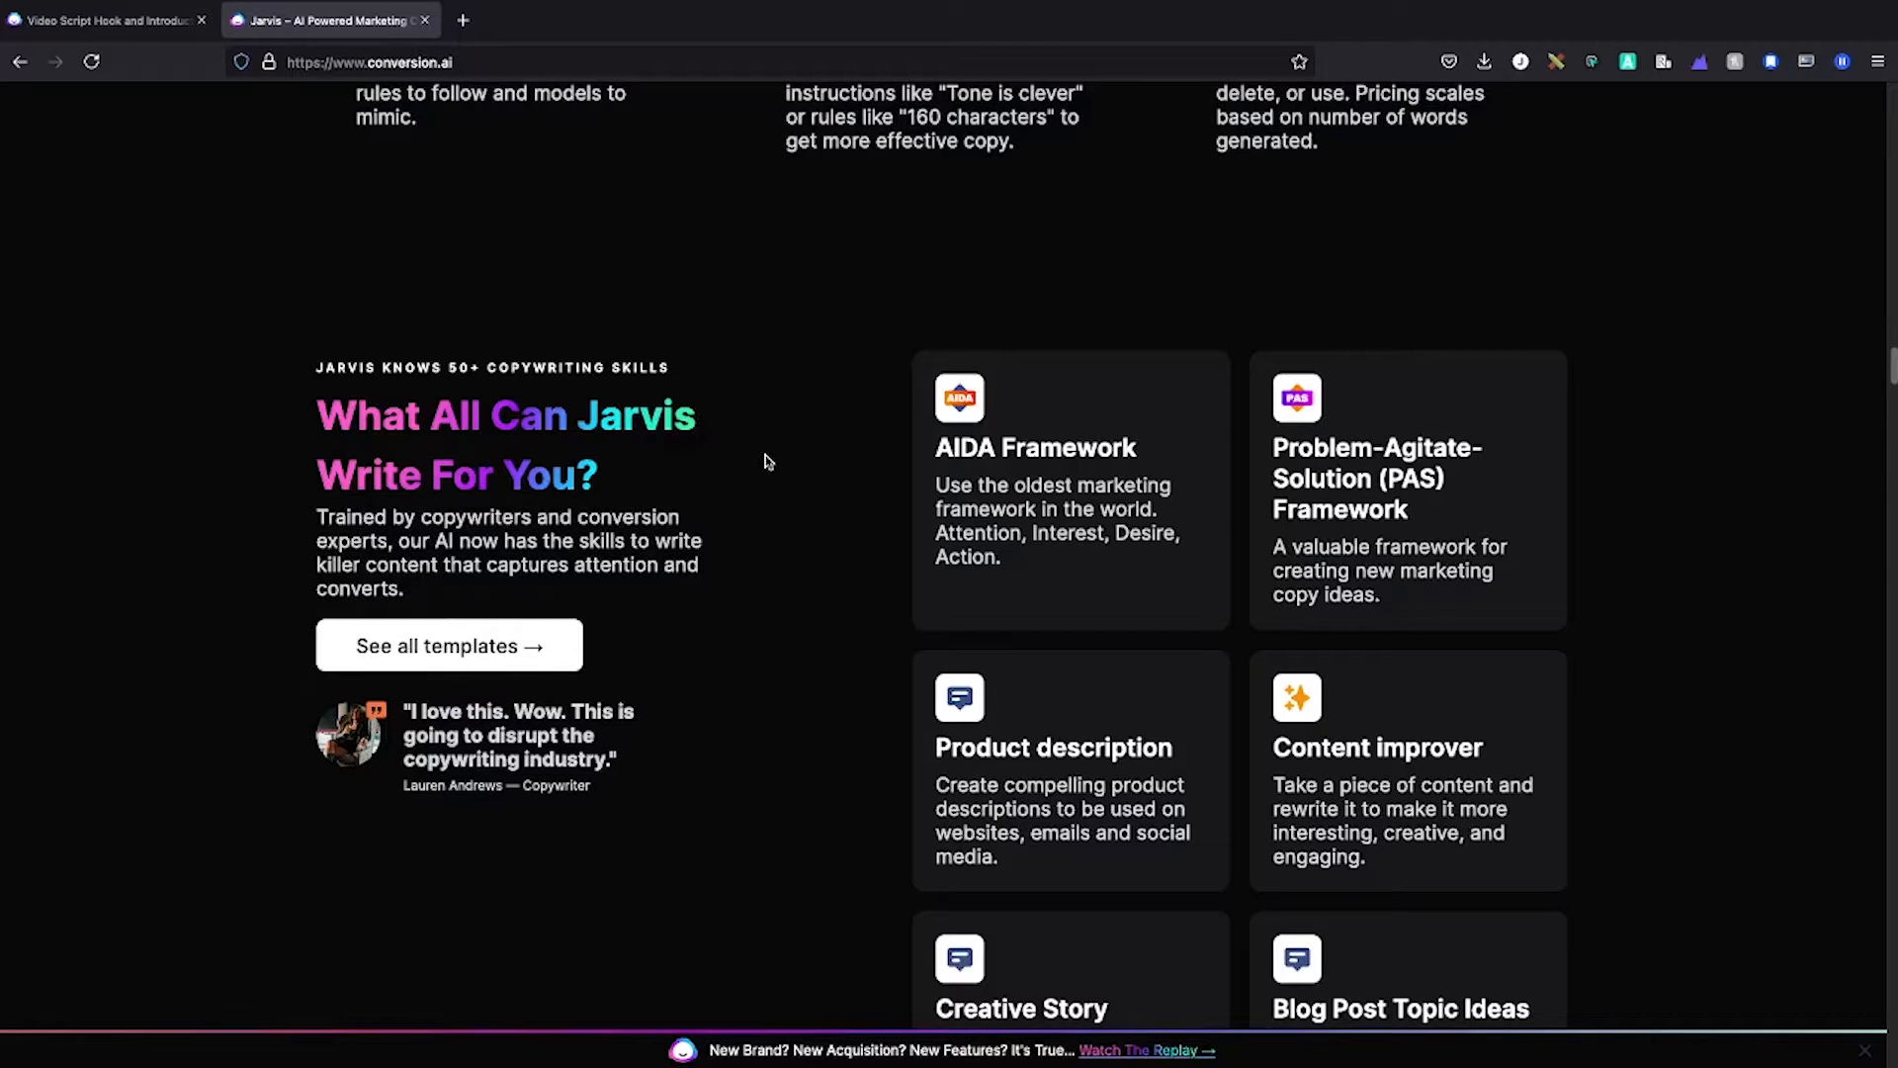
# Open the Jarvis pricing page and compare what the Starter, Pro and Pro + Boss Mode plans include.
pyautogui.middleClick(1408, 368)
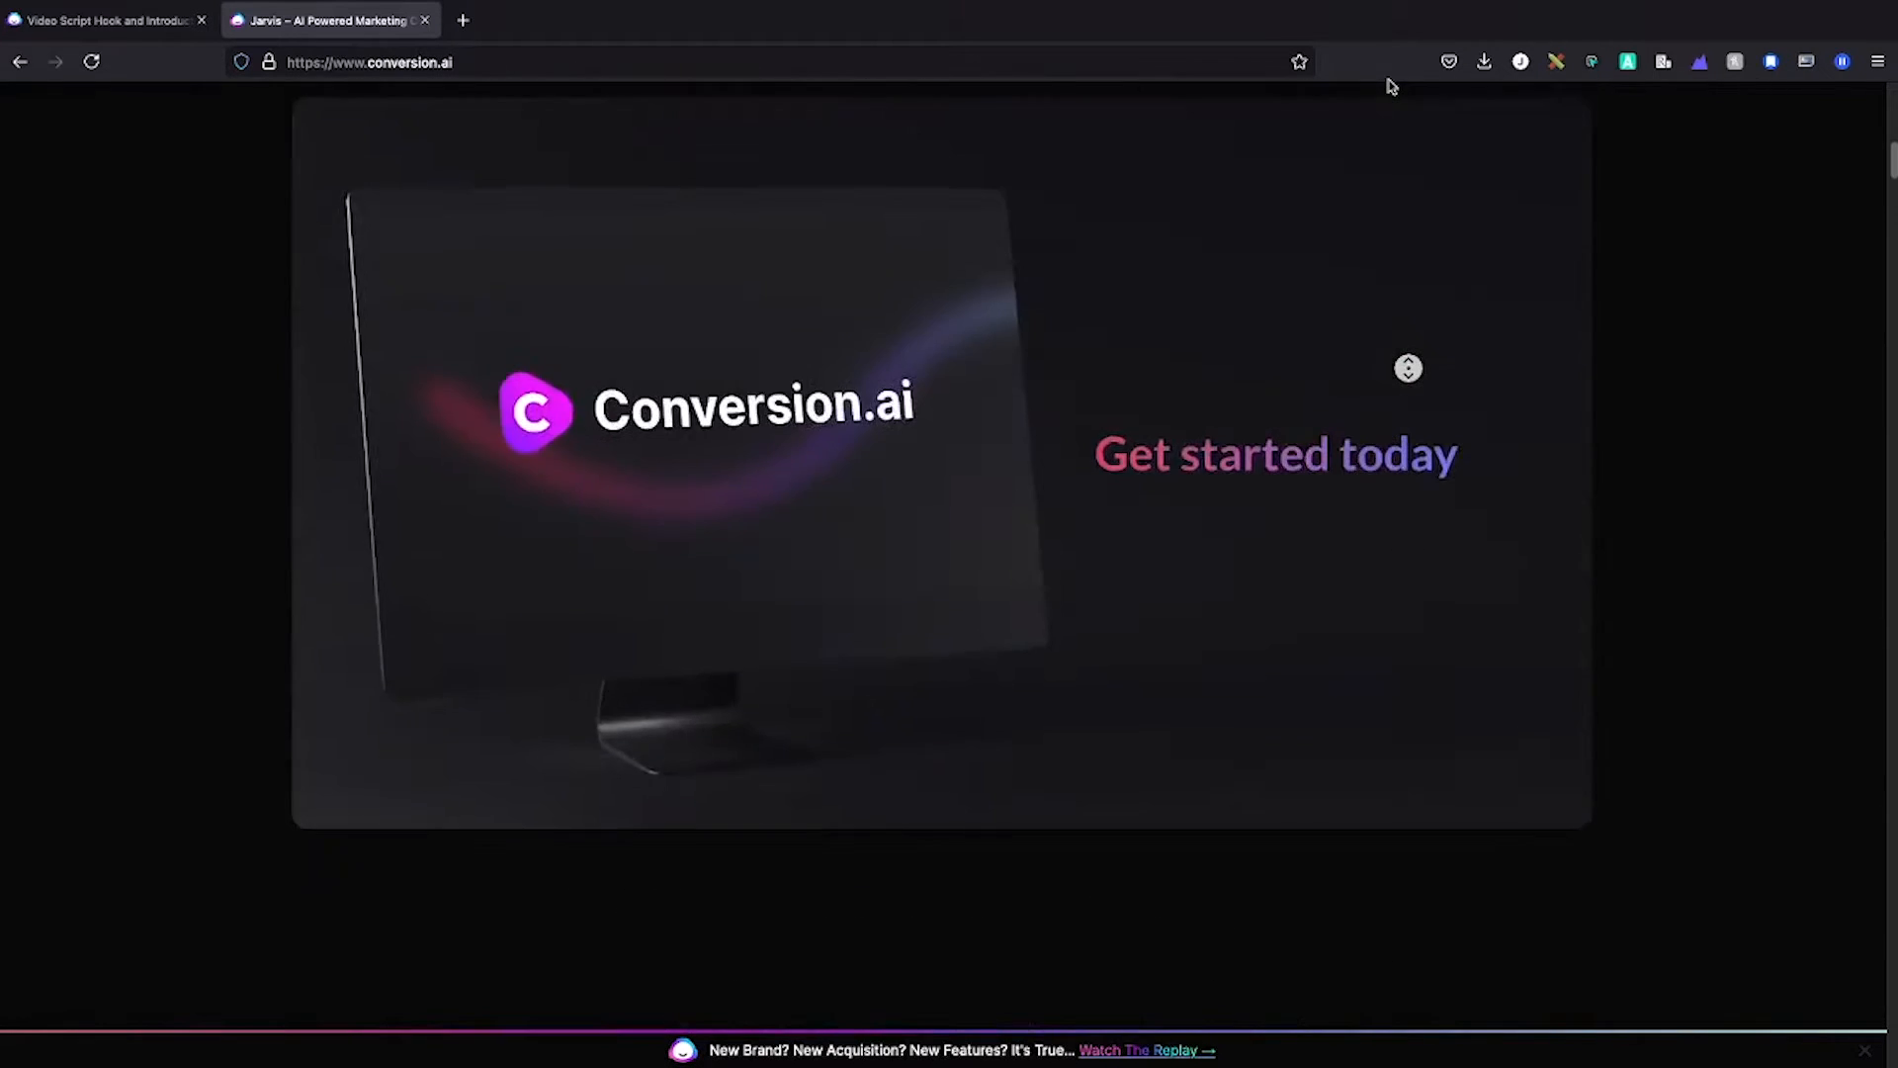
pyautogui.middleClick(1390, 112)
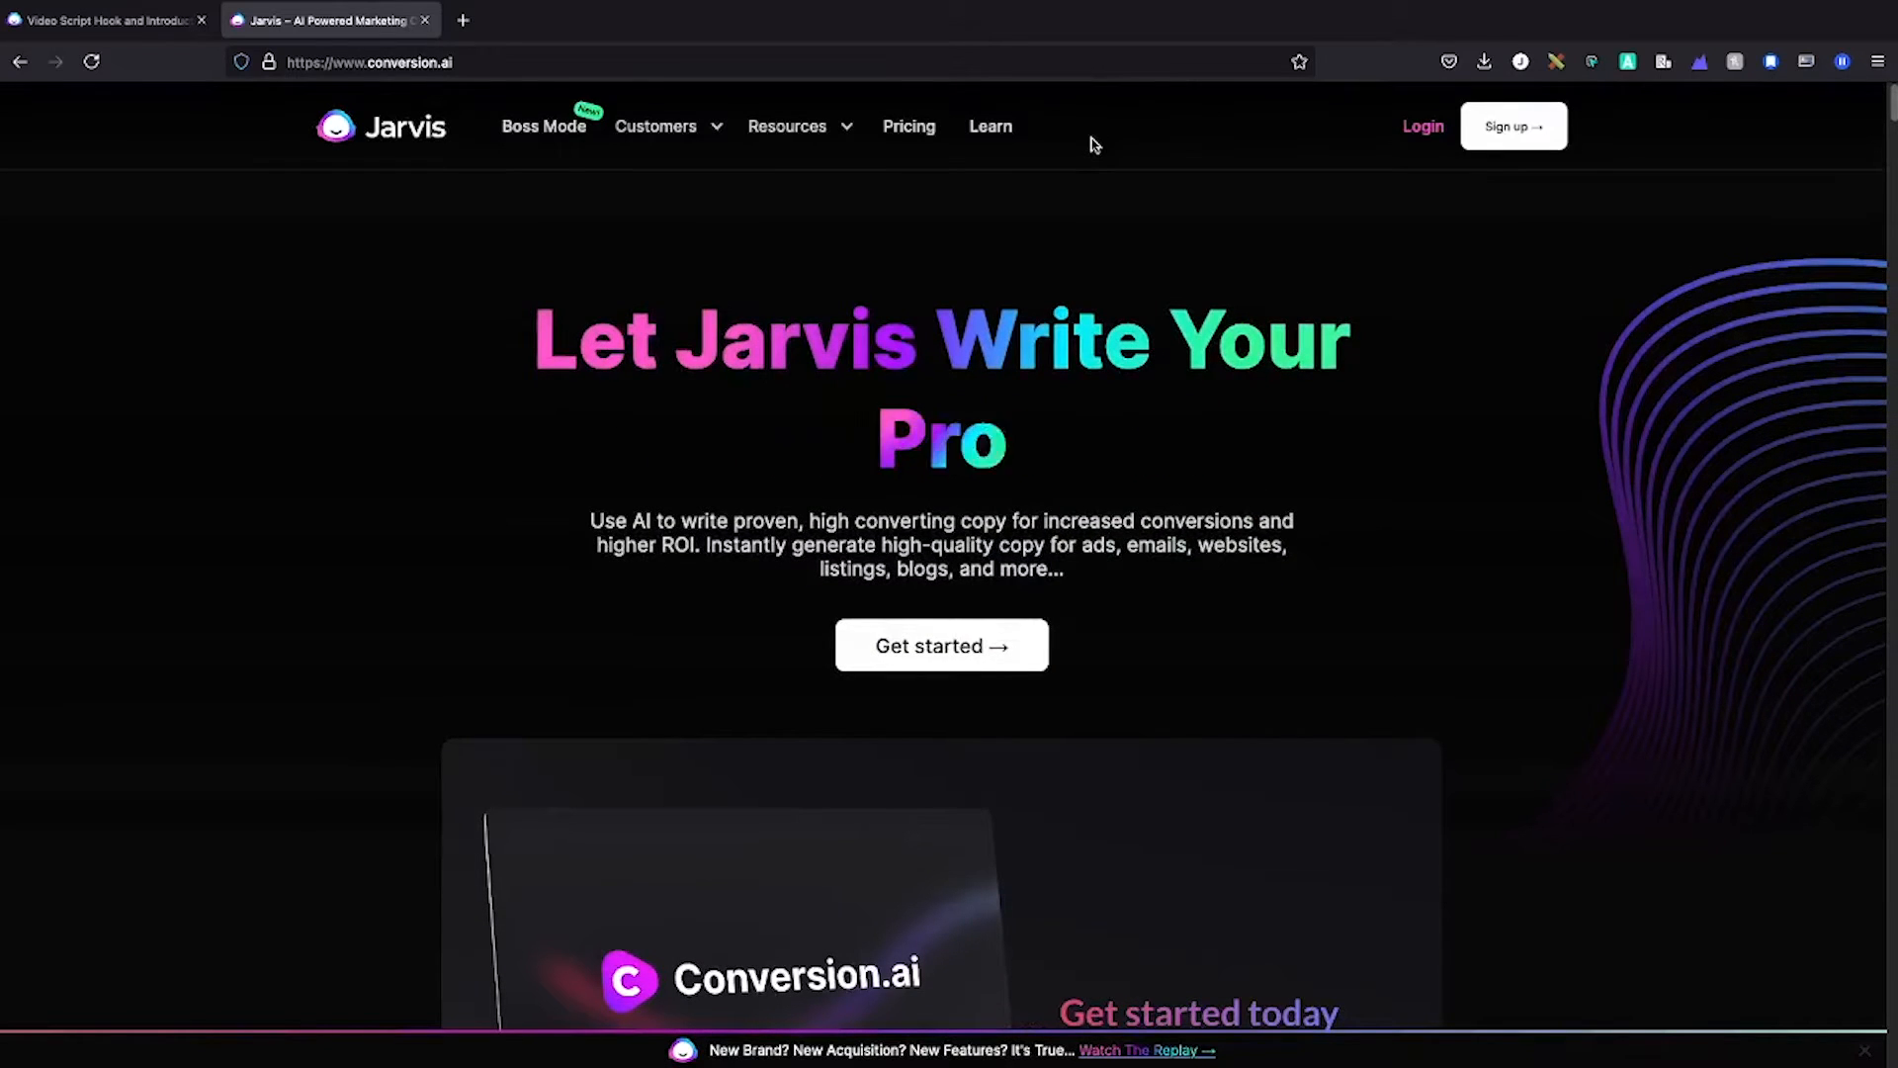
pyautogui.click(909, 127)
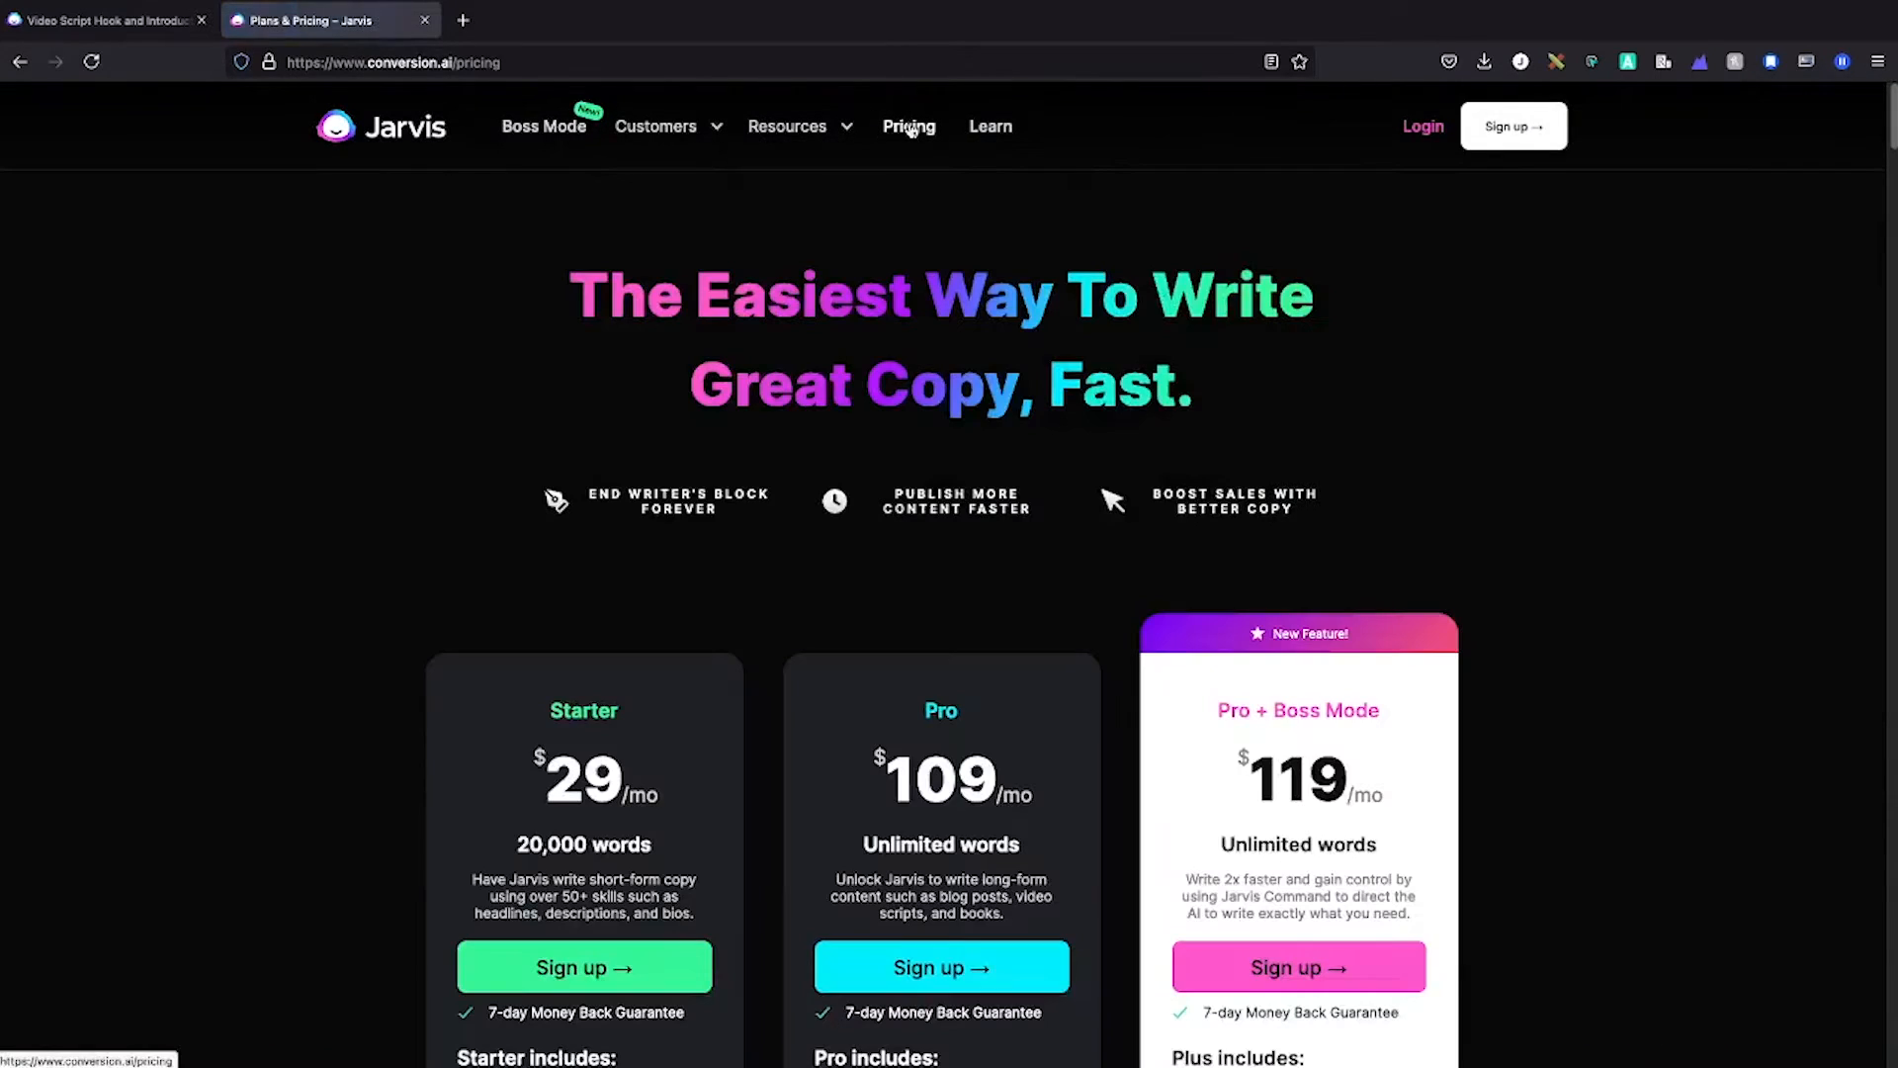
pyautogui.scroll(-3, 866, 460)
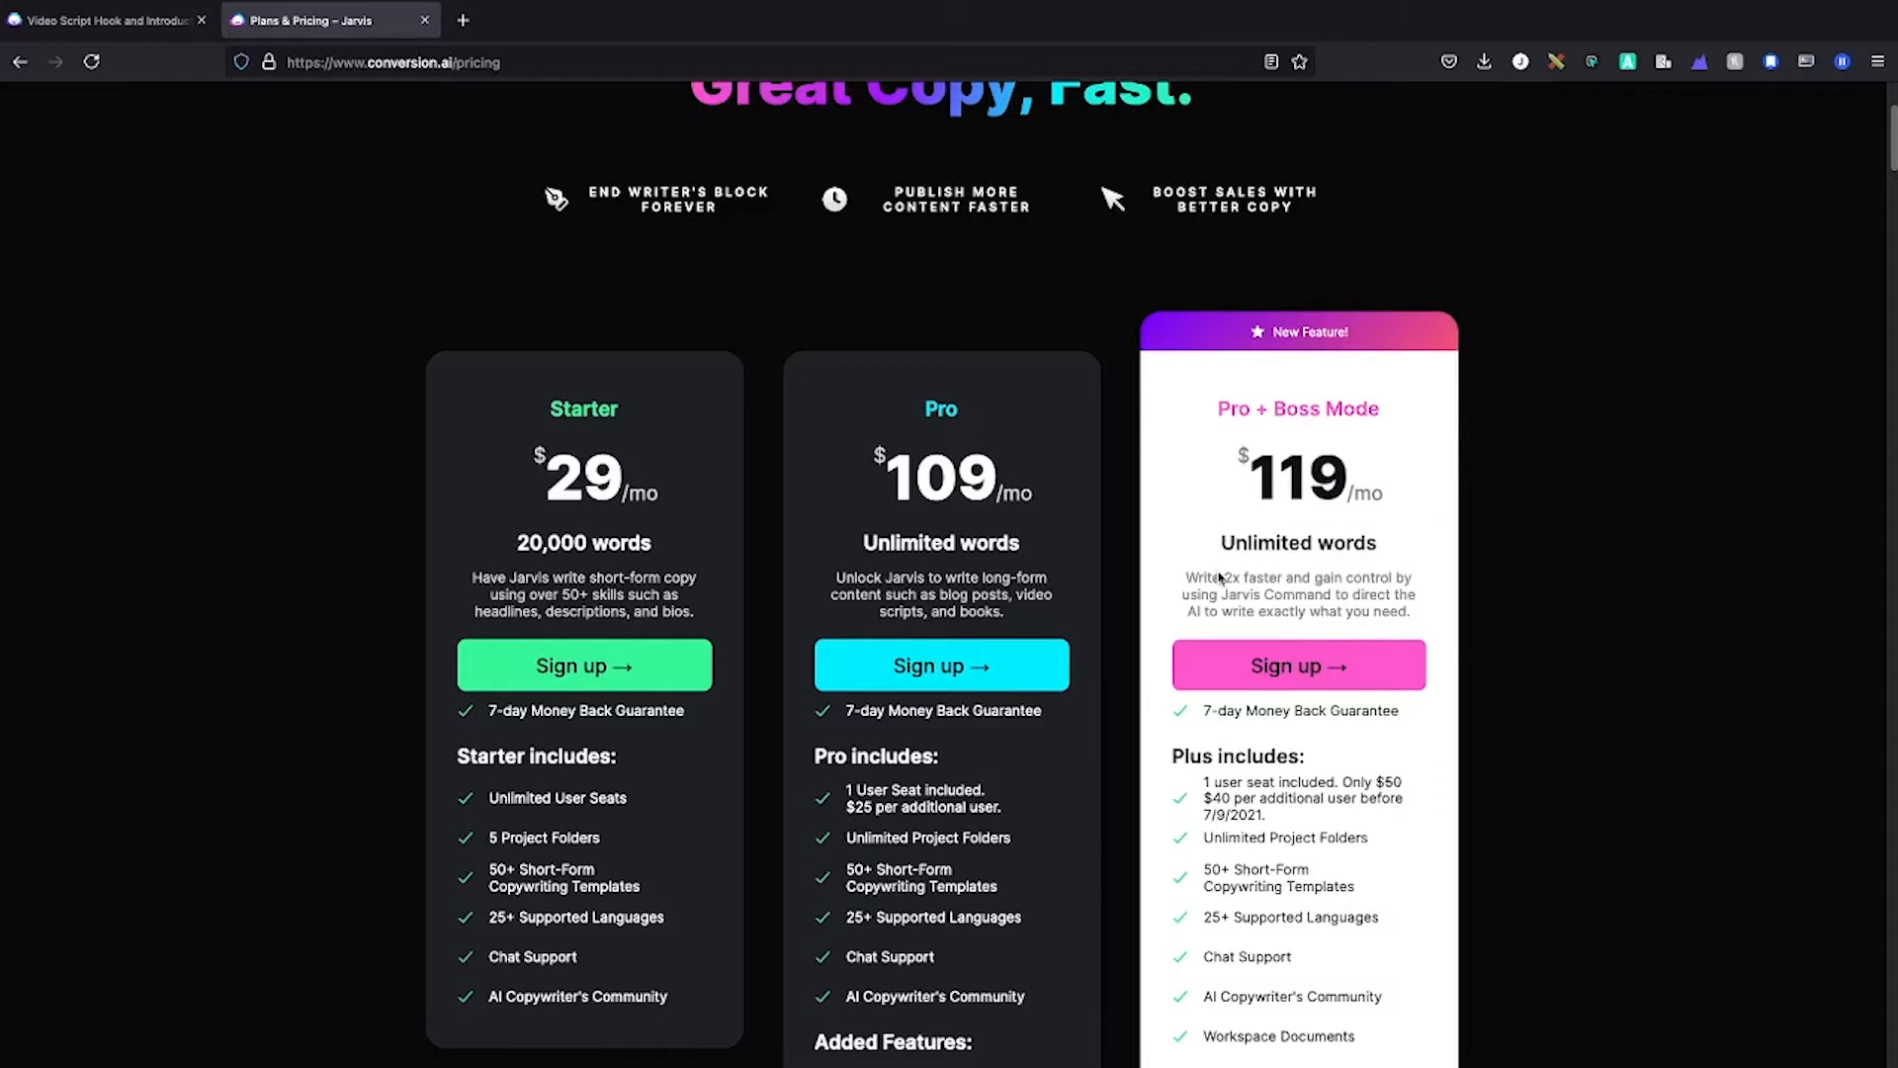
pyautogui.moveTo(1209, 733)
pyautogui.scroll(-3, 1414, 750)
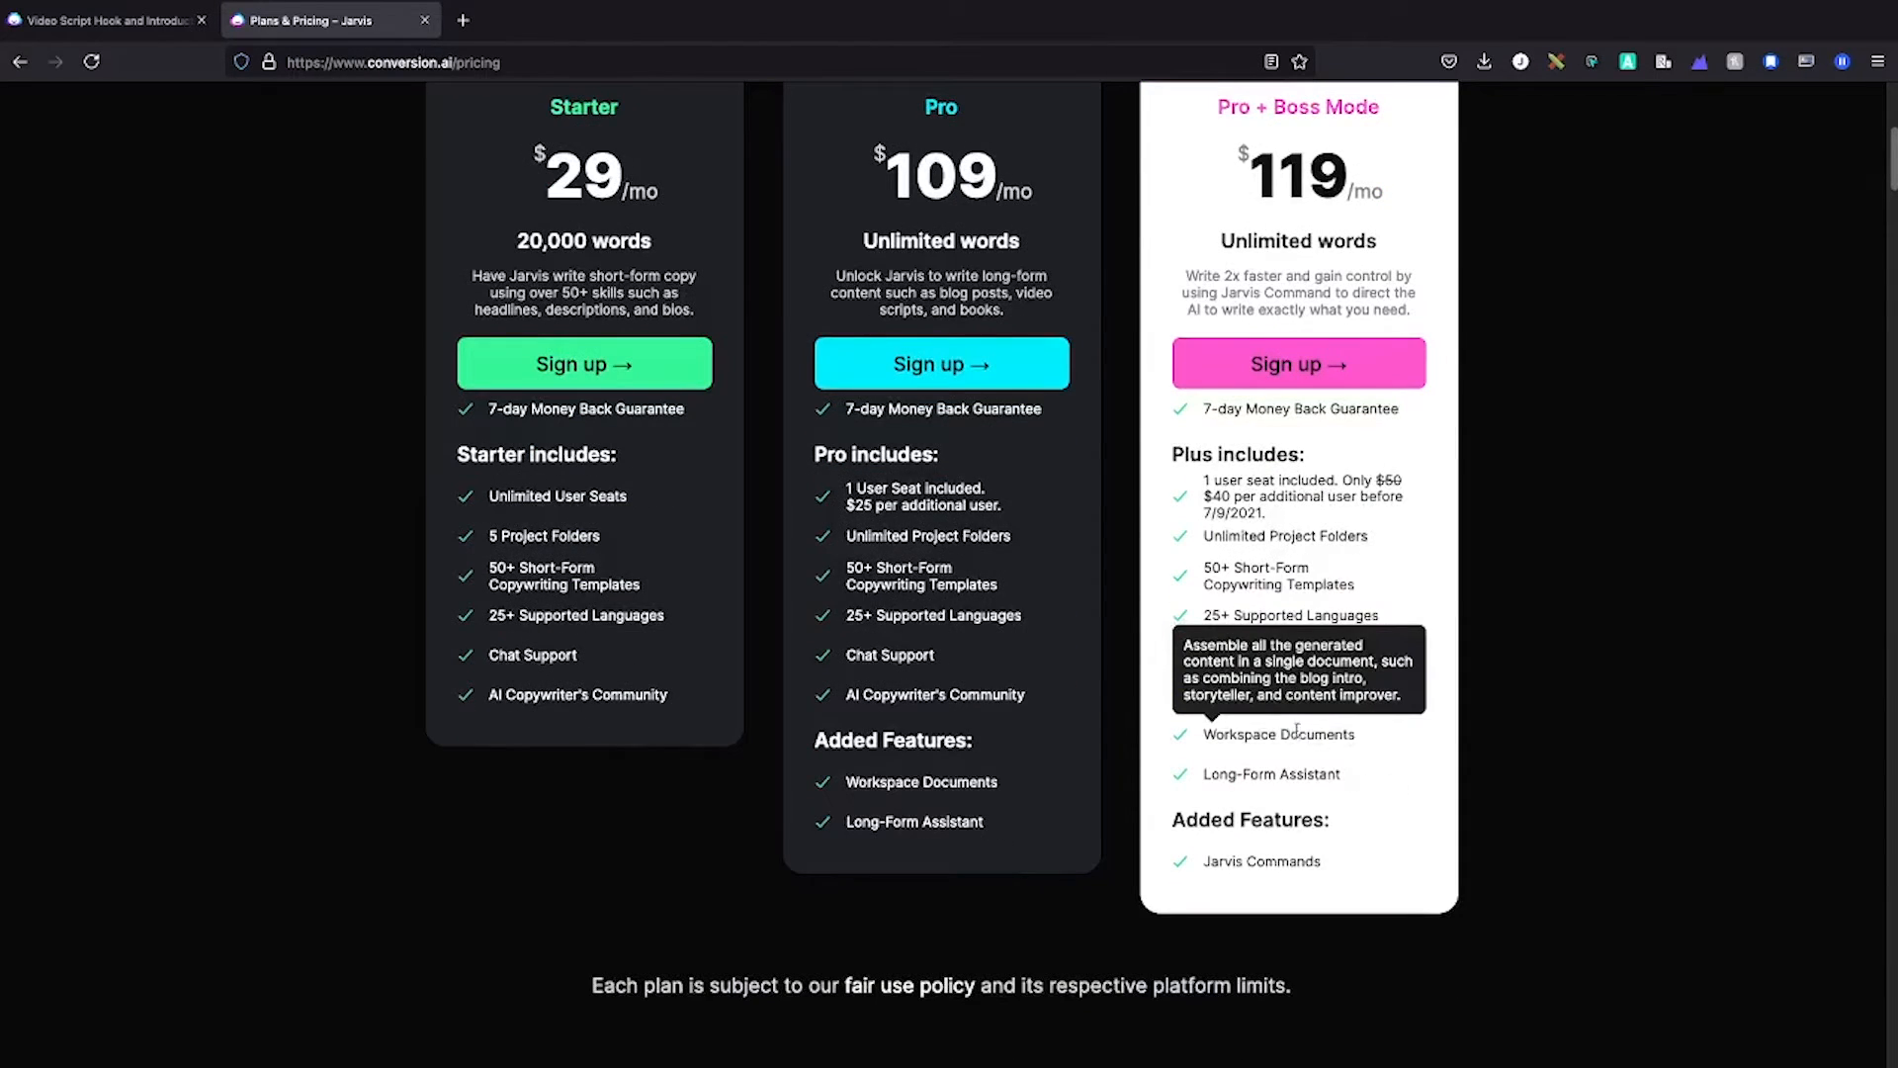
pyautogui.scroll(1, 1409, 750)
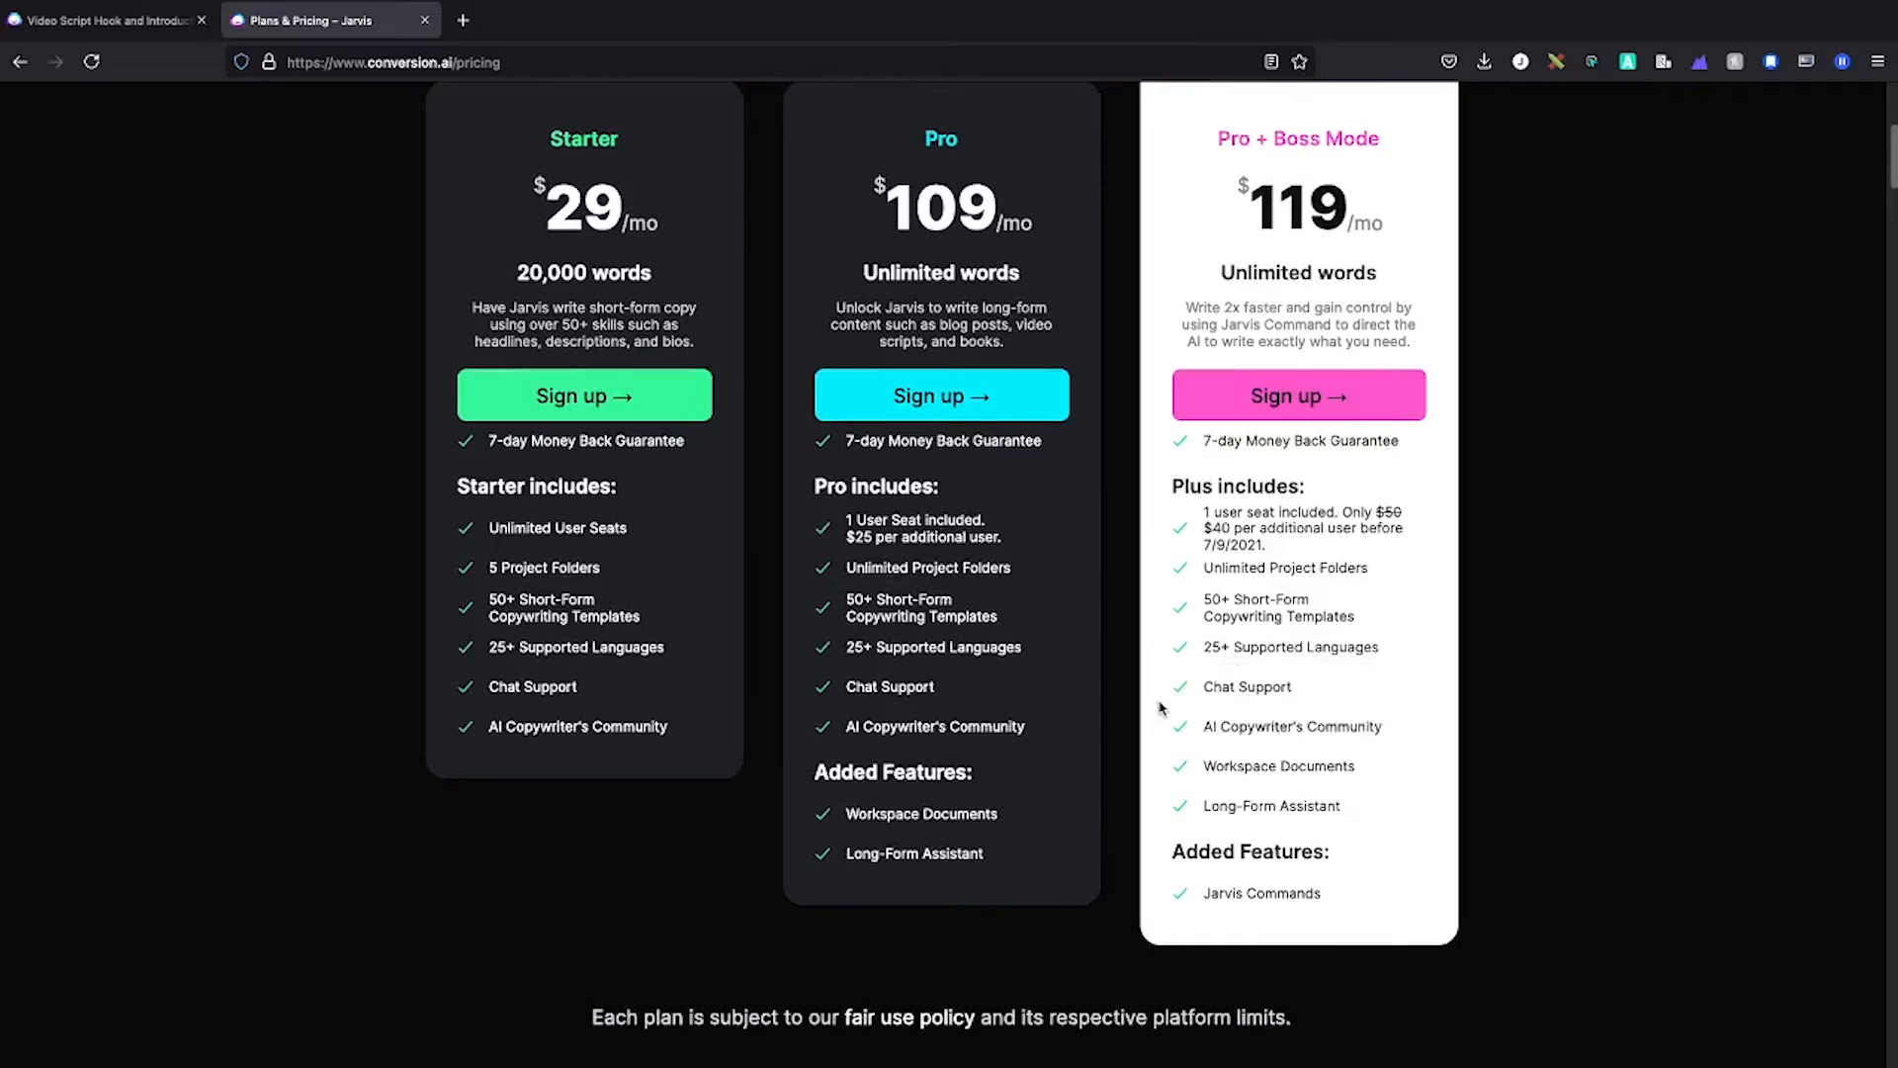
# Skim the pricing page's questions and customer reviews, and return to the plan cards for another look.
pyautogui.moveTo(561, 270)
pyautogui.scroll(-5, 770, 572)
pyautogui.scroll(-20, 770, 567)
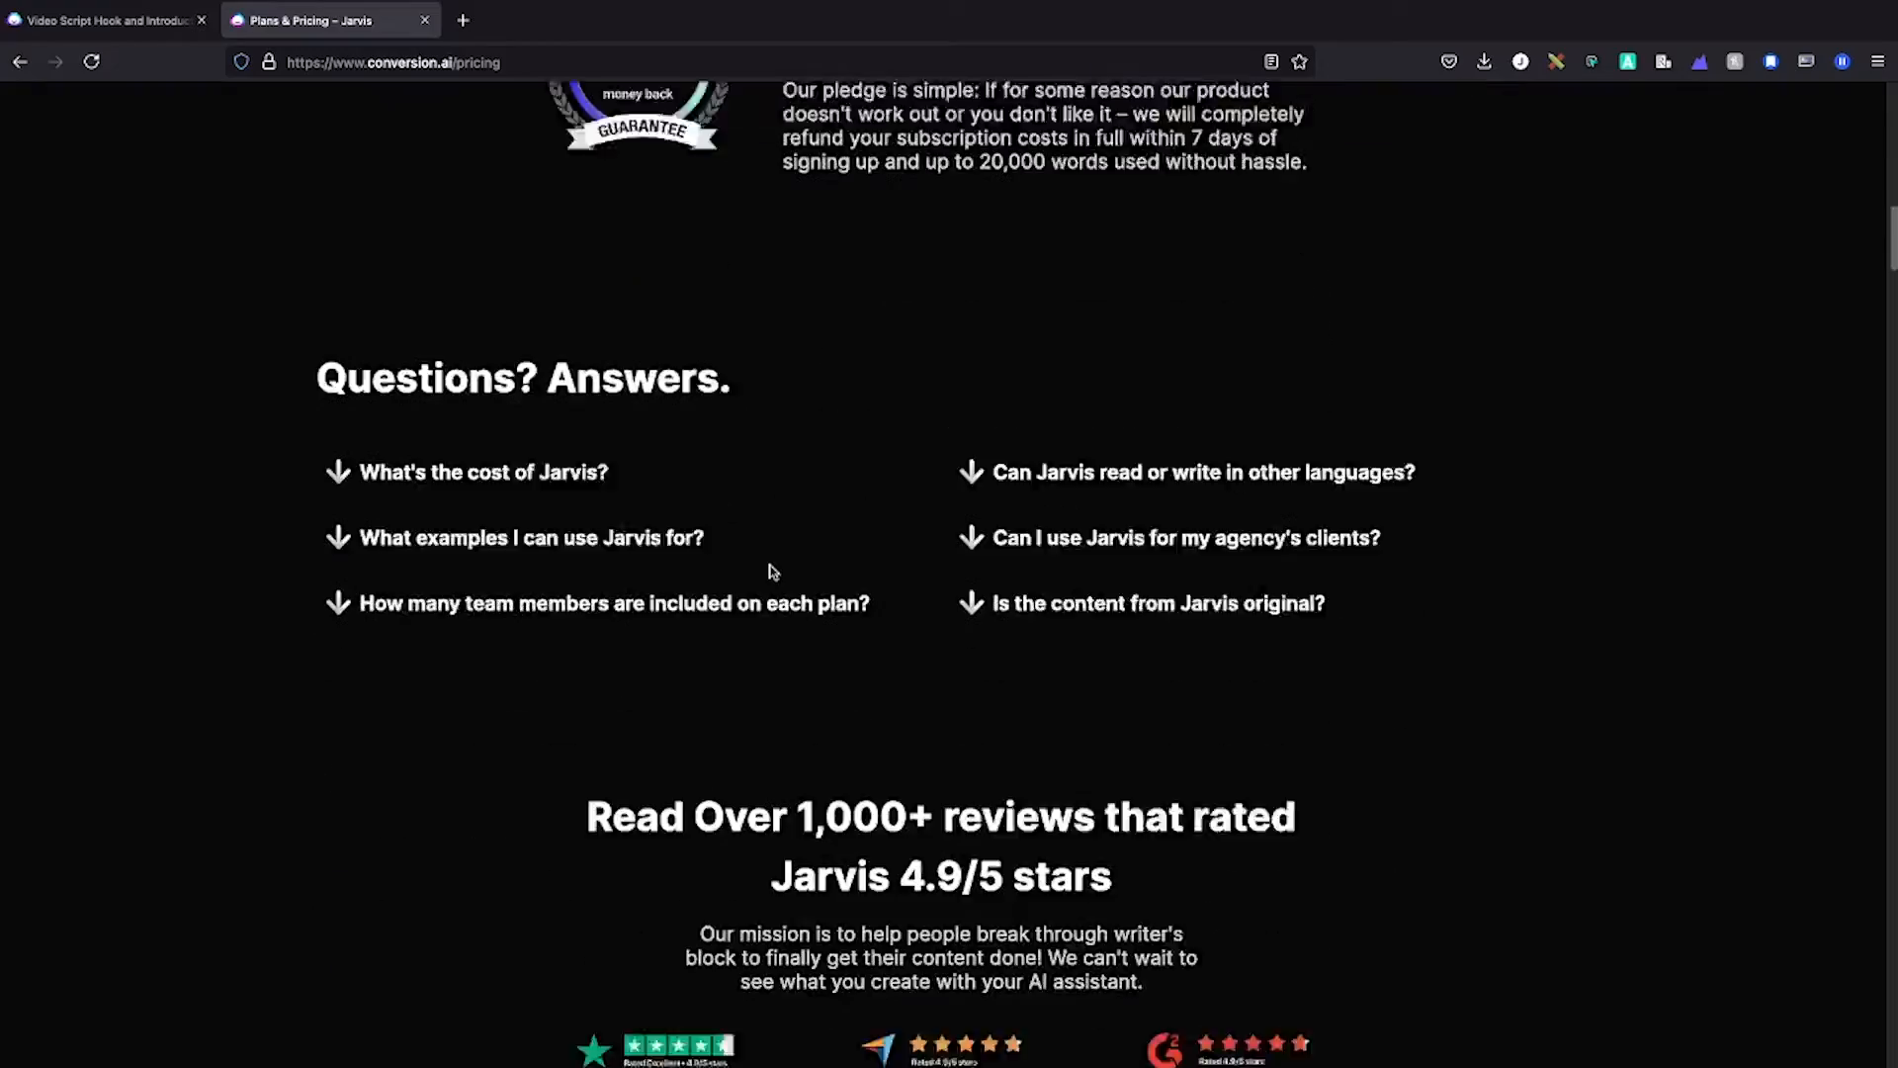
pyautogui.scroll(-20, 772, 570)
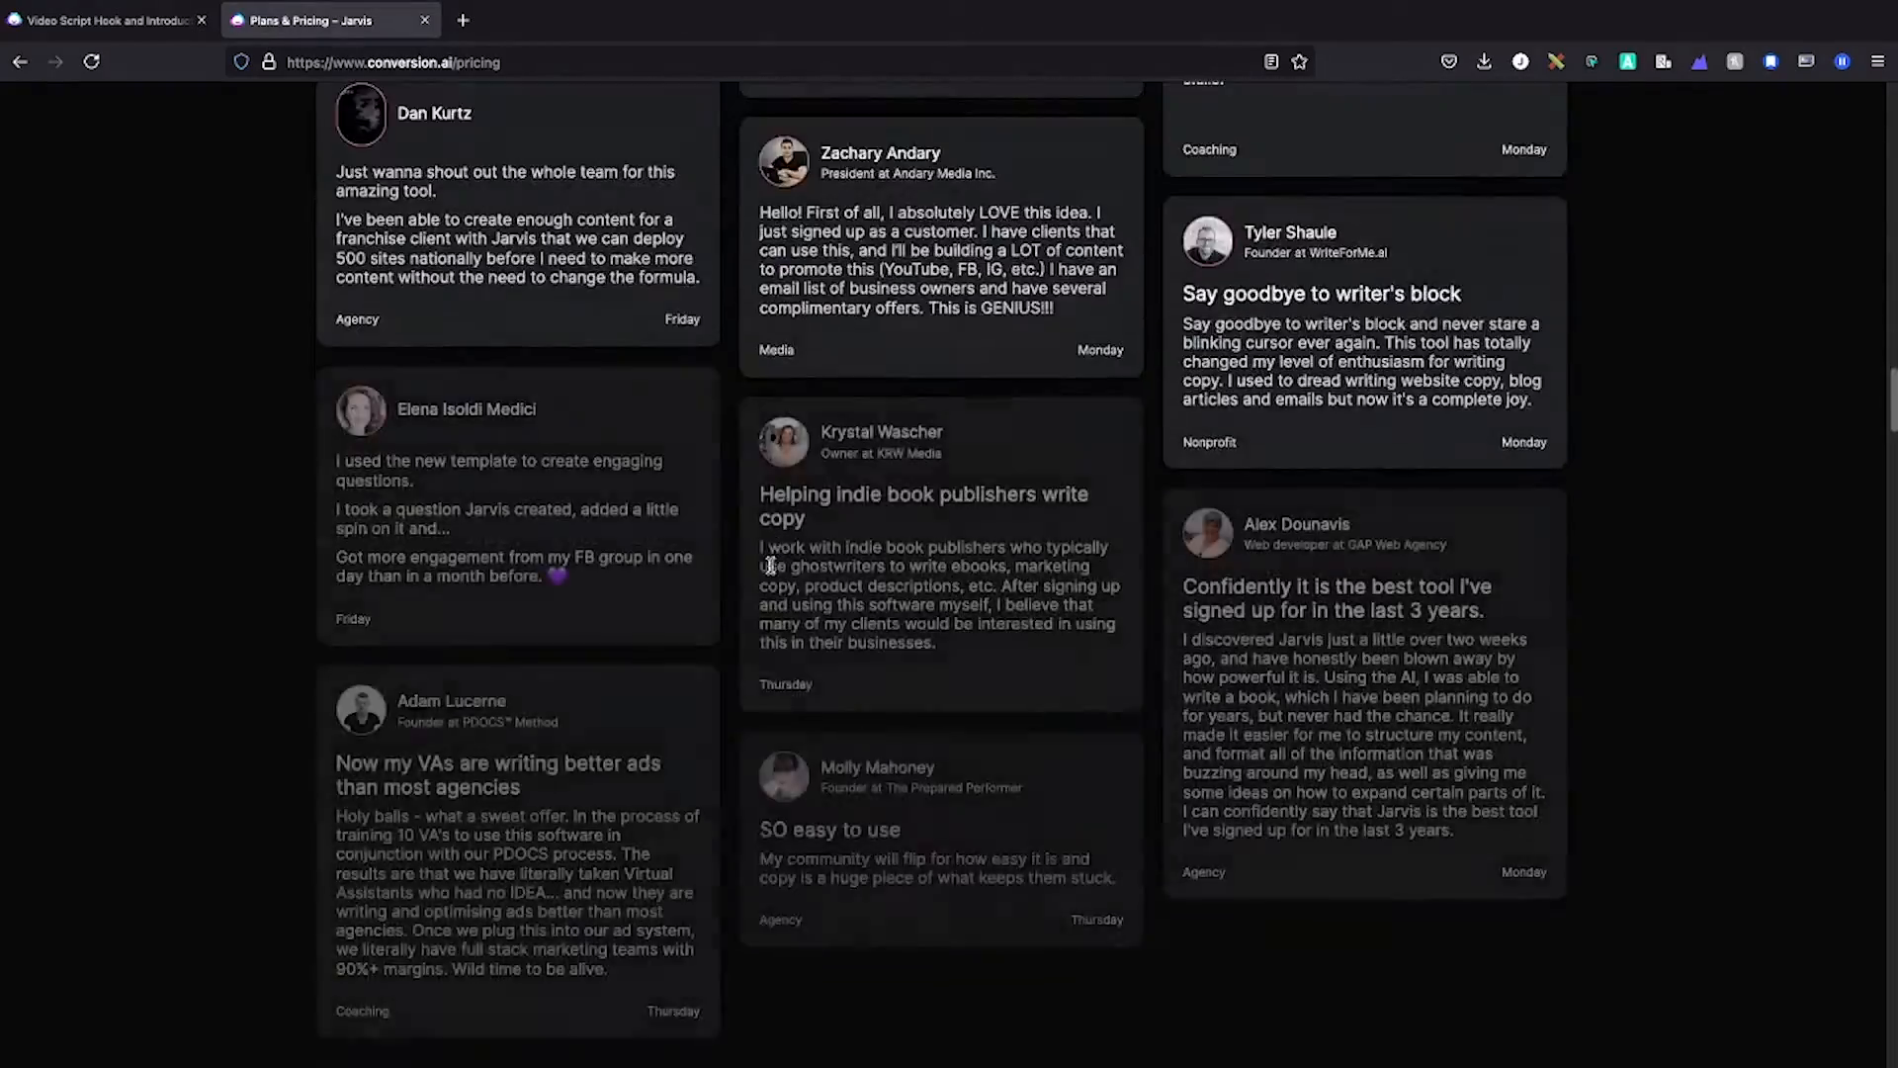
pyautogui.scroll(20, 771, 571)
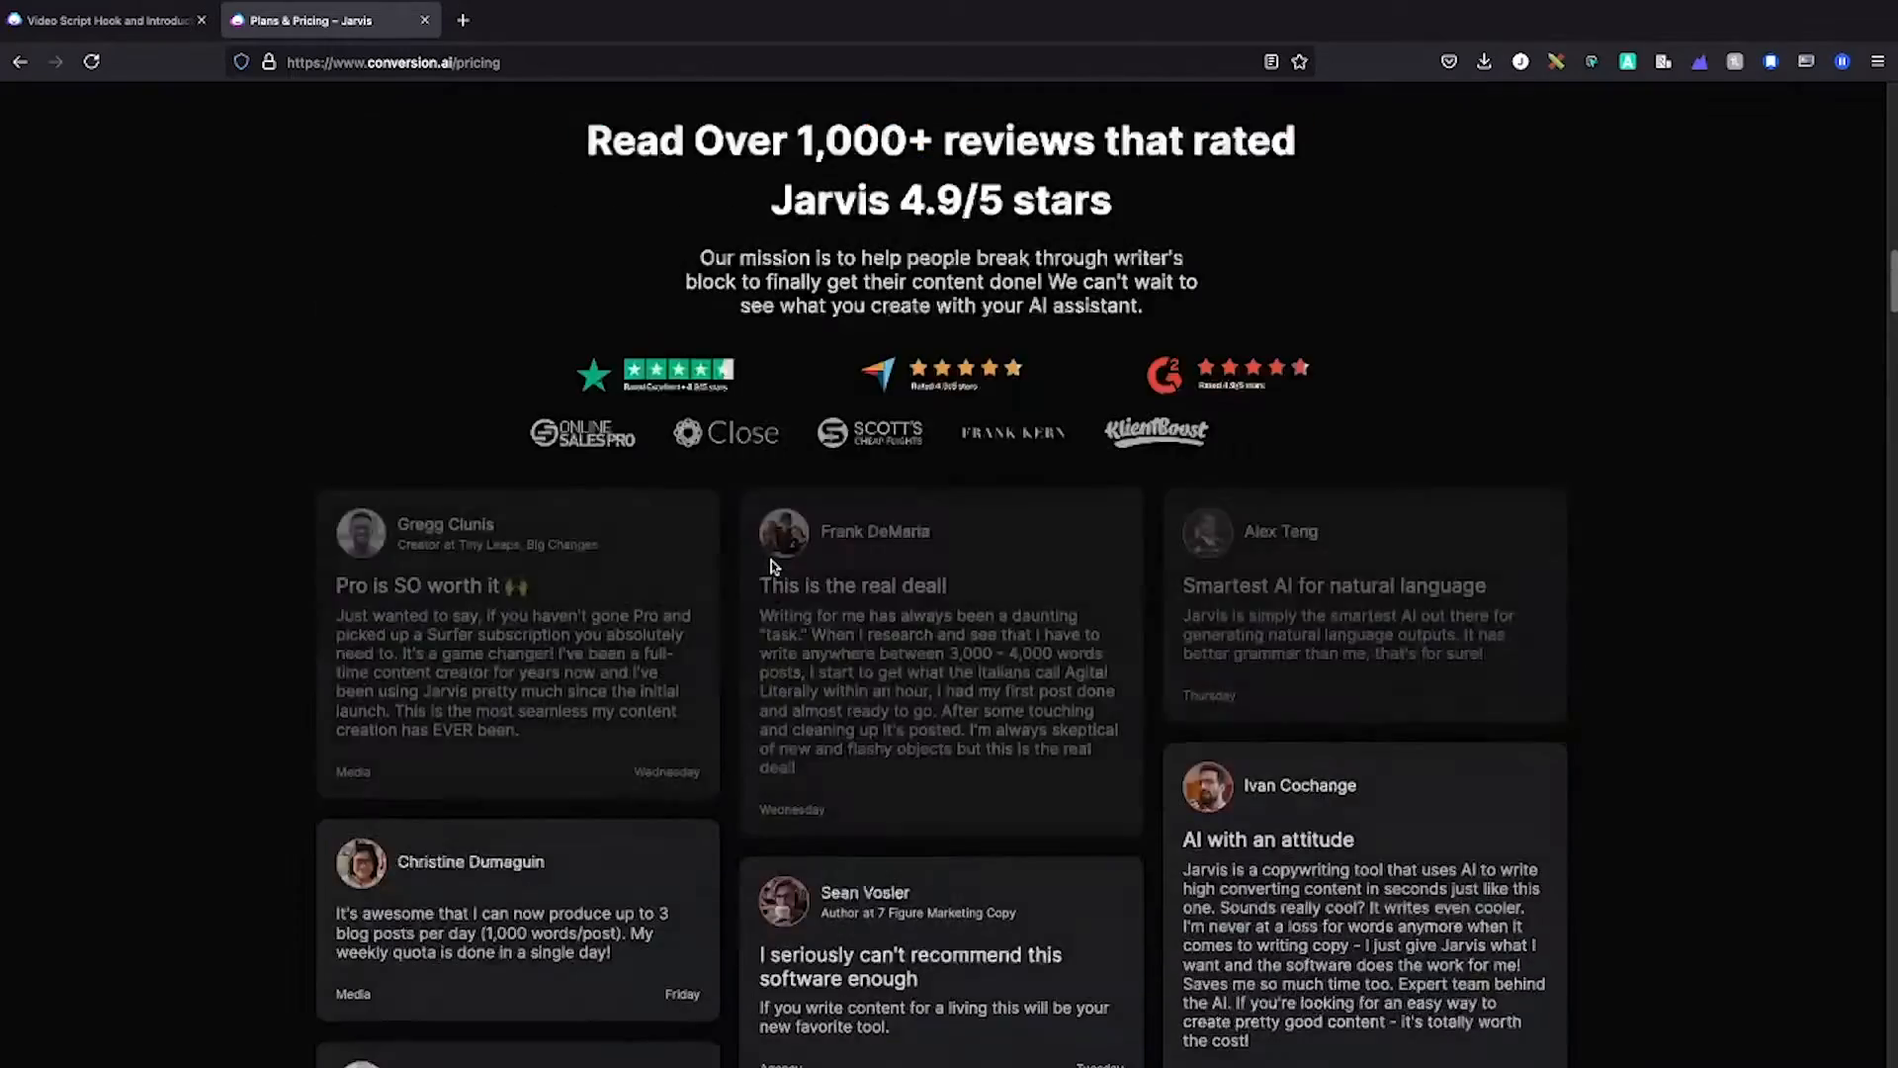
pyautogui.scroll(4, 791, 573)
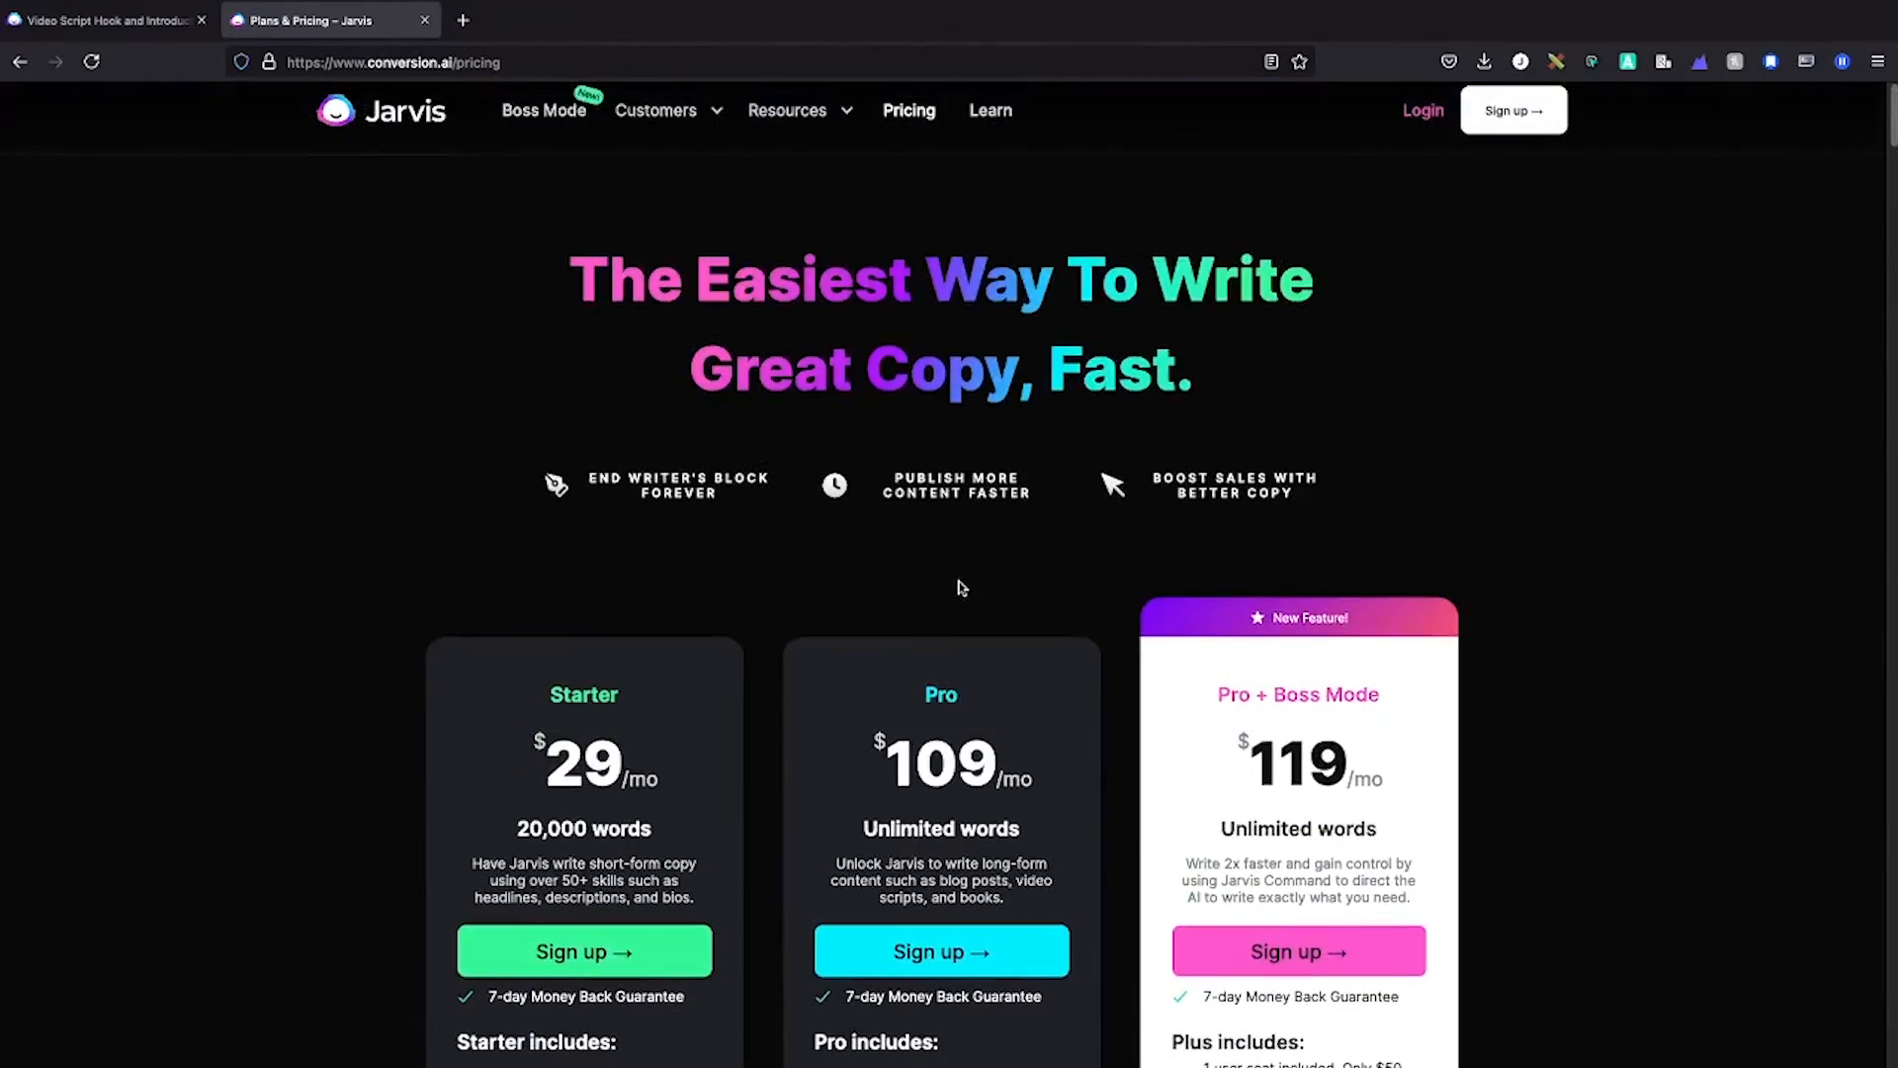
pyautogui.scroll(-2, 988, 578)
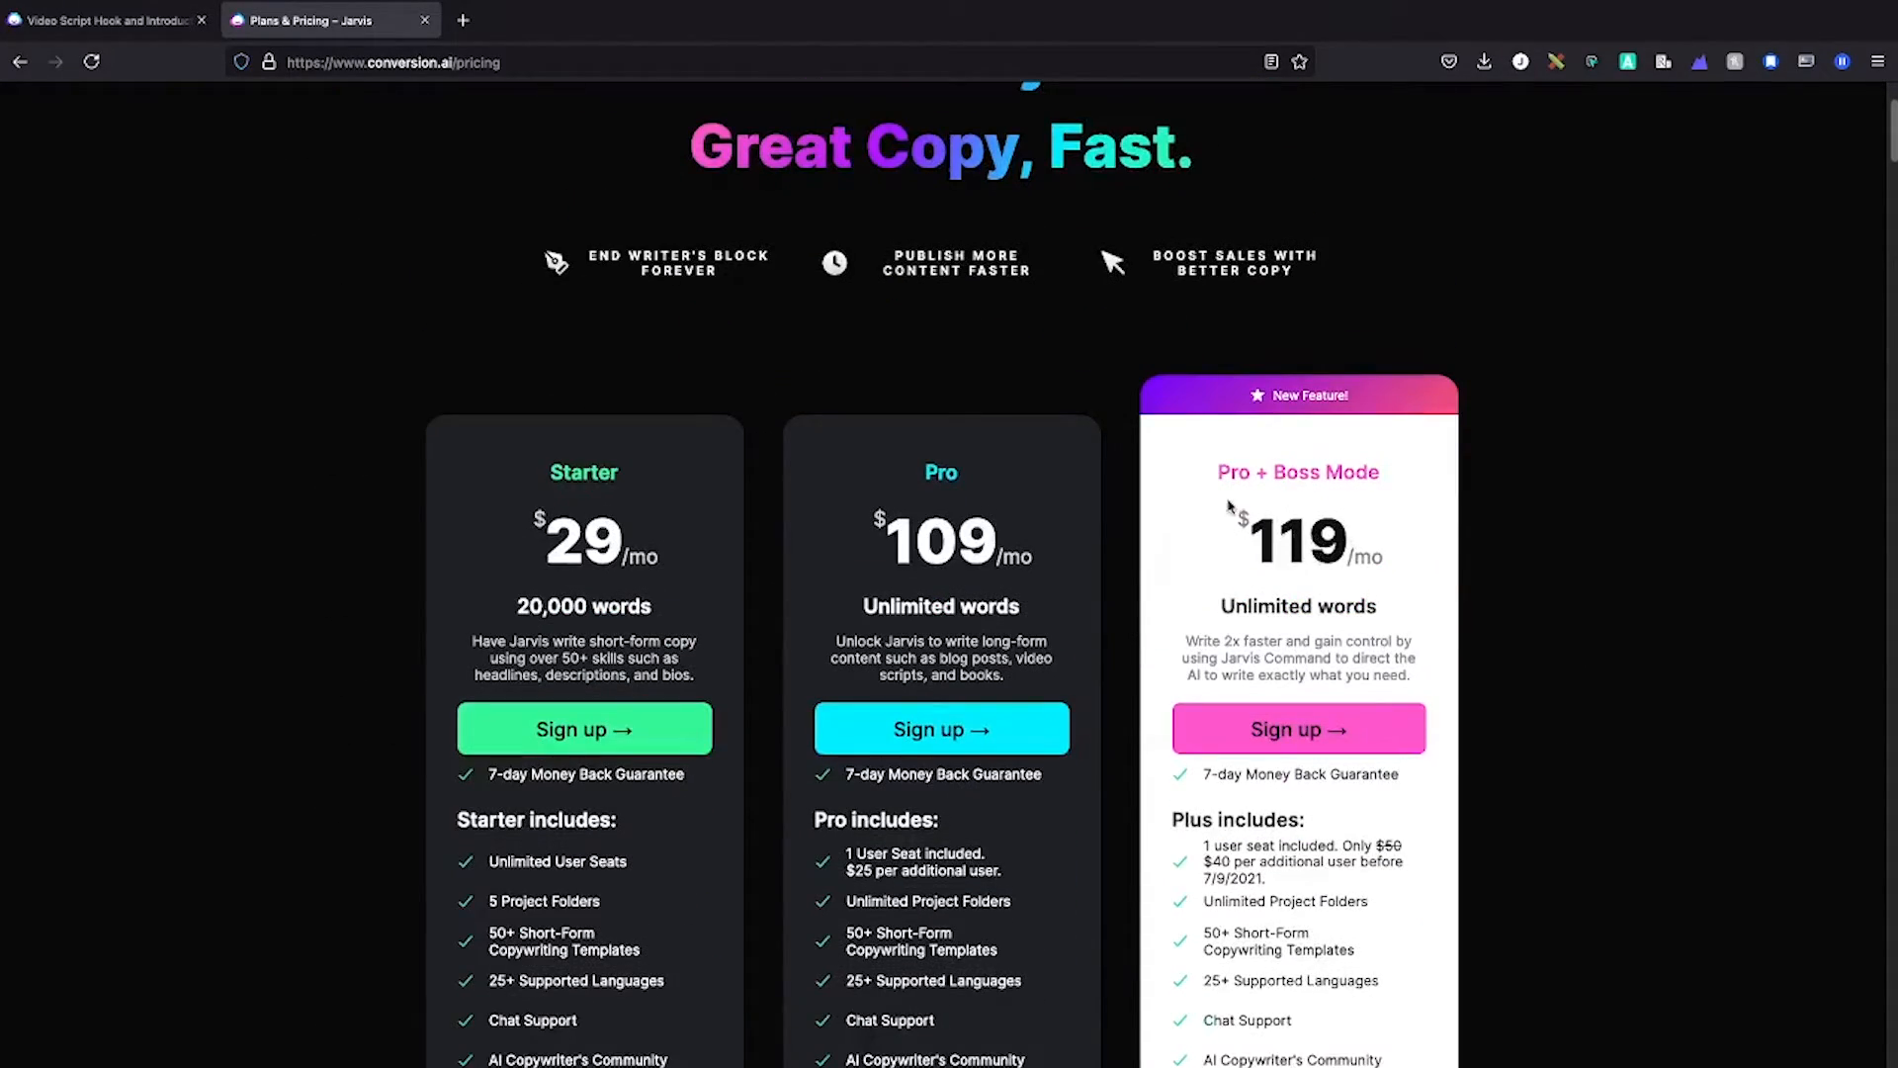
pyautogui.scroll(1, 1147, 391)
pyautogui.scroll(3, 1147, 390)
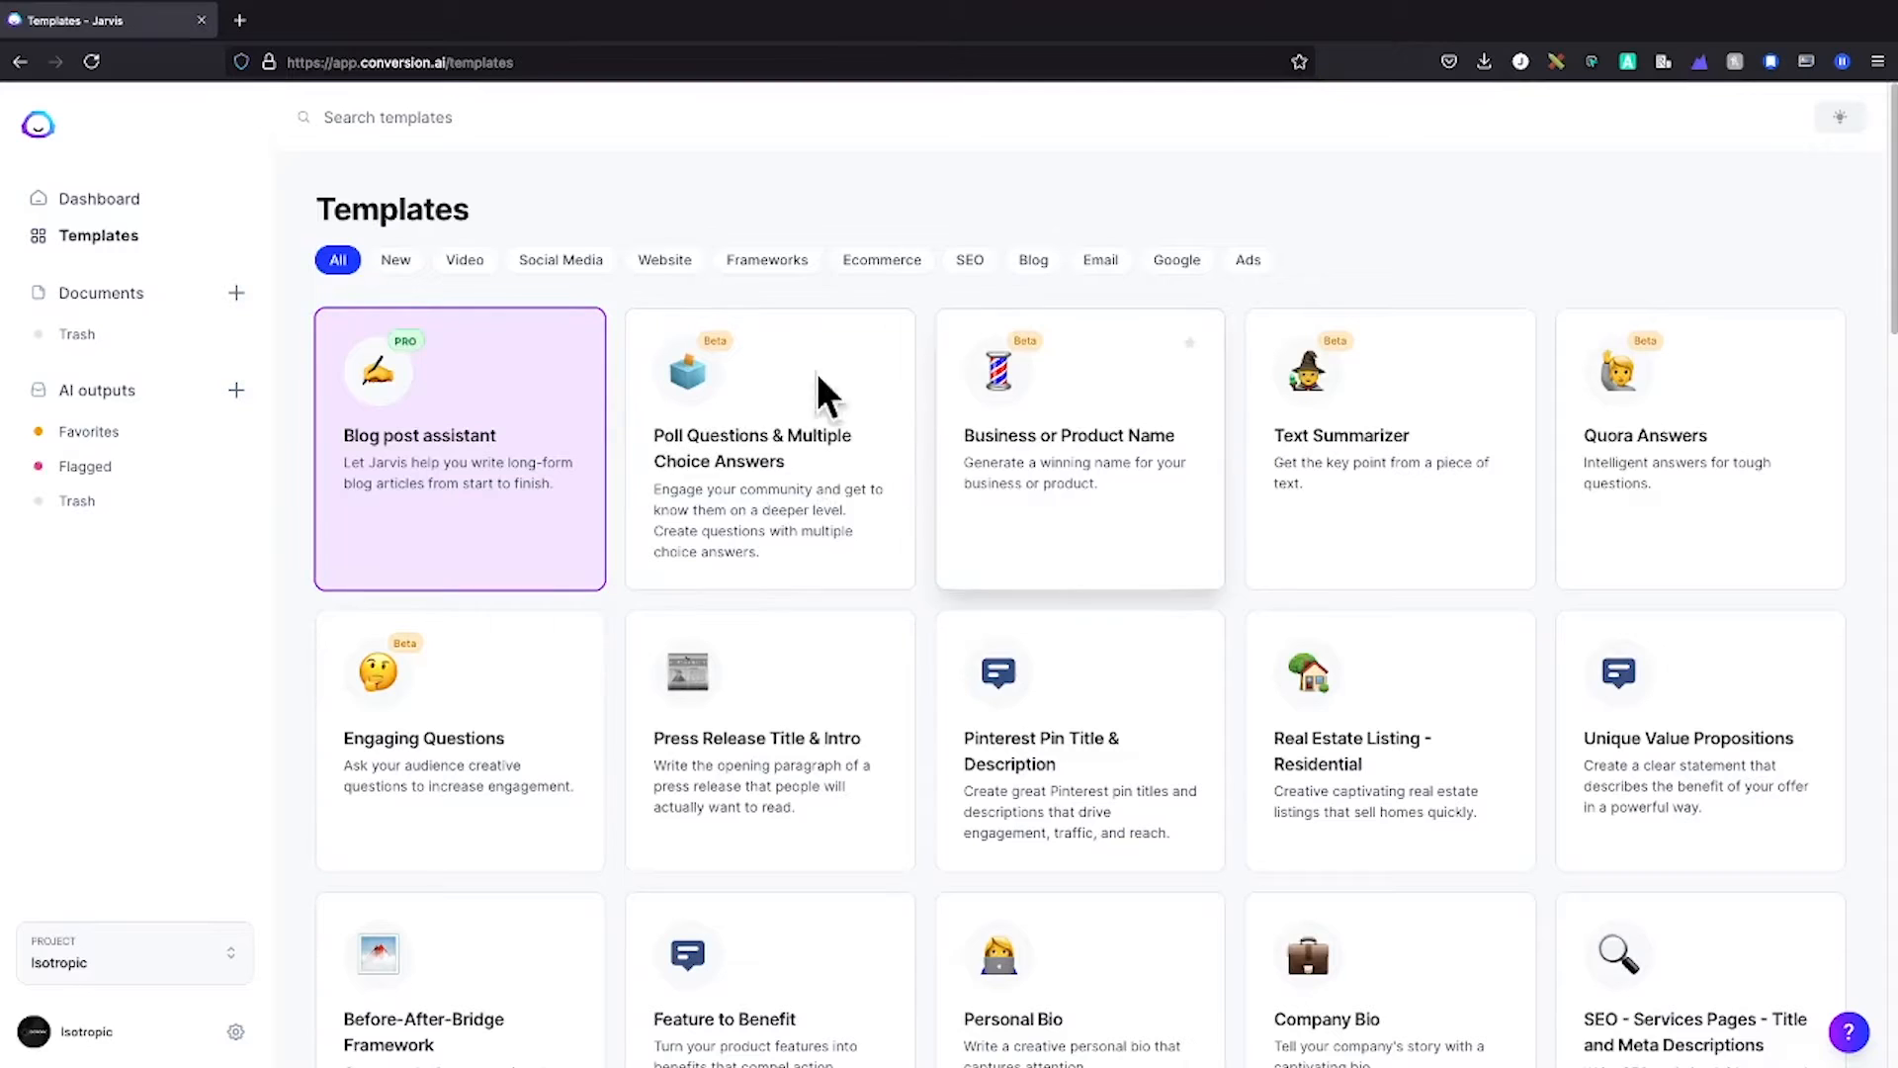
# Browse the full list of Jarvis copywriting templates, from the blog post assistant to the AIDA Framework.
pyautogui.scroll(-2, 911, 564)
pyautogui.scroll(-3, 928, 543)
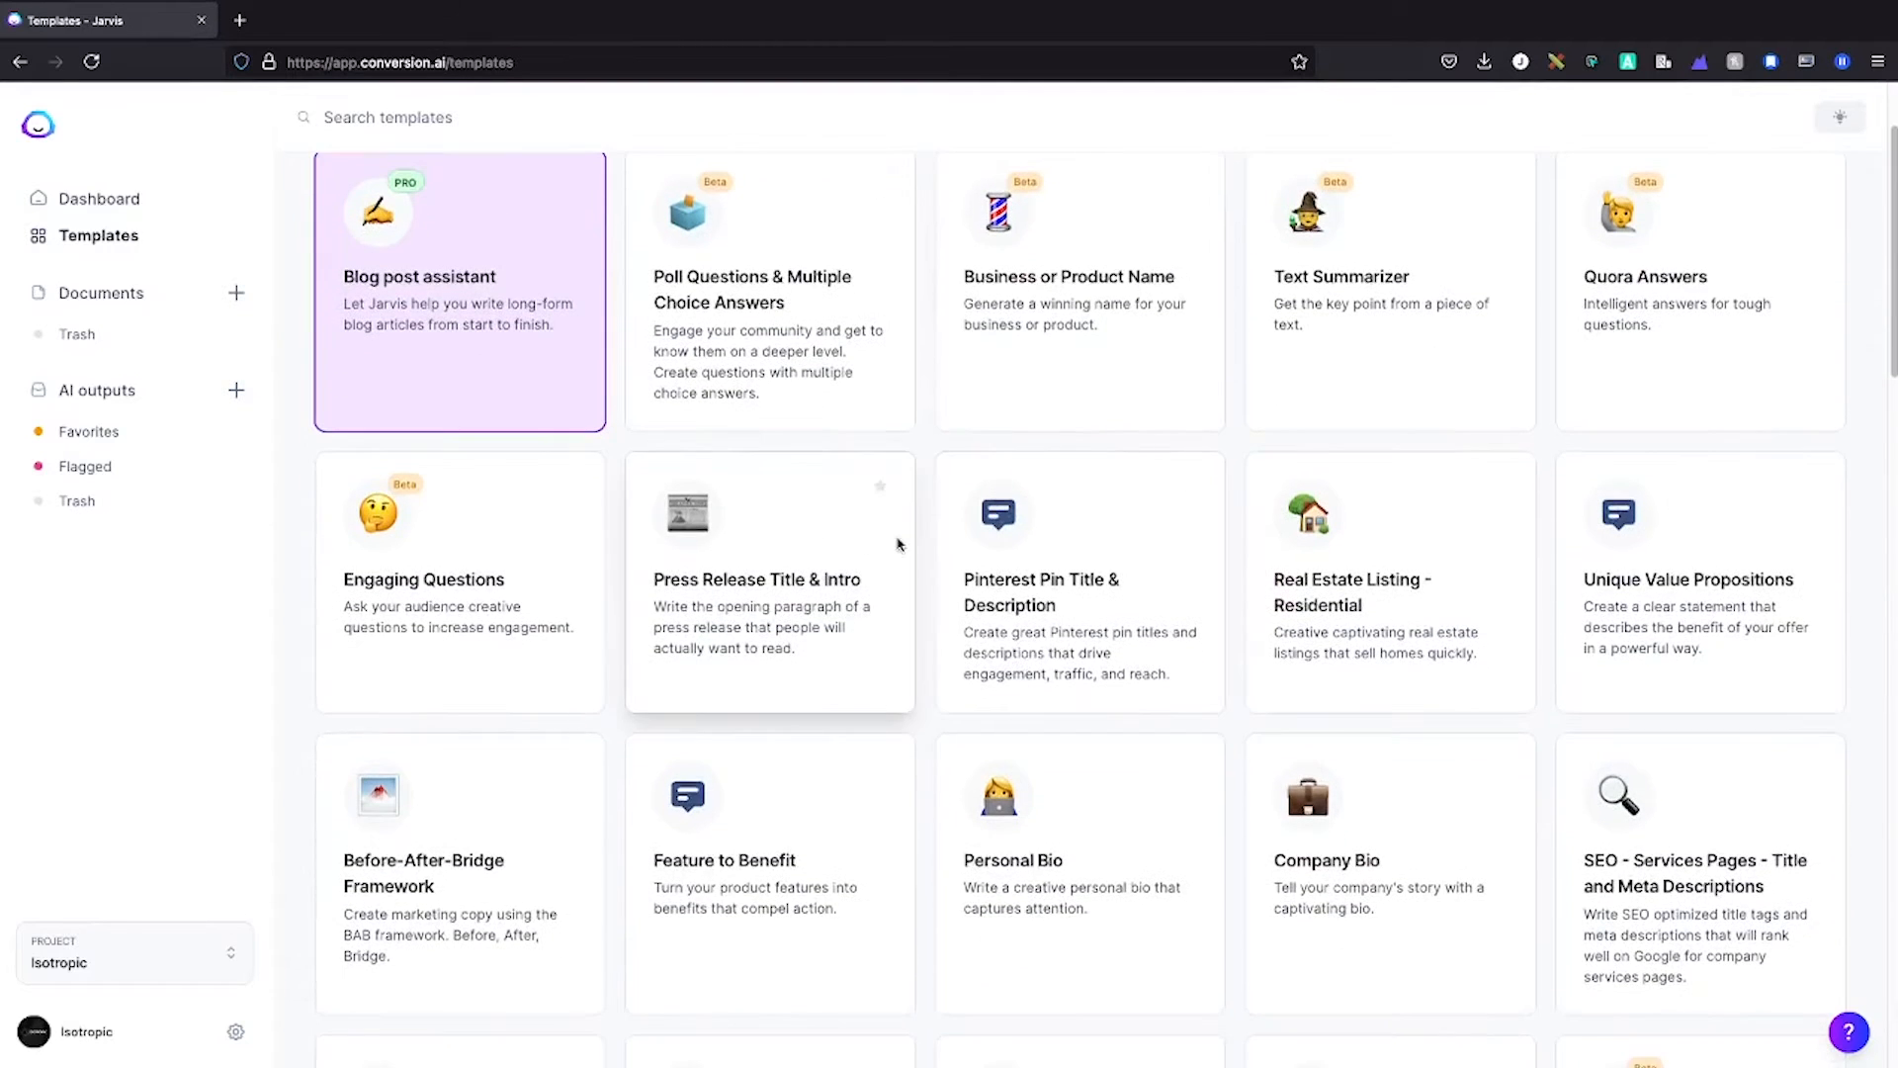
pyautogui.scroll(-5, 927, 543)
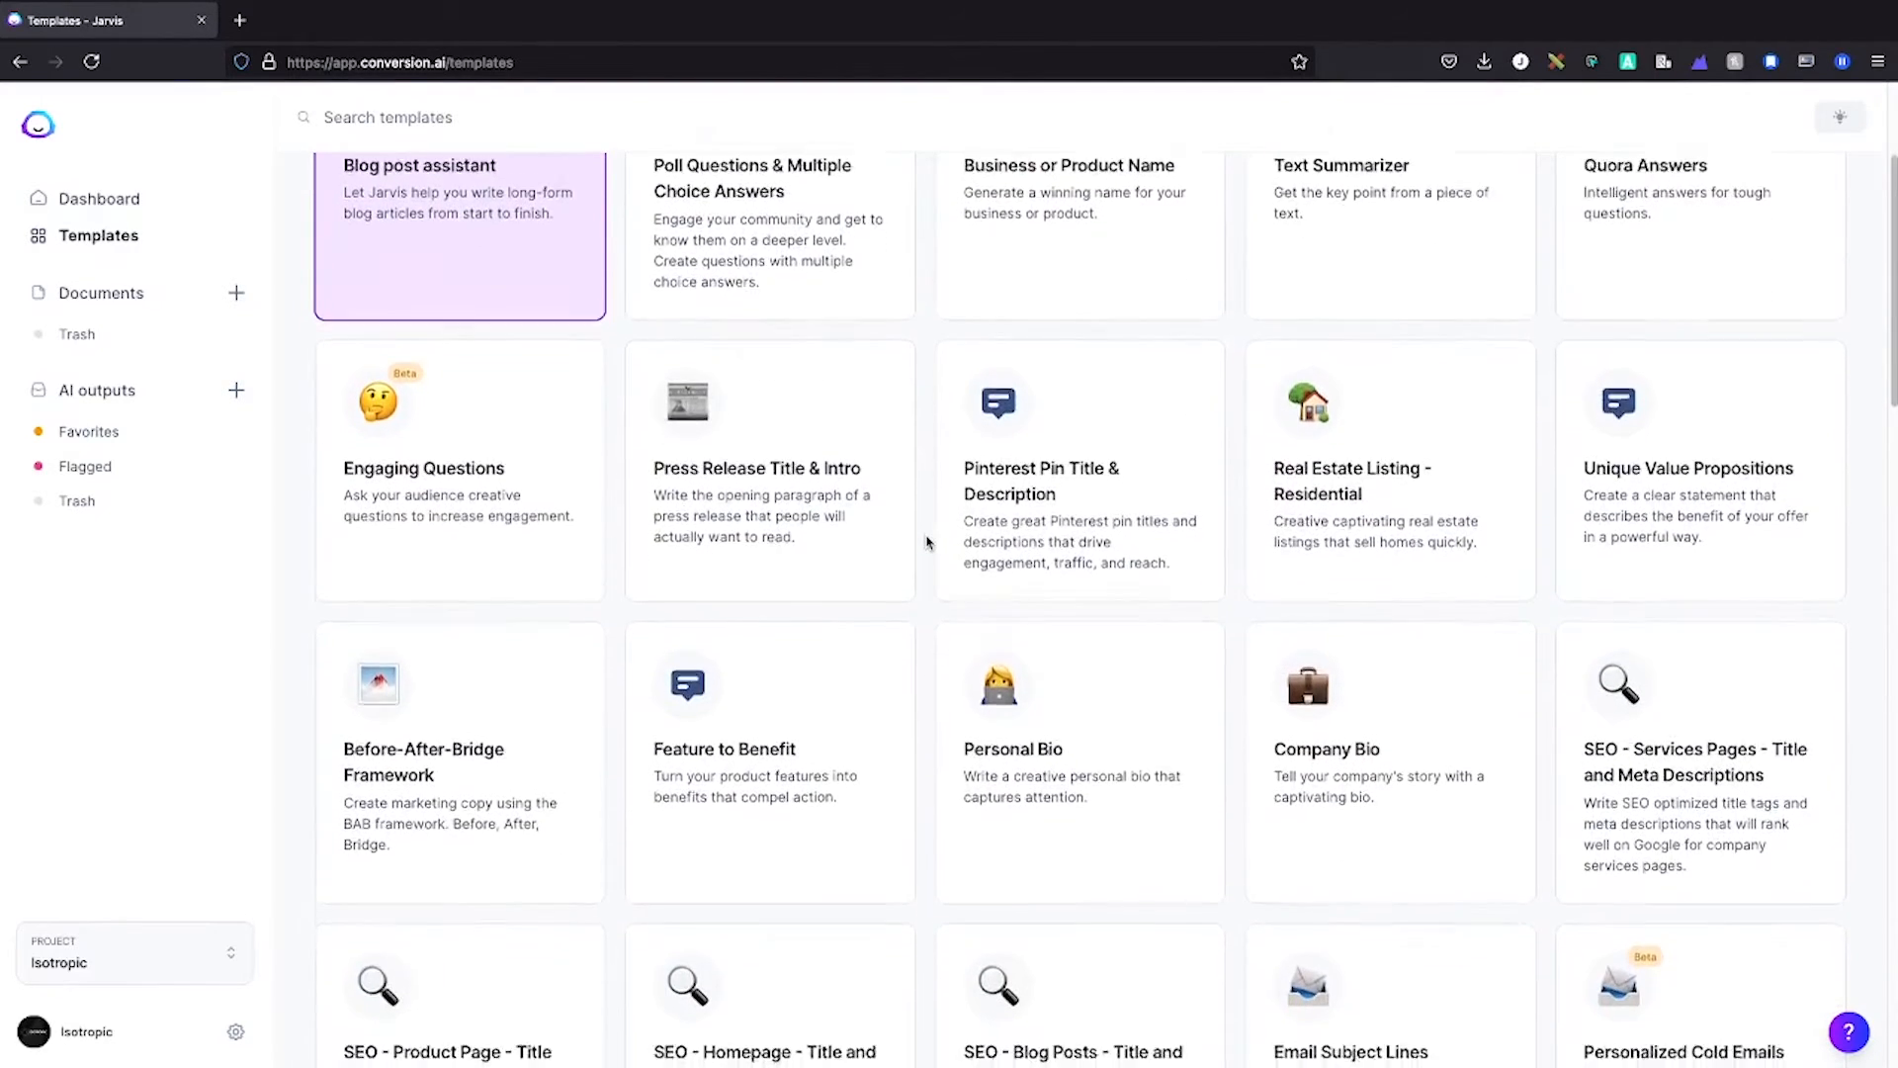
pyautogui.scroll(-6, 928, 542)
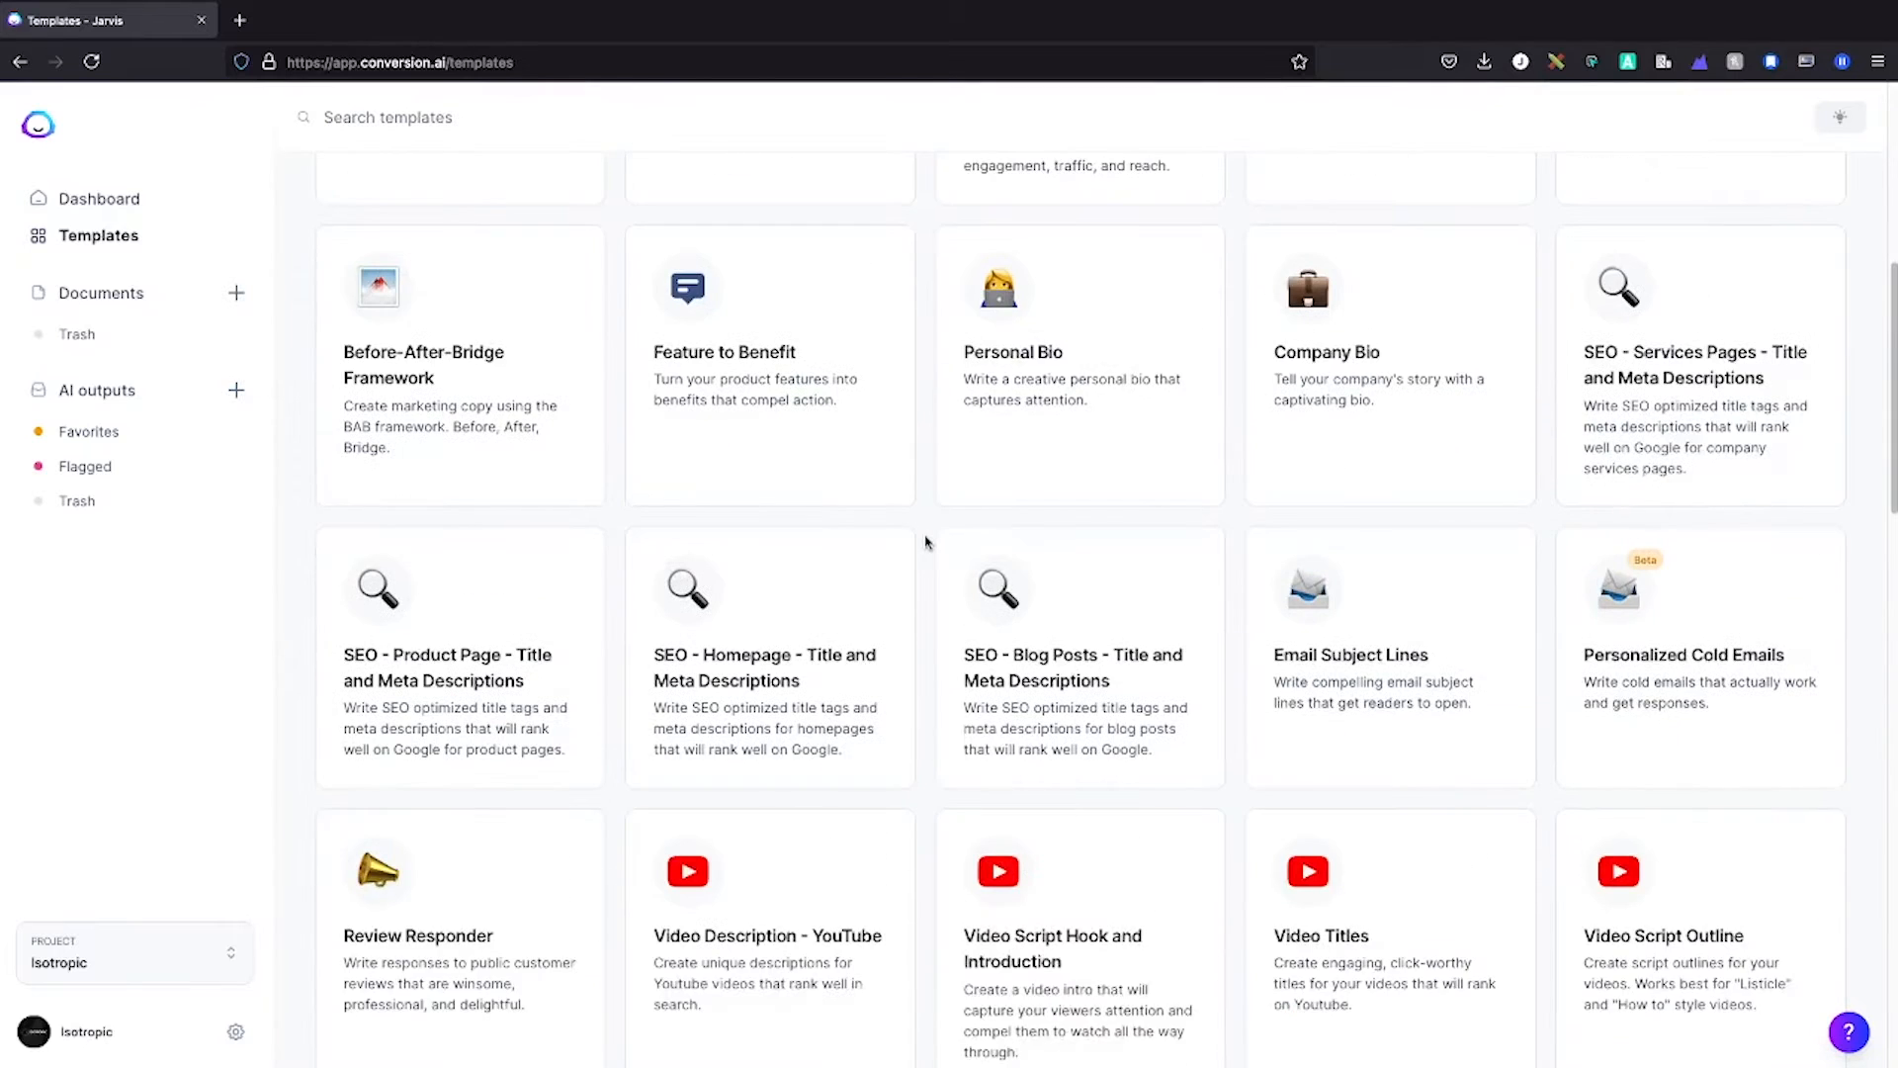
pyautogui.scroll(-7, 927, 546)
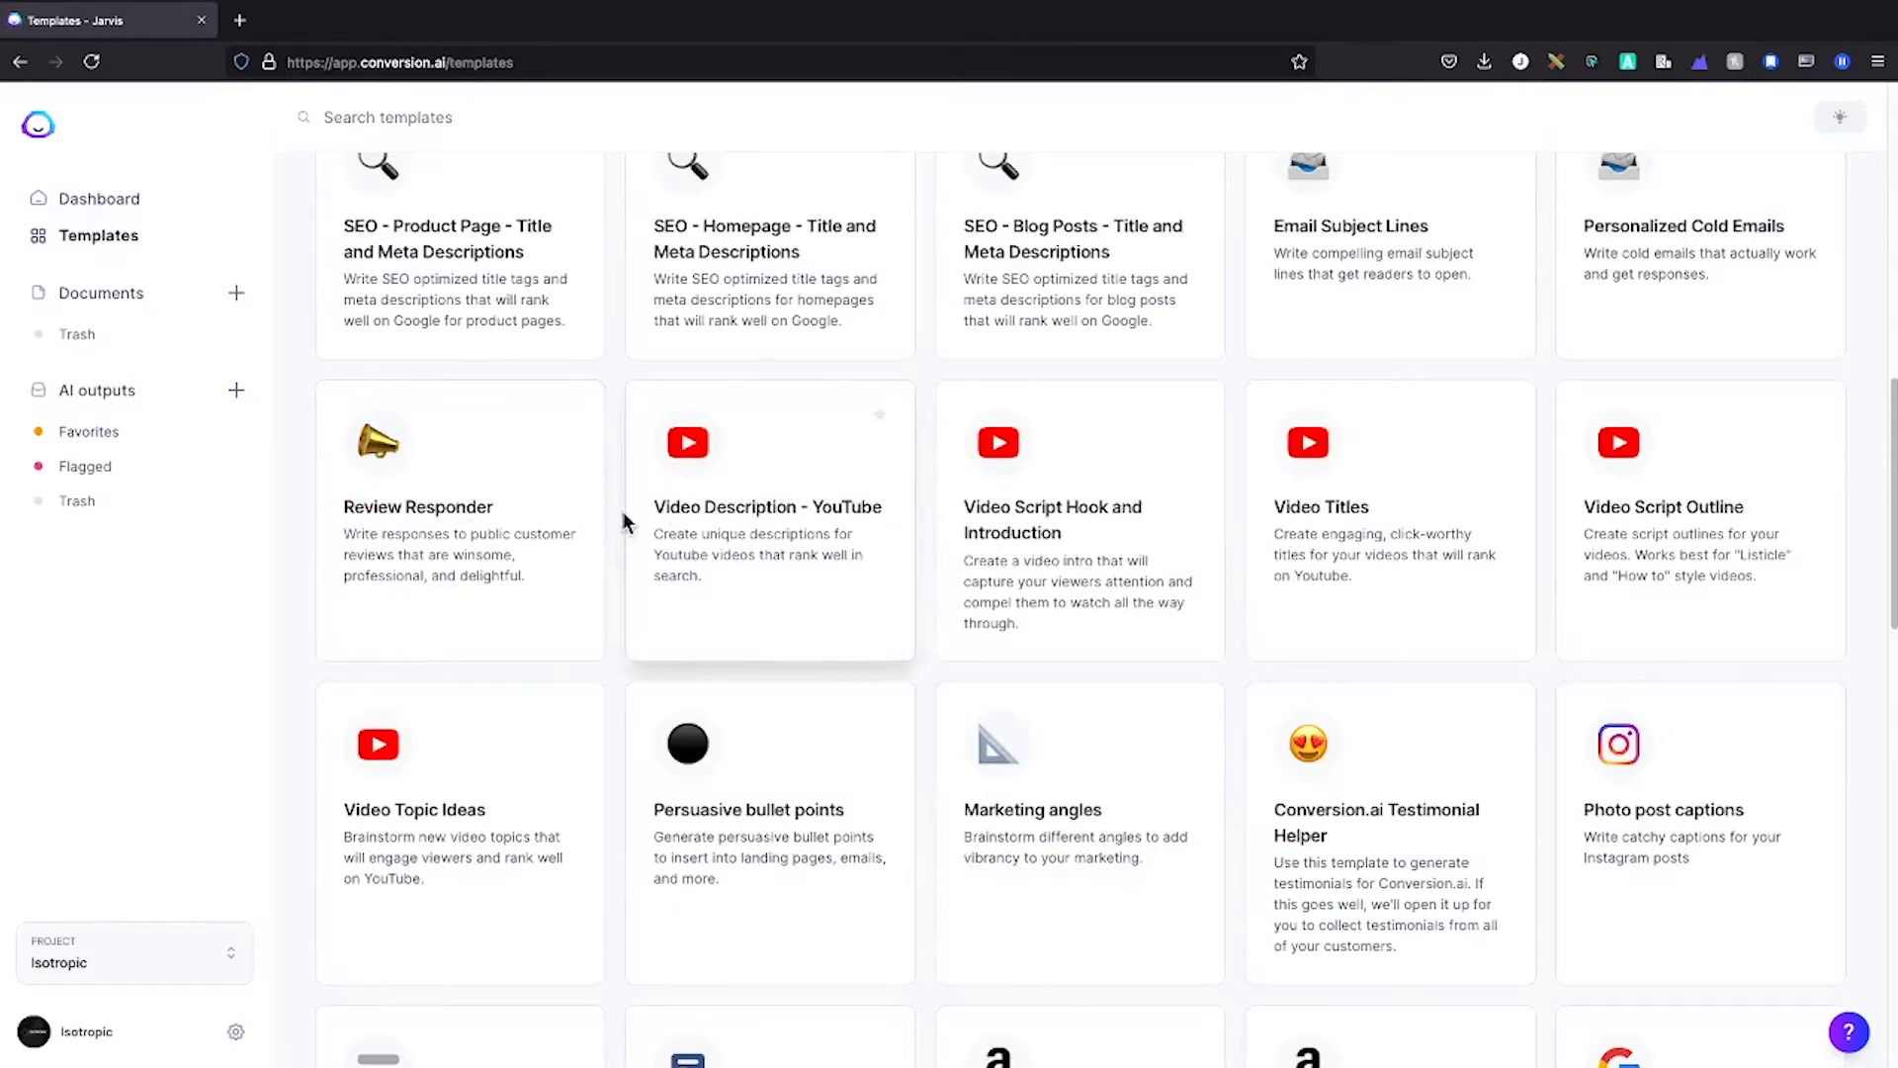
pyautogui.scroll(-14, 692, 524)
pyautogui.scroll(-9, 711, 530)
pyautogui.scroll(-10, 750, 530)
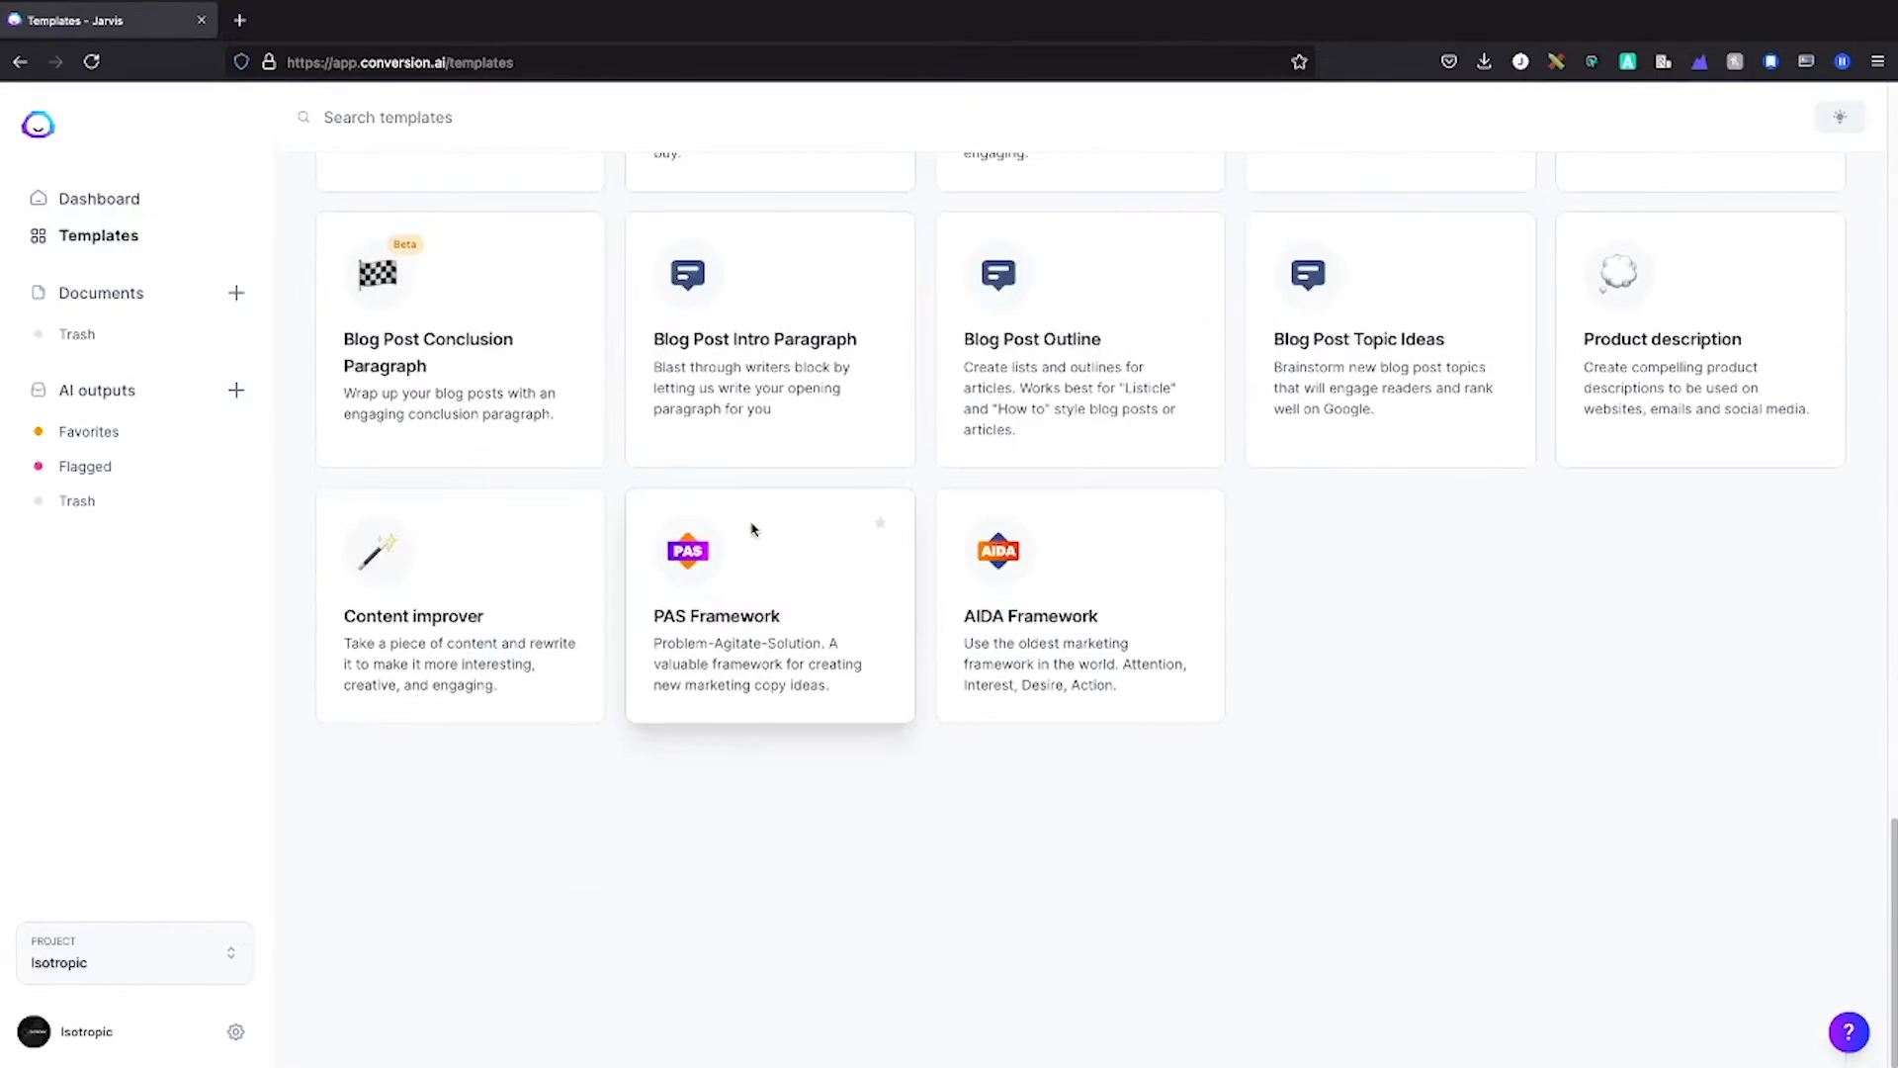
# Generate three replies to the five-star Dinosaur Bar-B-Que review with the Review Responder template, and copy the second reply.
pyautogui.scroll(20, 614, 492)
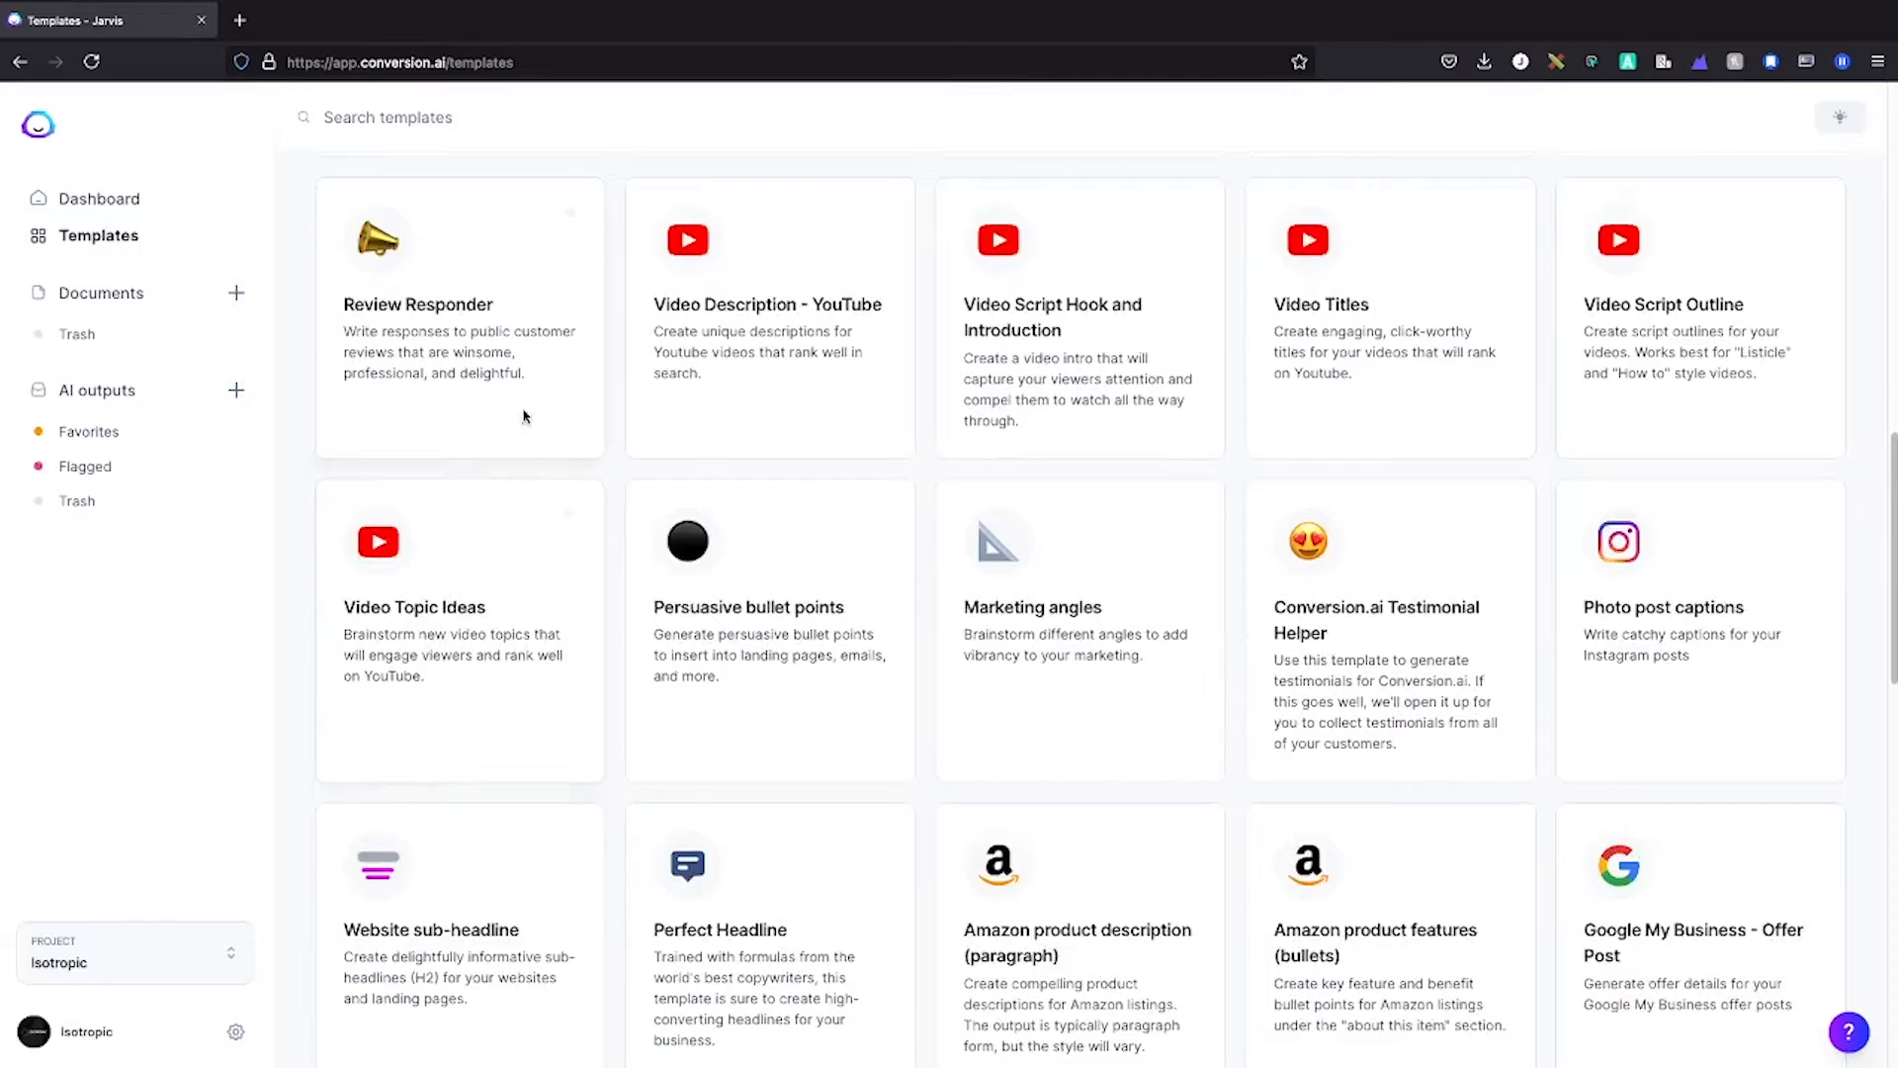
pyautogui.click(479, 350)
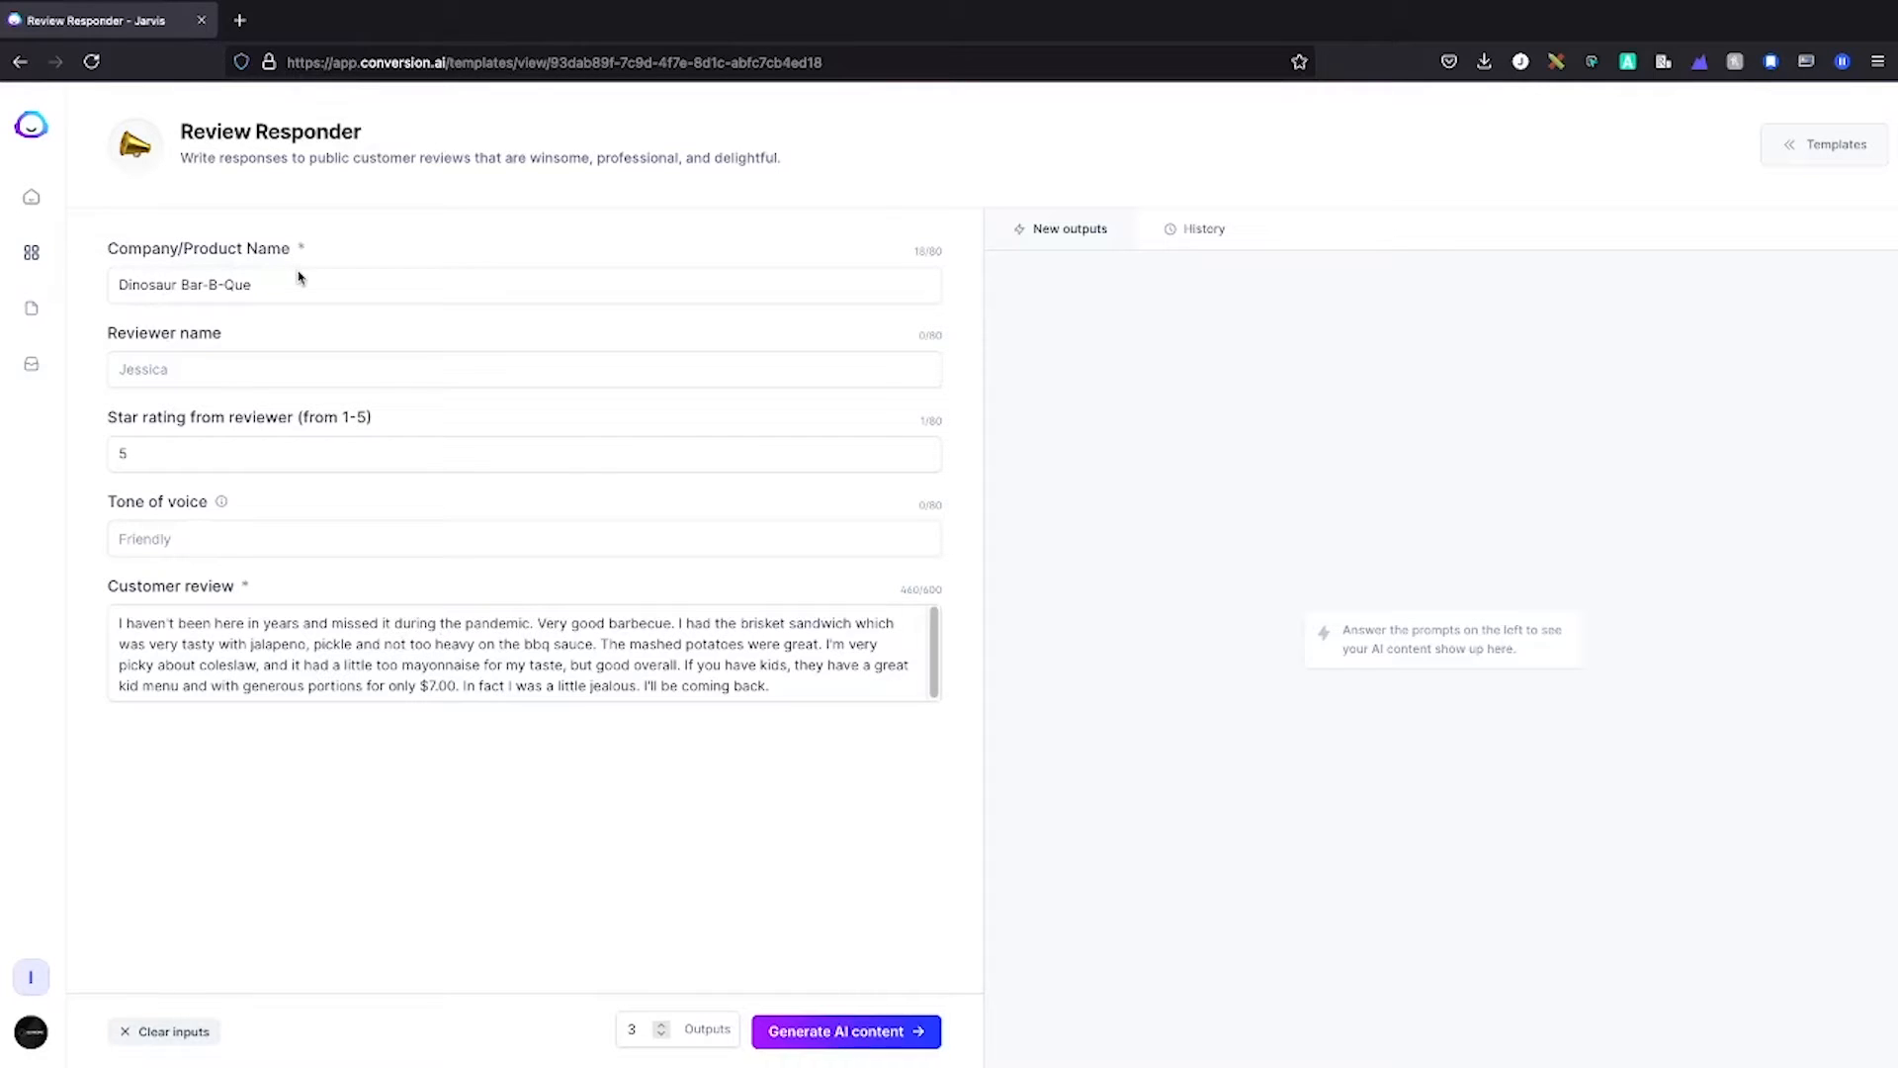
pyautogui.tripleClick(359, 654)
pyautogui.click(436, 812)
pyautogui.click(890, 1033)
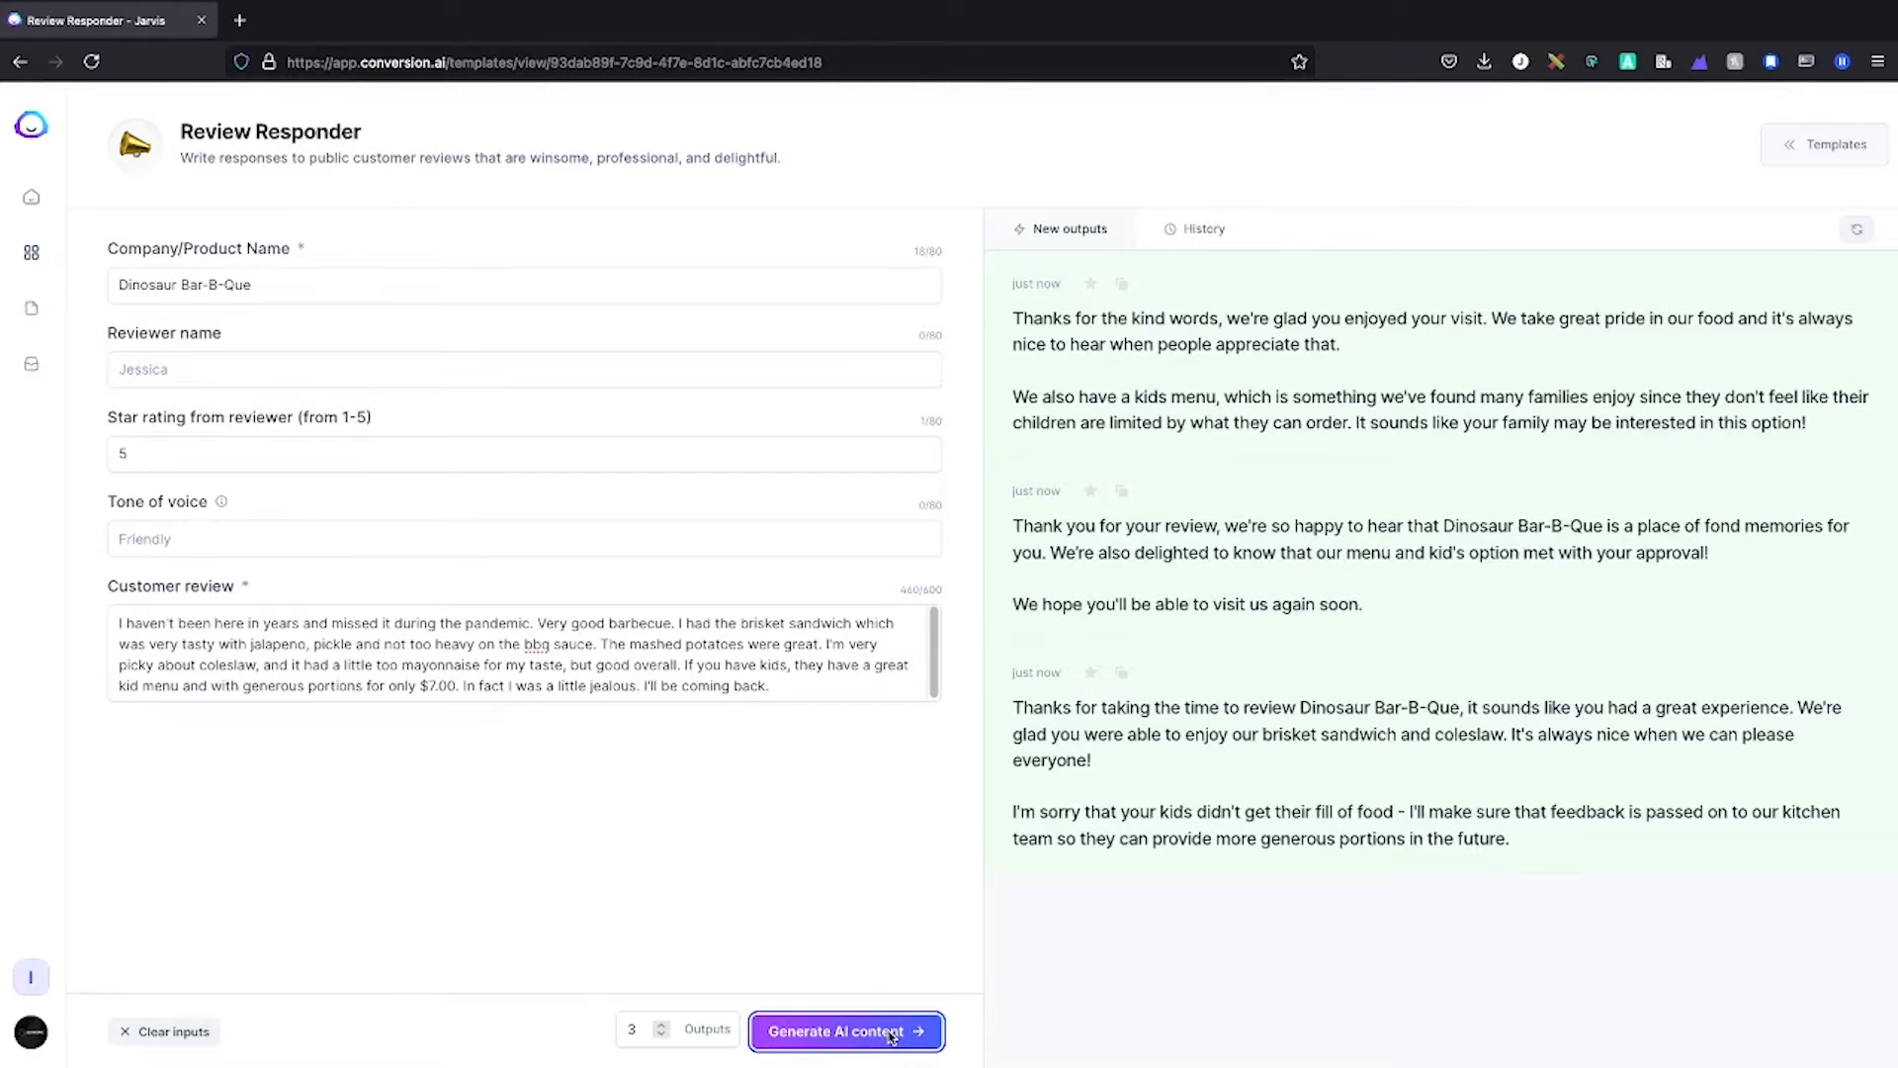
pyautogui.click(1121, 490)
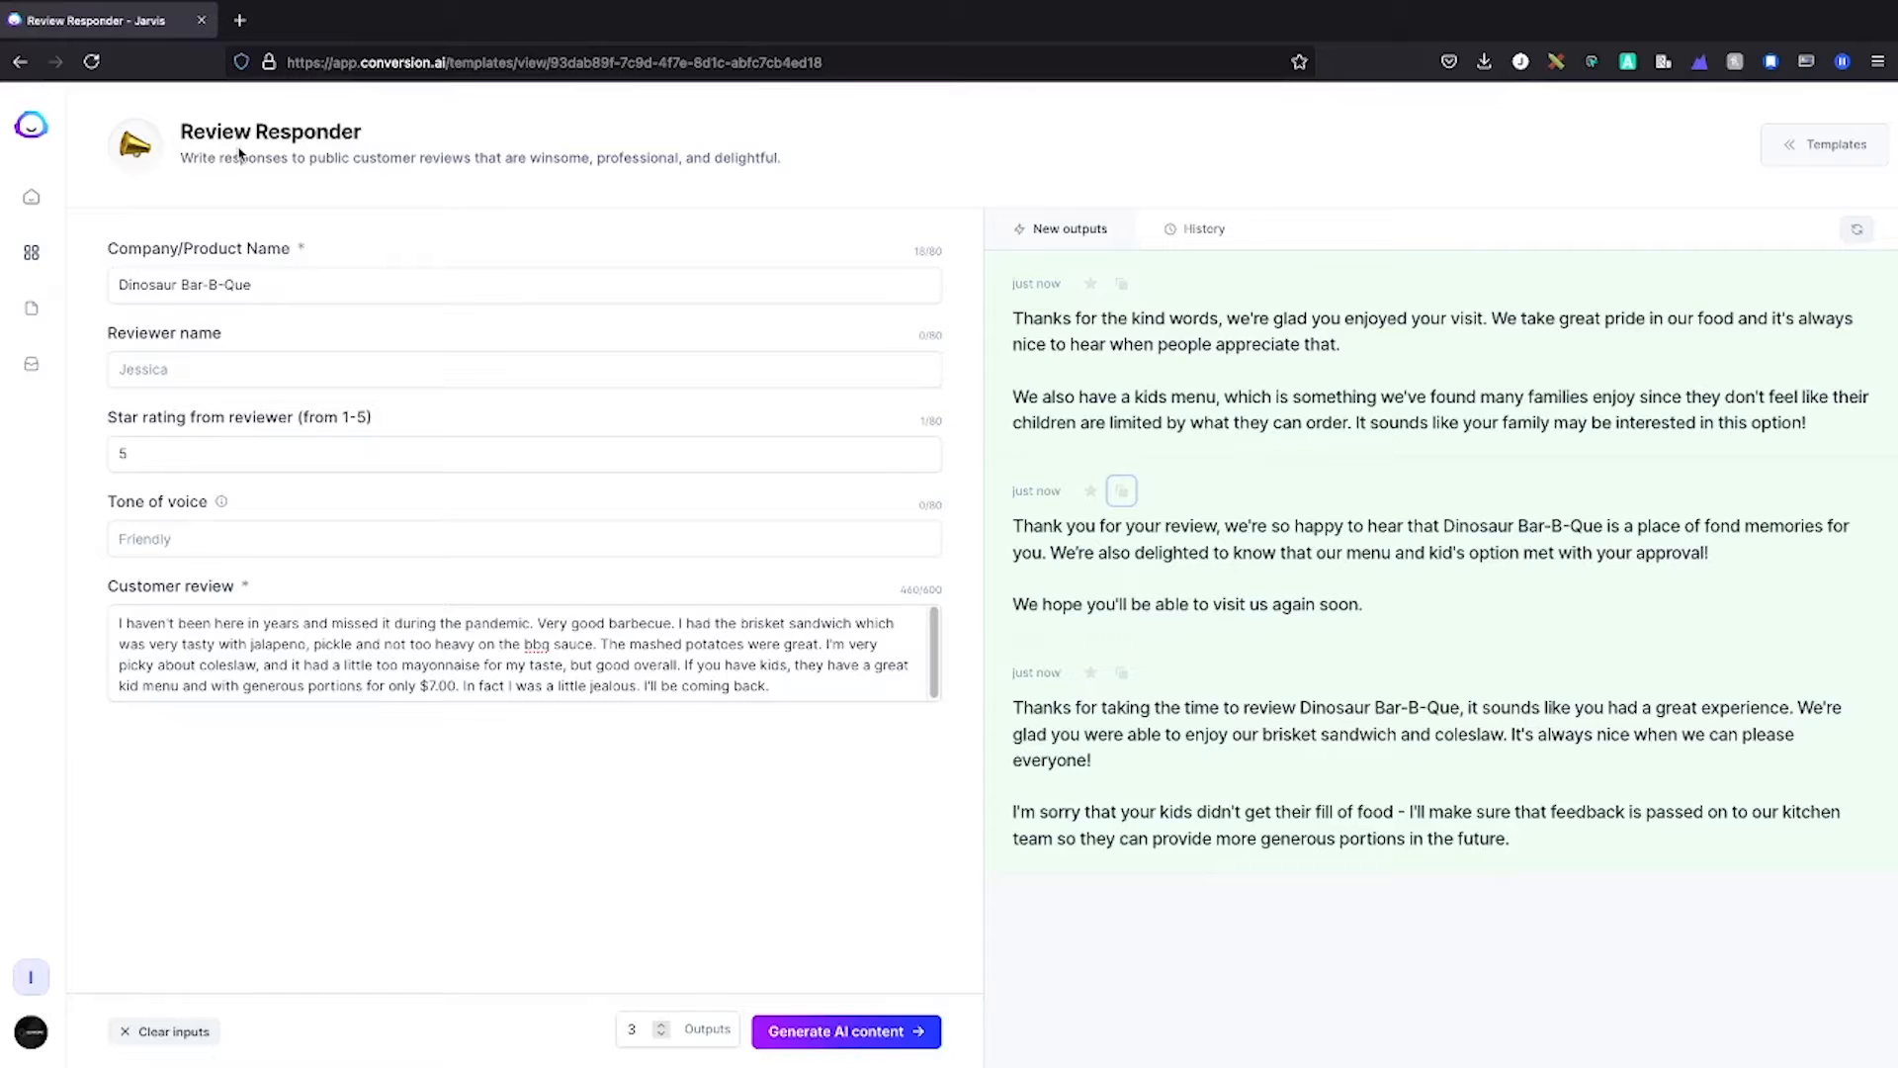
# Generate three pieces of Namecheap marketing copy with the AIDA Framework template, and read through the outputs.
pyautogui.click(20, 62)
pyautogui.scroll(-20, 573, 483)
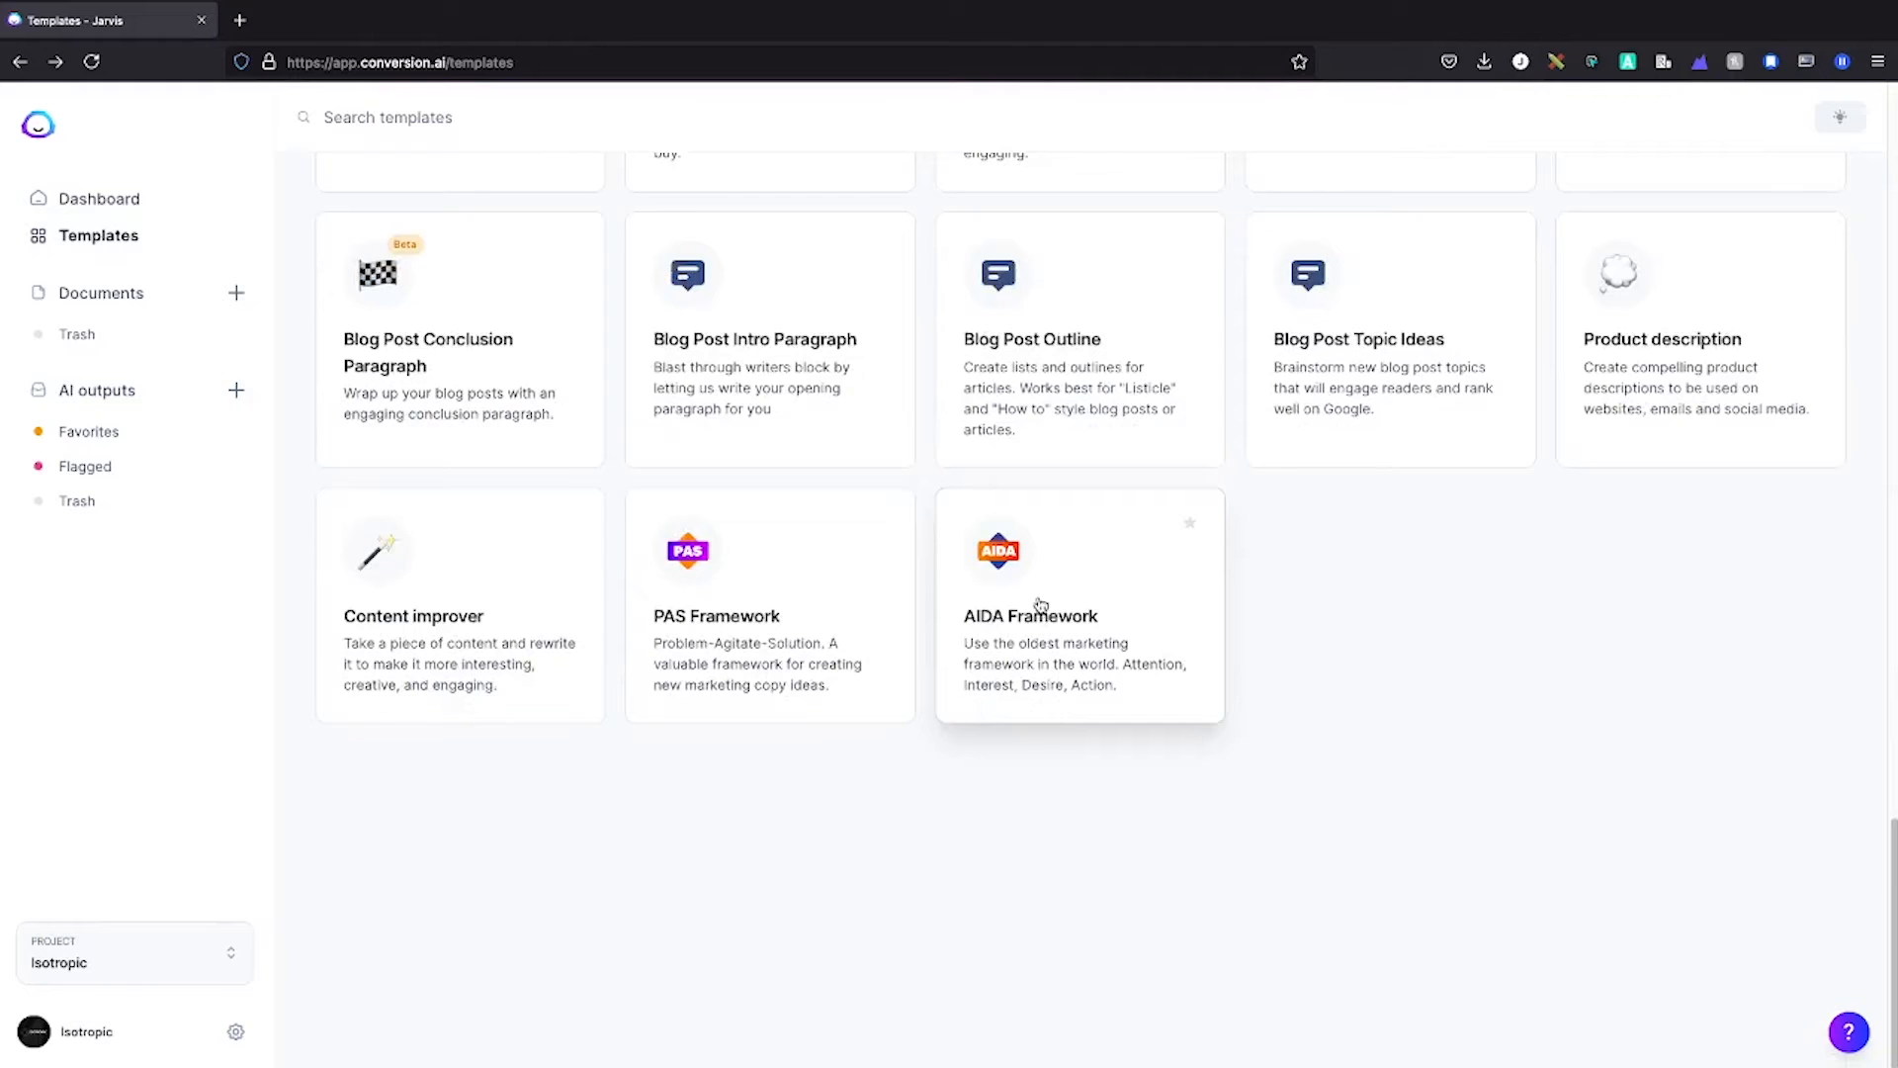
pyautogui.click(1040, 605)
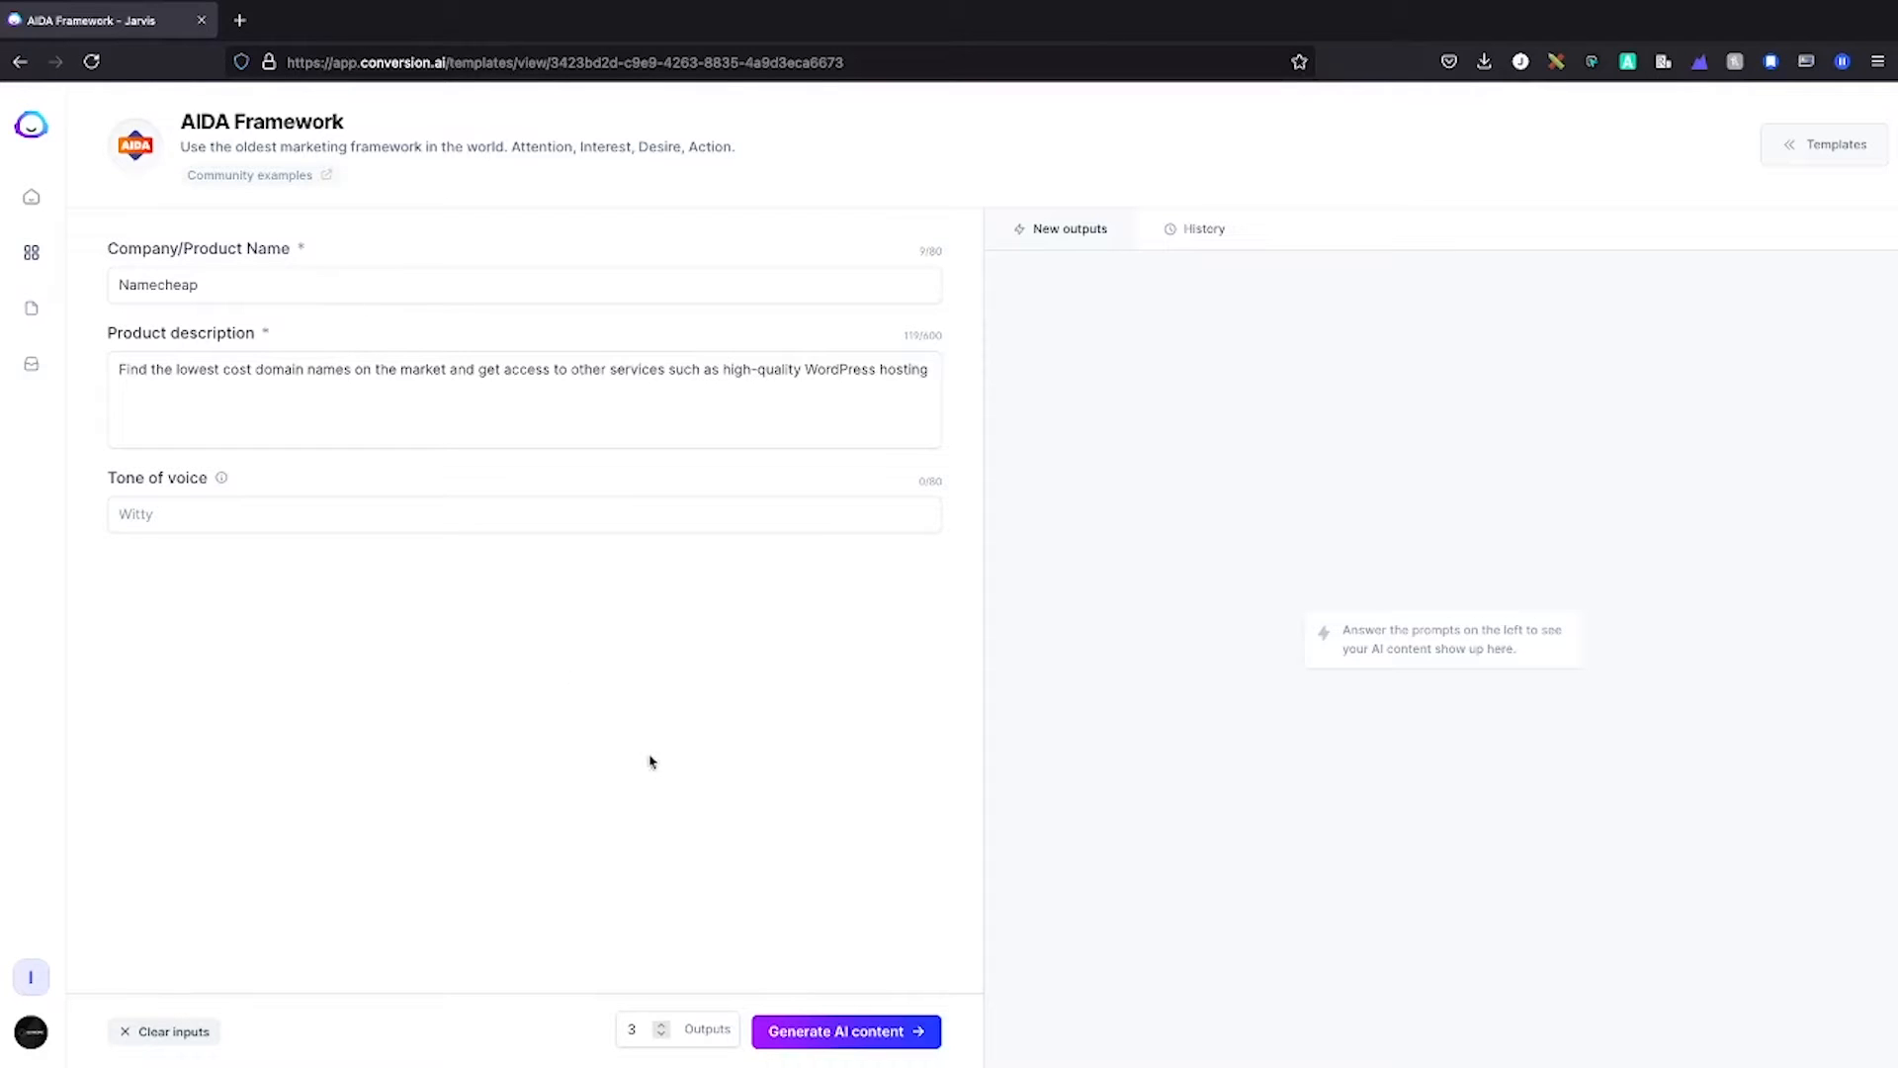
pyautogui.click(847, 1028)
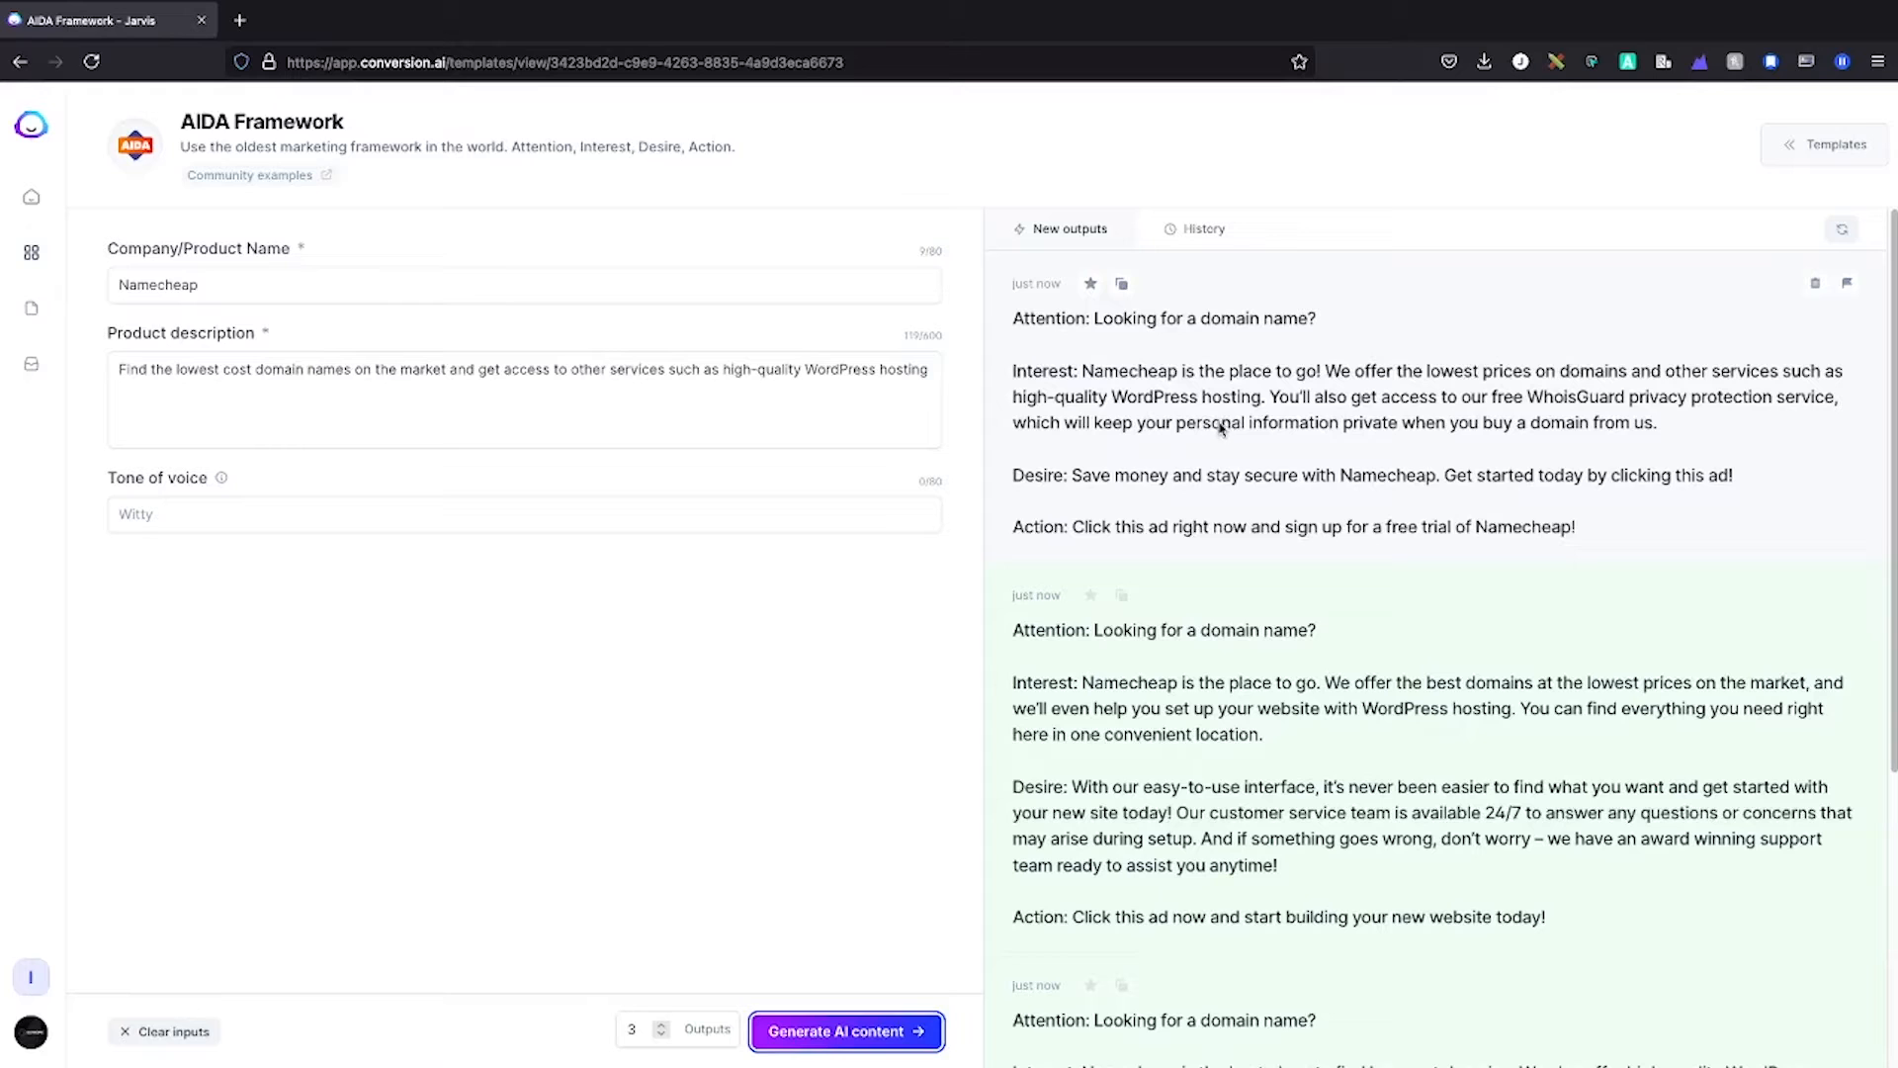
pyautogui.scroll(-4, 1325, 568)
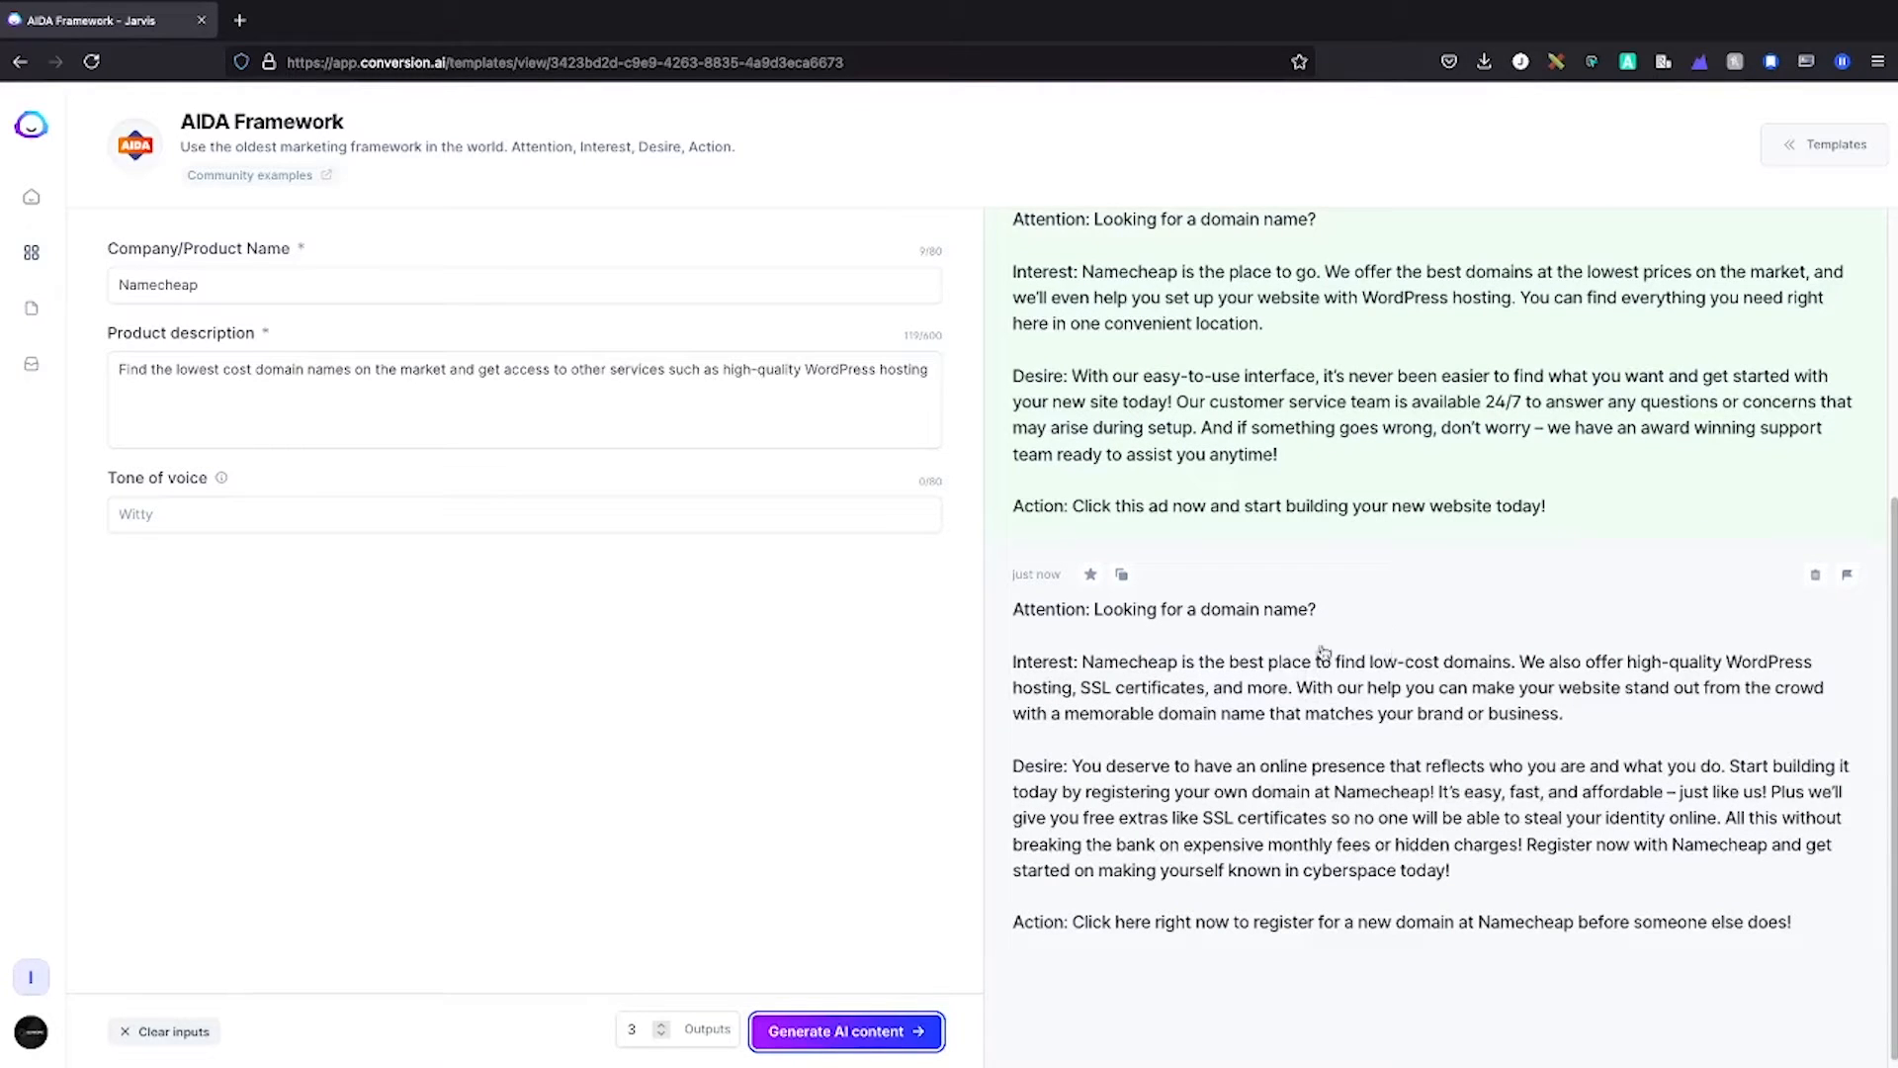
pyautogui.scroll(1, 1334, 692)
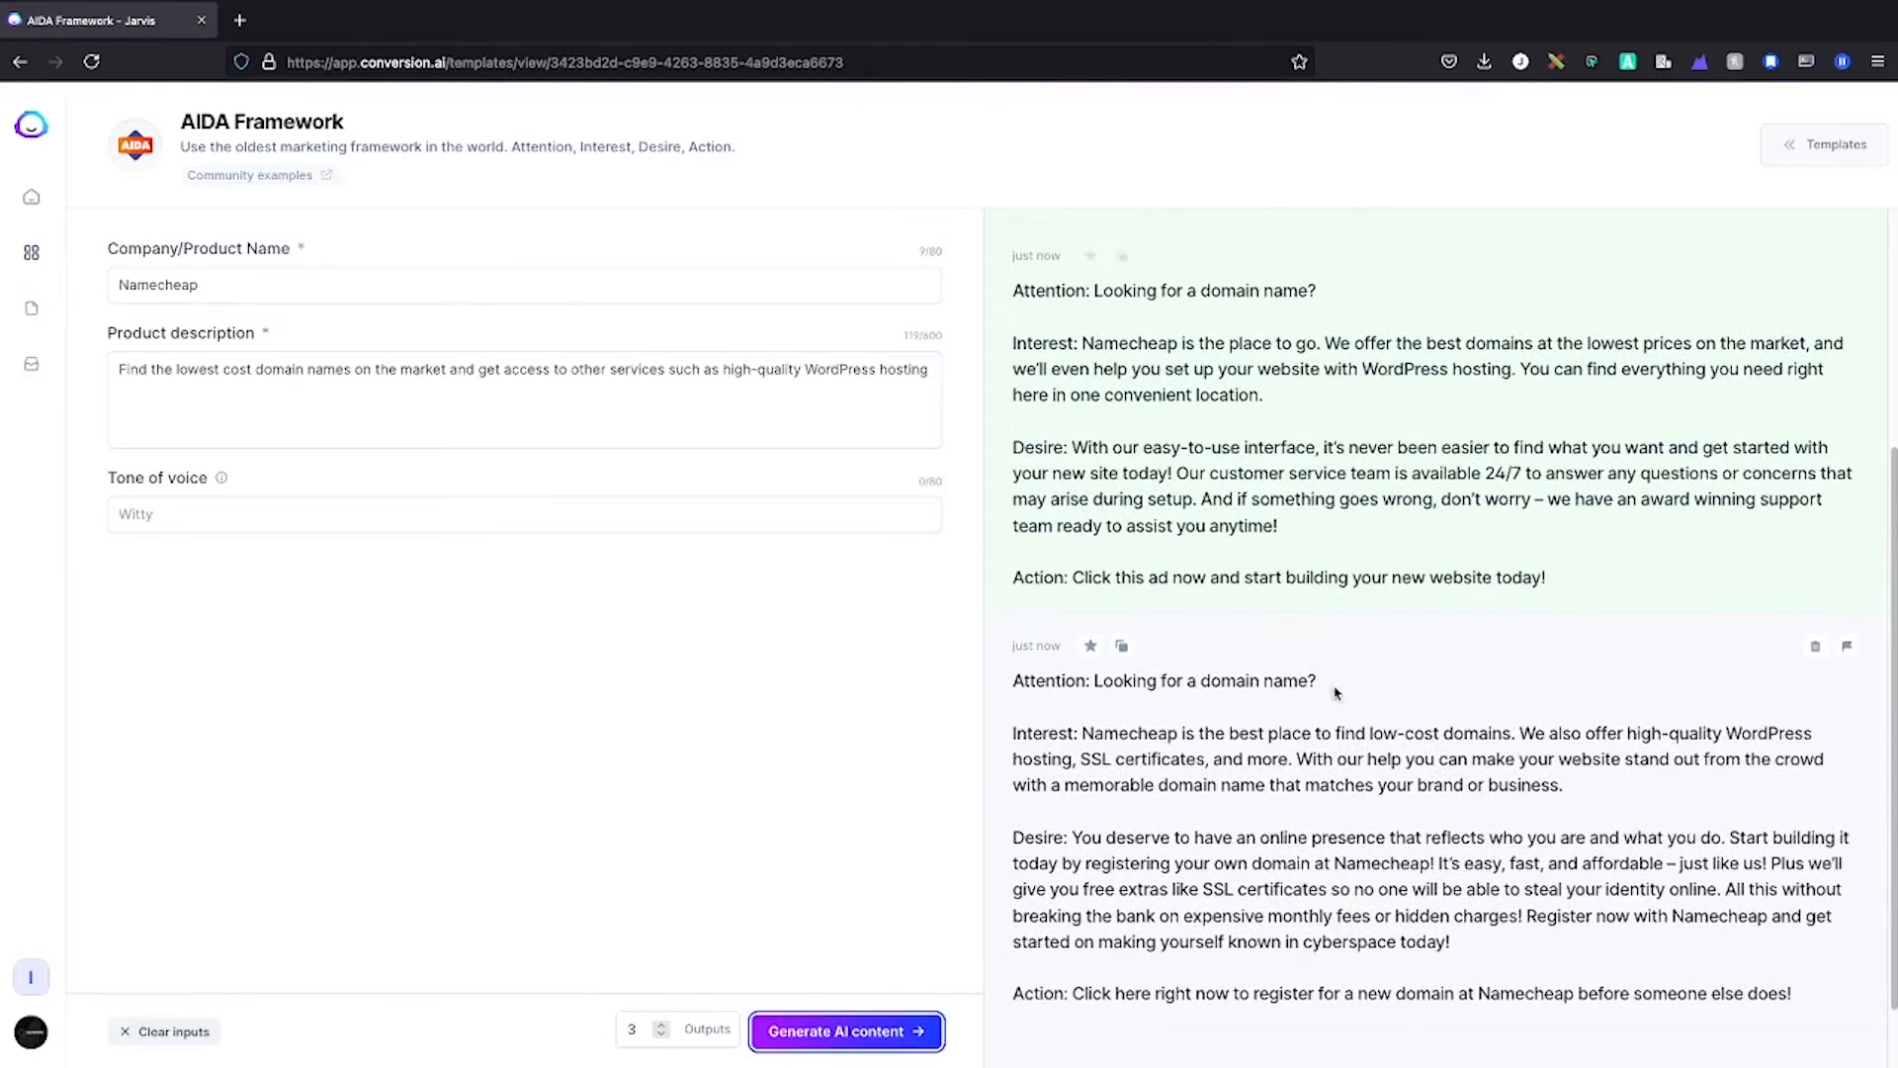
pyautogui.scroll(1, 1323, 660)
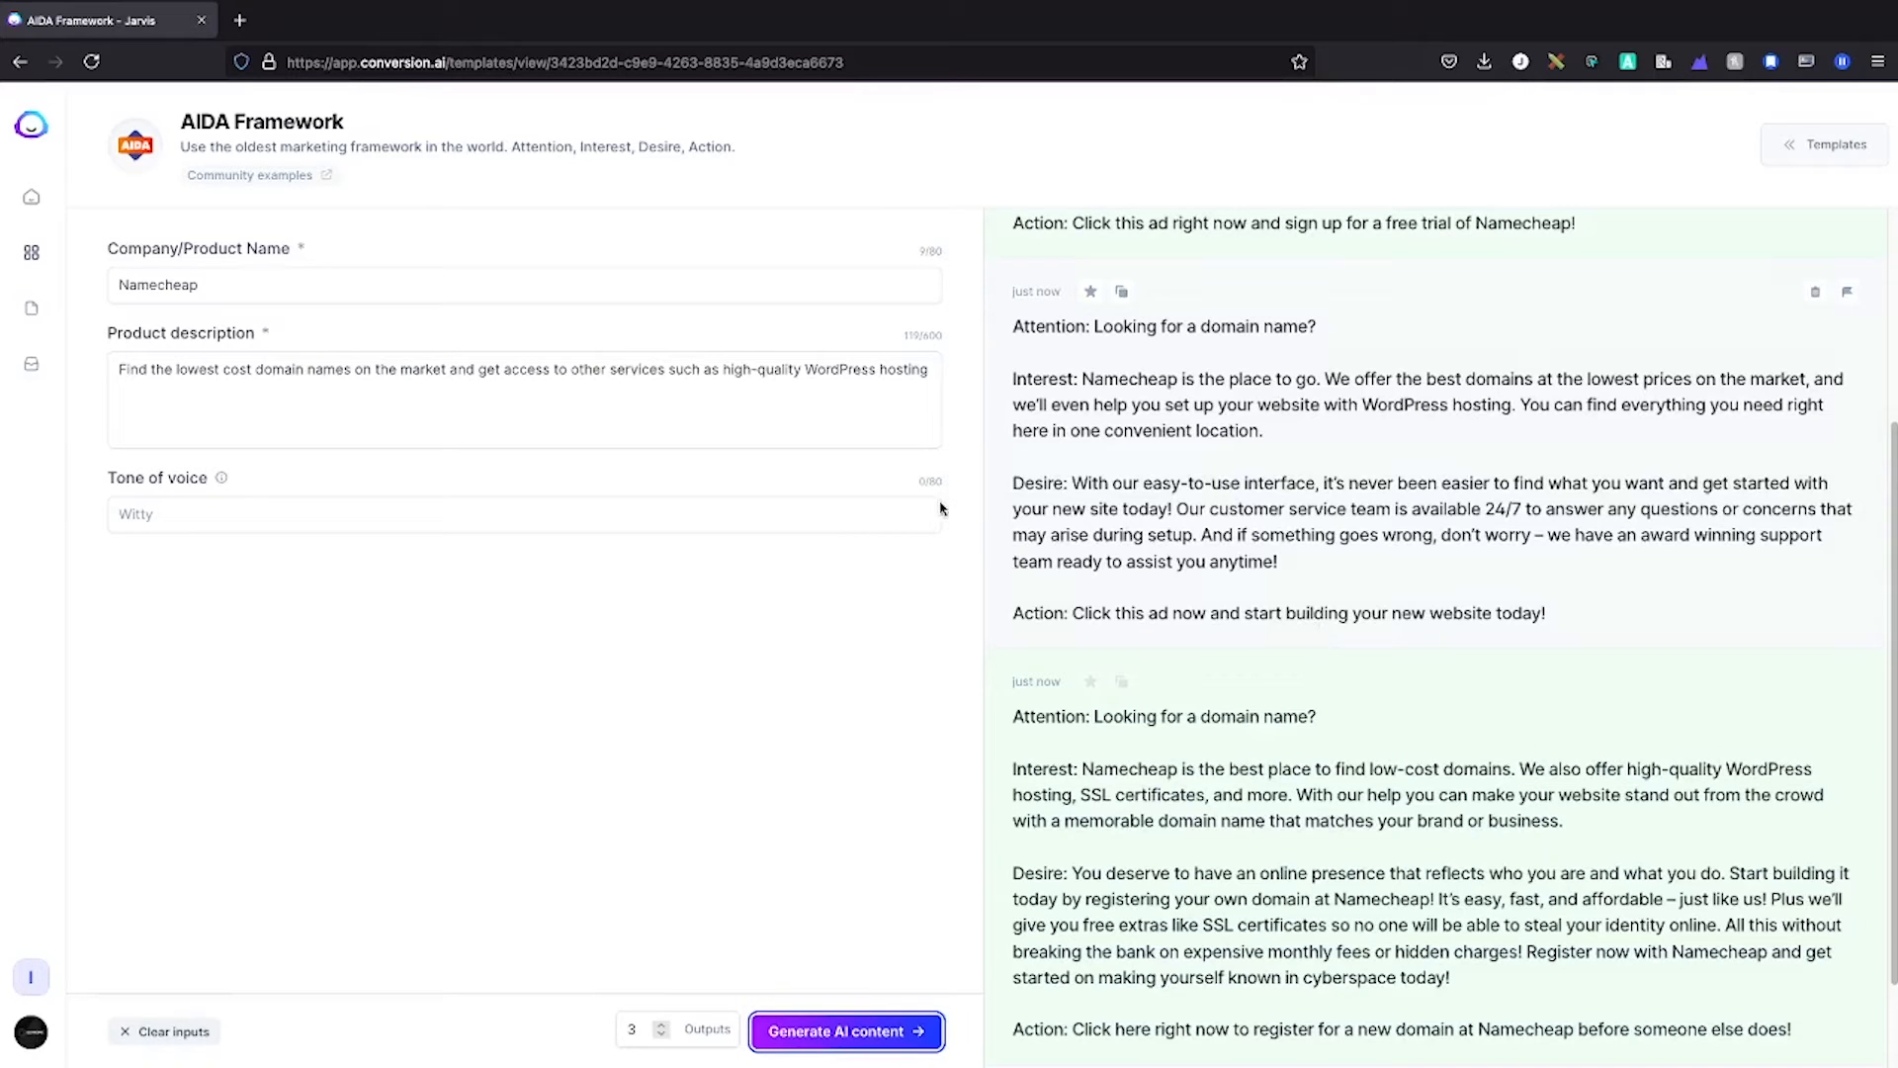
# Return to the Jarvis dashboard and create a new document from scratch.
pyautogui.click(31, 126)
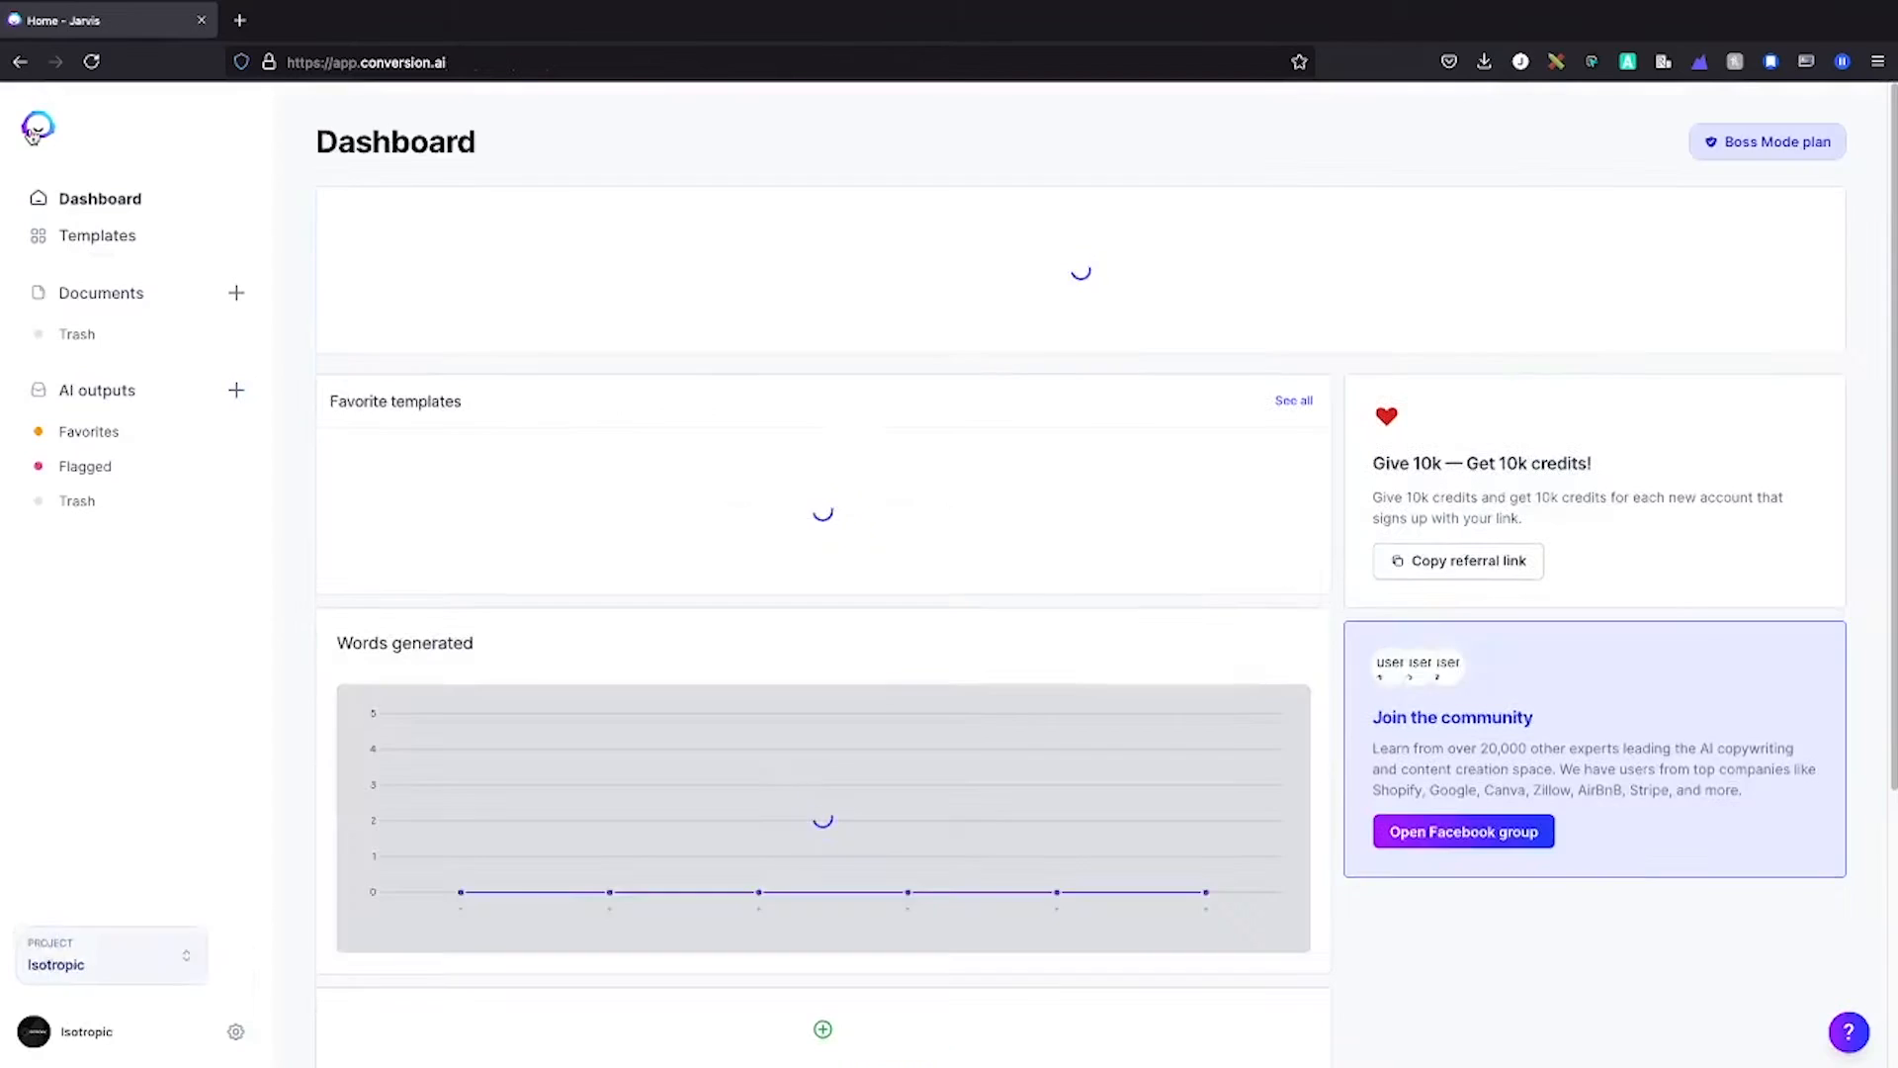
pyautogui.click(235, 293)
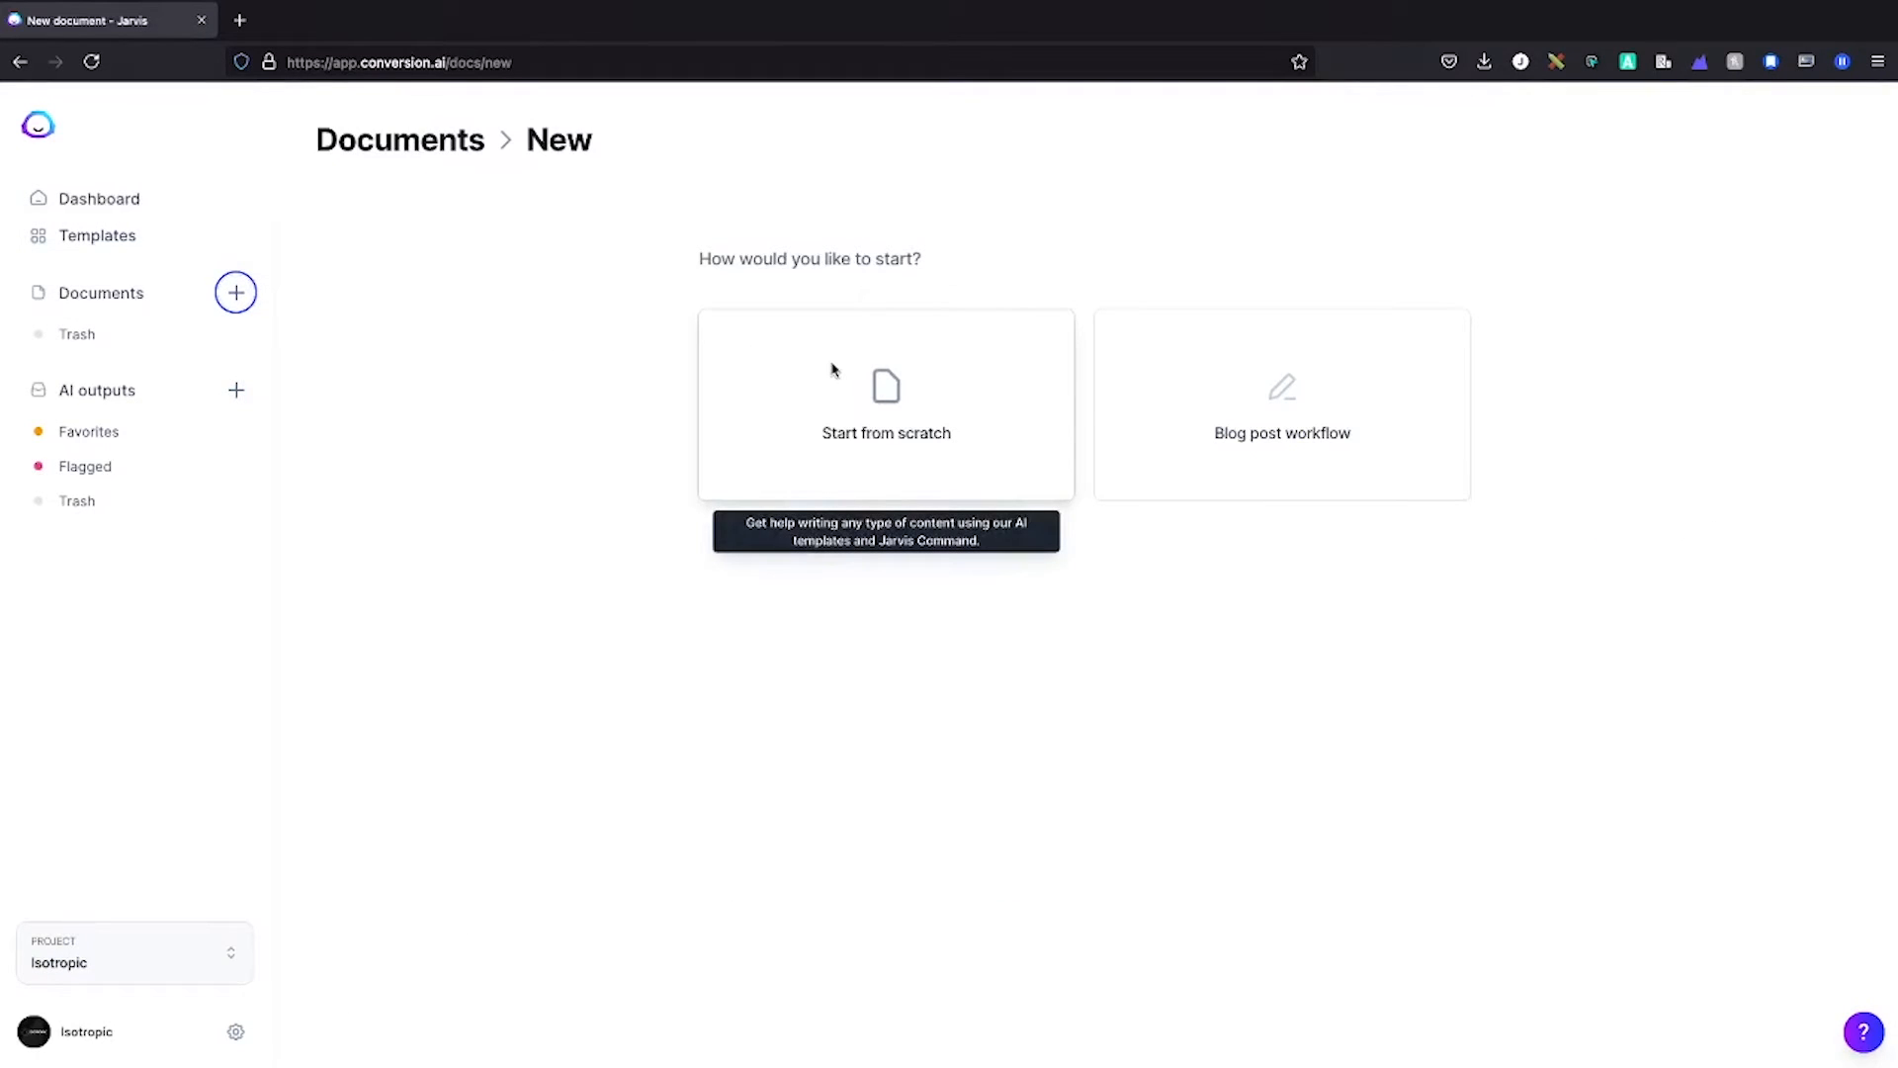
pyautogui.click(884, 404)
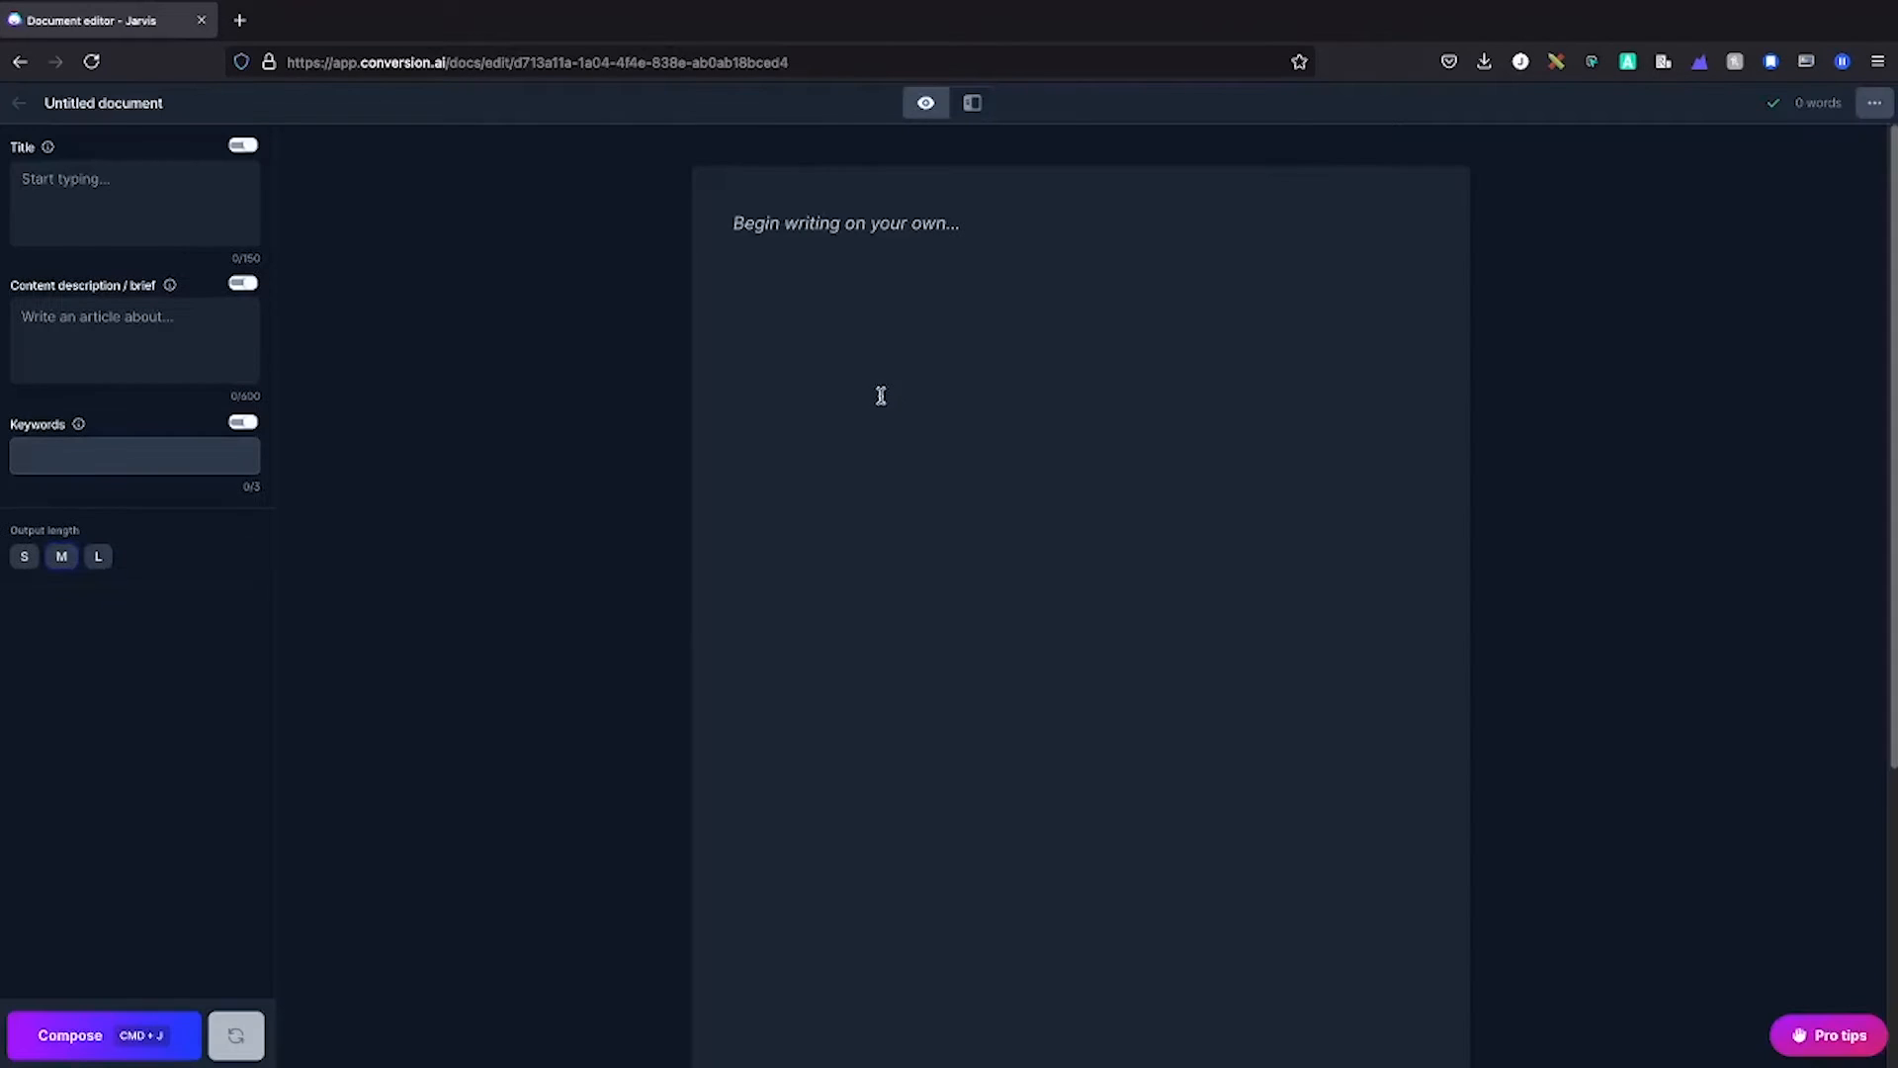
# Search Google for "glasses types" in a new browser tab and open EyeBuyDirect's page on types of eyeglass frames.
pyautogui.click(239, 20)
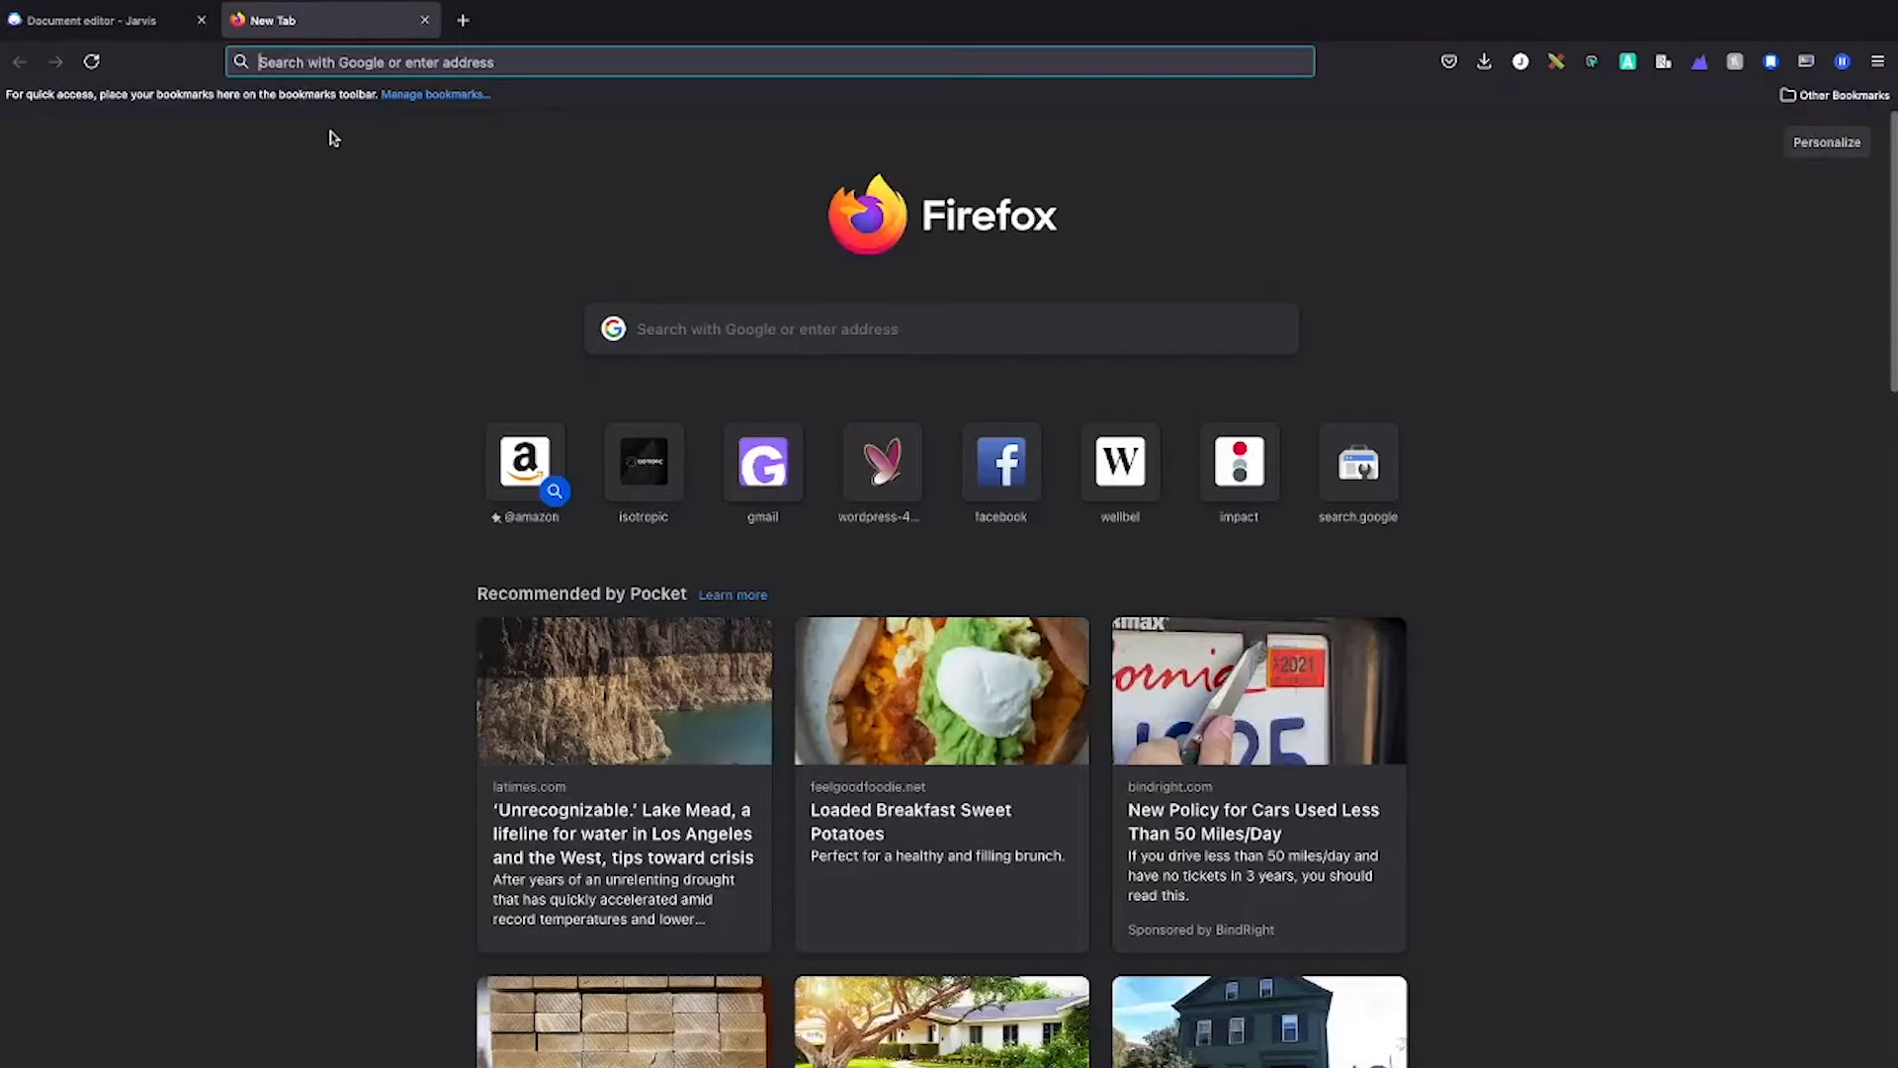
pyautogui.write('glasses ty')
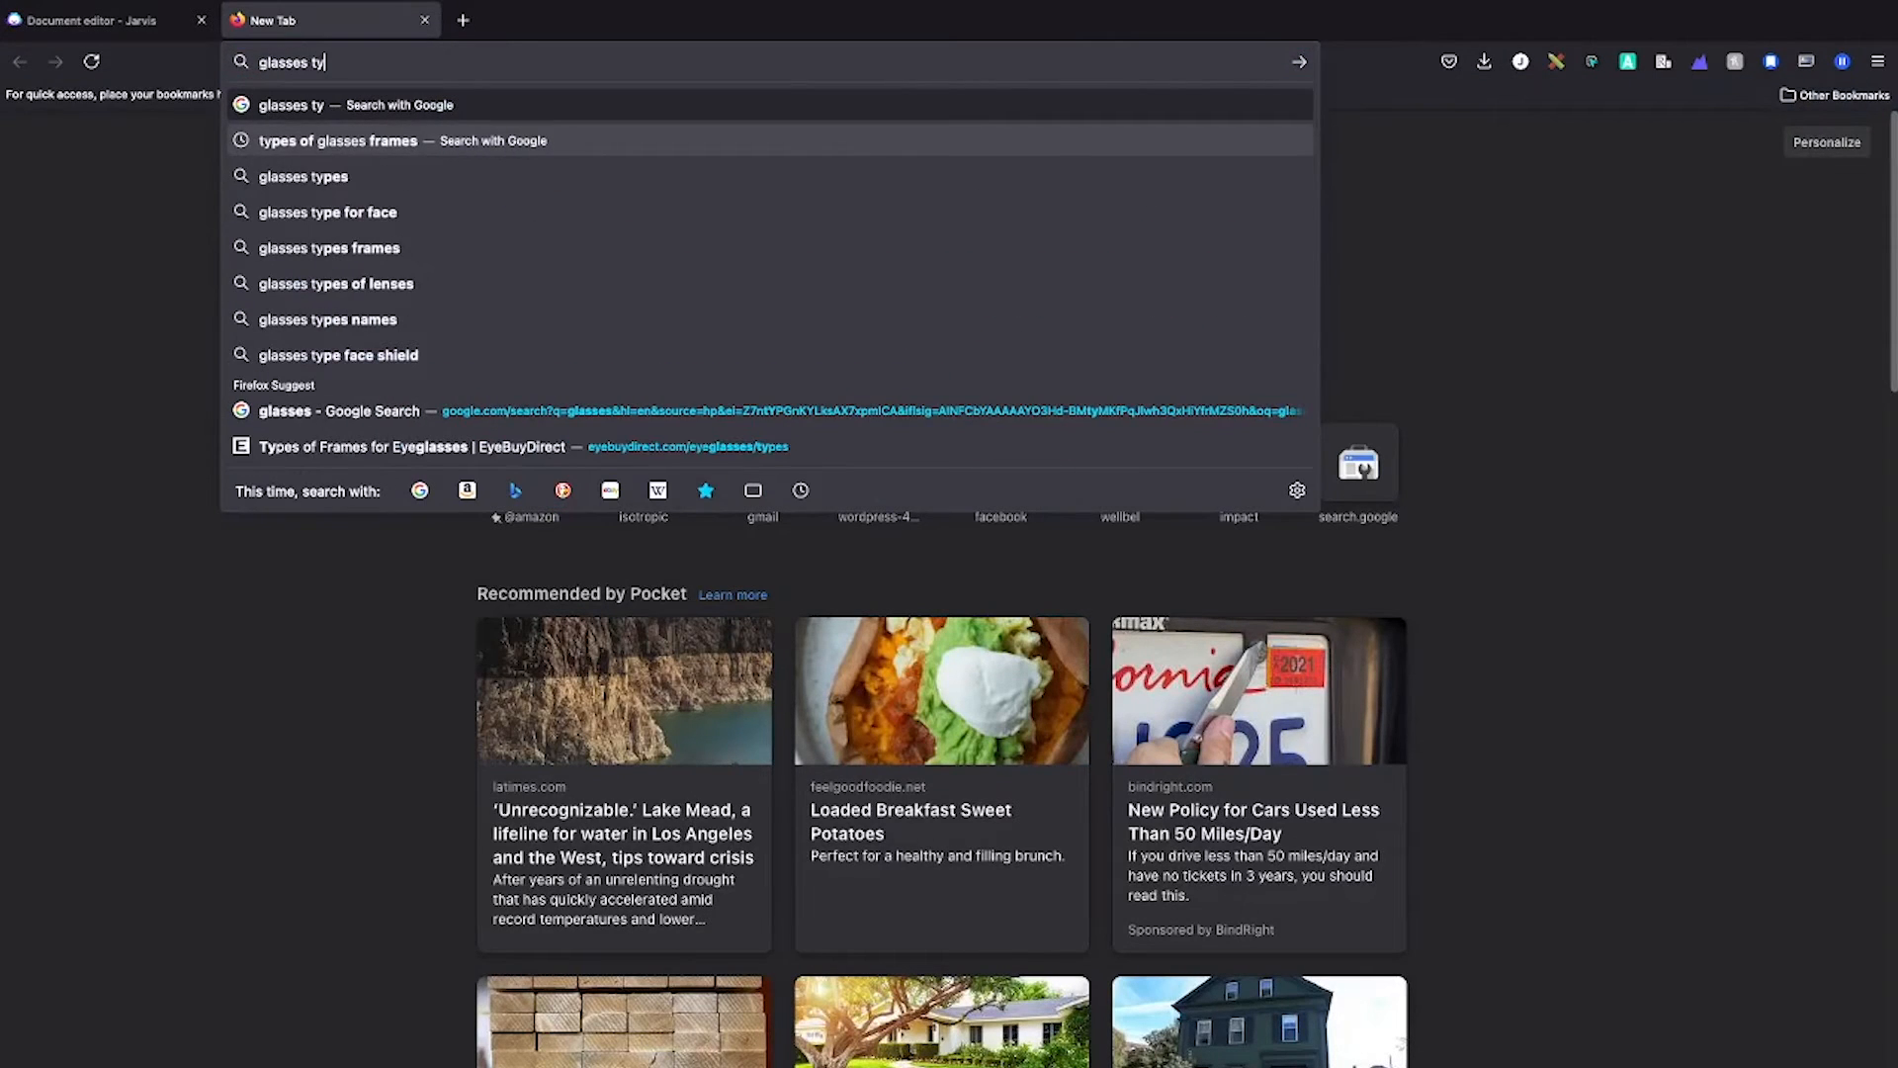
pyautogui.press('Return')
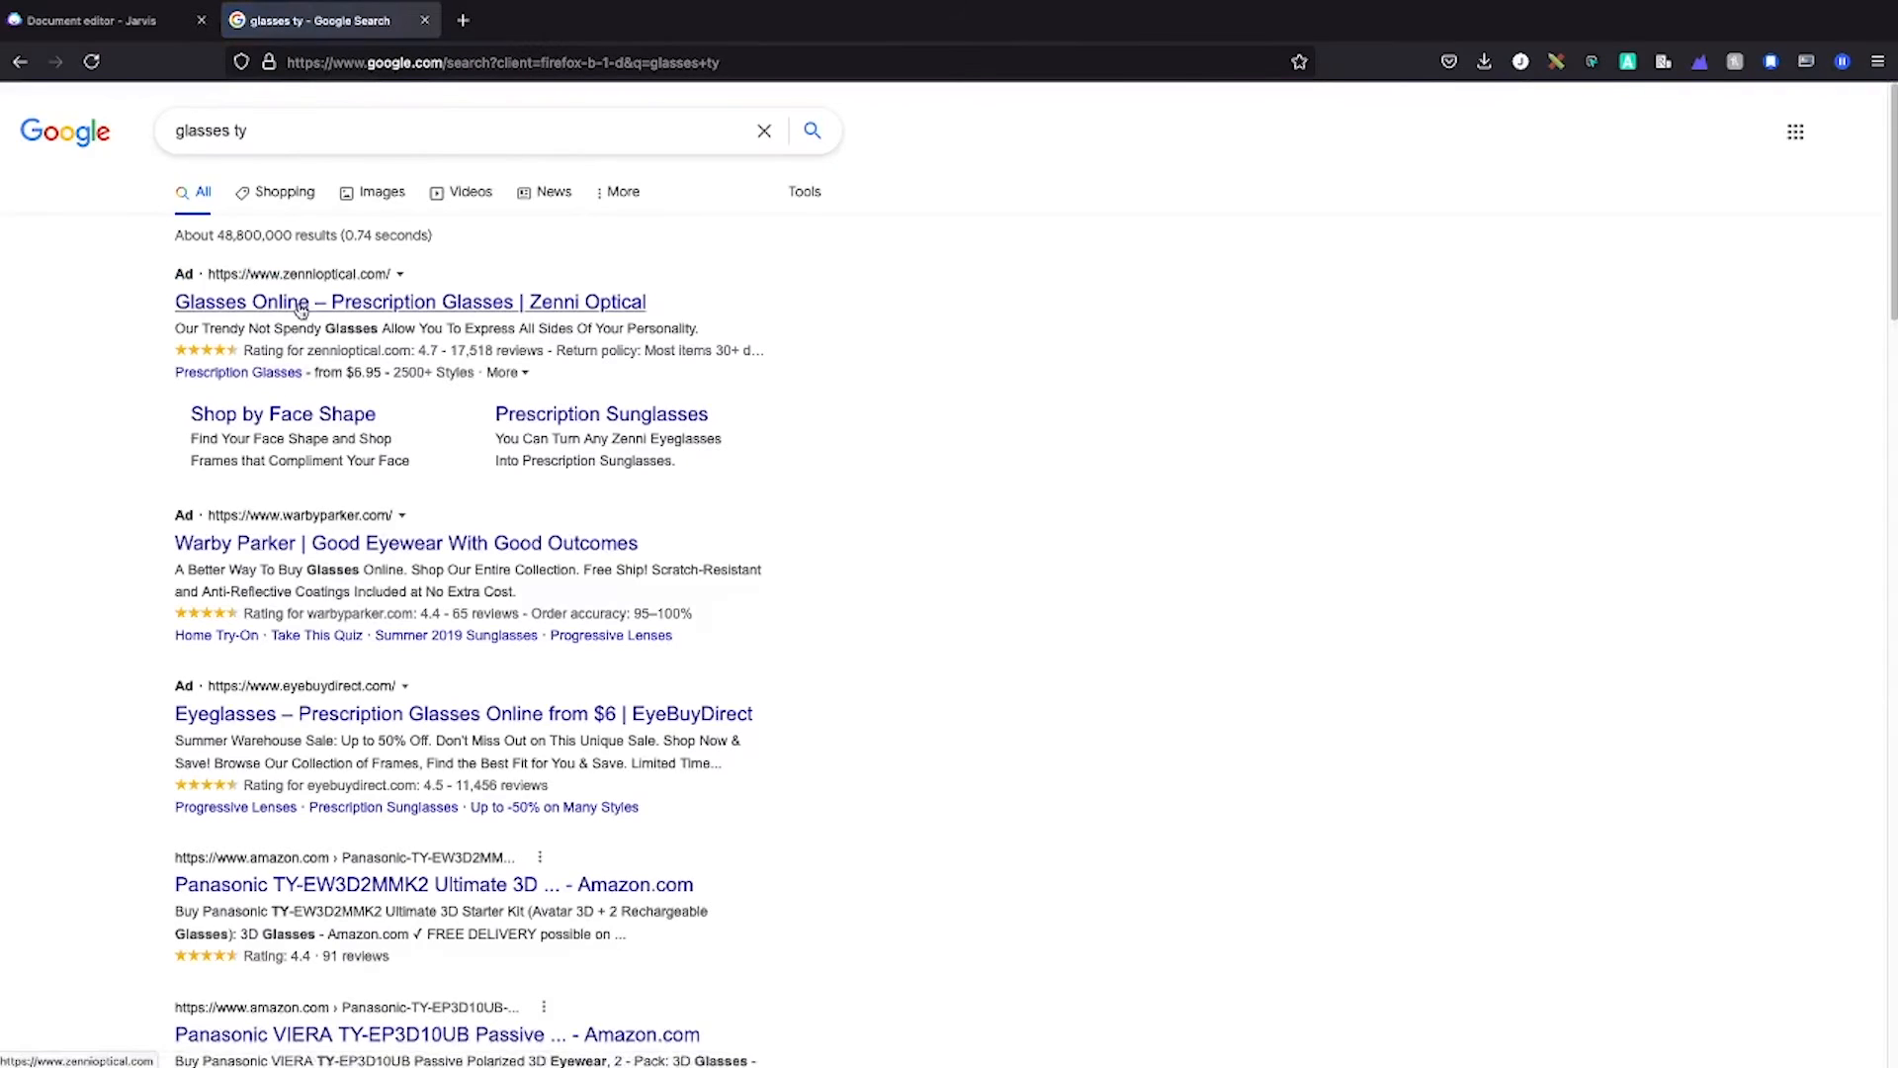
pyautogui.click(326, 122)
pyautogui.write('pes')
pyautogui.press('Return')
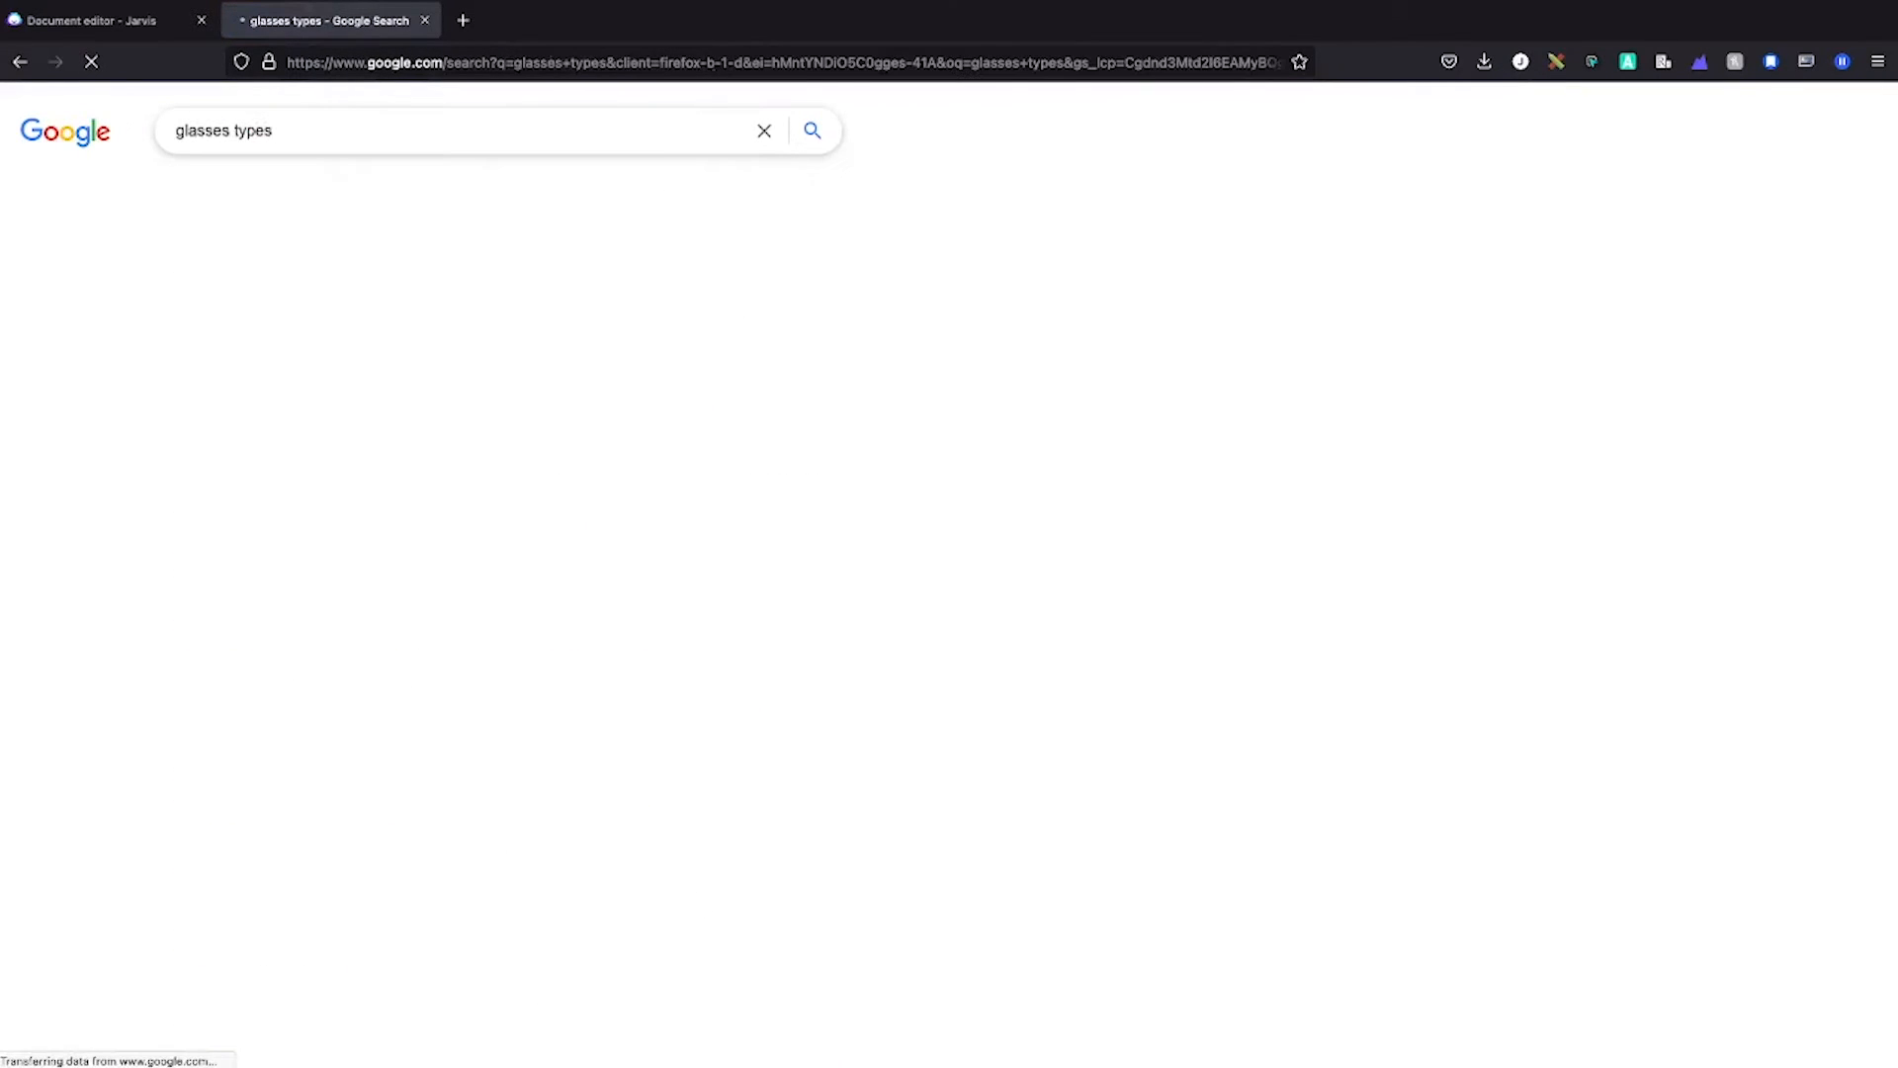
pyautogui.scroll(-5, 346, 573)
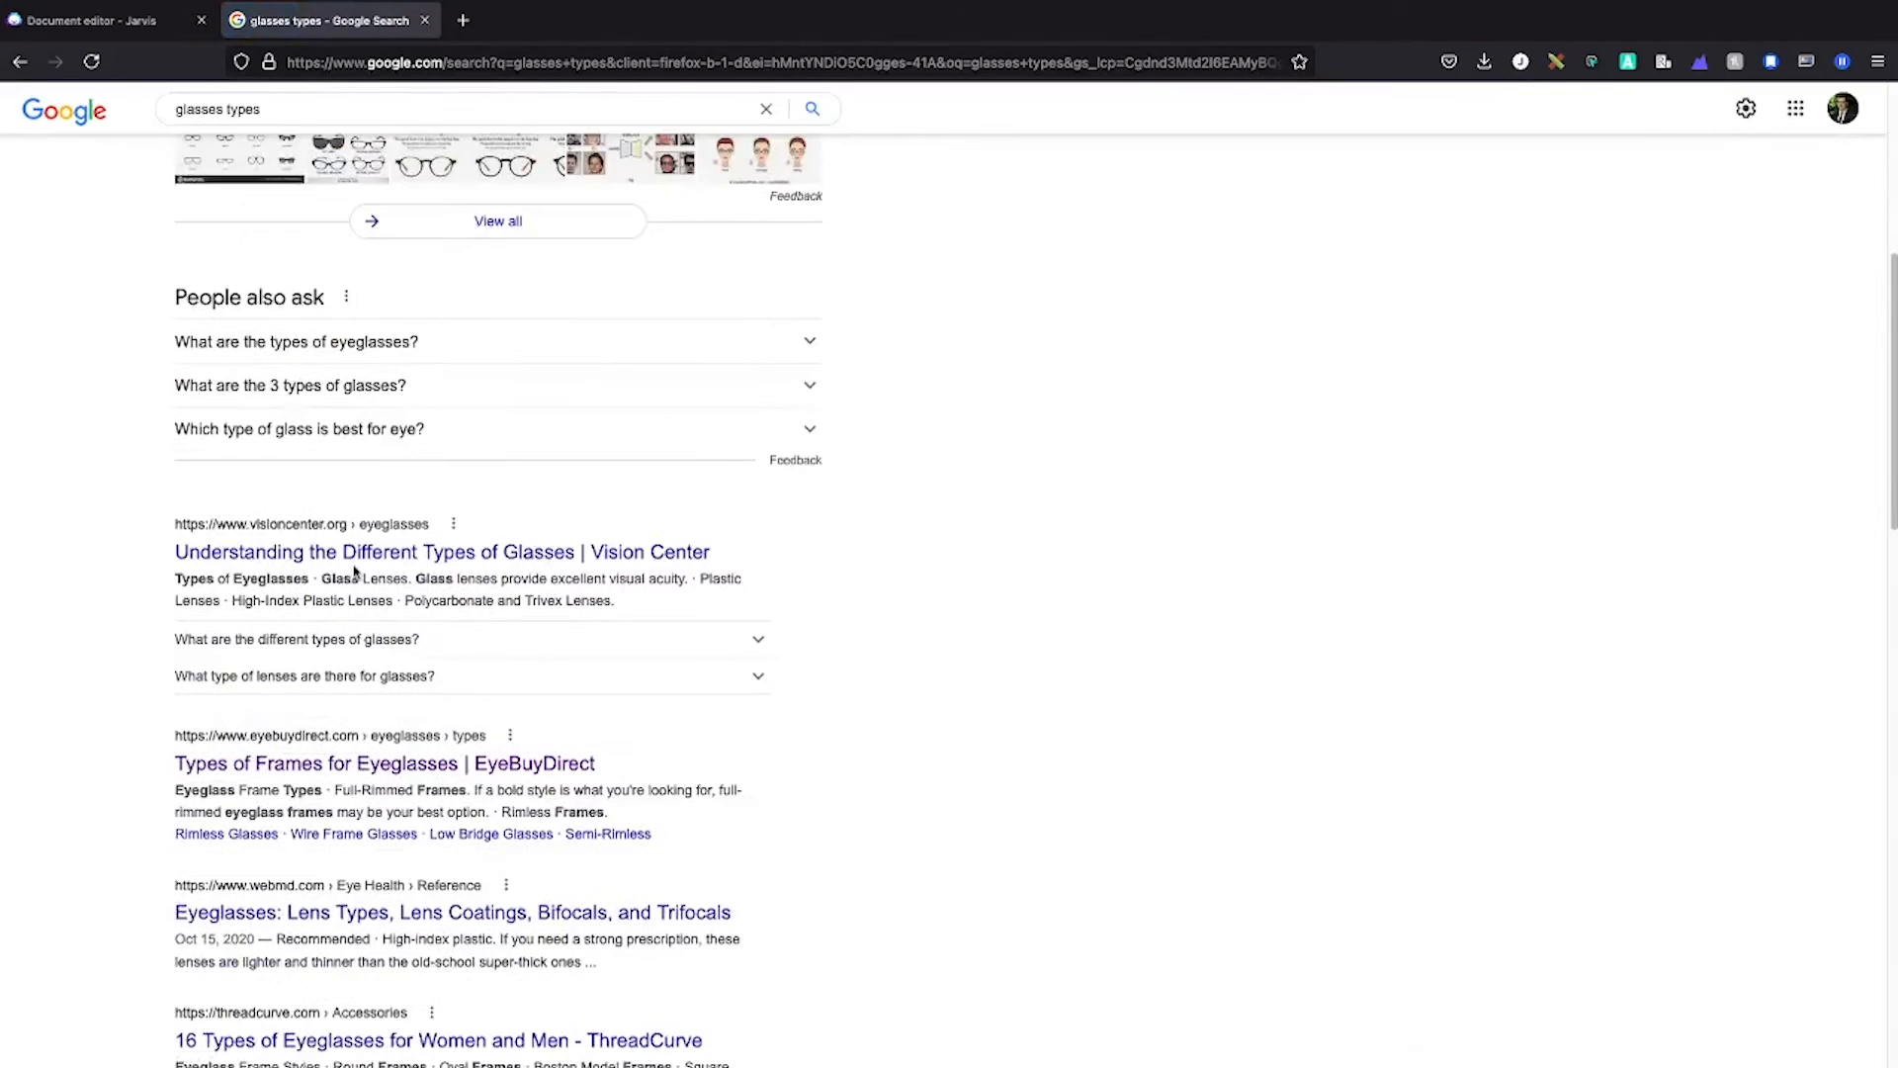
pyautogui.click(393, 766)
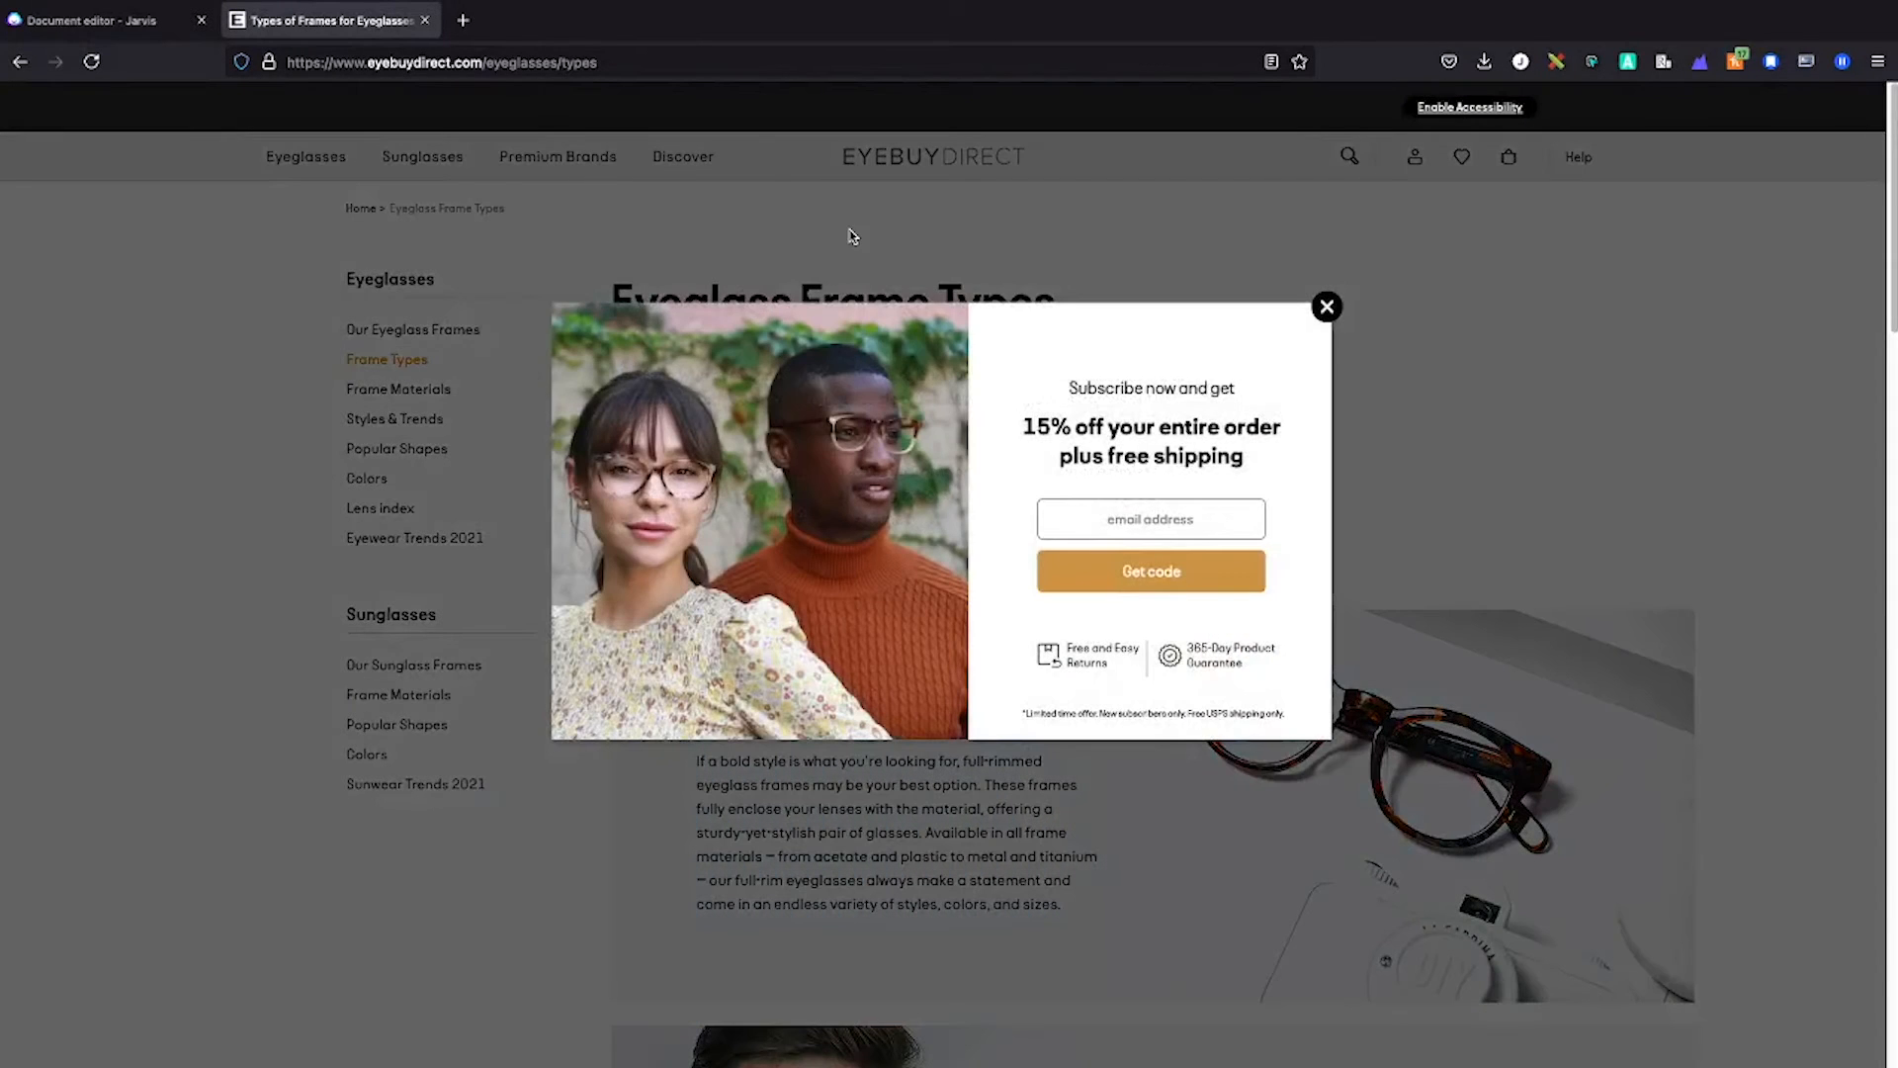
pyautogui.click(850, 231)
# Back in the Jarvis document, set the output length to L and write "Looking to find the best pair of glasses for you?".
pyautogui.click(139, 26)
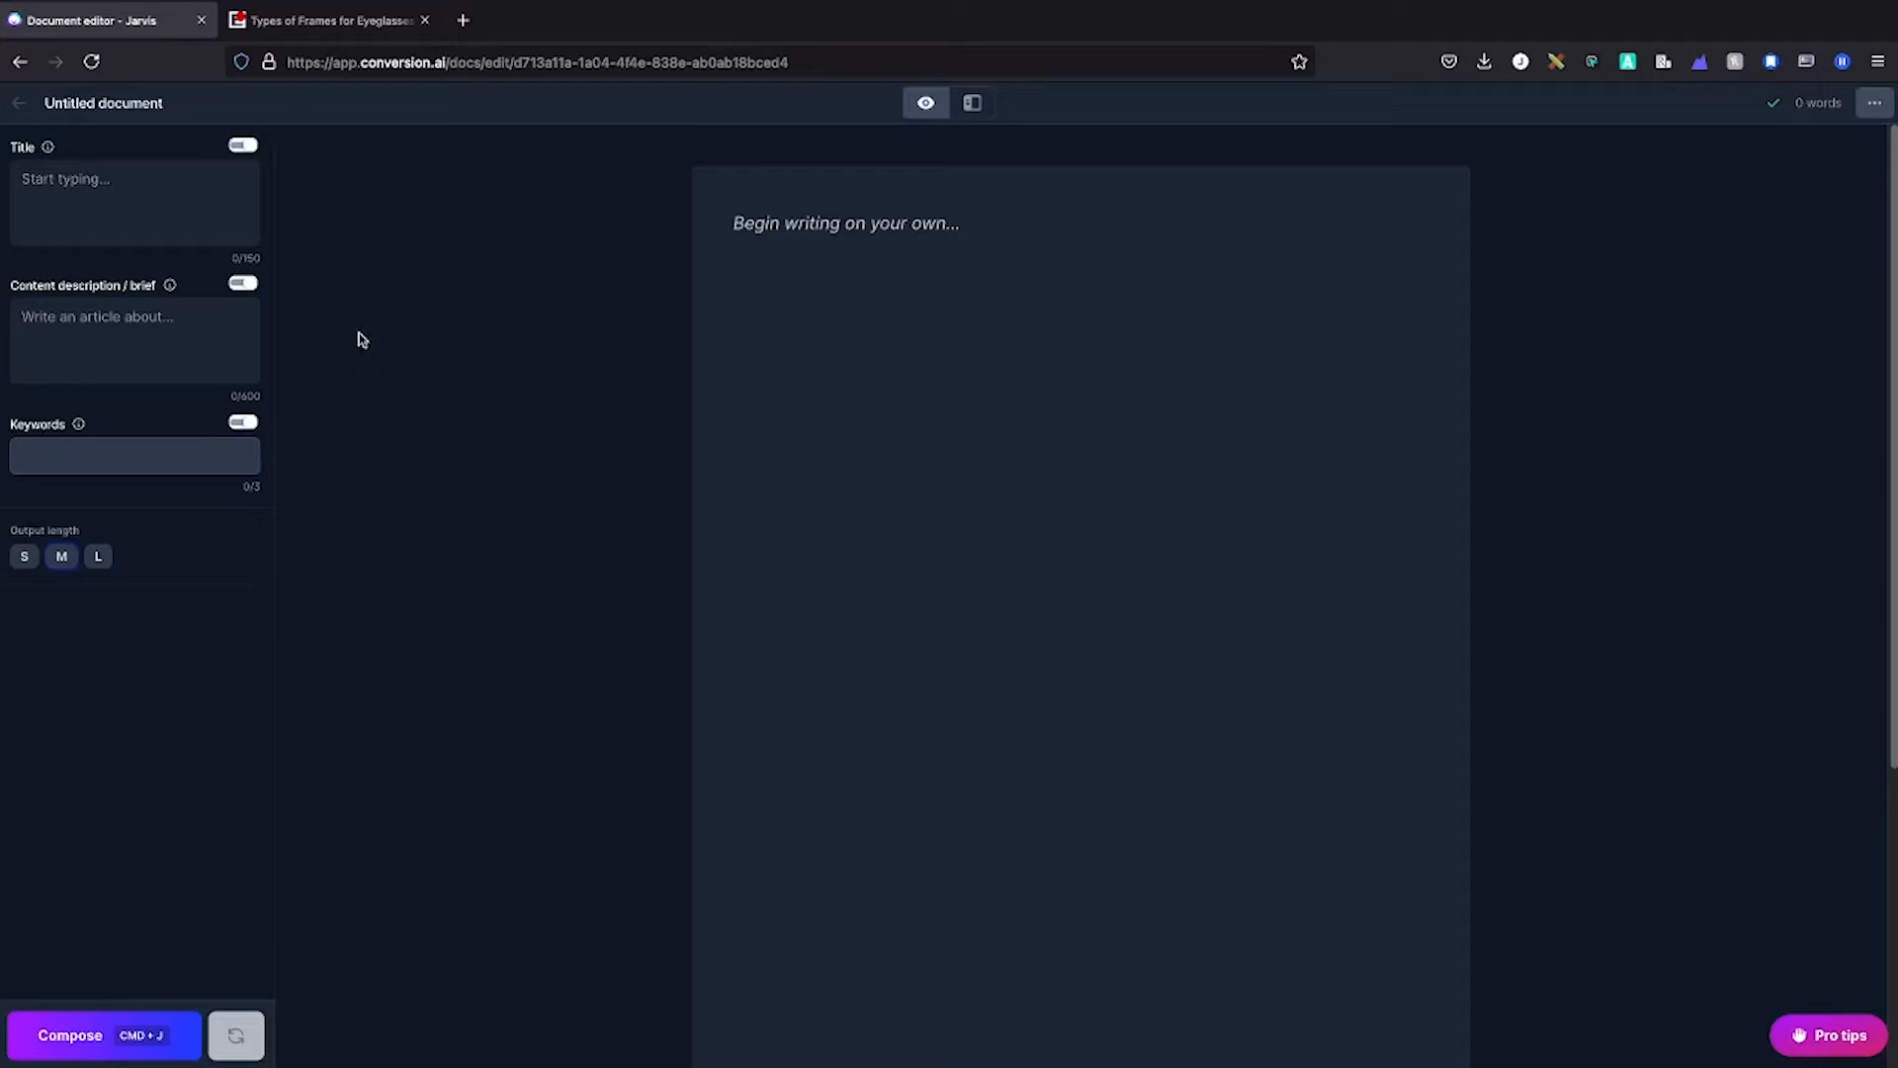
pyautogui.click(878, 426)
pyautogui.click(99, 560)
pyautogui.click(1025, 301)
pyautogui.write('Looking')
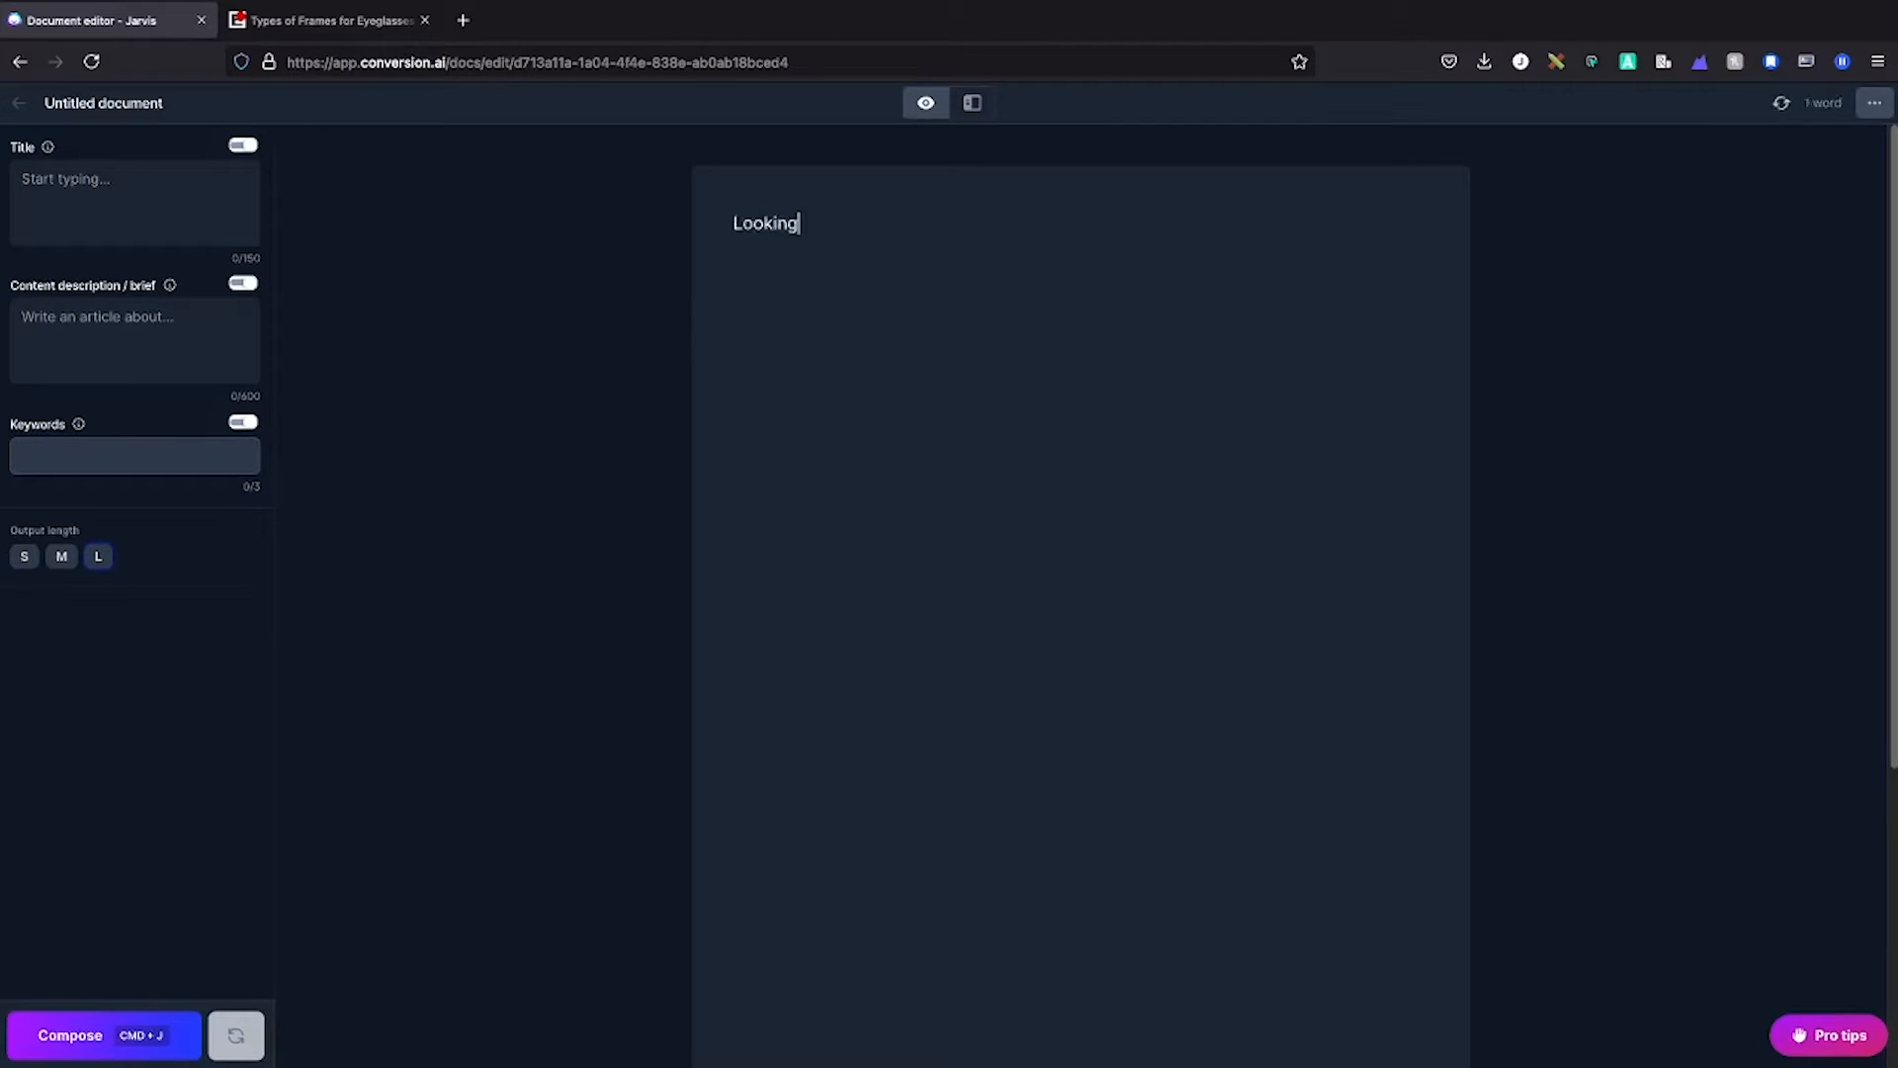
pyautogui.write(' to find the best')
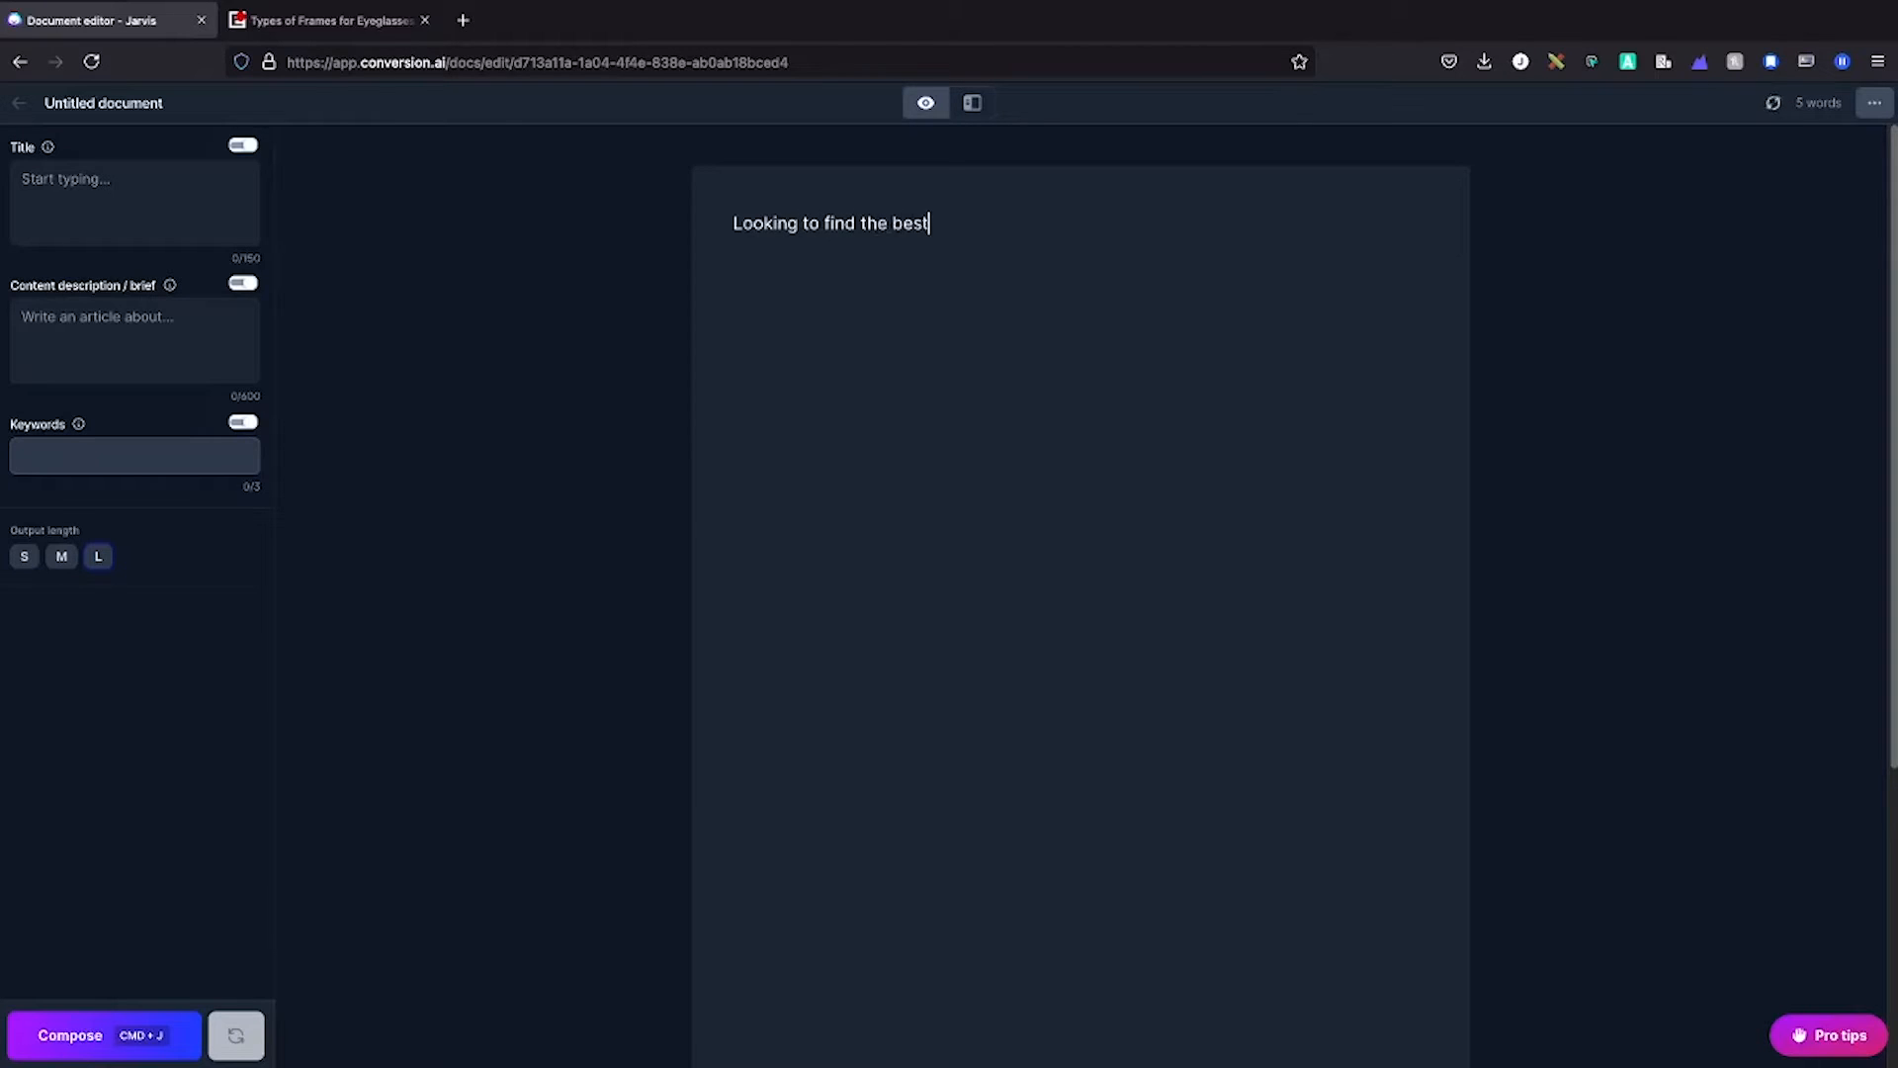
pyautogui.write(' pair of glasses for you? ')
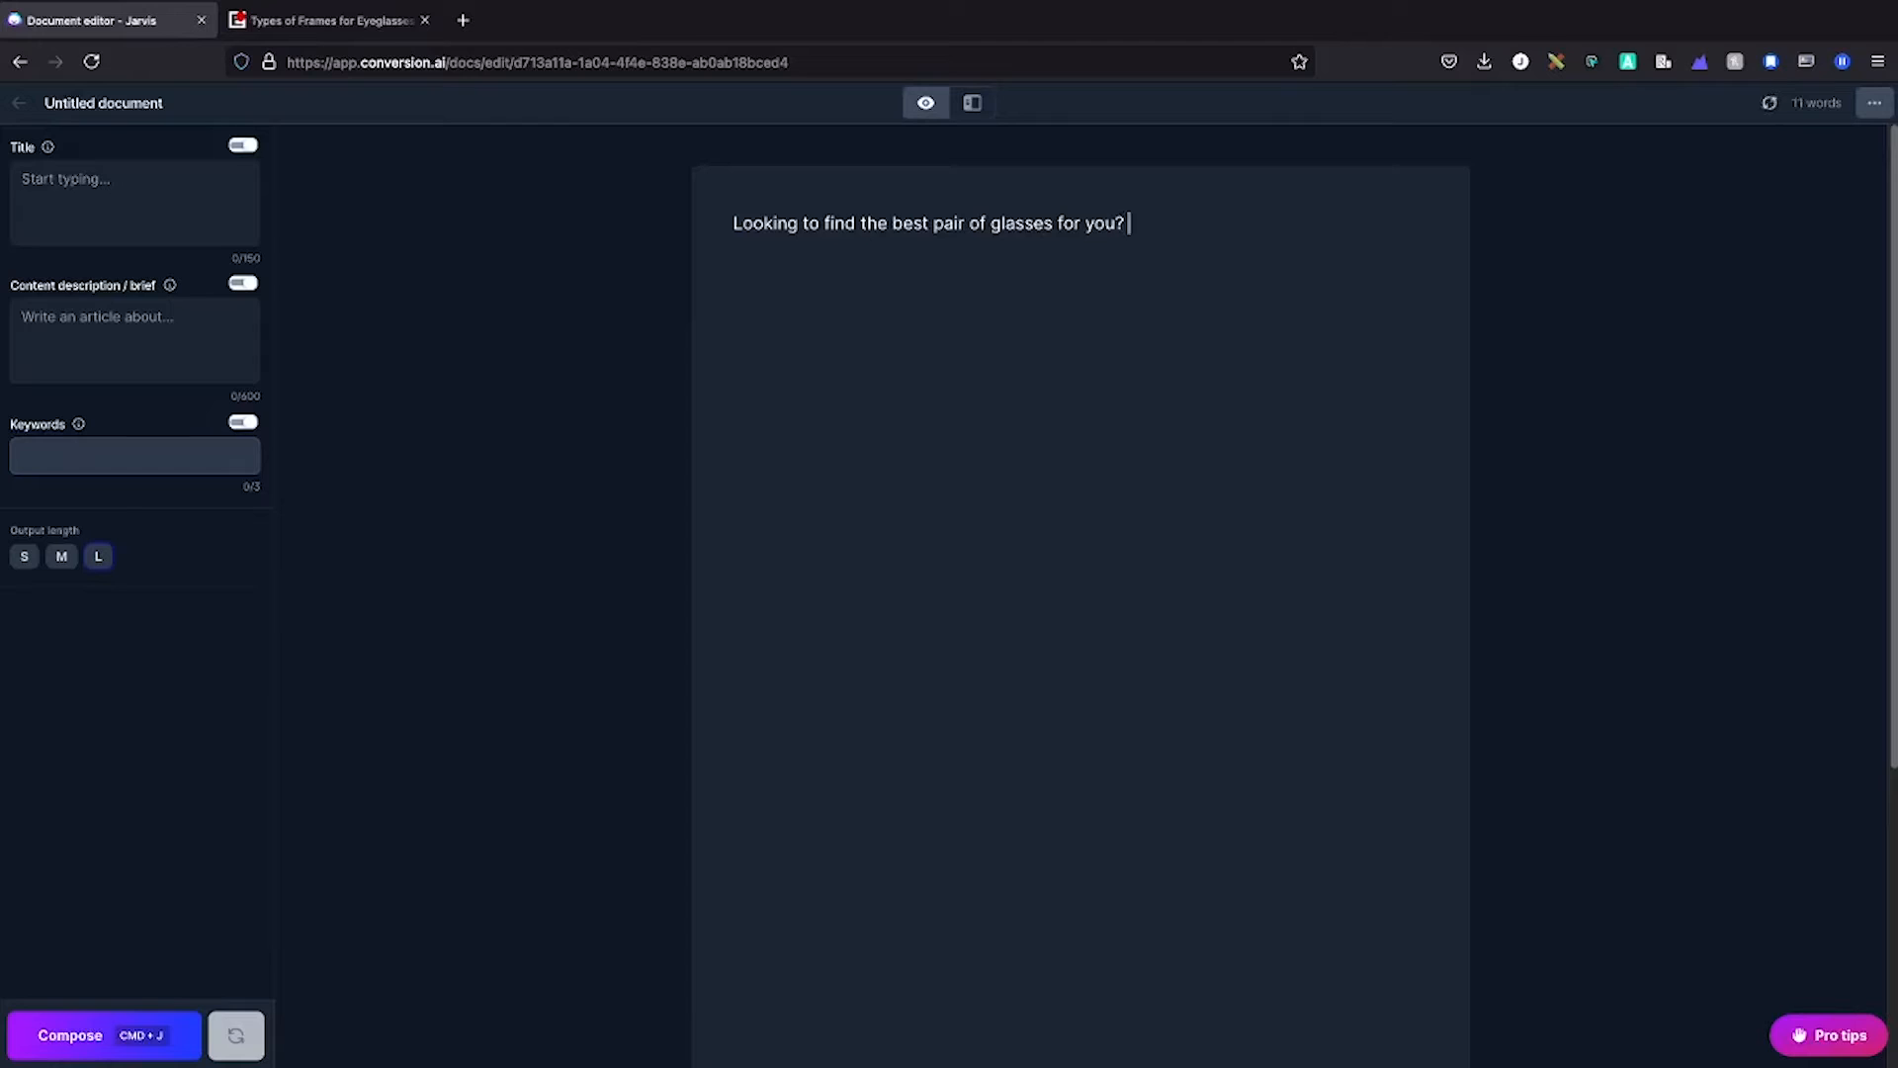
# Add "In this article we will talk about the best glasses frame types and sizes." and have Jarvis compose the continuation.
pyautogui.write('In this article wi l')
pyautogui.press('BackSpace')
pyautogui.press('BackSpace')
pyautogui.write('e iwl')
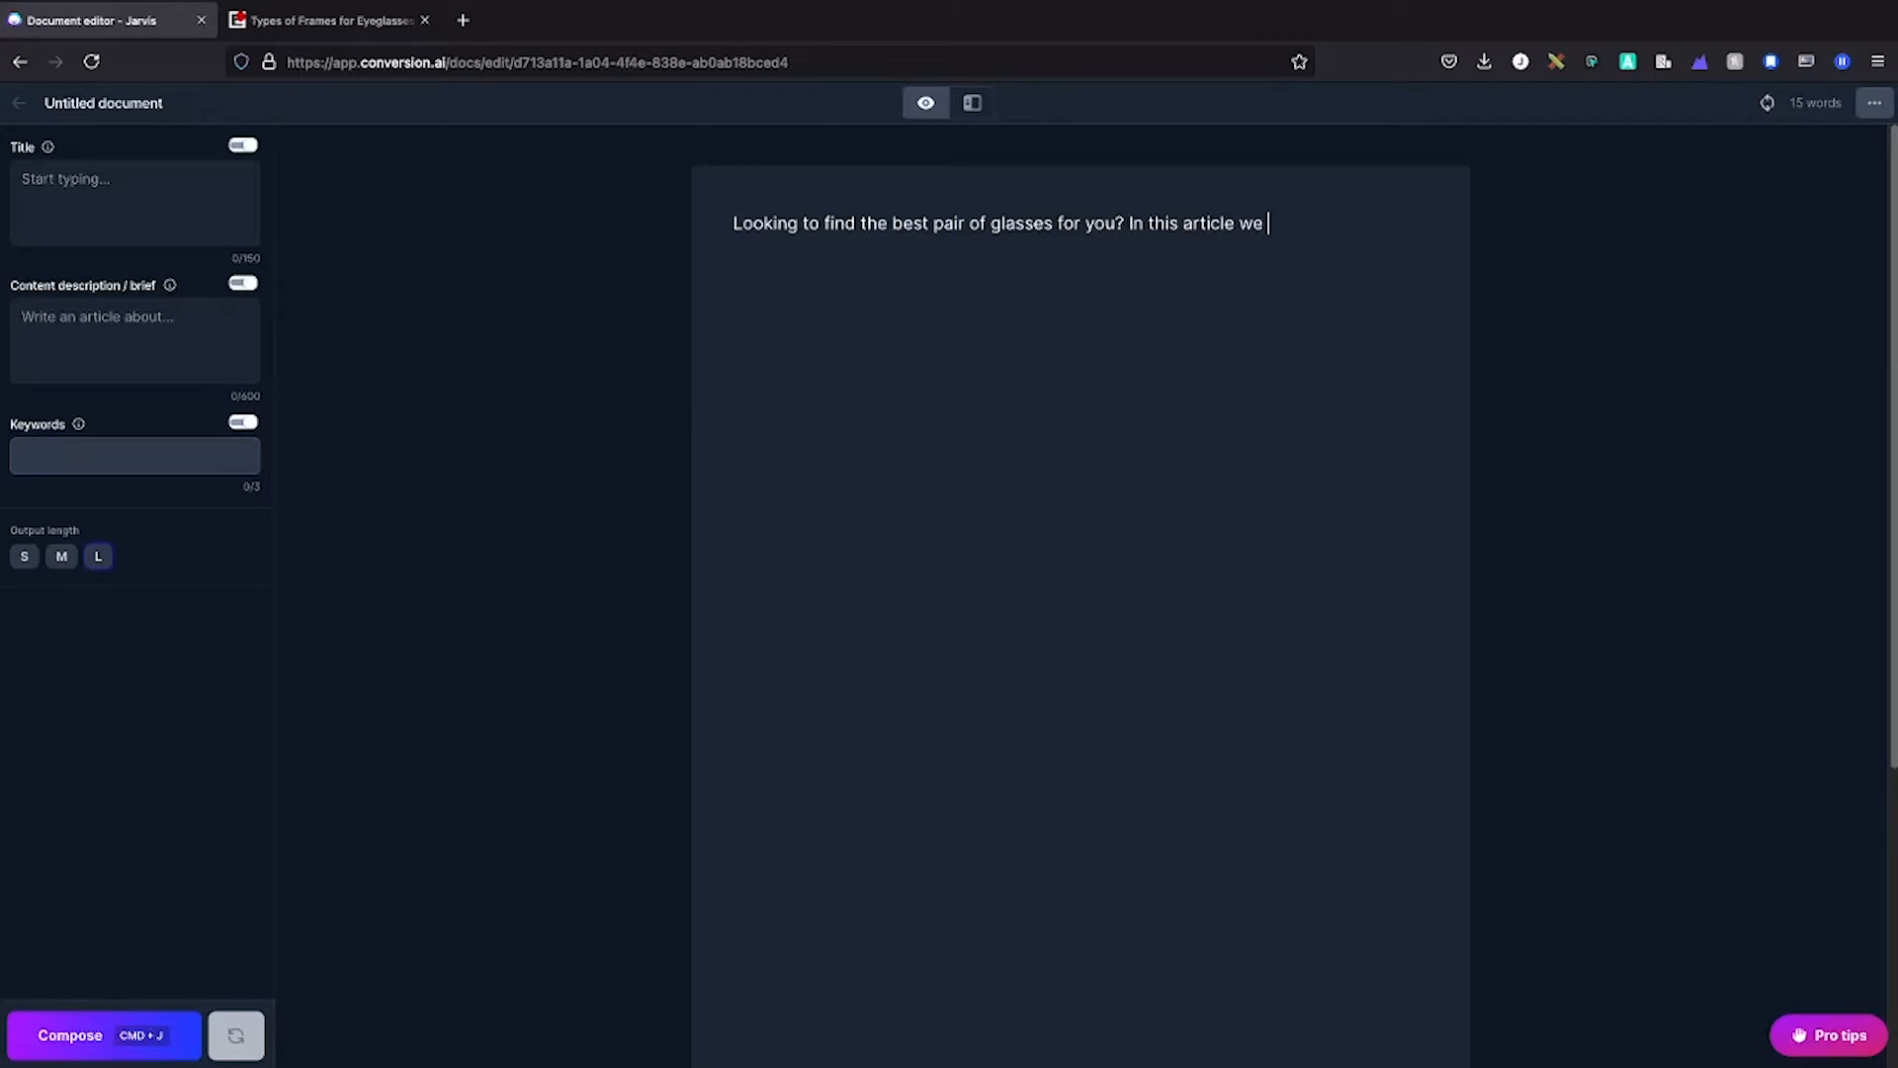
pyautogui.press('BackSpace')
pyautogui.press('BackSpace')
pyautogui.press('BackSpace')
pyautogui.write('will talk about the best glas')
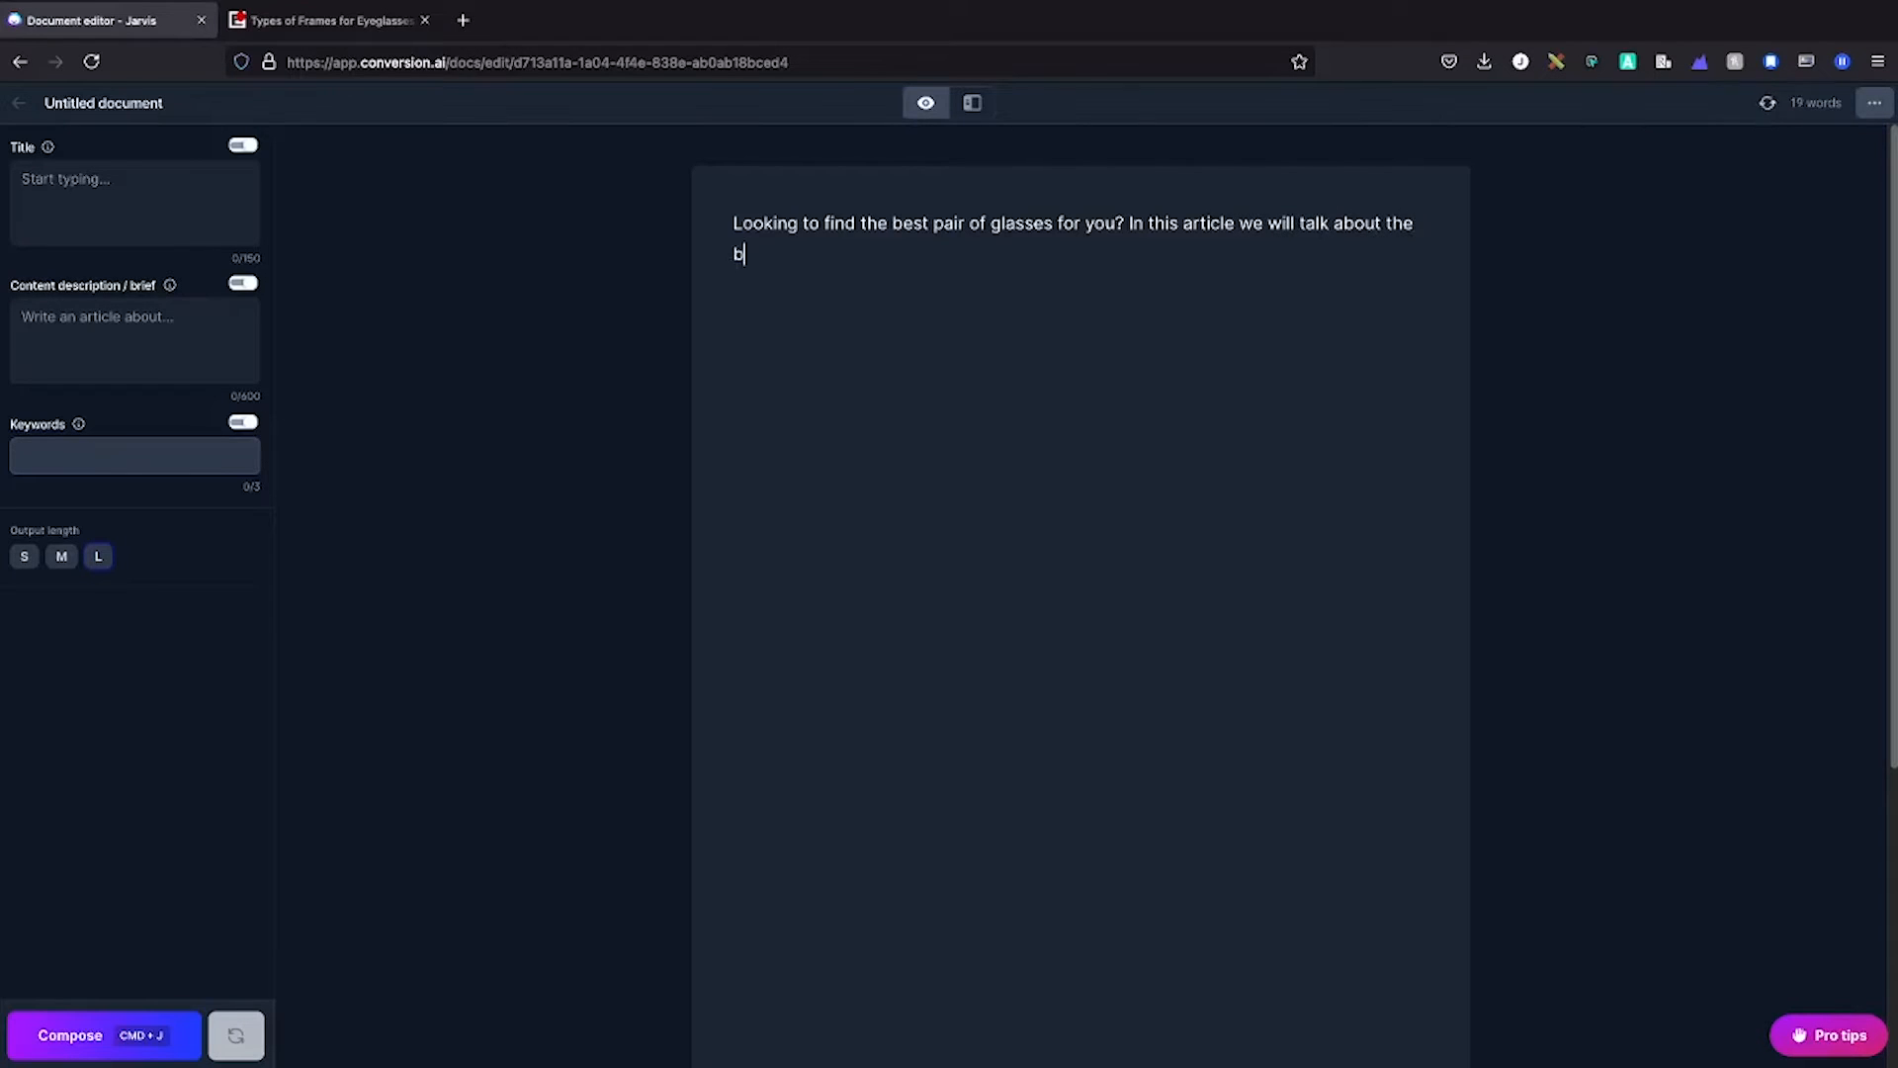
pyautogui.write('ses frame types a')
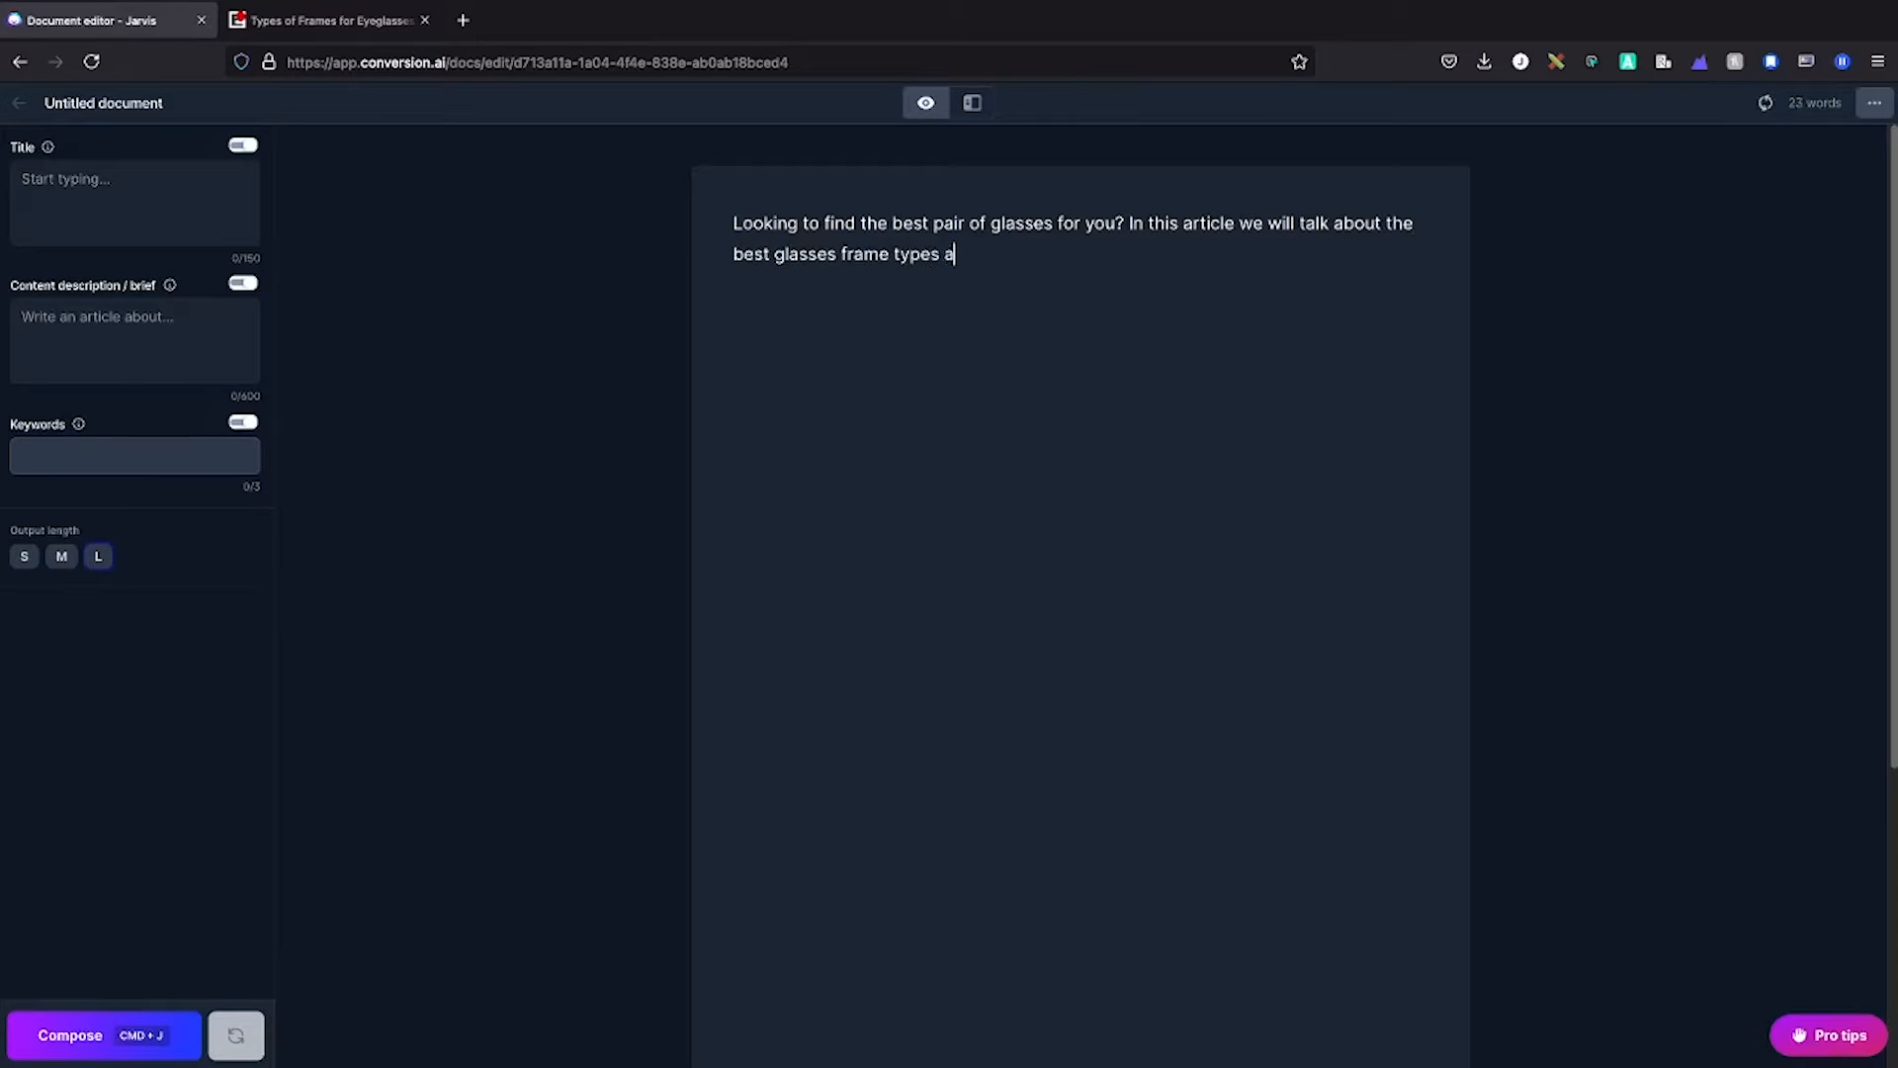
pyautogui.write('nd sizes.')
pyautogui.click(89, 1035)
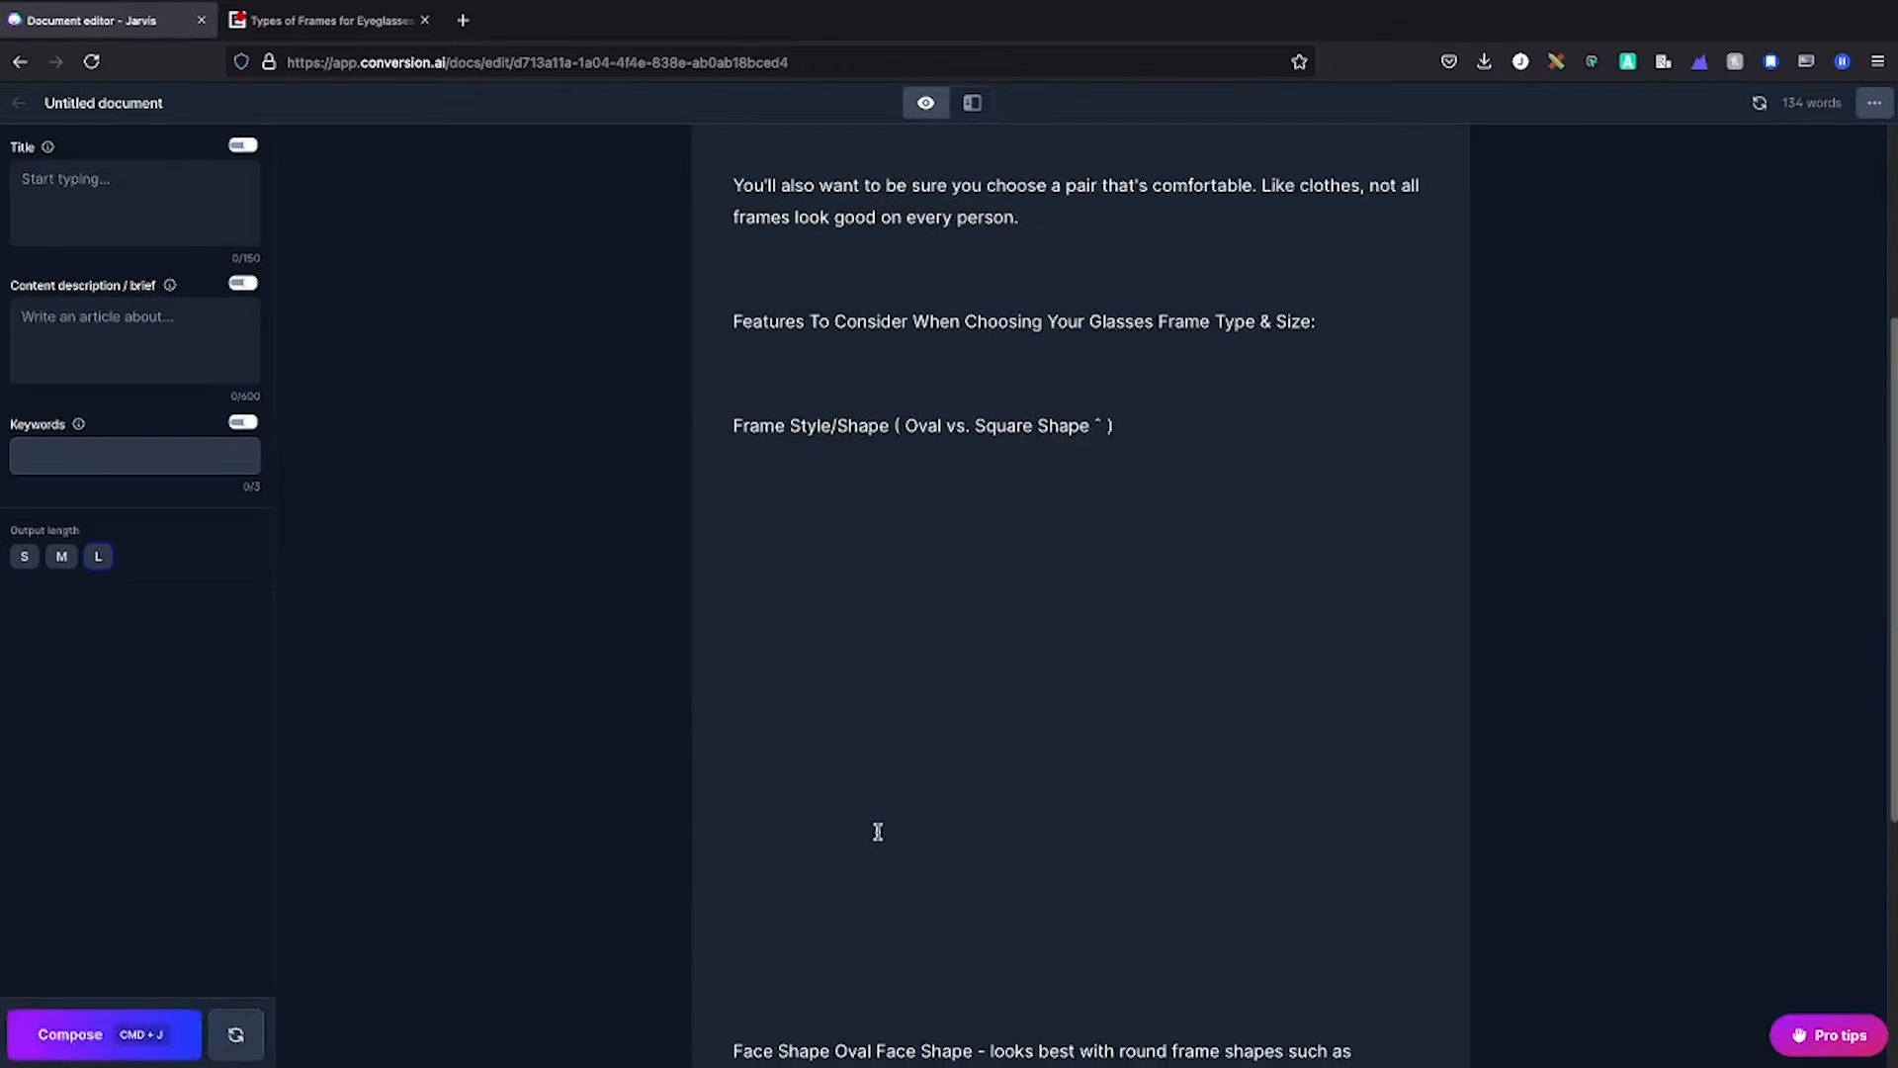
# Delete the surplus blank lines between the generated paragraphs, from the Face Shape text up to "You'll also want to be sure".
pyautogui.scroll(3, 877, 831)
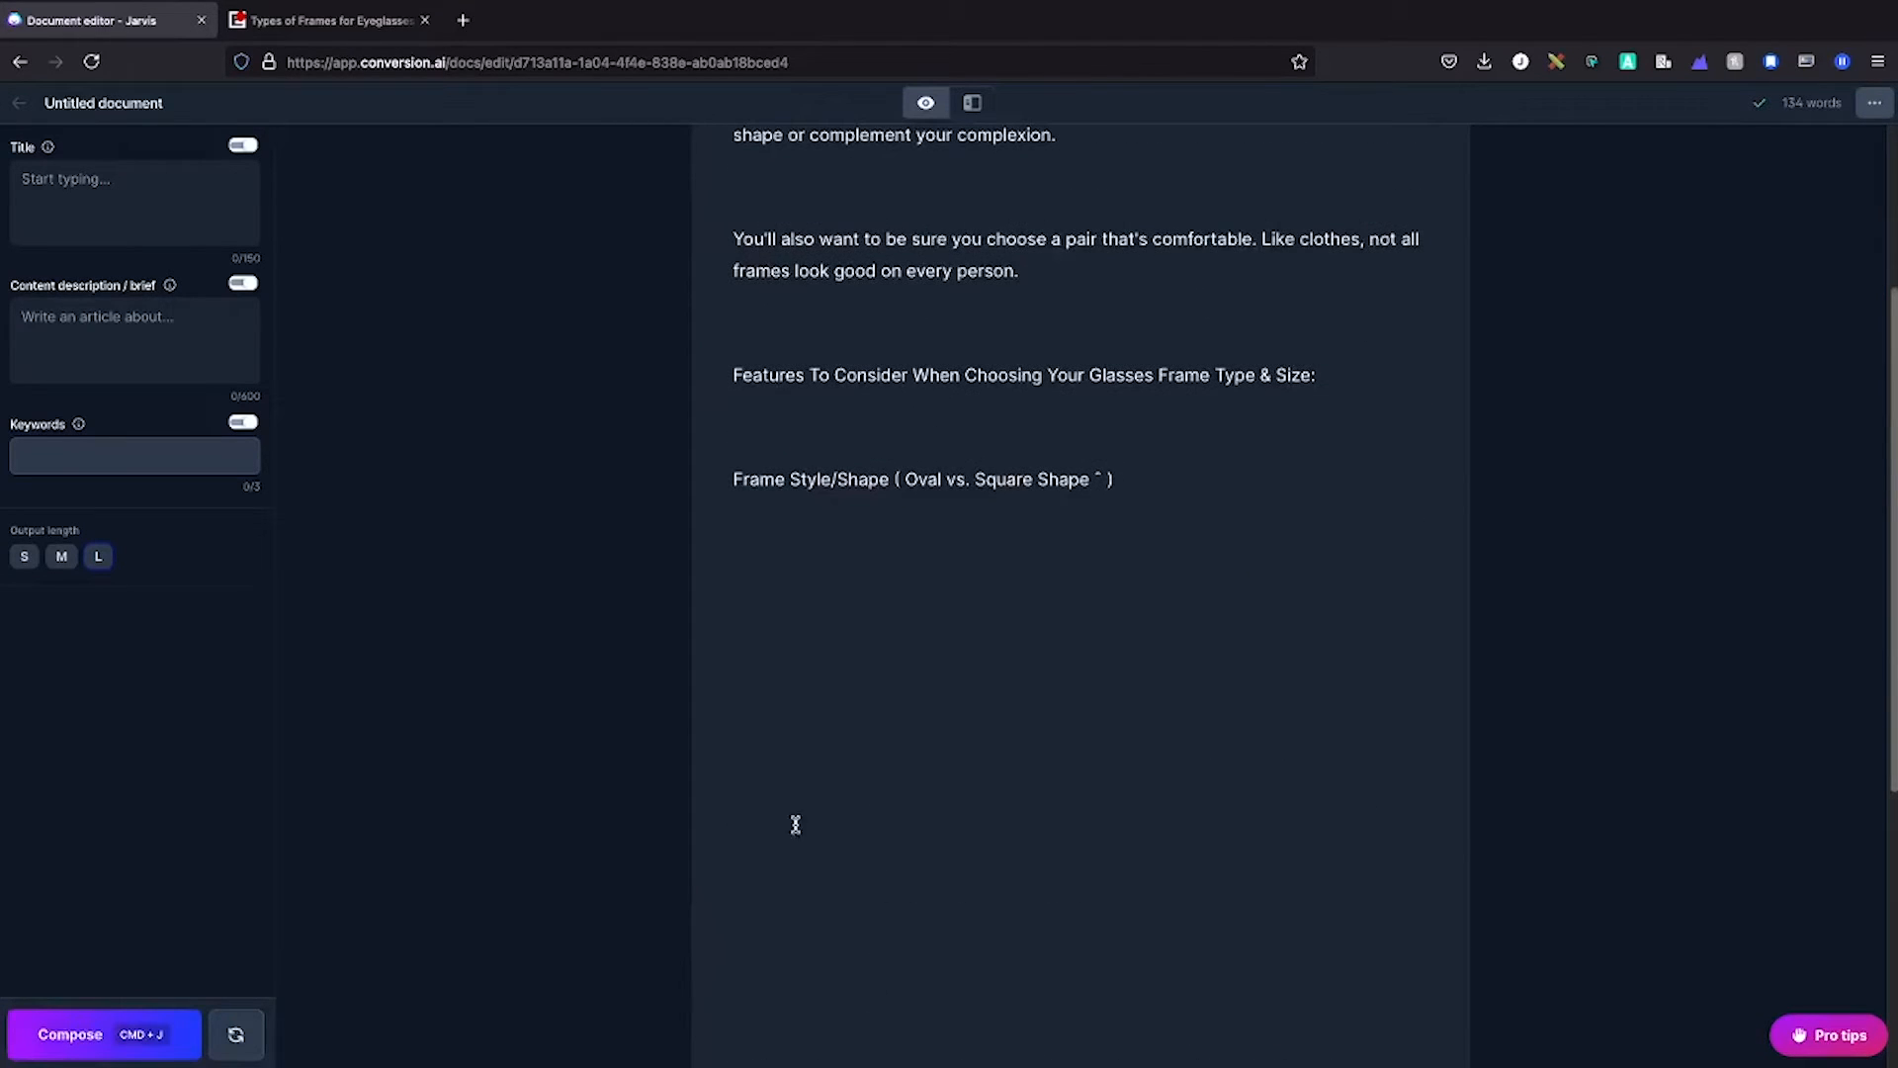
pyautogui.press('BackSpace')
pyautogui.press('BackSpace')
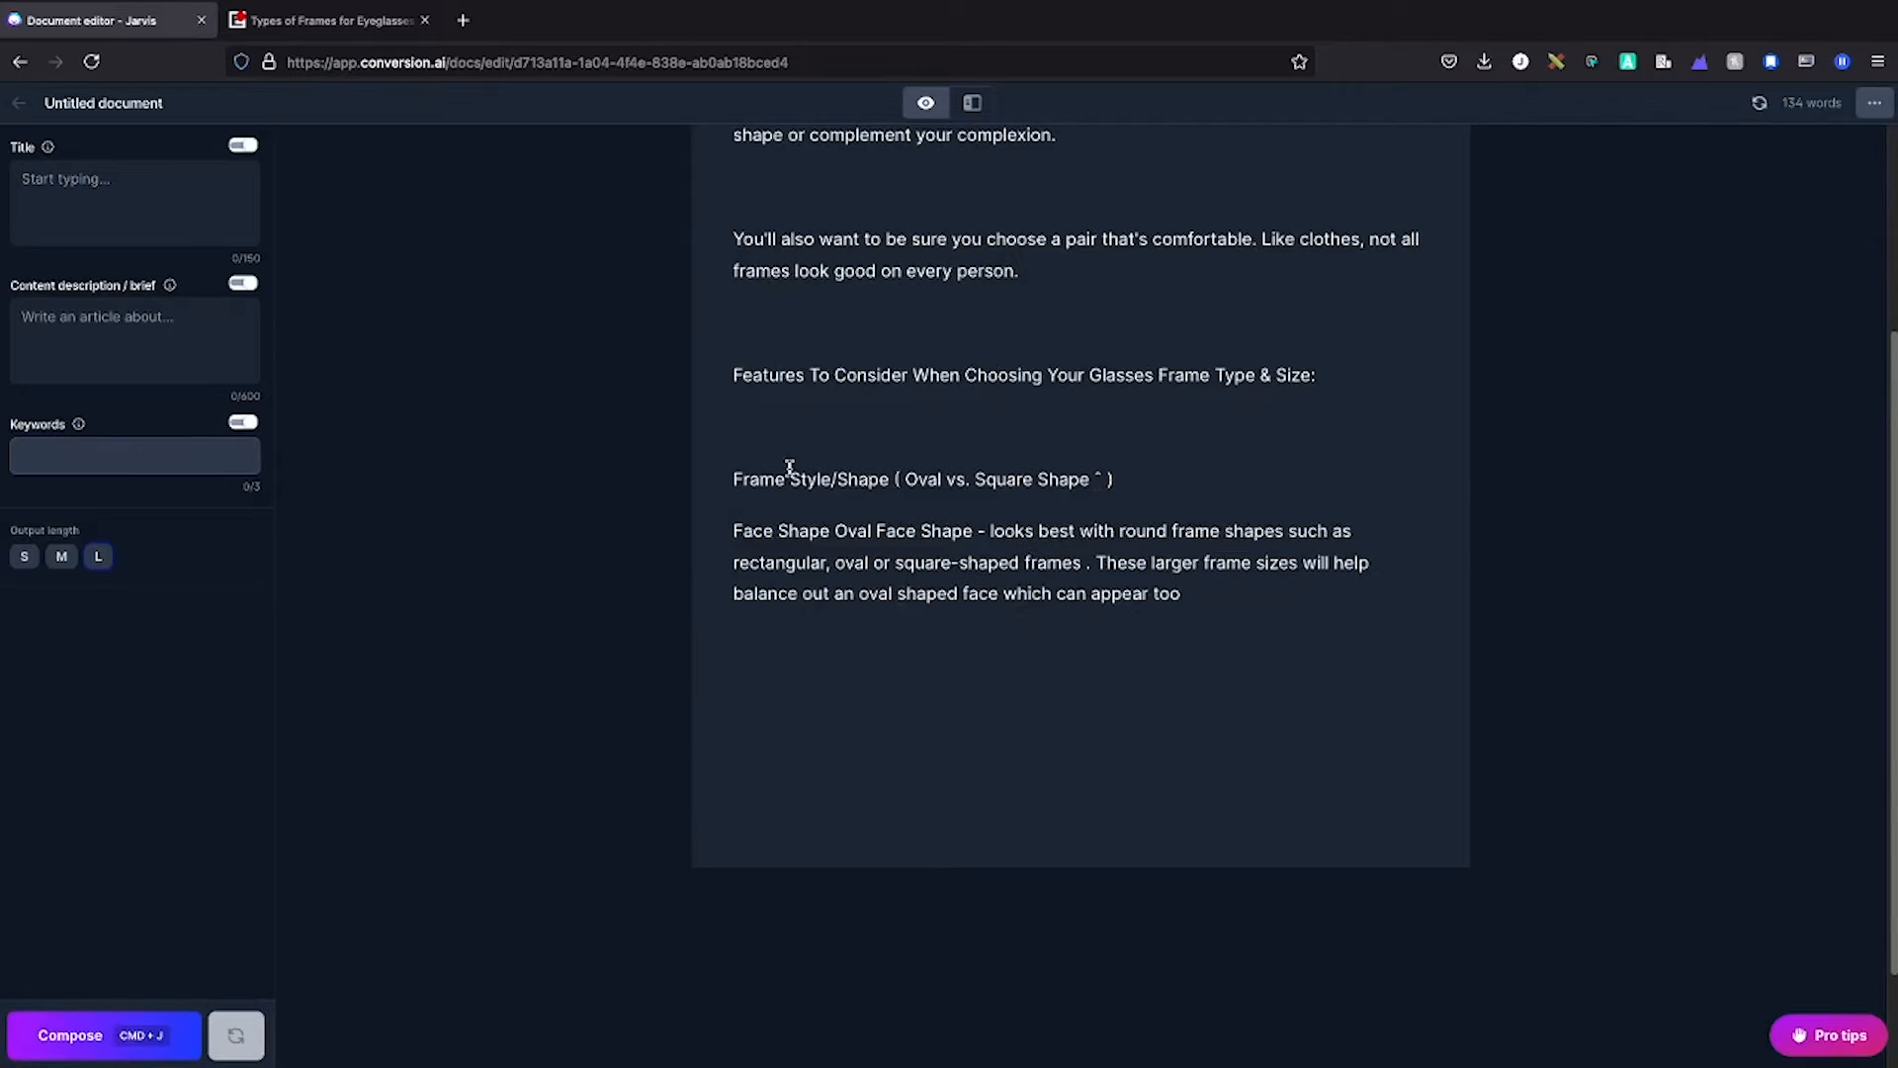
pyautogui.click(791, 420)
pyautogui.press('BackSpace')
pyautogui.click(776, 327)
pyautogui.press('BackSpace')
pyautogui.scroll(3, 793, 420)
pyautogui.click(793, 503)
pyautogui.press('BackSpace')
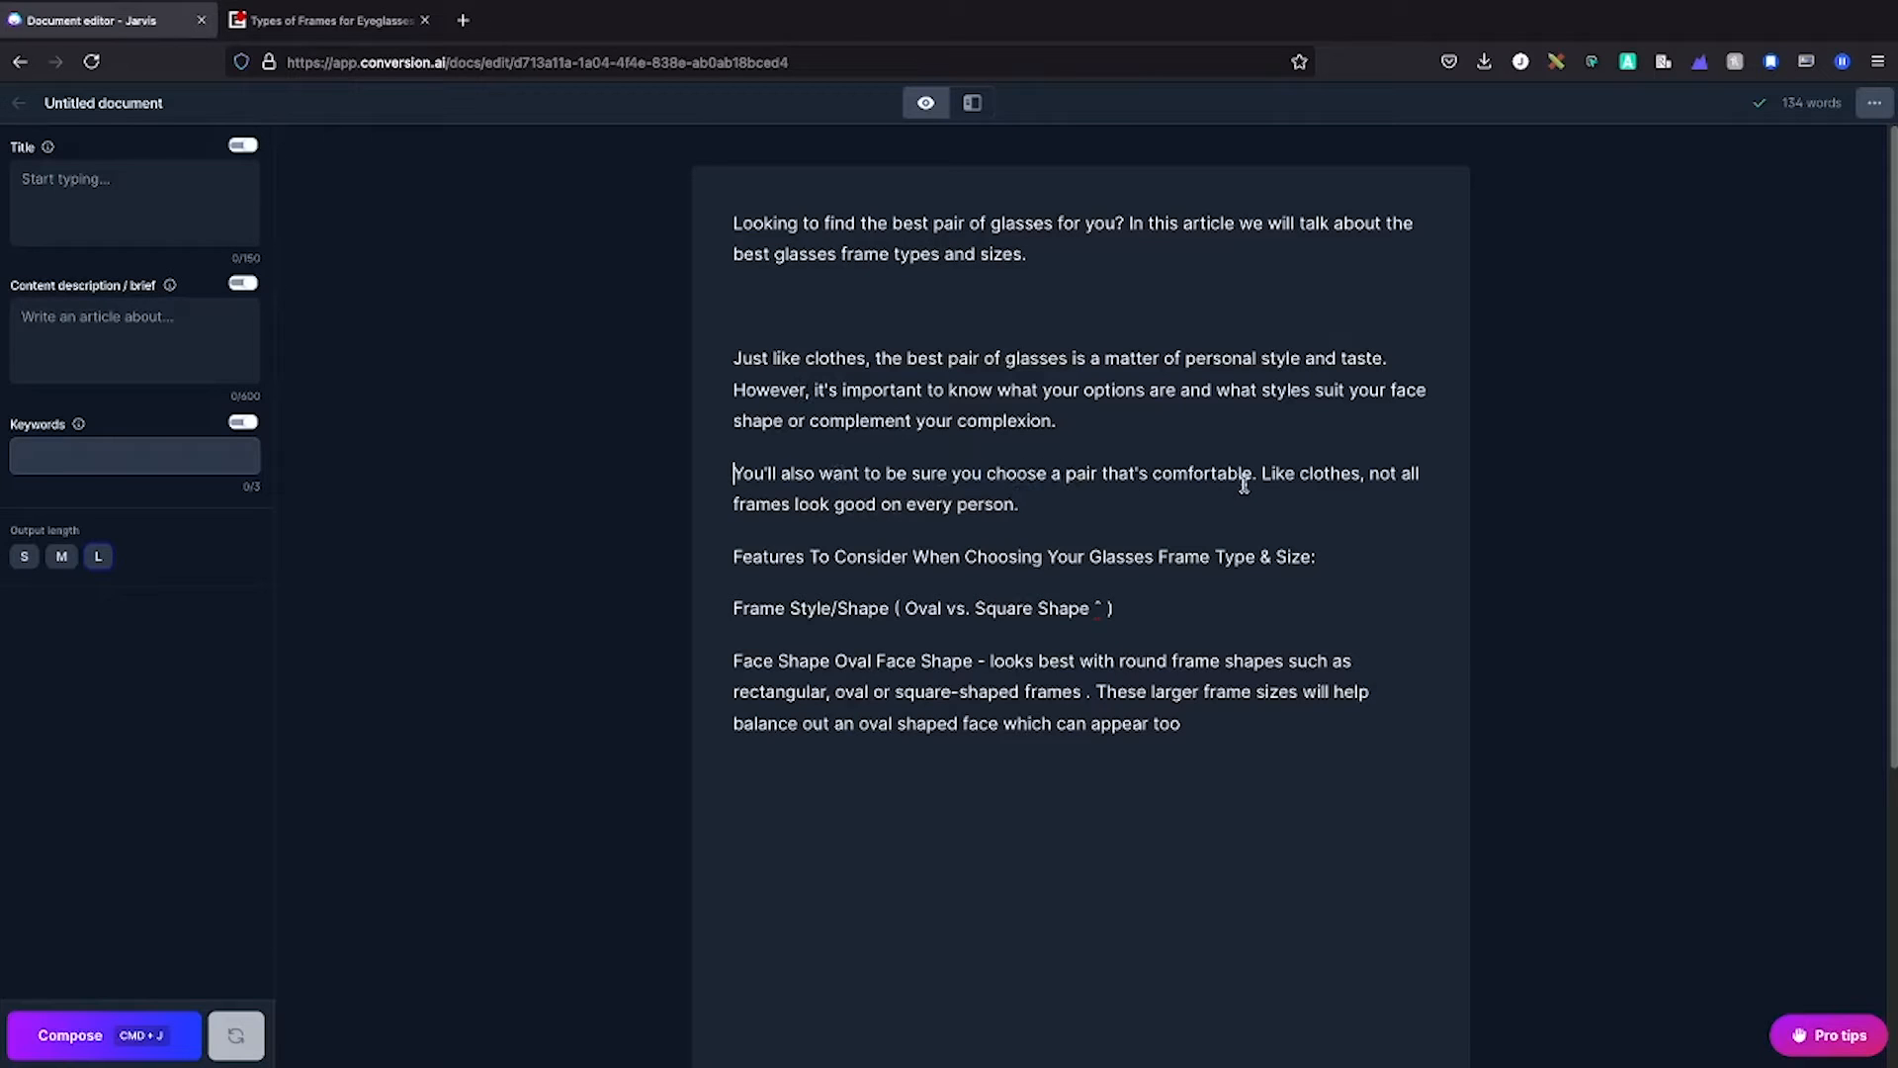
# Format the "Features To Consider" and "Frame Style/Shape" lines as H2 headings.
pyautogui.tripleClick(977, 558)
pyautogui.click(972, 500)
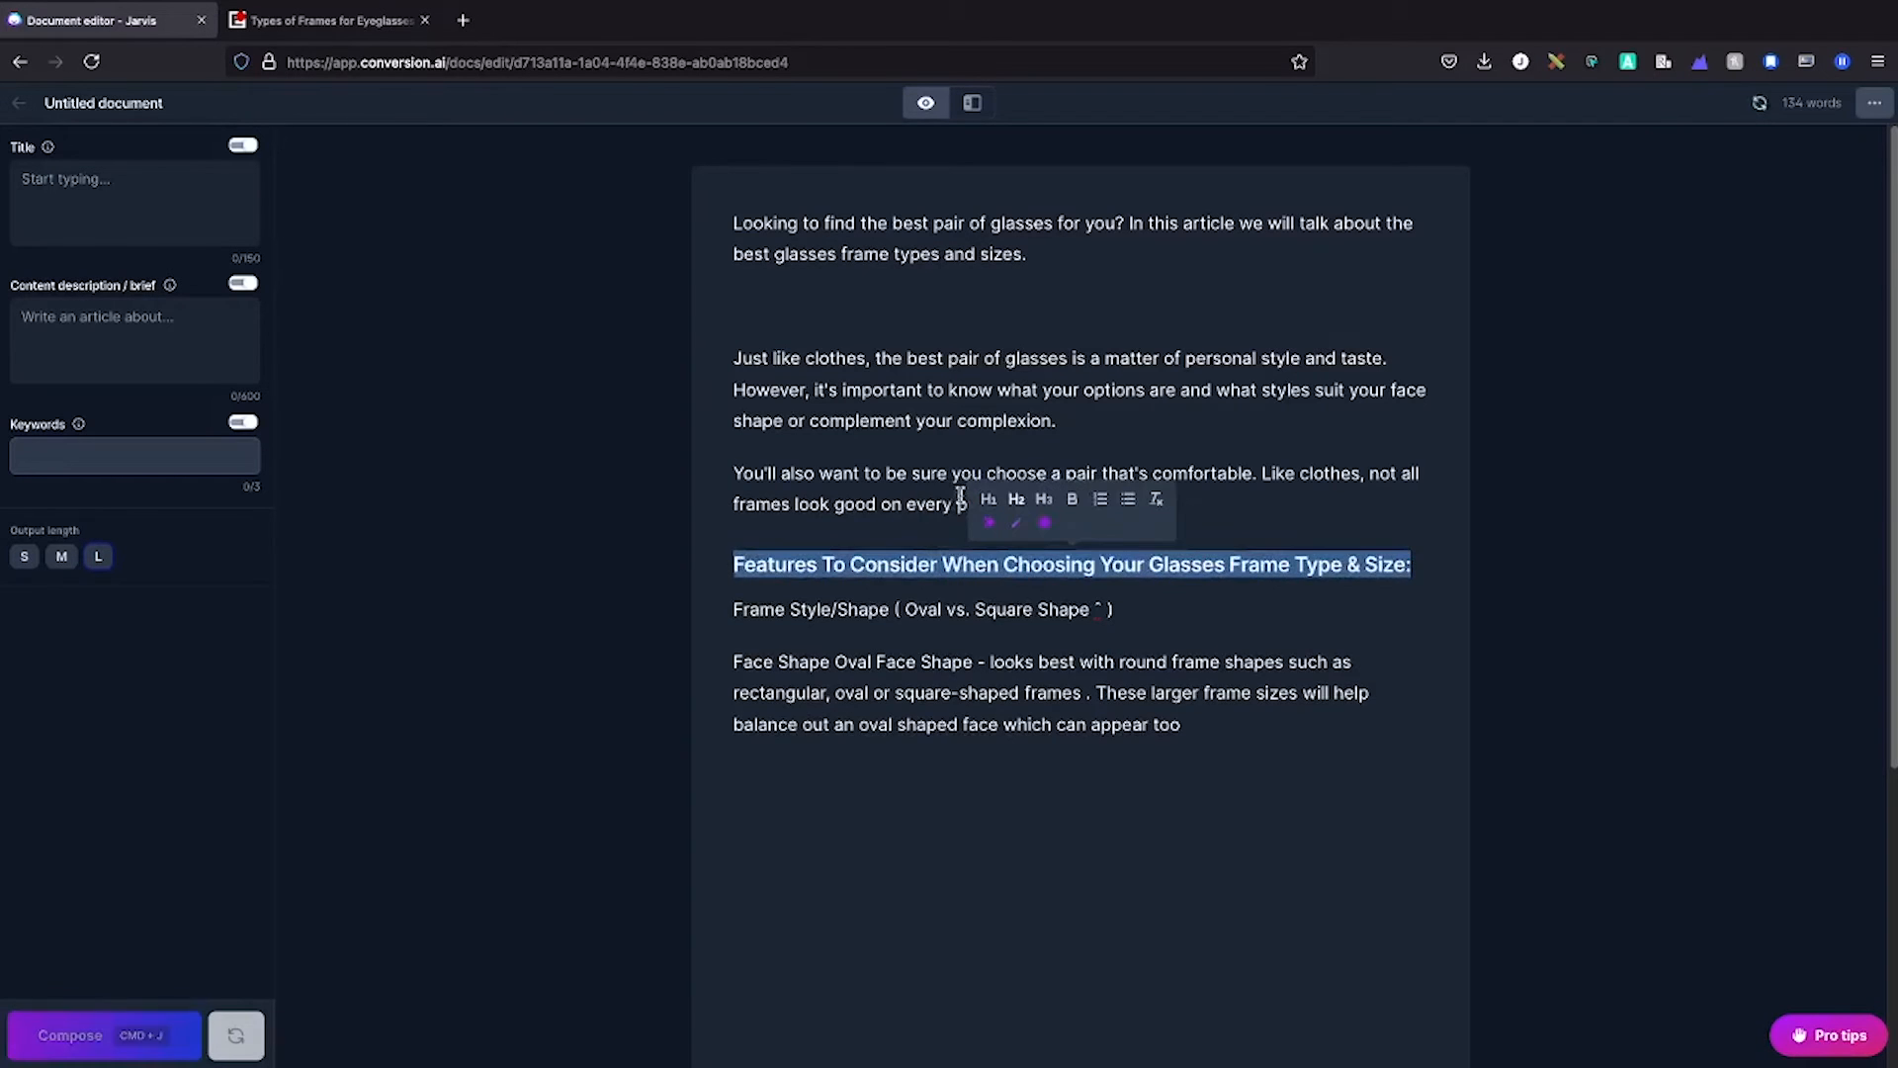
pyautogui.tripleClick(930, 610)
pyautogui.click(897, 541)
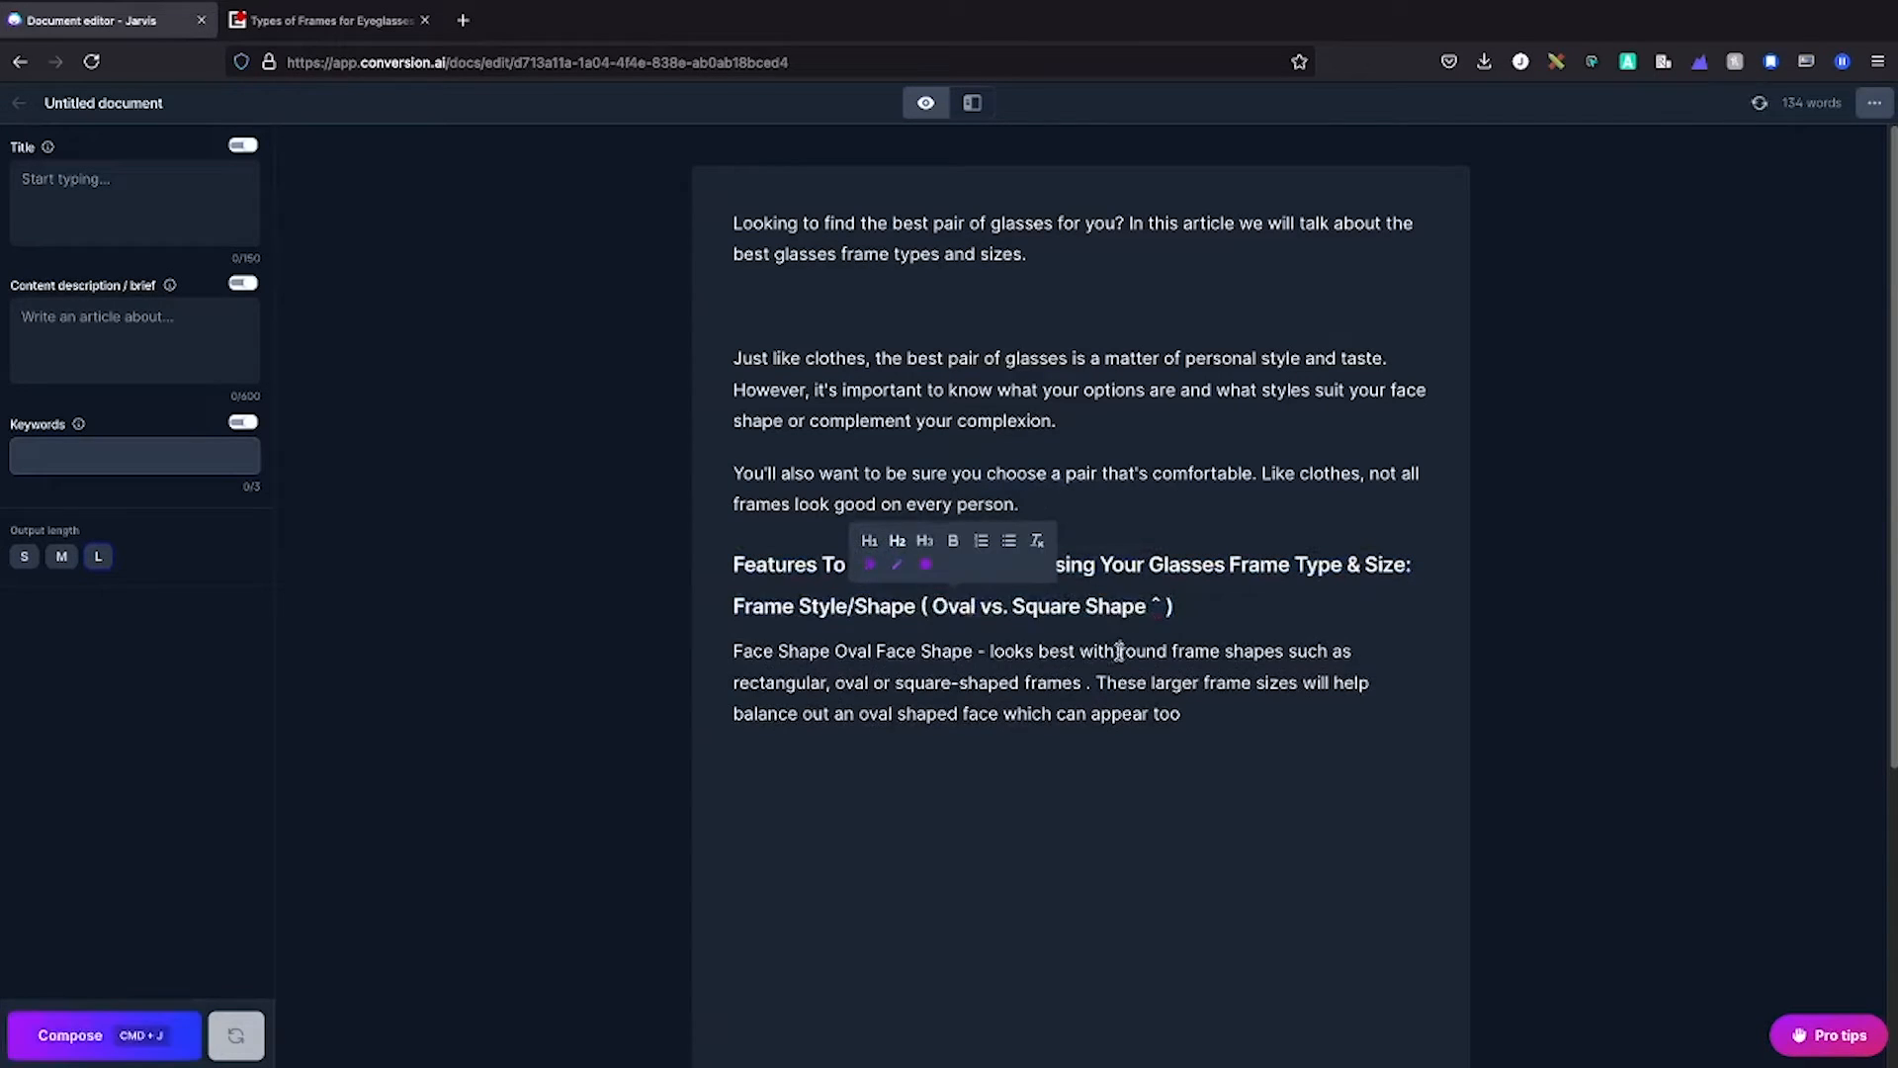
# Remove the stray caret symbol from the "Frame Style/Shape" heading and insert an empty line below the "Features To Consider" heading.
pyautogui.click(1207, 606)
pyautogui.press('Left')
pyautogui.press('BackSpace')
pyautogui.press('BackSpace')
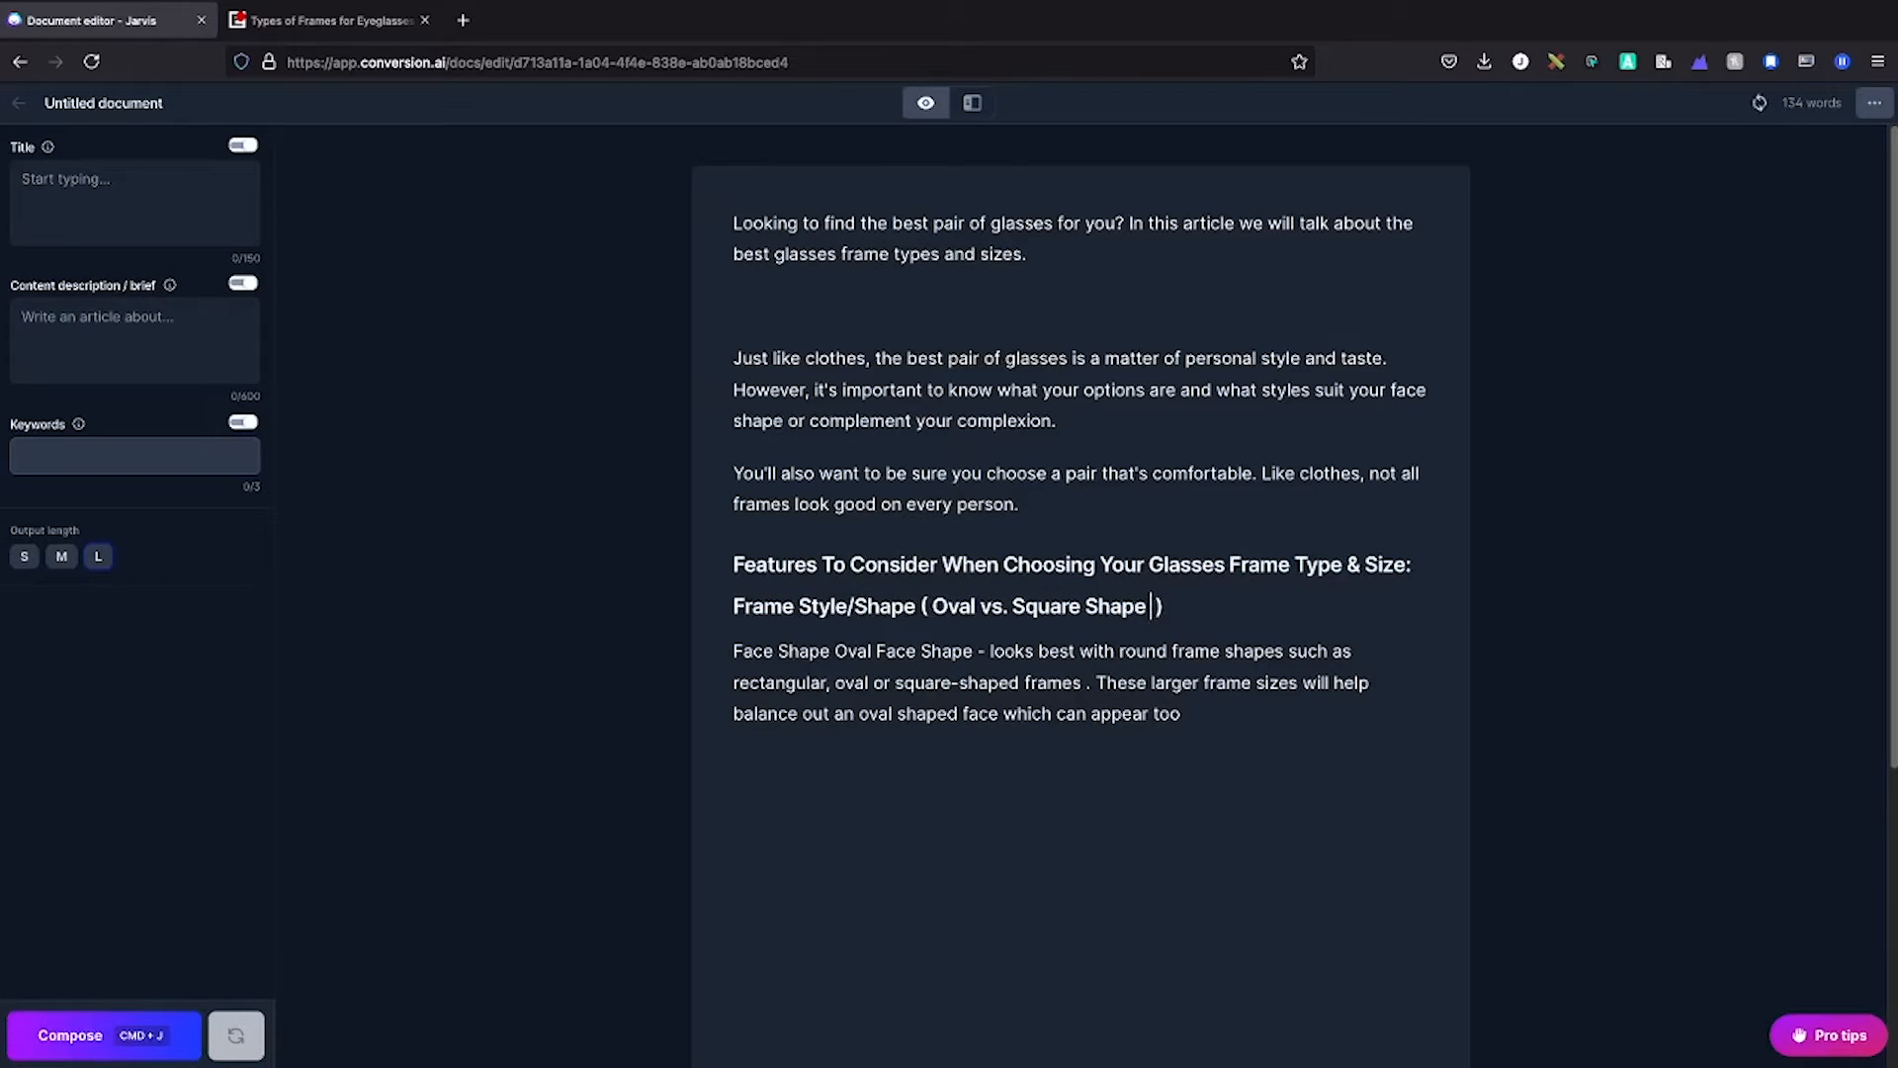
pyautogui.click(1266, 775)
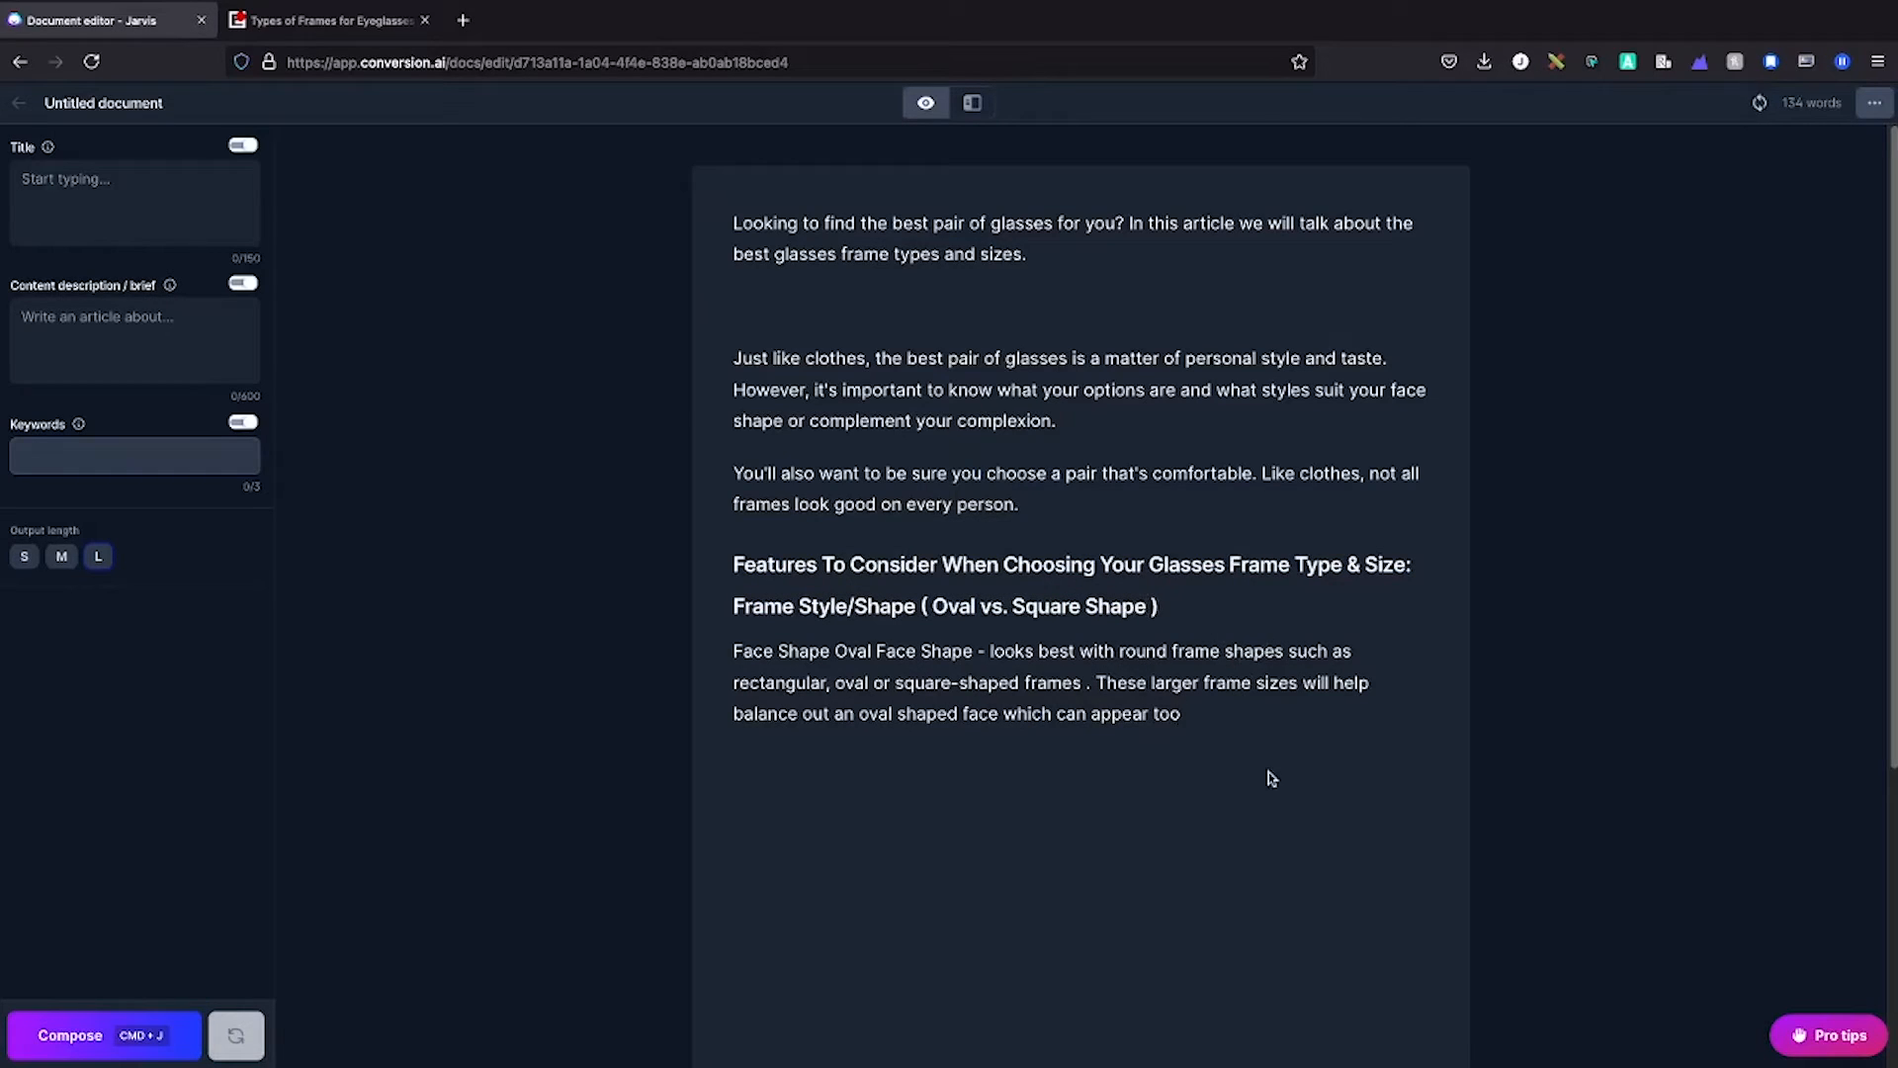
pyautogui.click(1428, 571)
pyautogui.press('Return')
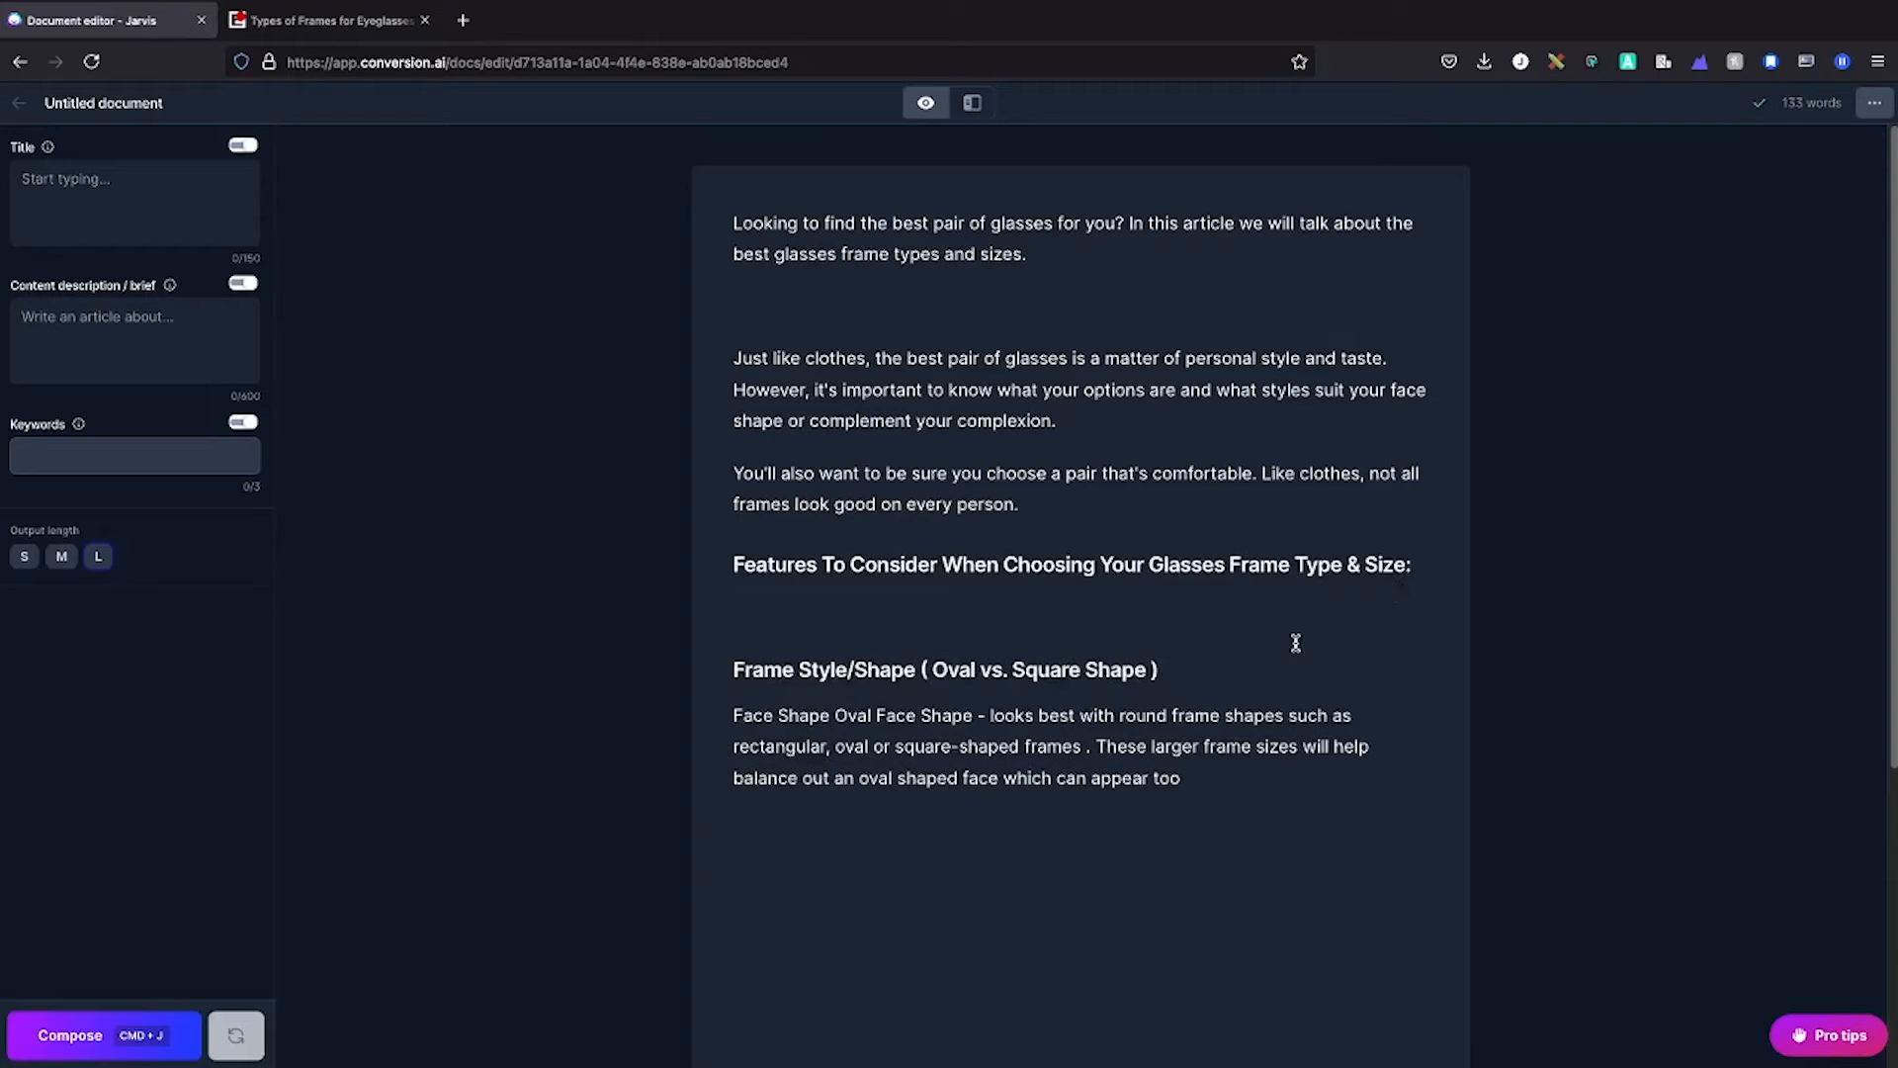
# Delete the blank line above "Just like clothes" and have Jarvis continue the article after "which can appear too".
pyautogui.click(949, 306)
pyautogui.press('BackSpace')
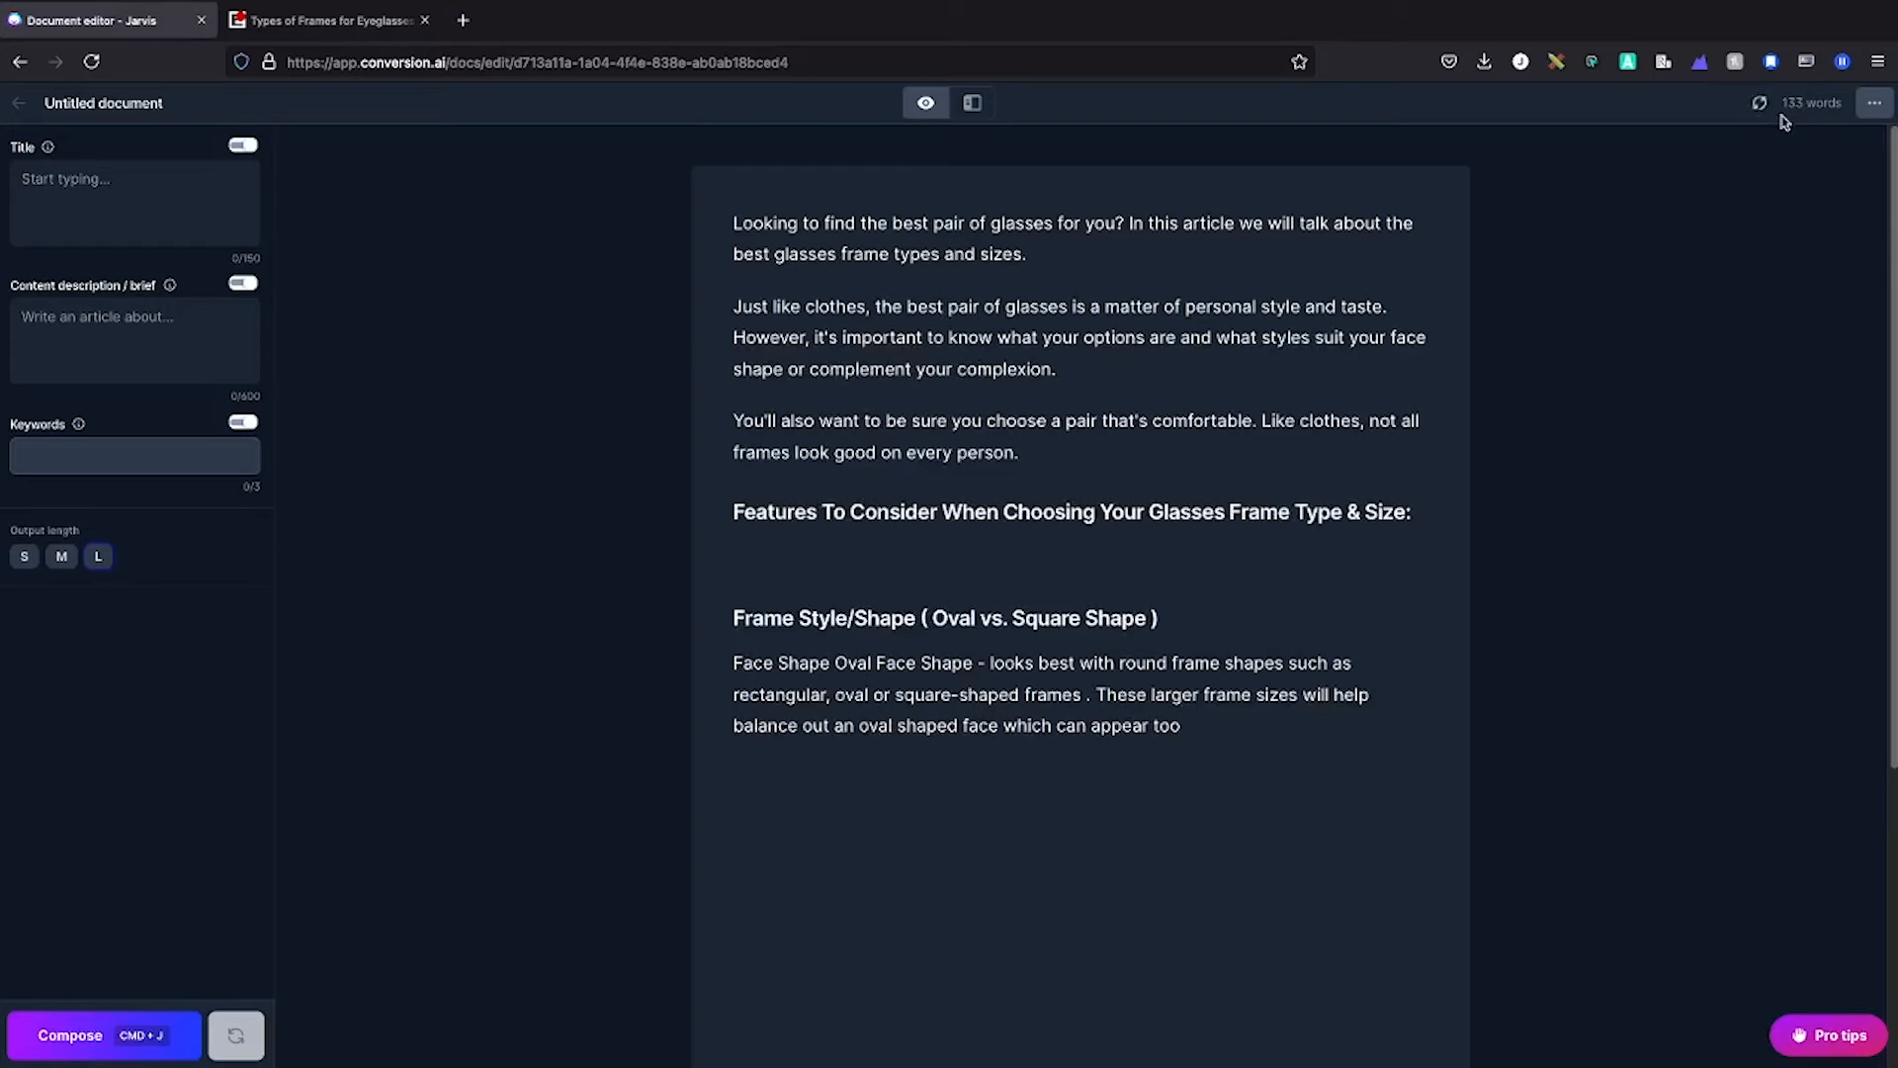
pyautogui.moveTo(1790, 107)
pyautogui.click(1203, 730)
pyautogui.press('super+j')
pyautogui.click(60, 1033)
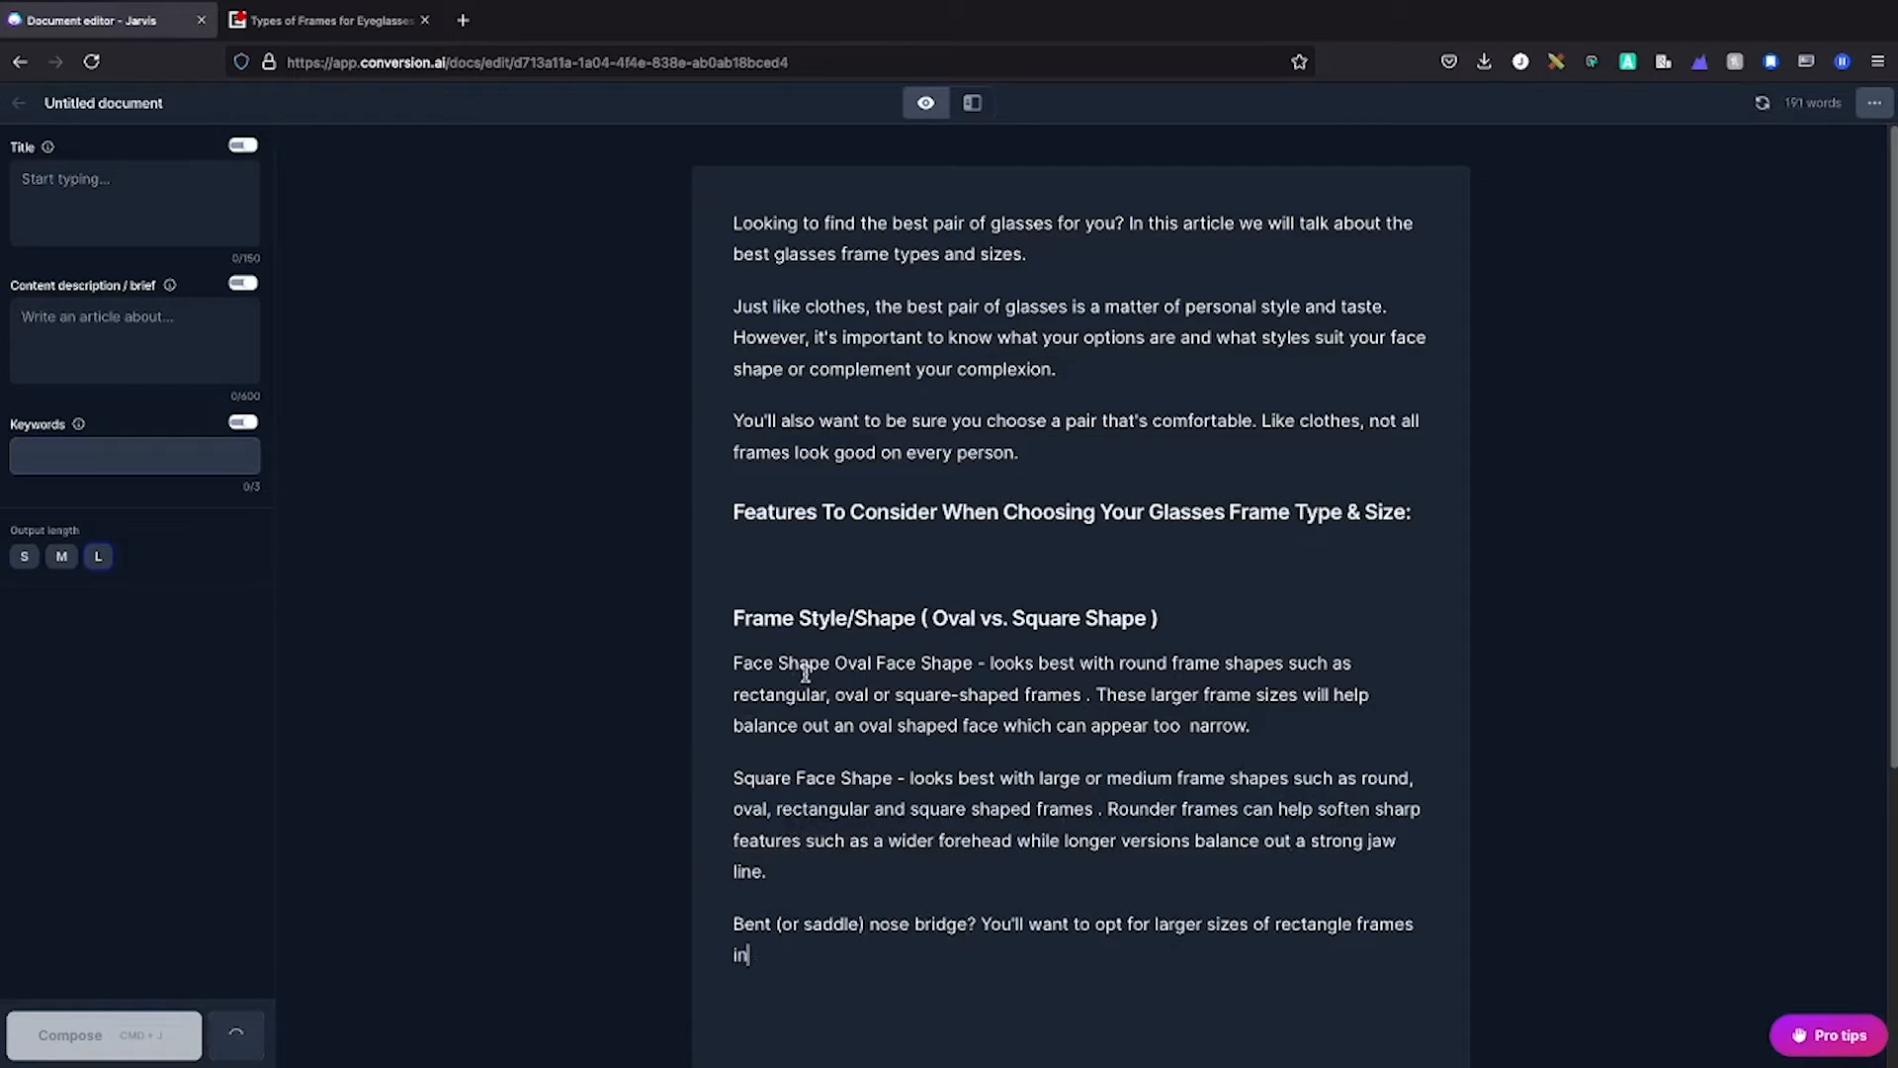
# Delete the misplaced generated text about cheek bones in front of the "Face Shape Oval Face Shape" paragraph.
pyautogui.moveTo(735, 662); pyautogui.dragTo(742, 663)
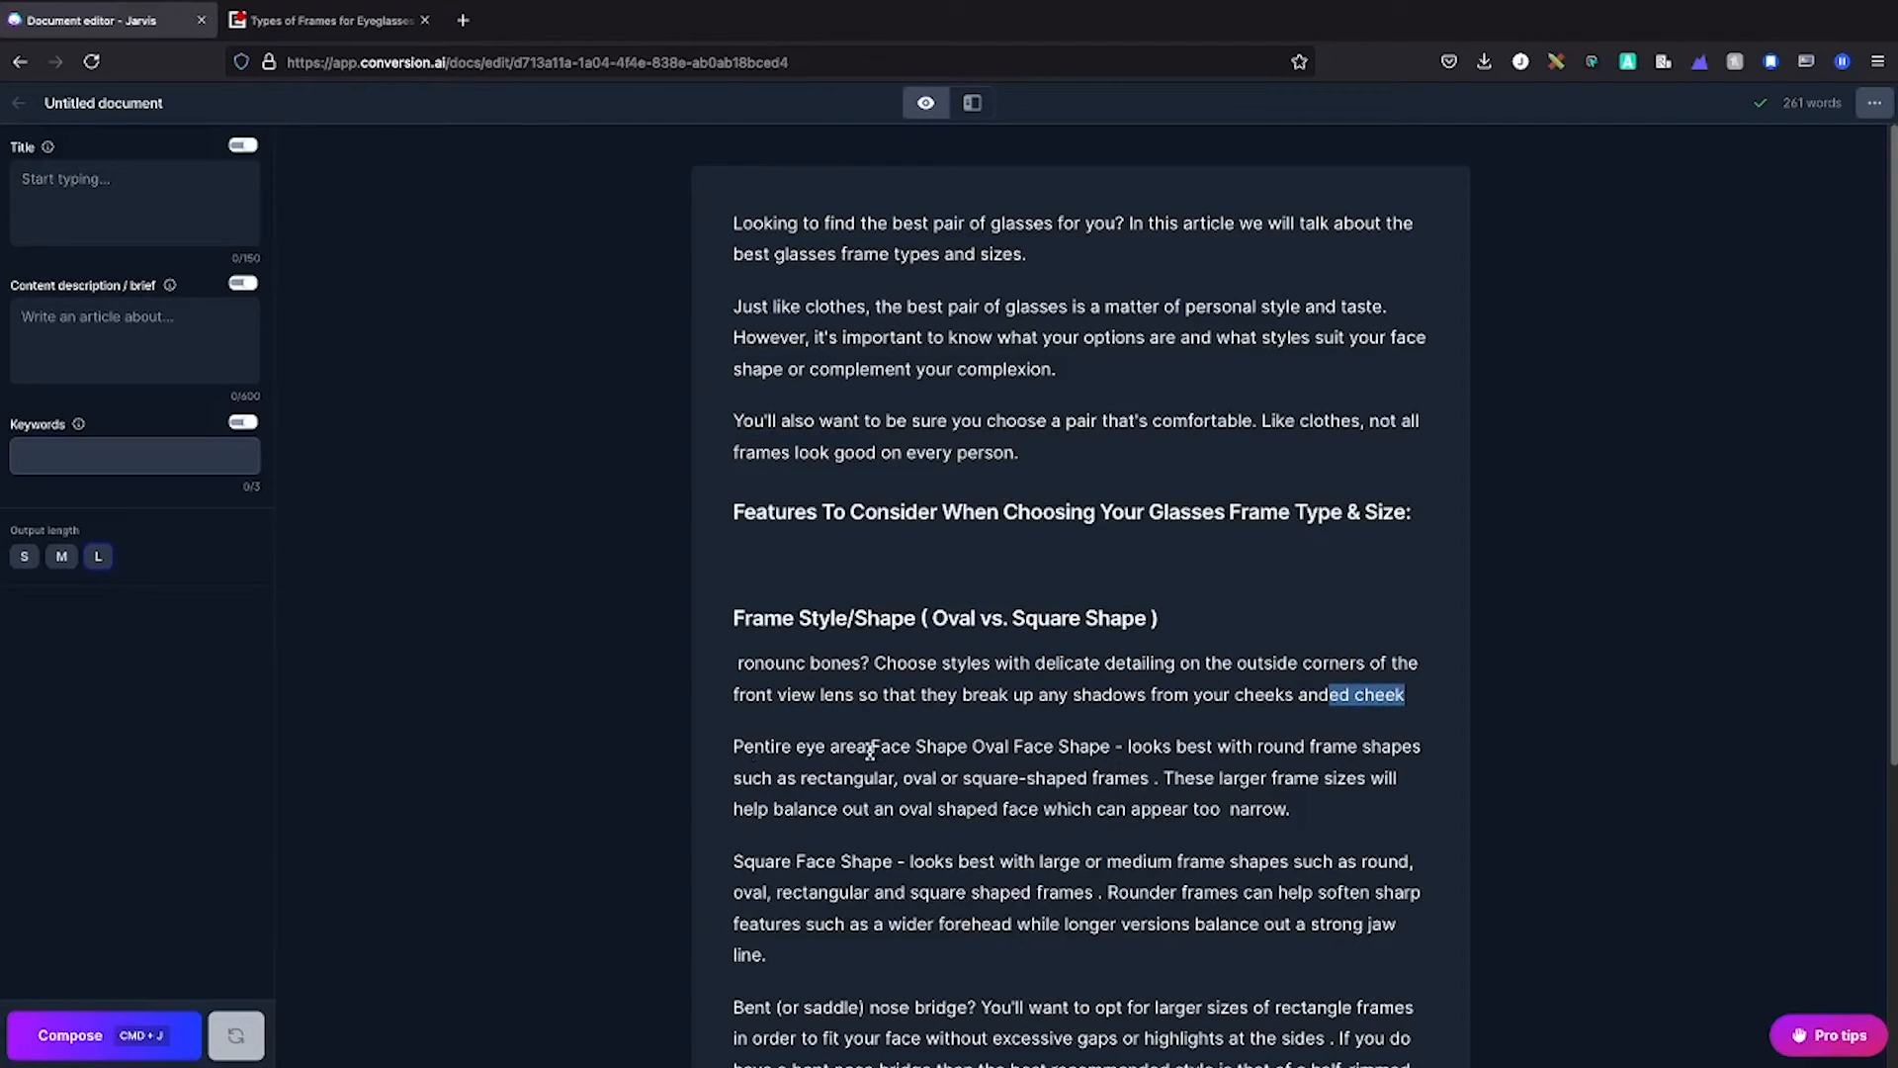
pyautogui.moveTo(872, 748); pyautogui.dragTo(1142, 752)
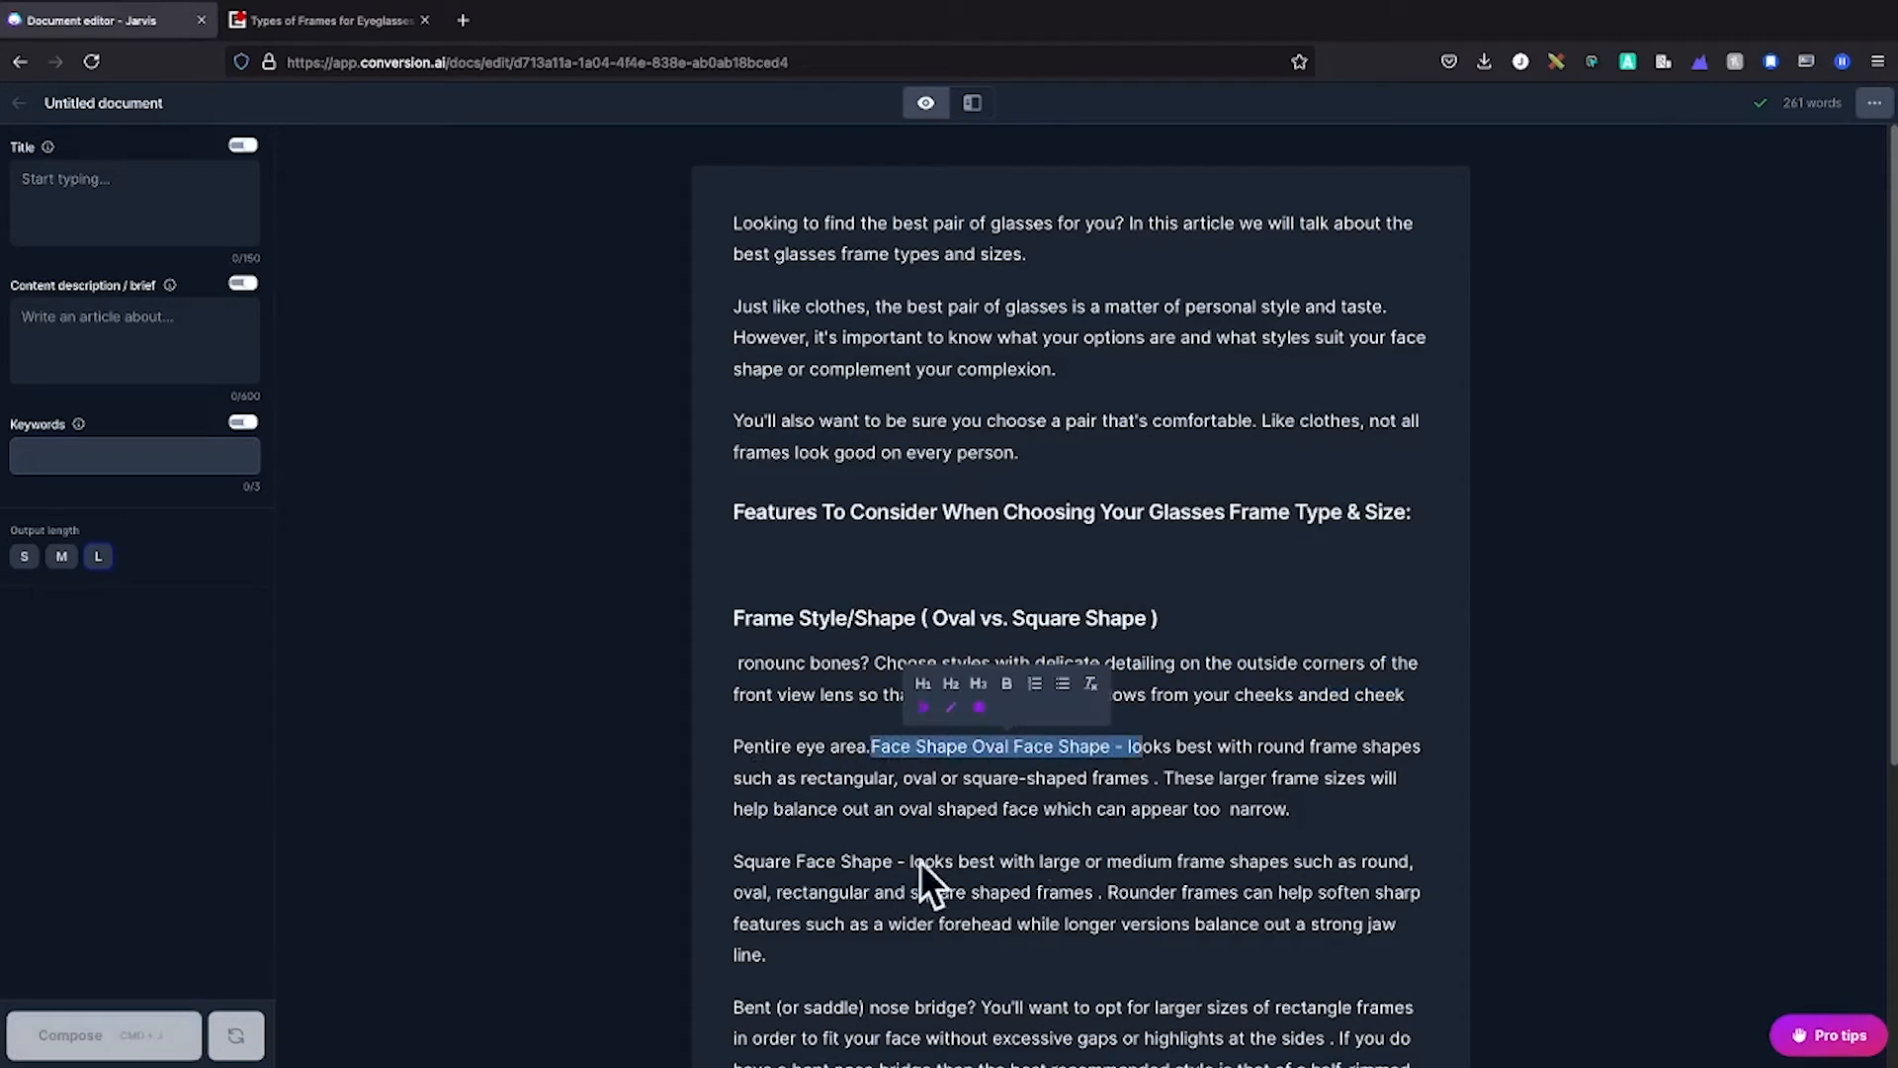
pyautogui.moveTo(907, 862); pyautogui.dragTo(817, 862)
pyautogui.scroll(-2, 948, 866)
pyautogui.scroll(2, 947, 866)
pyautogui.moveTo(733, 748); pyautogui.dragTo(704, 660)
pyautogui.click(870, 749)
pyautogui.press('BackSpace')
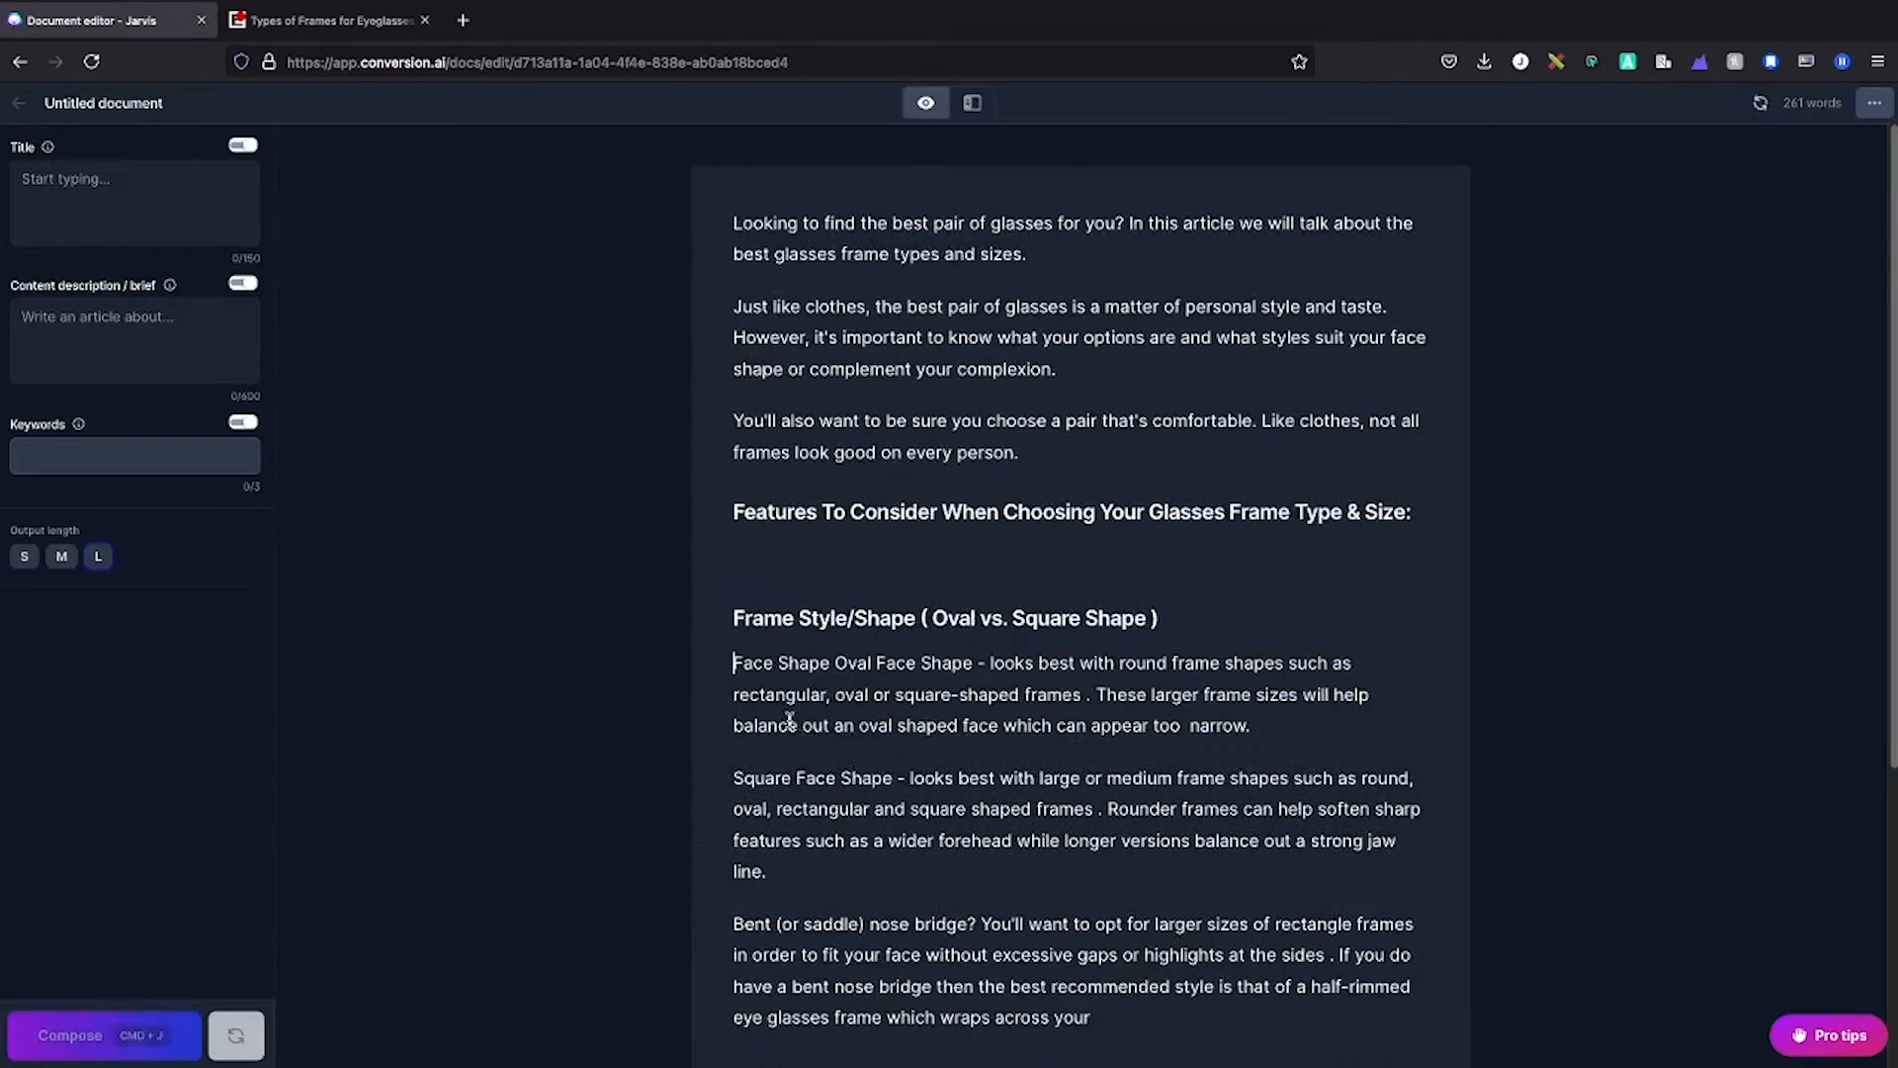
# Have Jarvis compose more of the article from the end of the nose bridge paragraph, after "wraps across your".
pyautogui.scroll(-2, 1028, 781)
pyautogui.click(1145, 787)
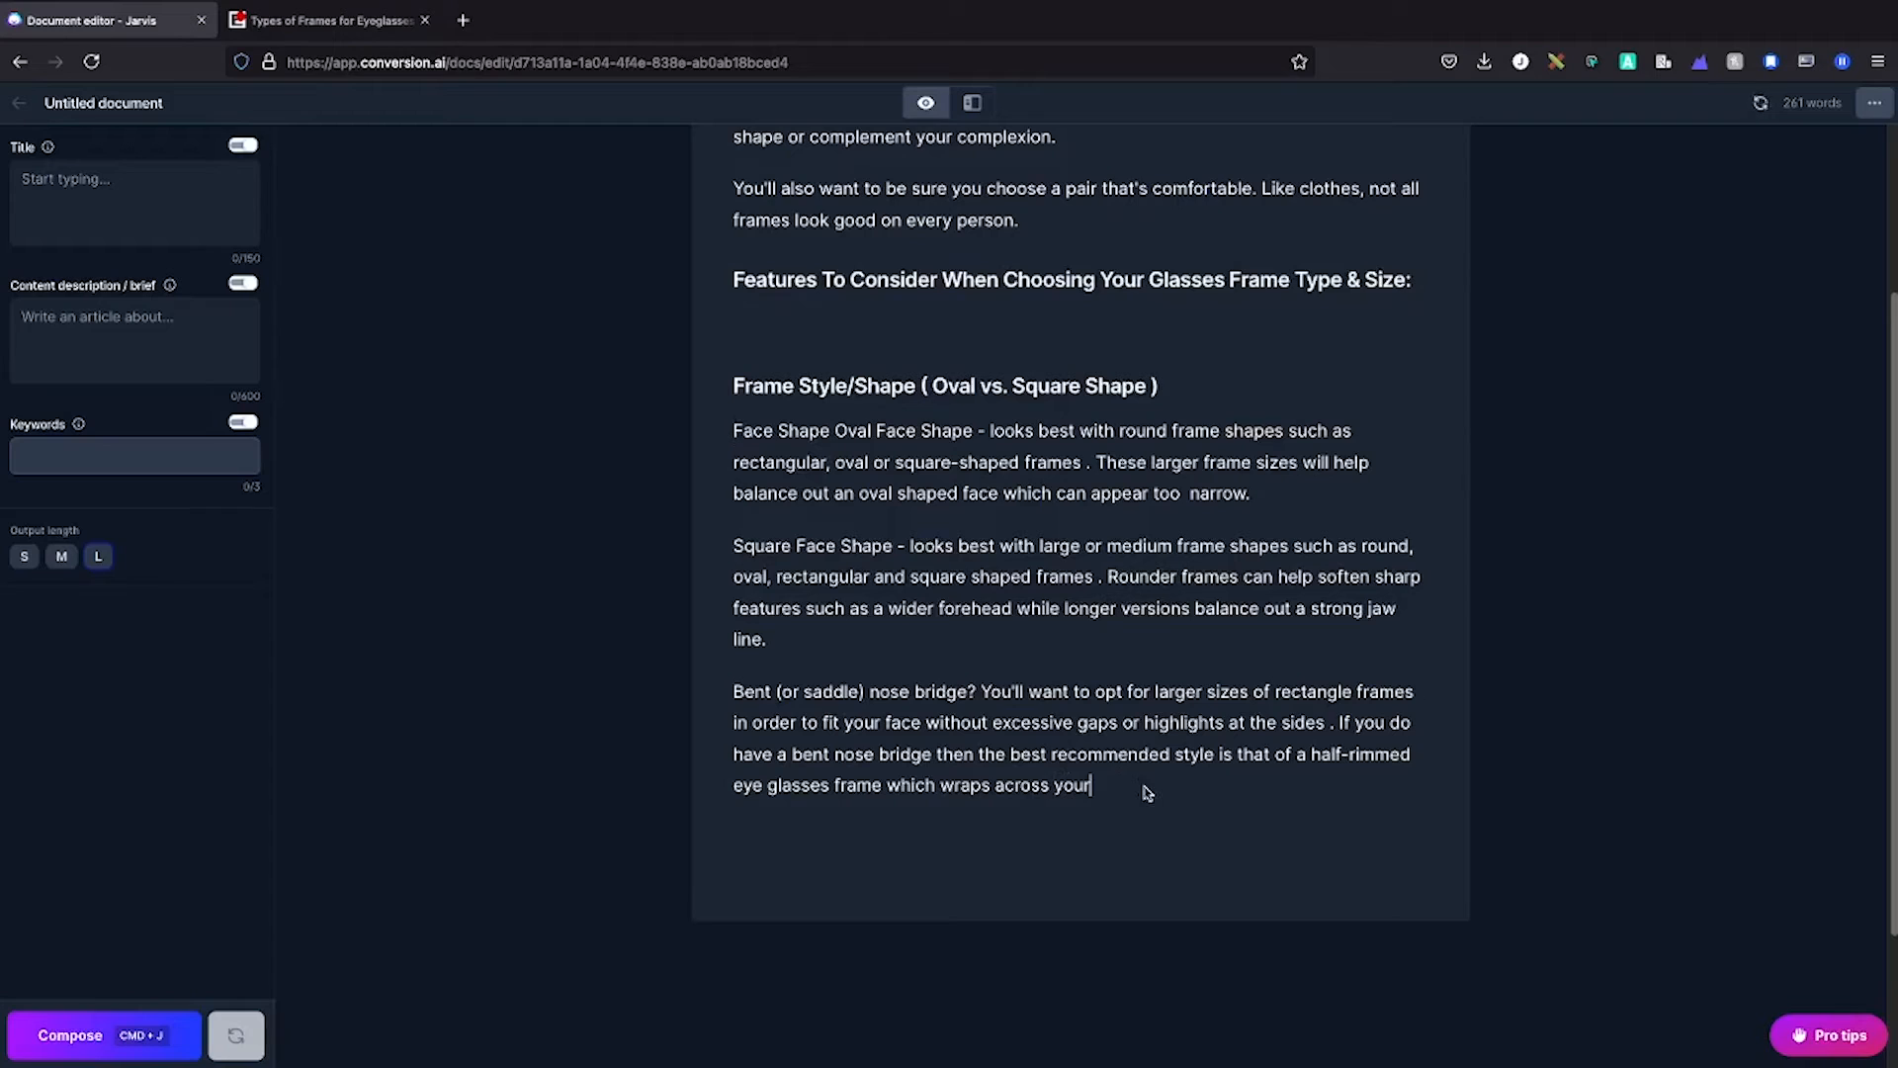
pyautogui.click(182, 1031)
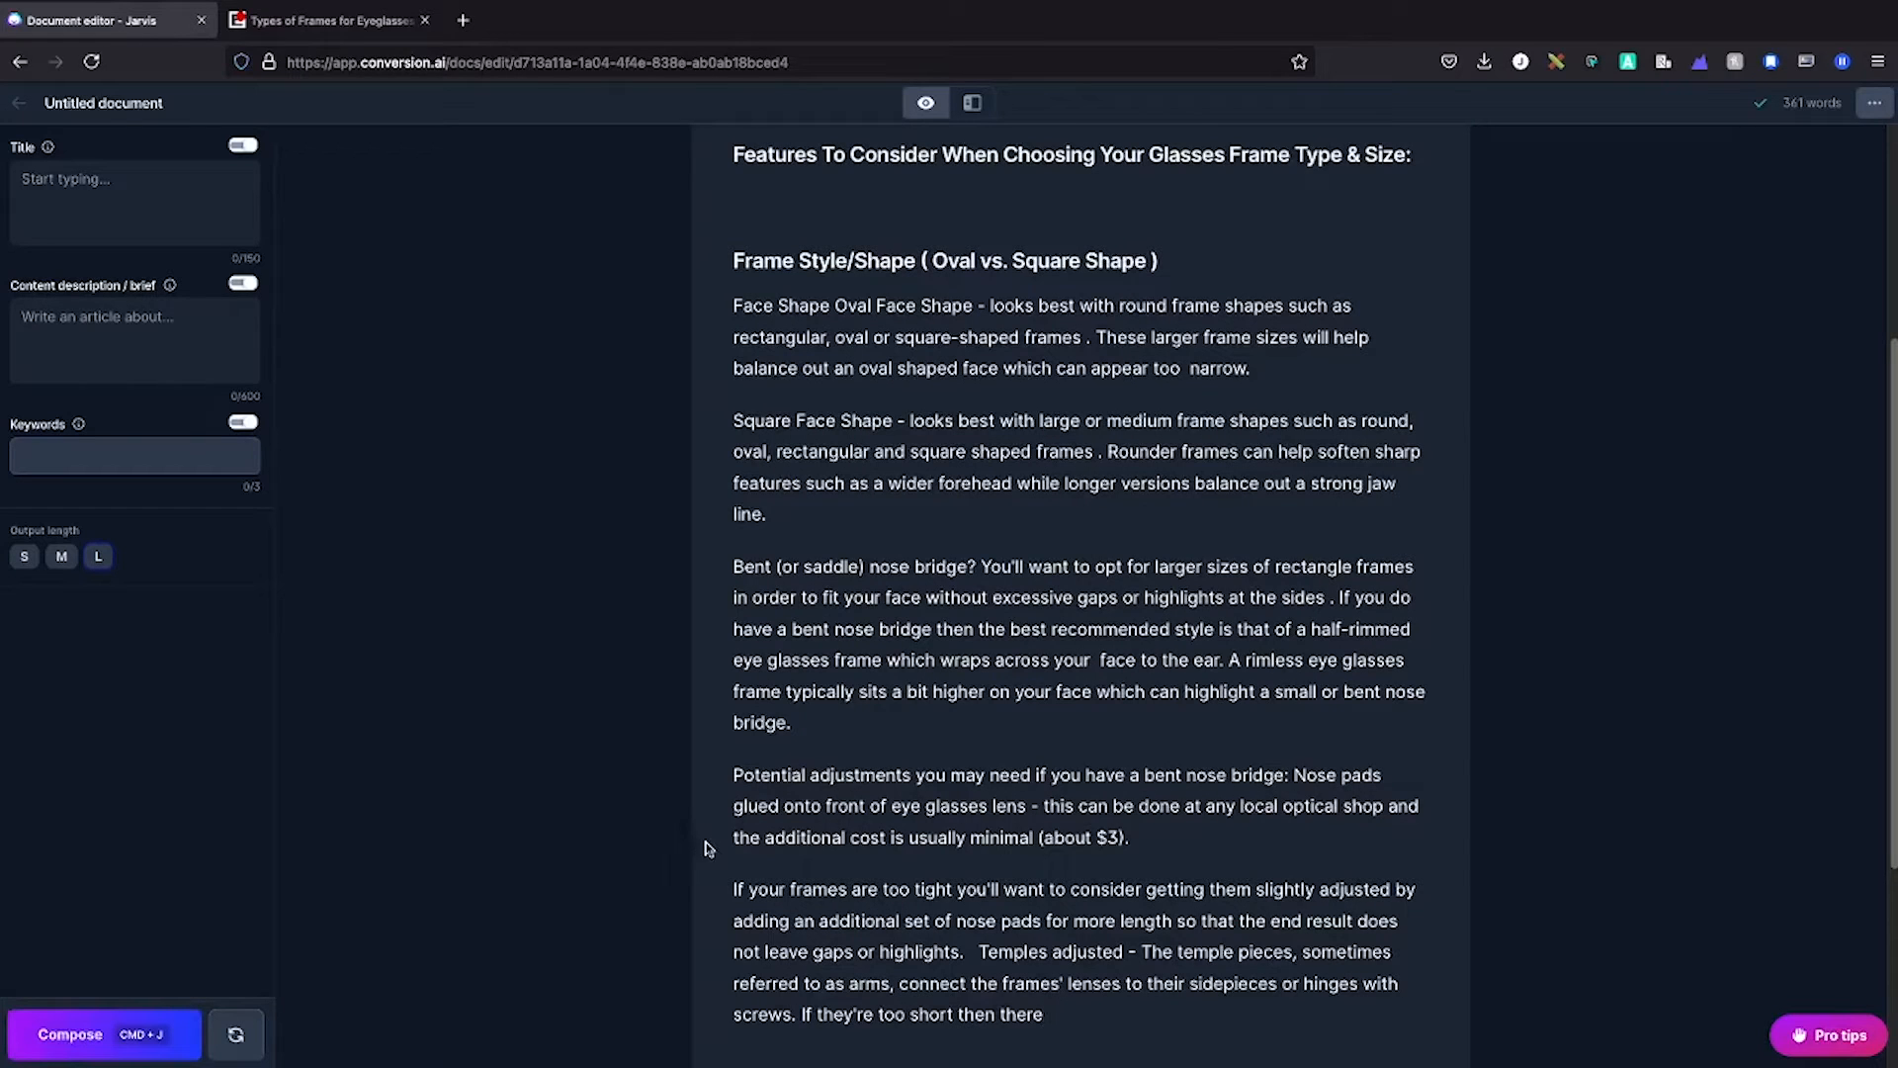
pyautogui.scroll(4, 791, 850)
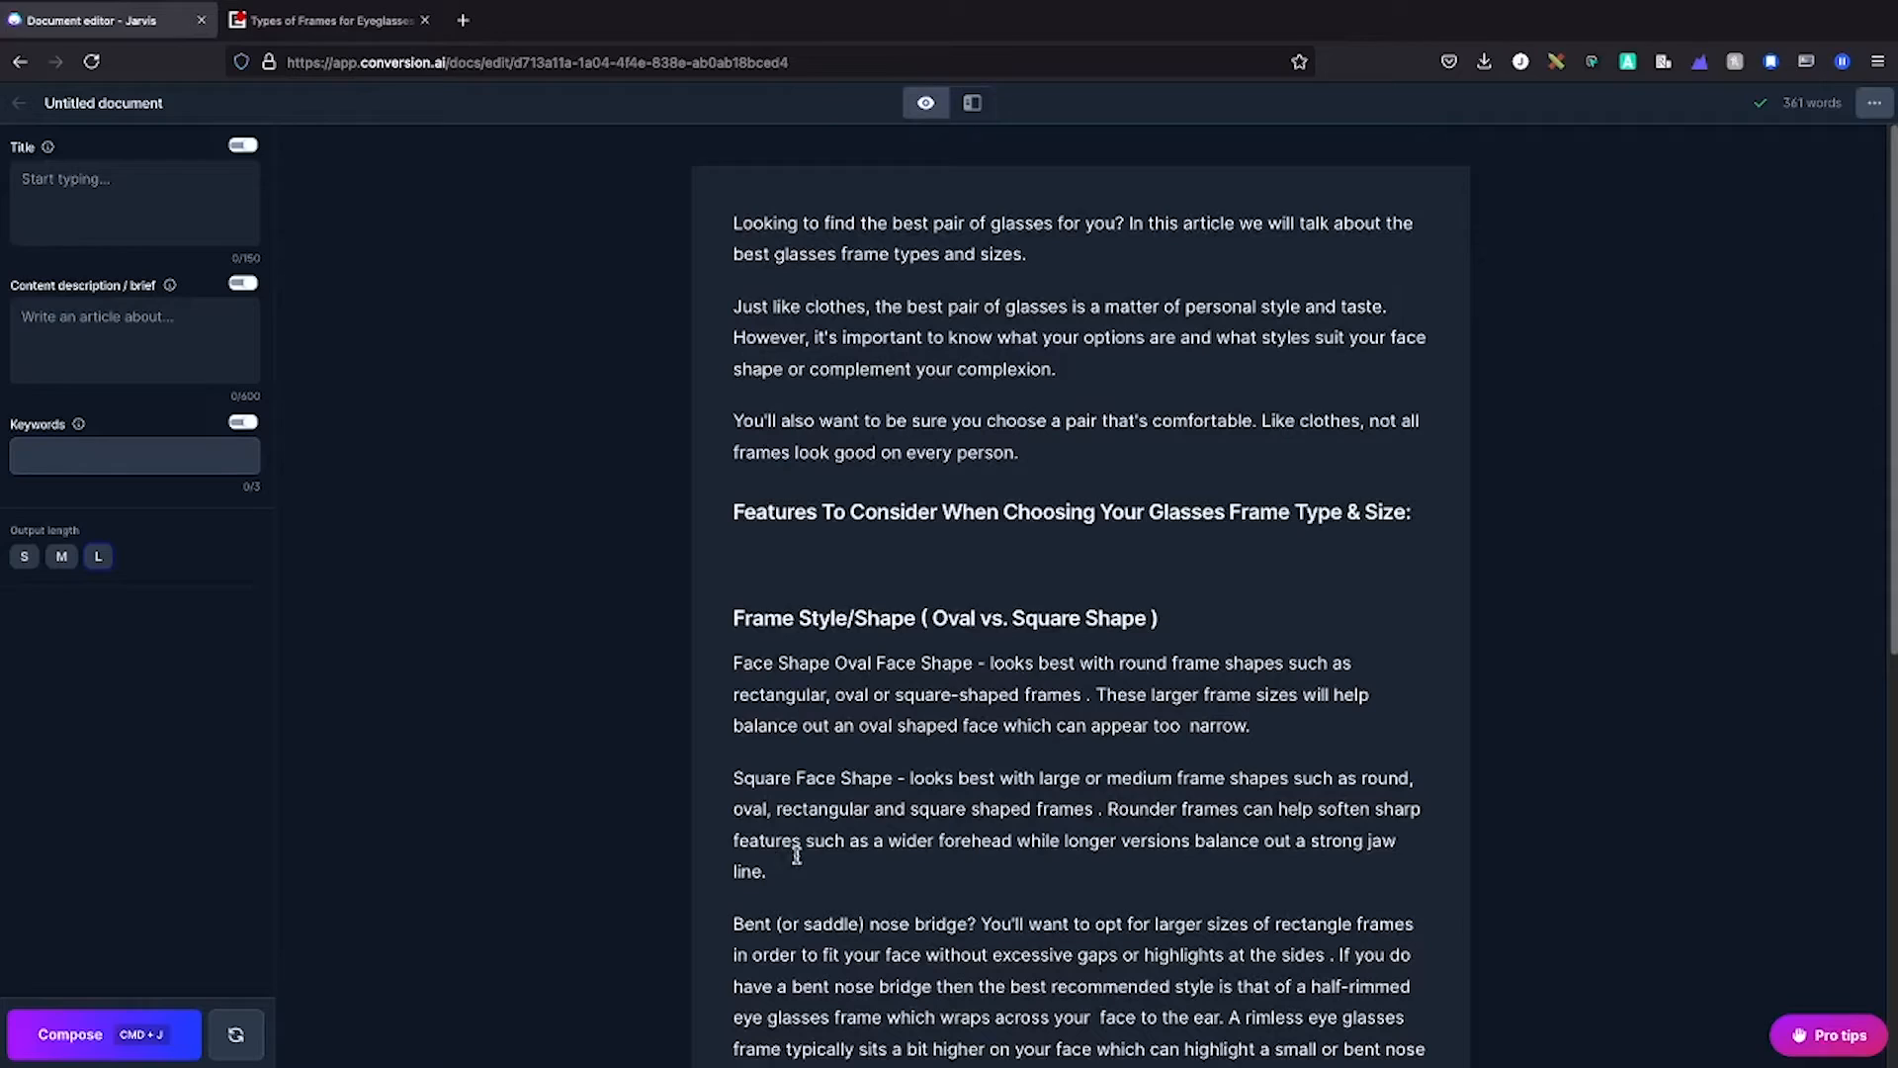
pyautogui.scroll(-8, 959, 563)
pyautogui.scroll(4, 979, 565)
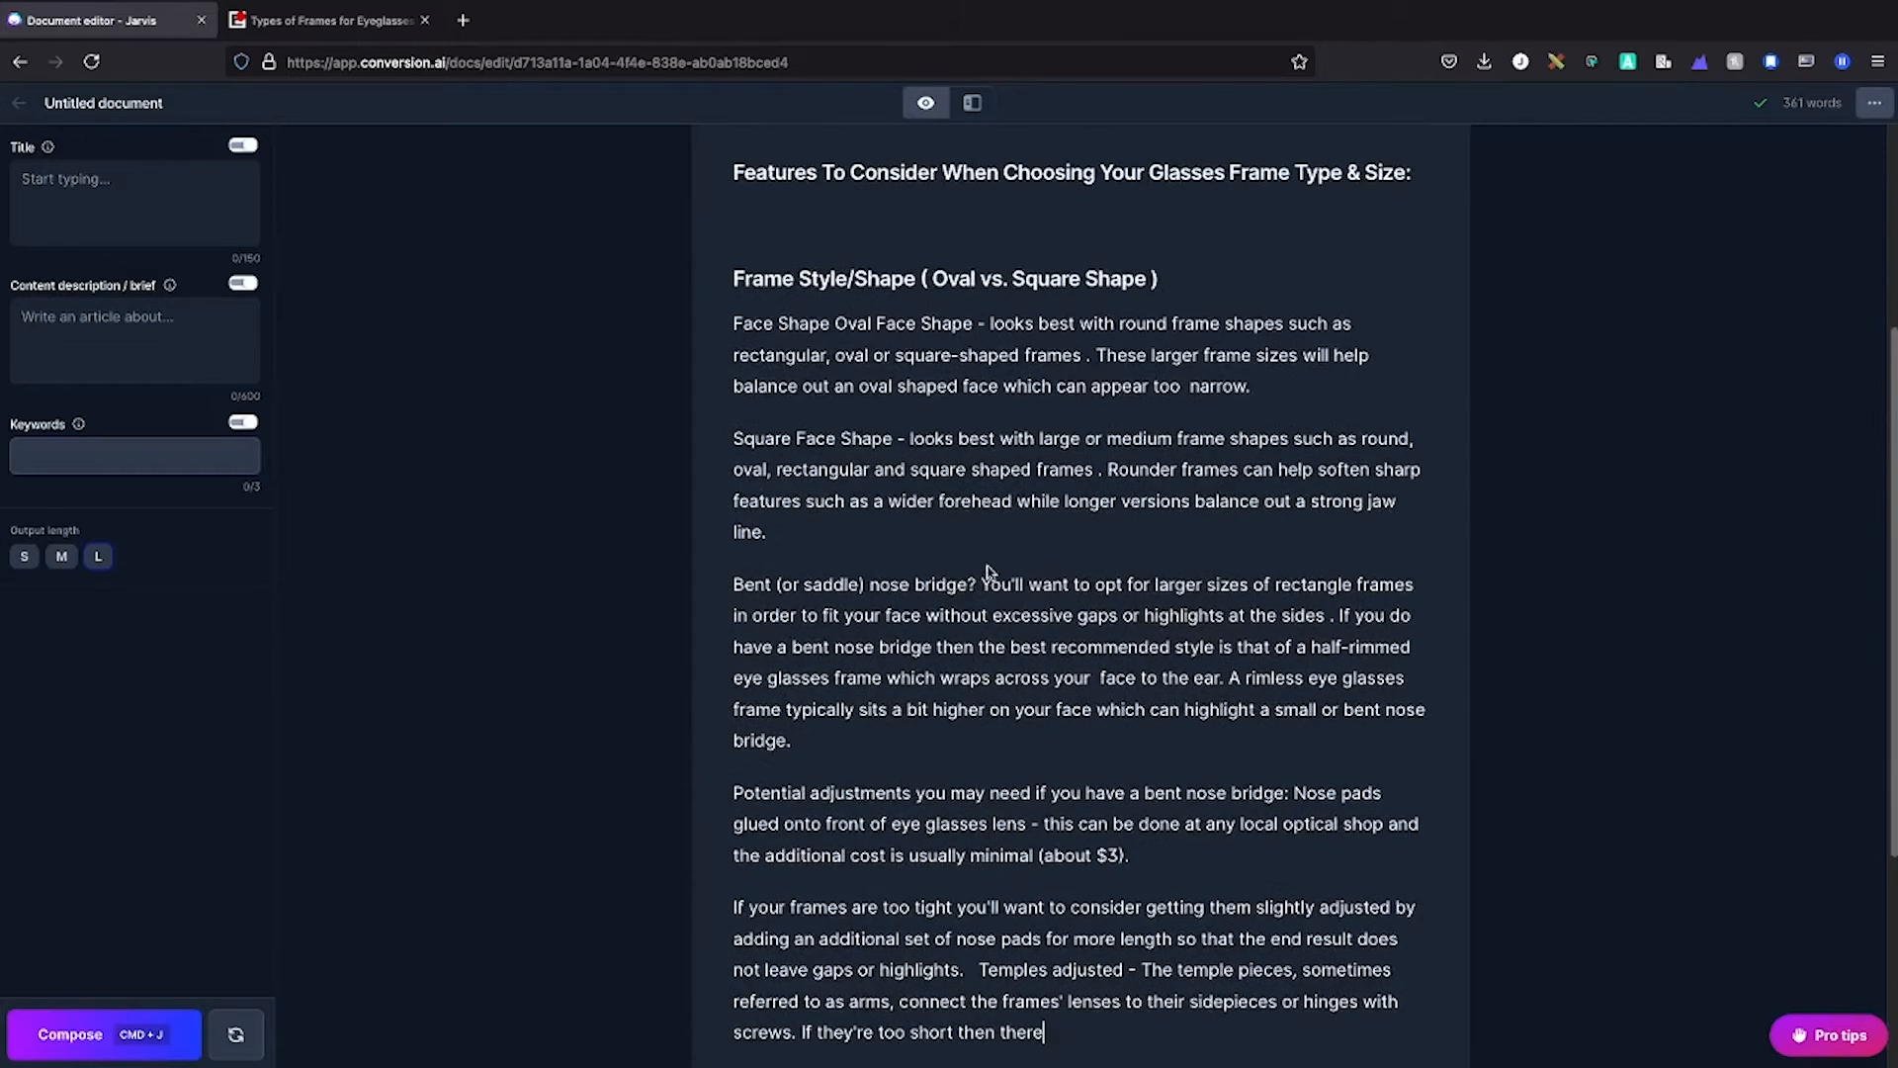
# Open the Boss Mode Cheatsheet from the pro tips.
pyautogui.scroll(4, 987, 572)
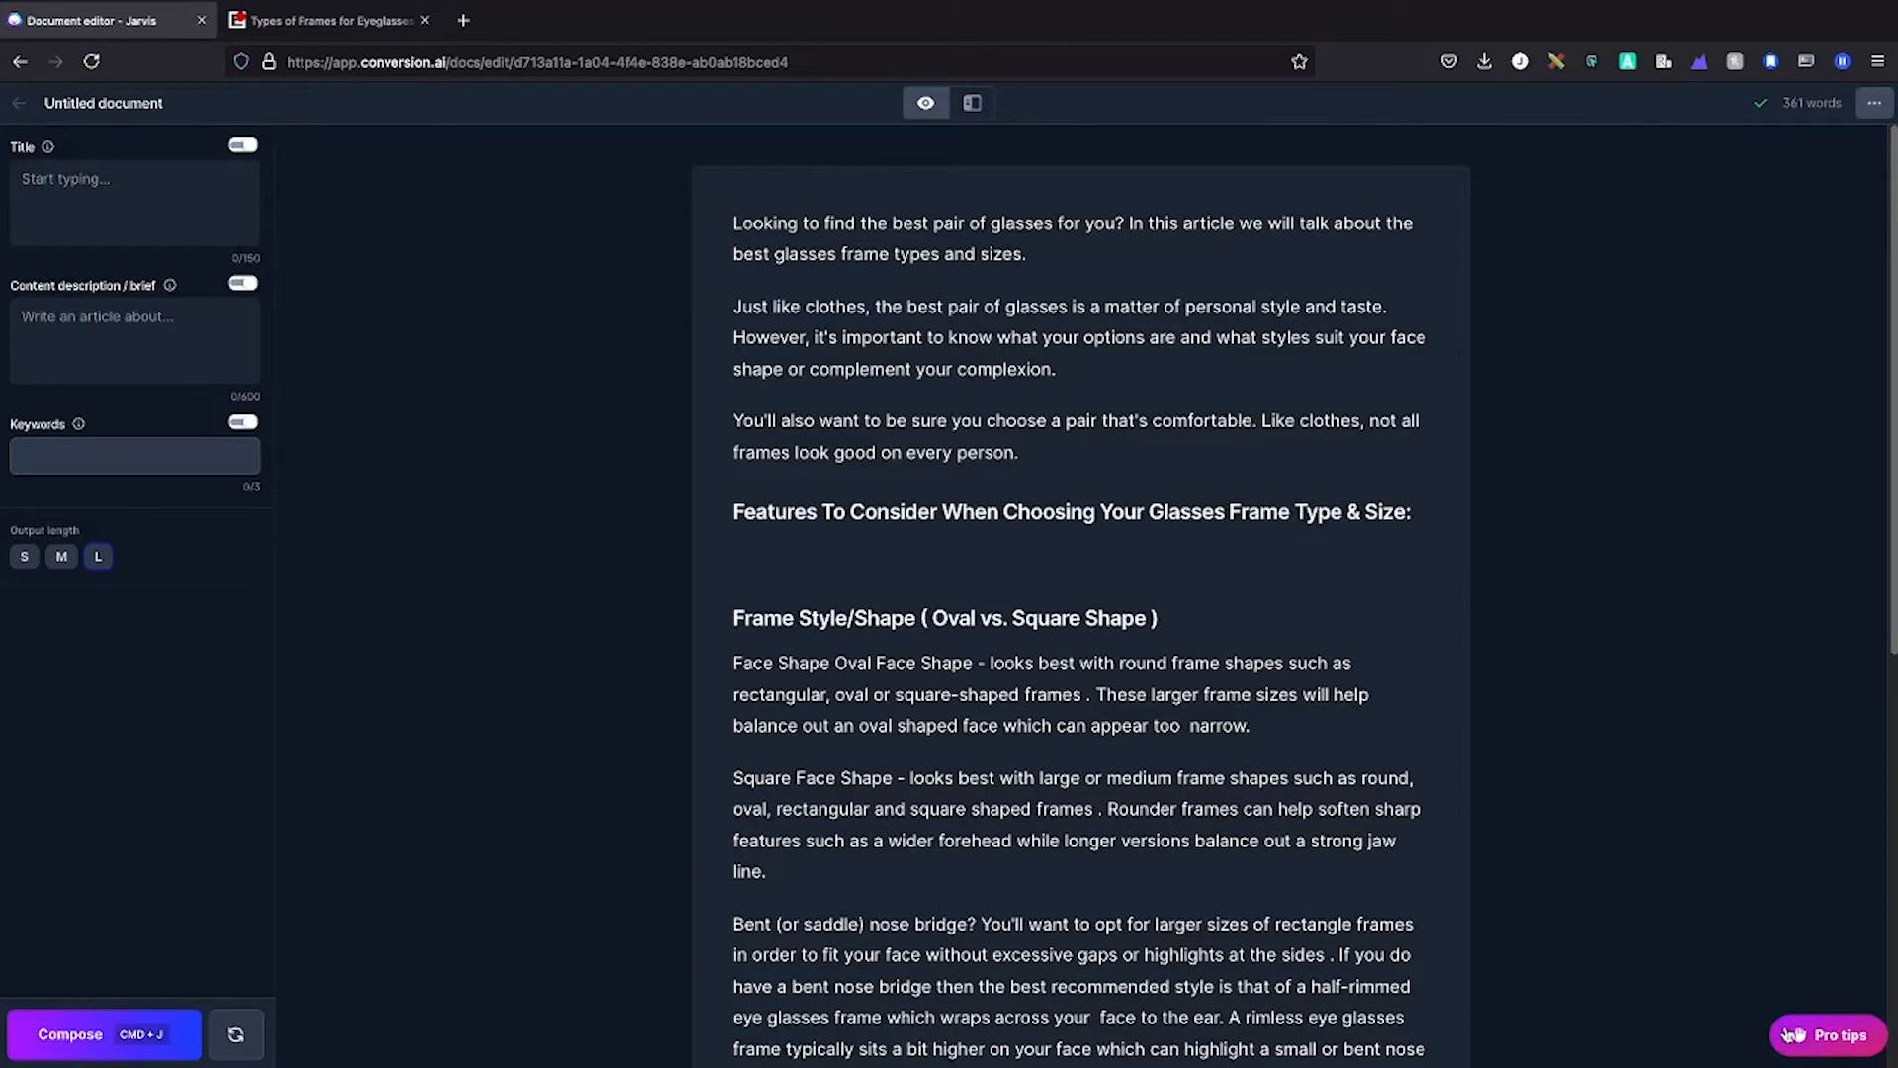
pyautogui.click(1821, 1030)
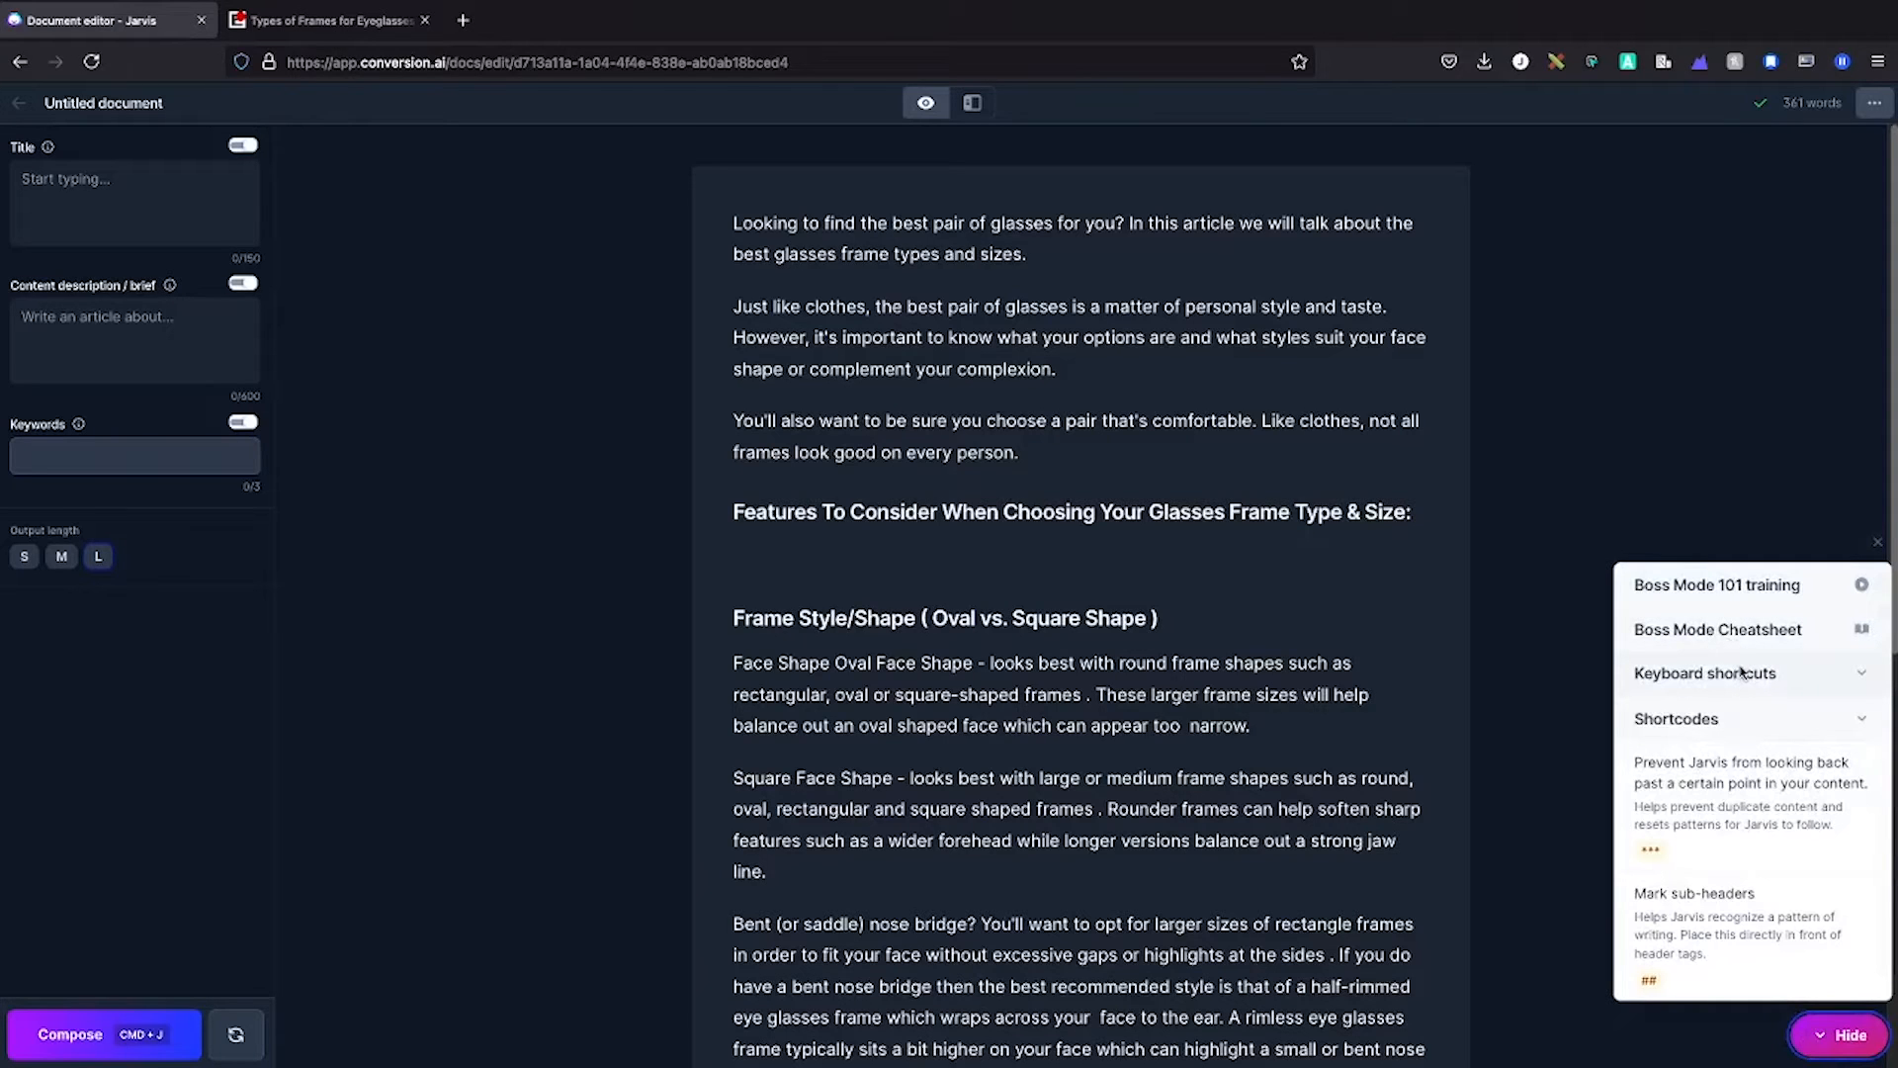
pyautogui.click(1786, 641)
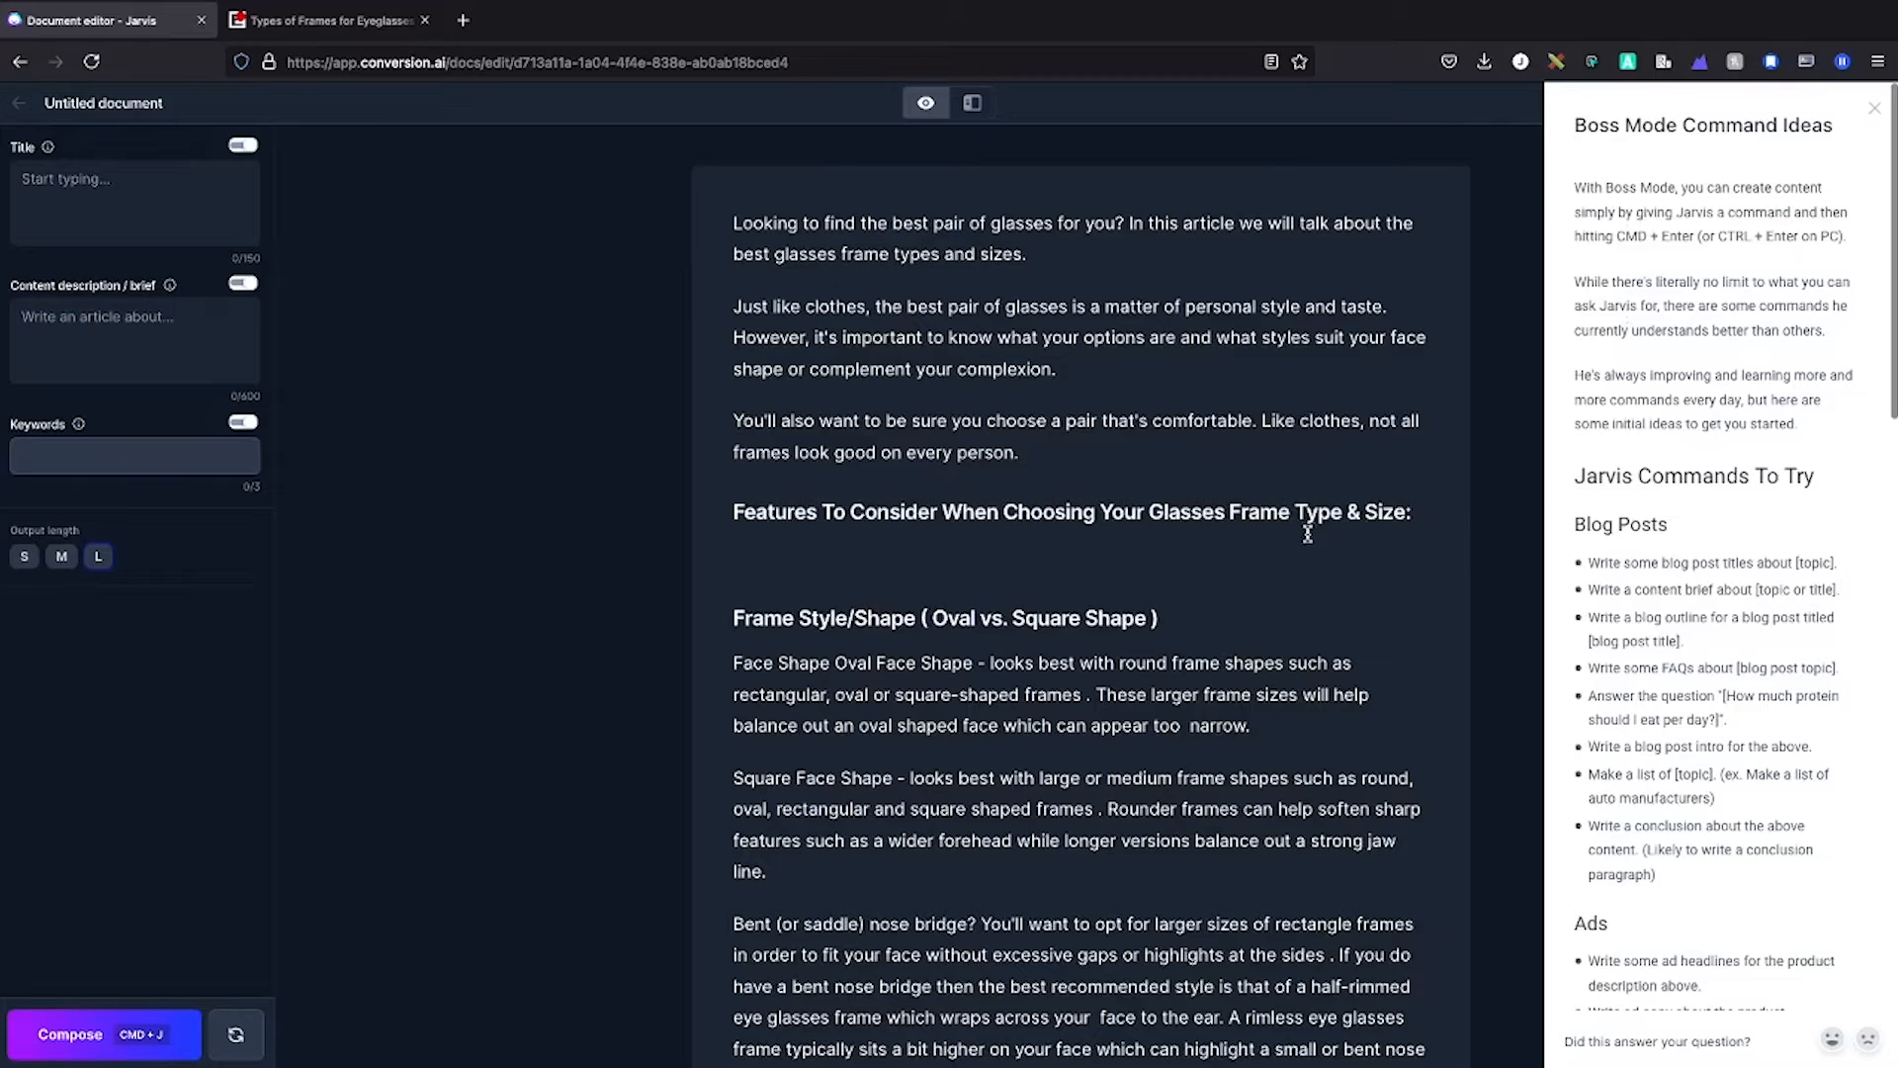
# Below the "Features To Consider" heading, add the command "Write me a faq about glasses frame sizes" and have Jarvis run it.
pyautogui.click(1107, 560)
pyautogui.write('Jasrvi')
pyautogui.press('BackSpace')
pyautogui.press('BackSpace')
pyautogui.press('BackSpace')
pyautogui.press('BackSpace')
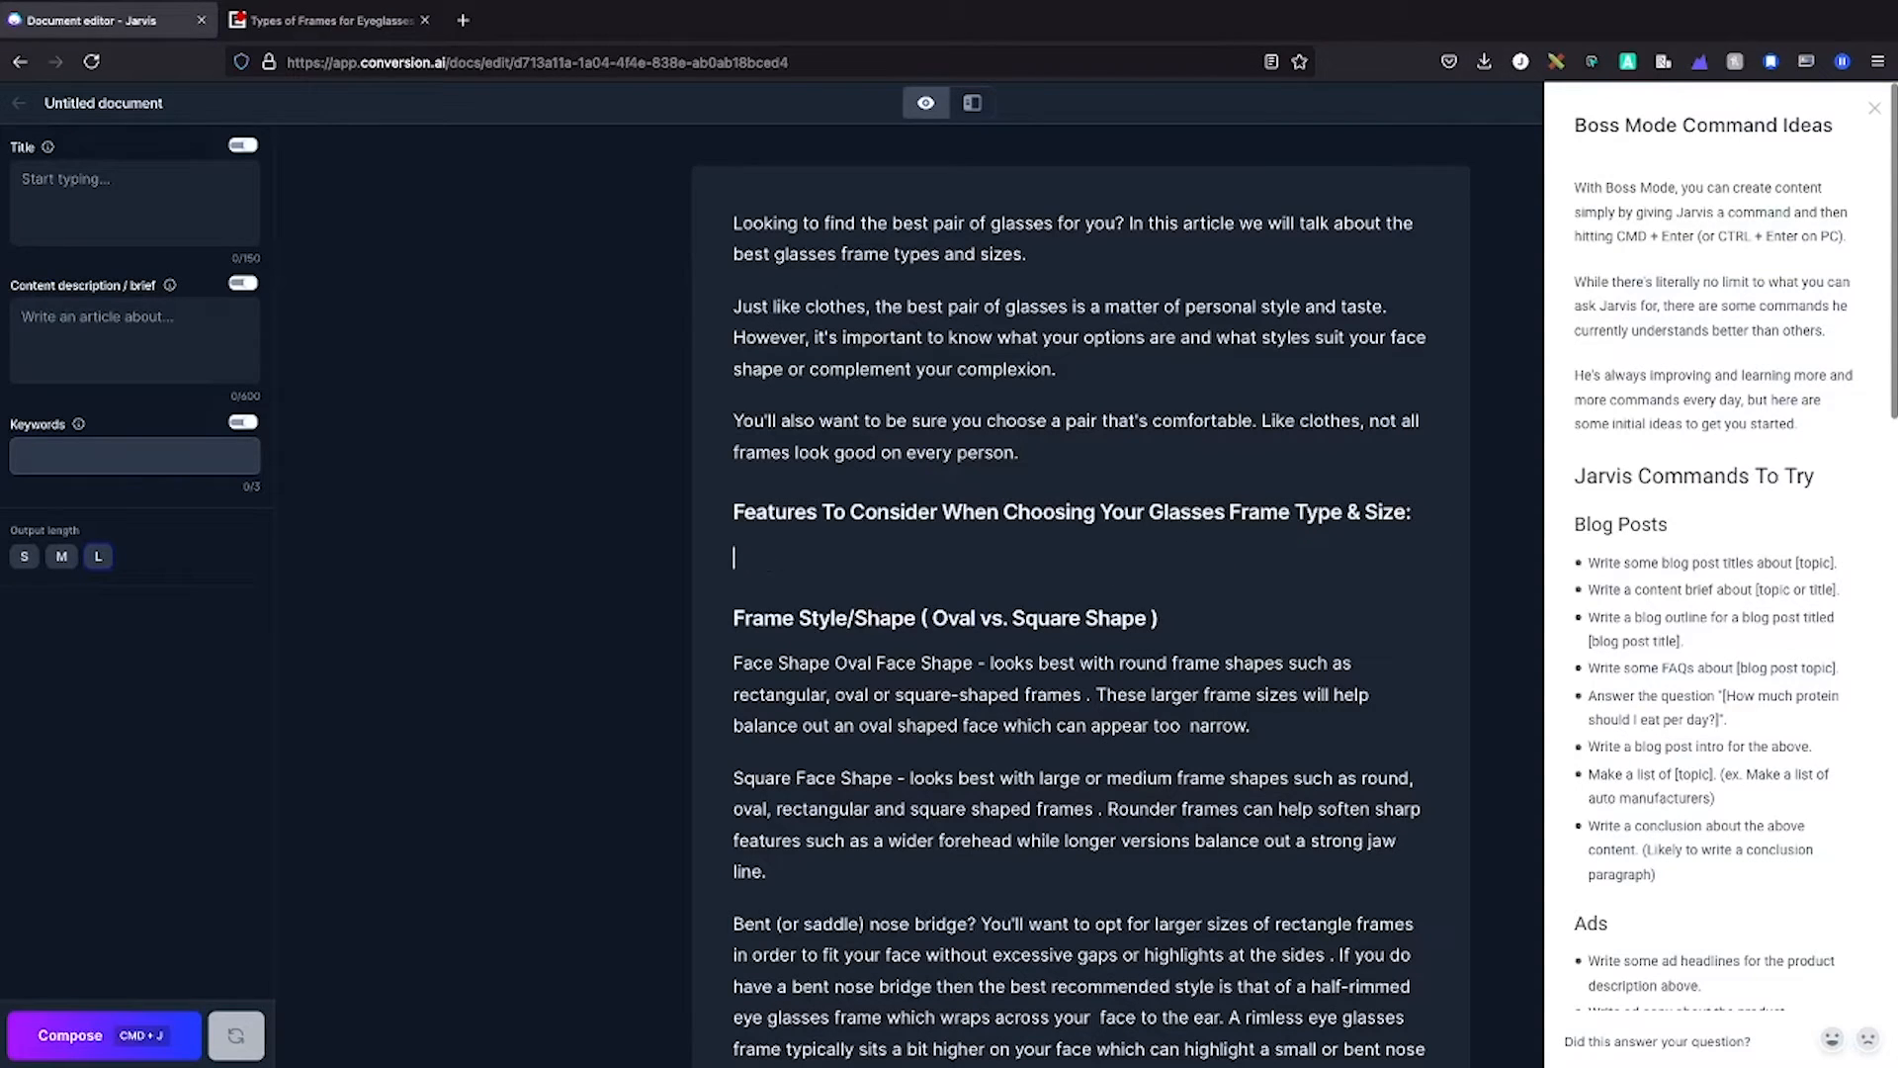
pyautogui.write('Write me a faq about')
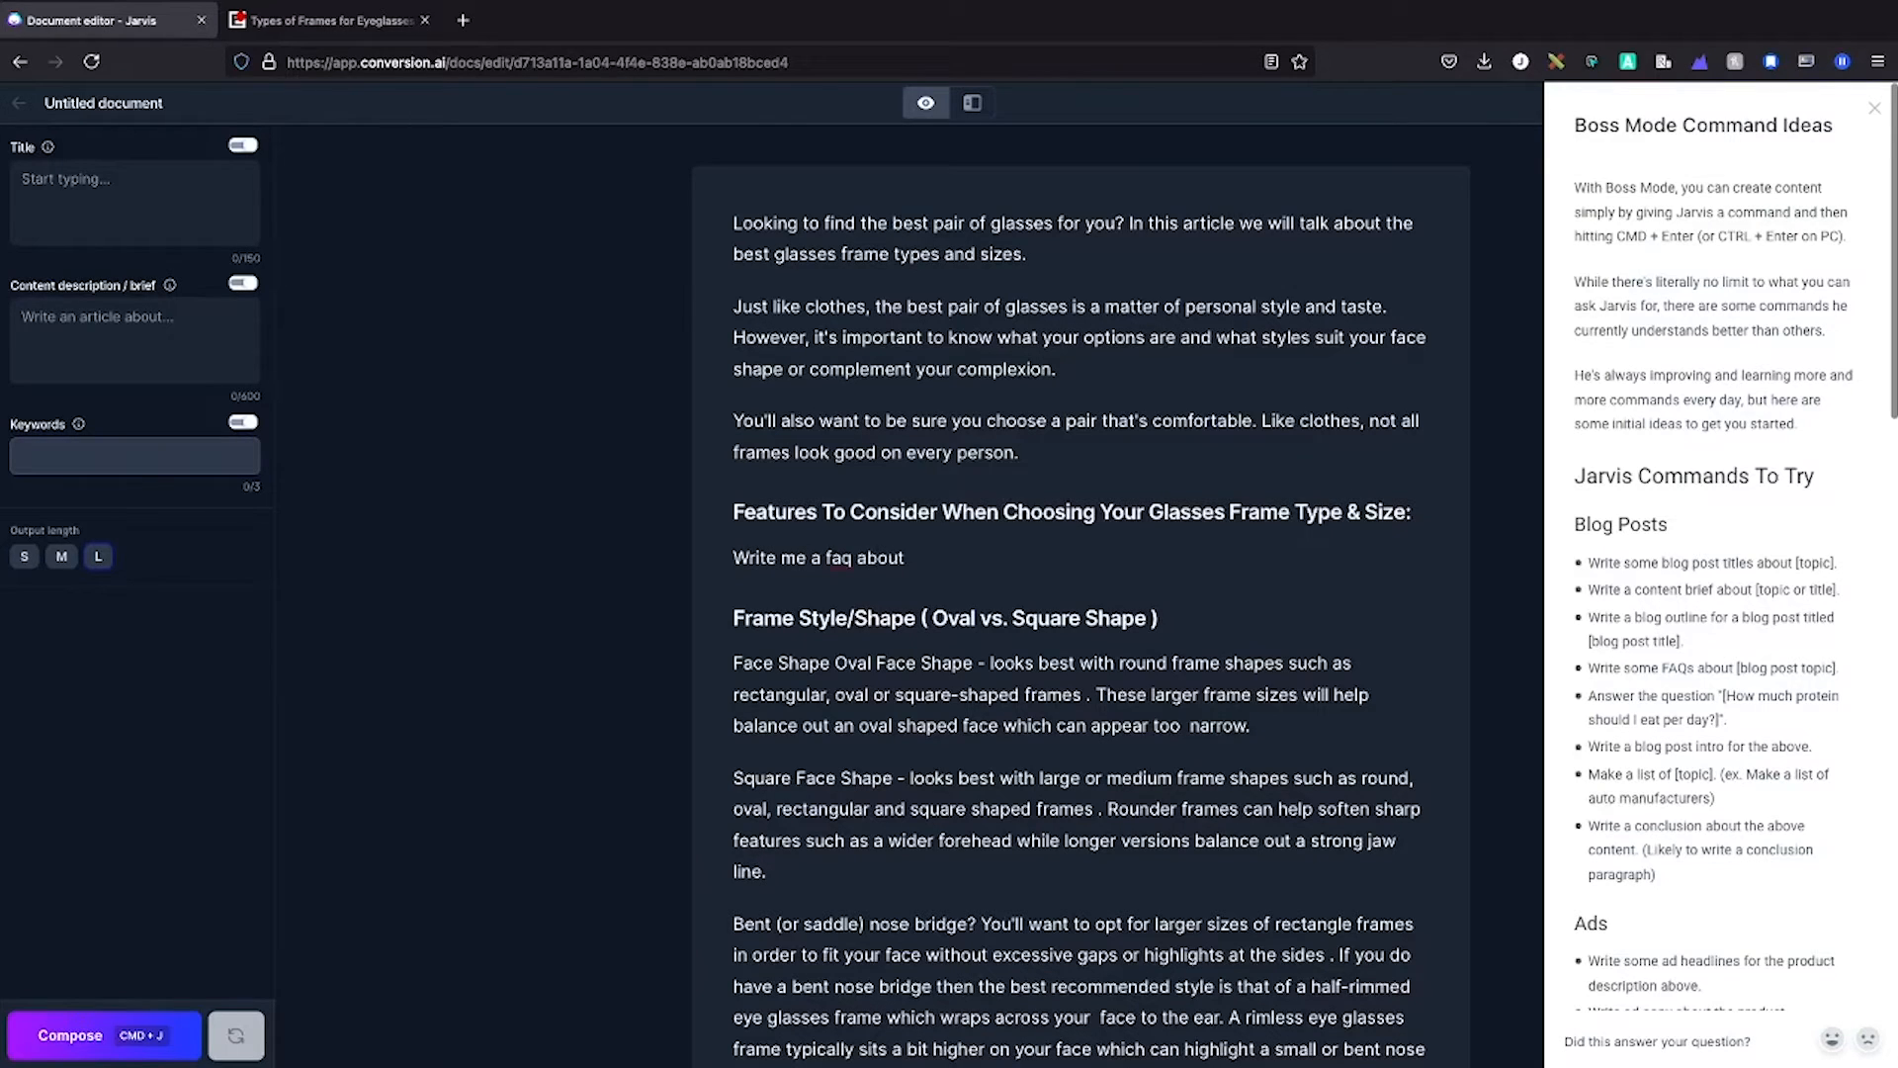
pyautogui.write(' glasses frame sizes')
pyautogui.hotkey('ctrl', 'Return')
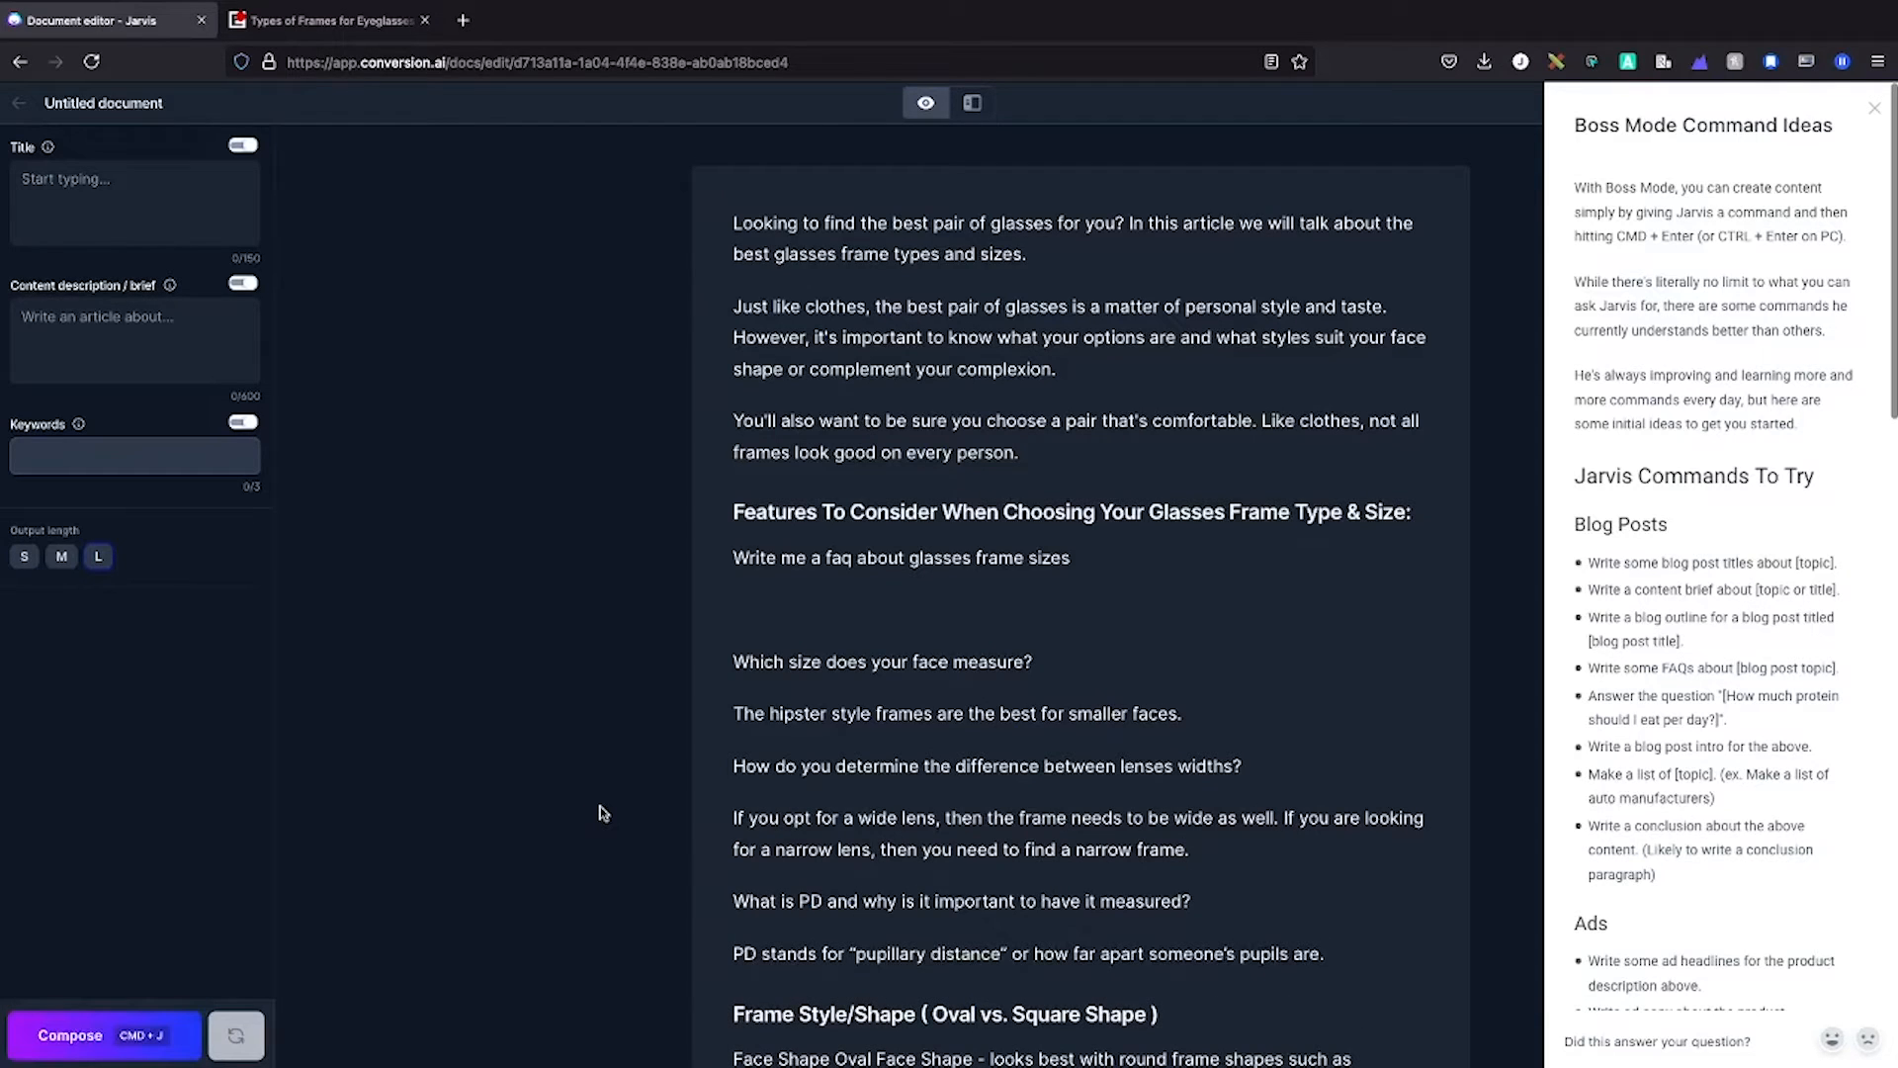
# Examine the generated FAQ questions and answers about face measurement, lens widths and PD.
pyautogui.scroll(-1, 778, 787)
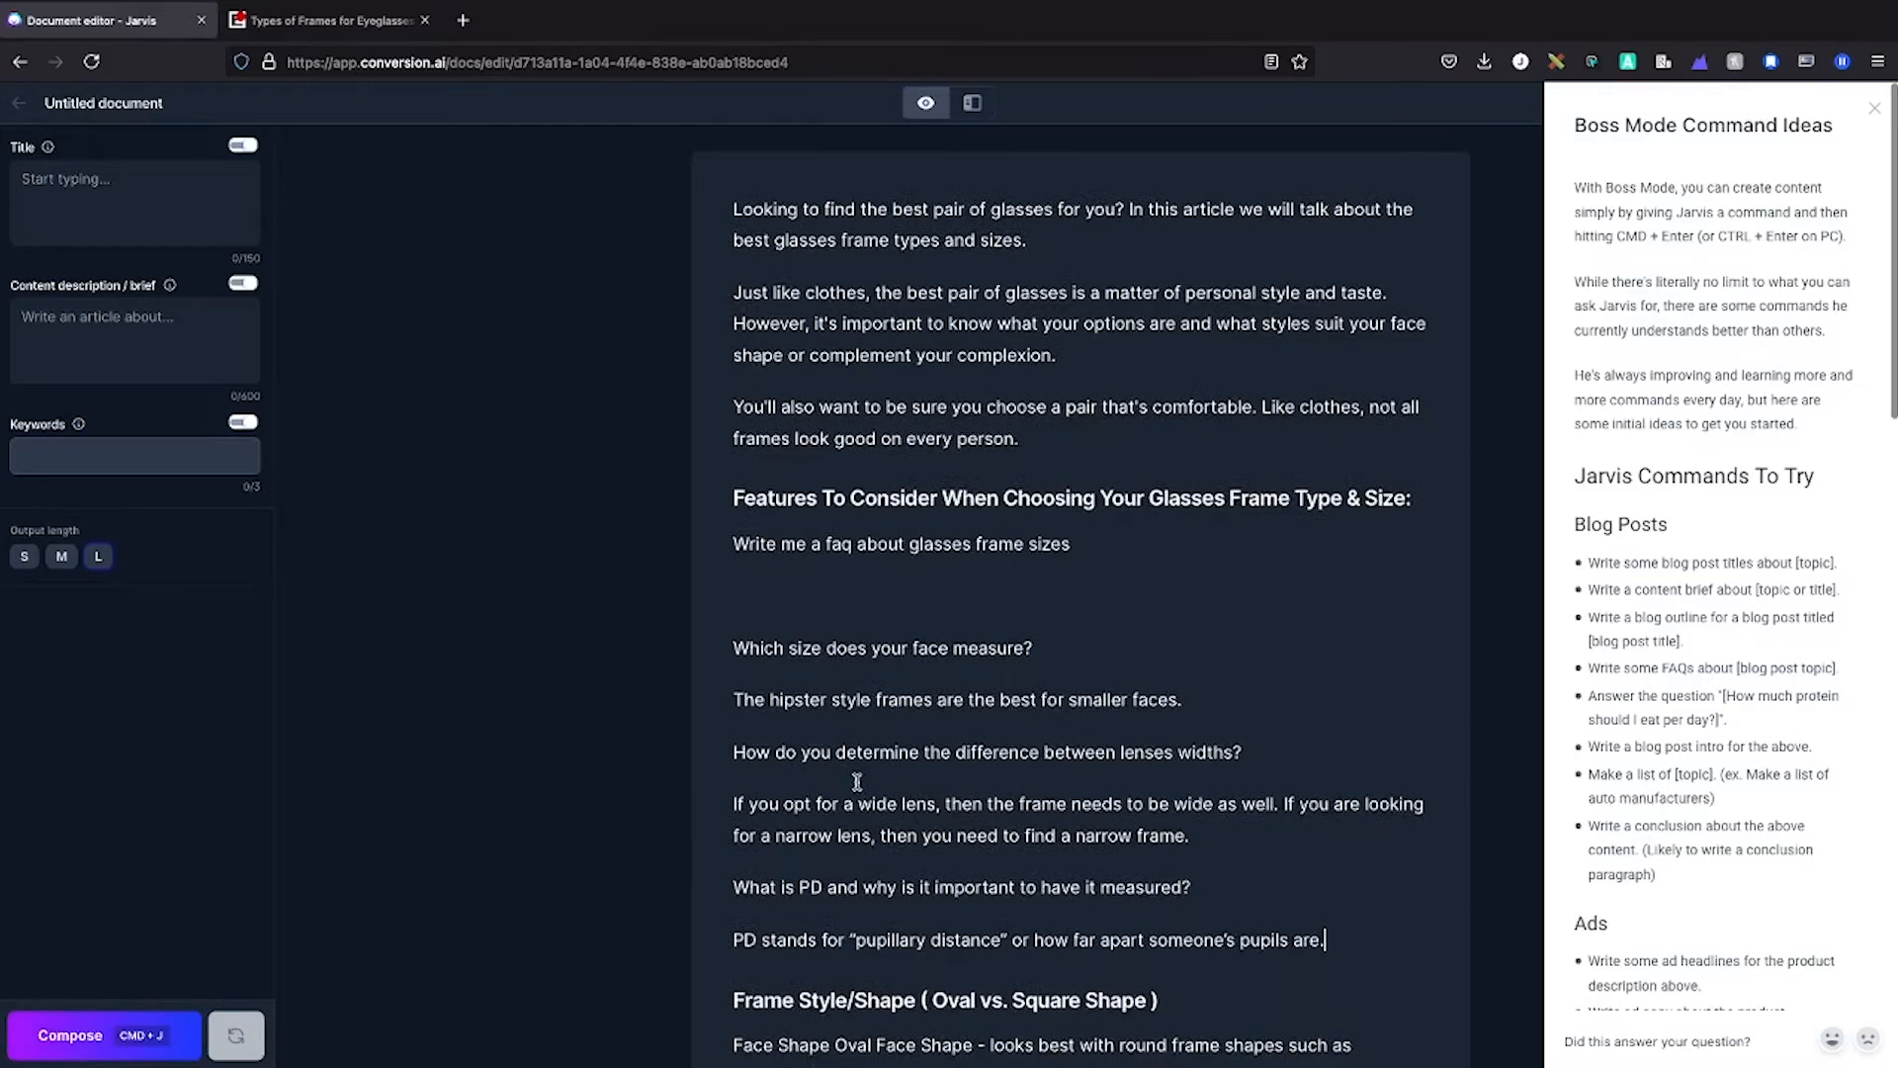
pyautogui.tripleClick(865, 870)
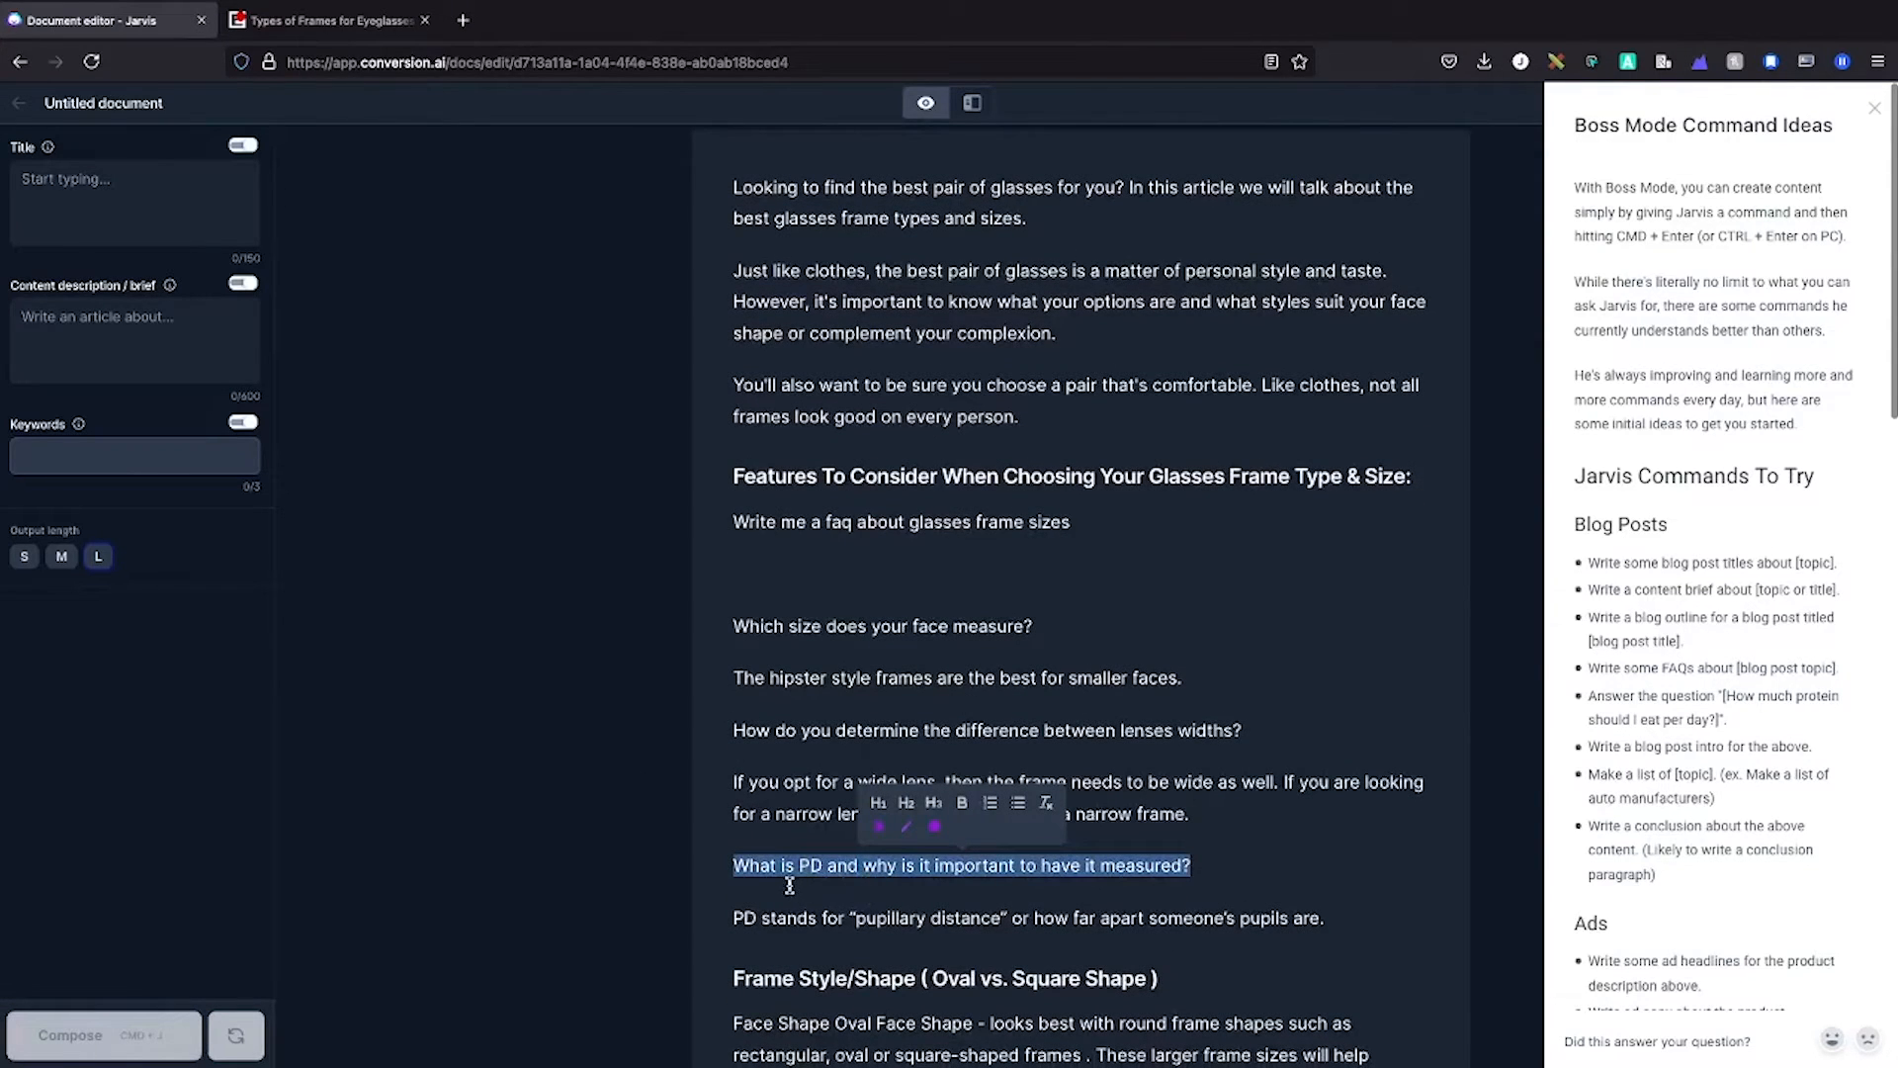
pyautogui.scroll(-1, 781, 890)
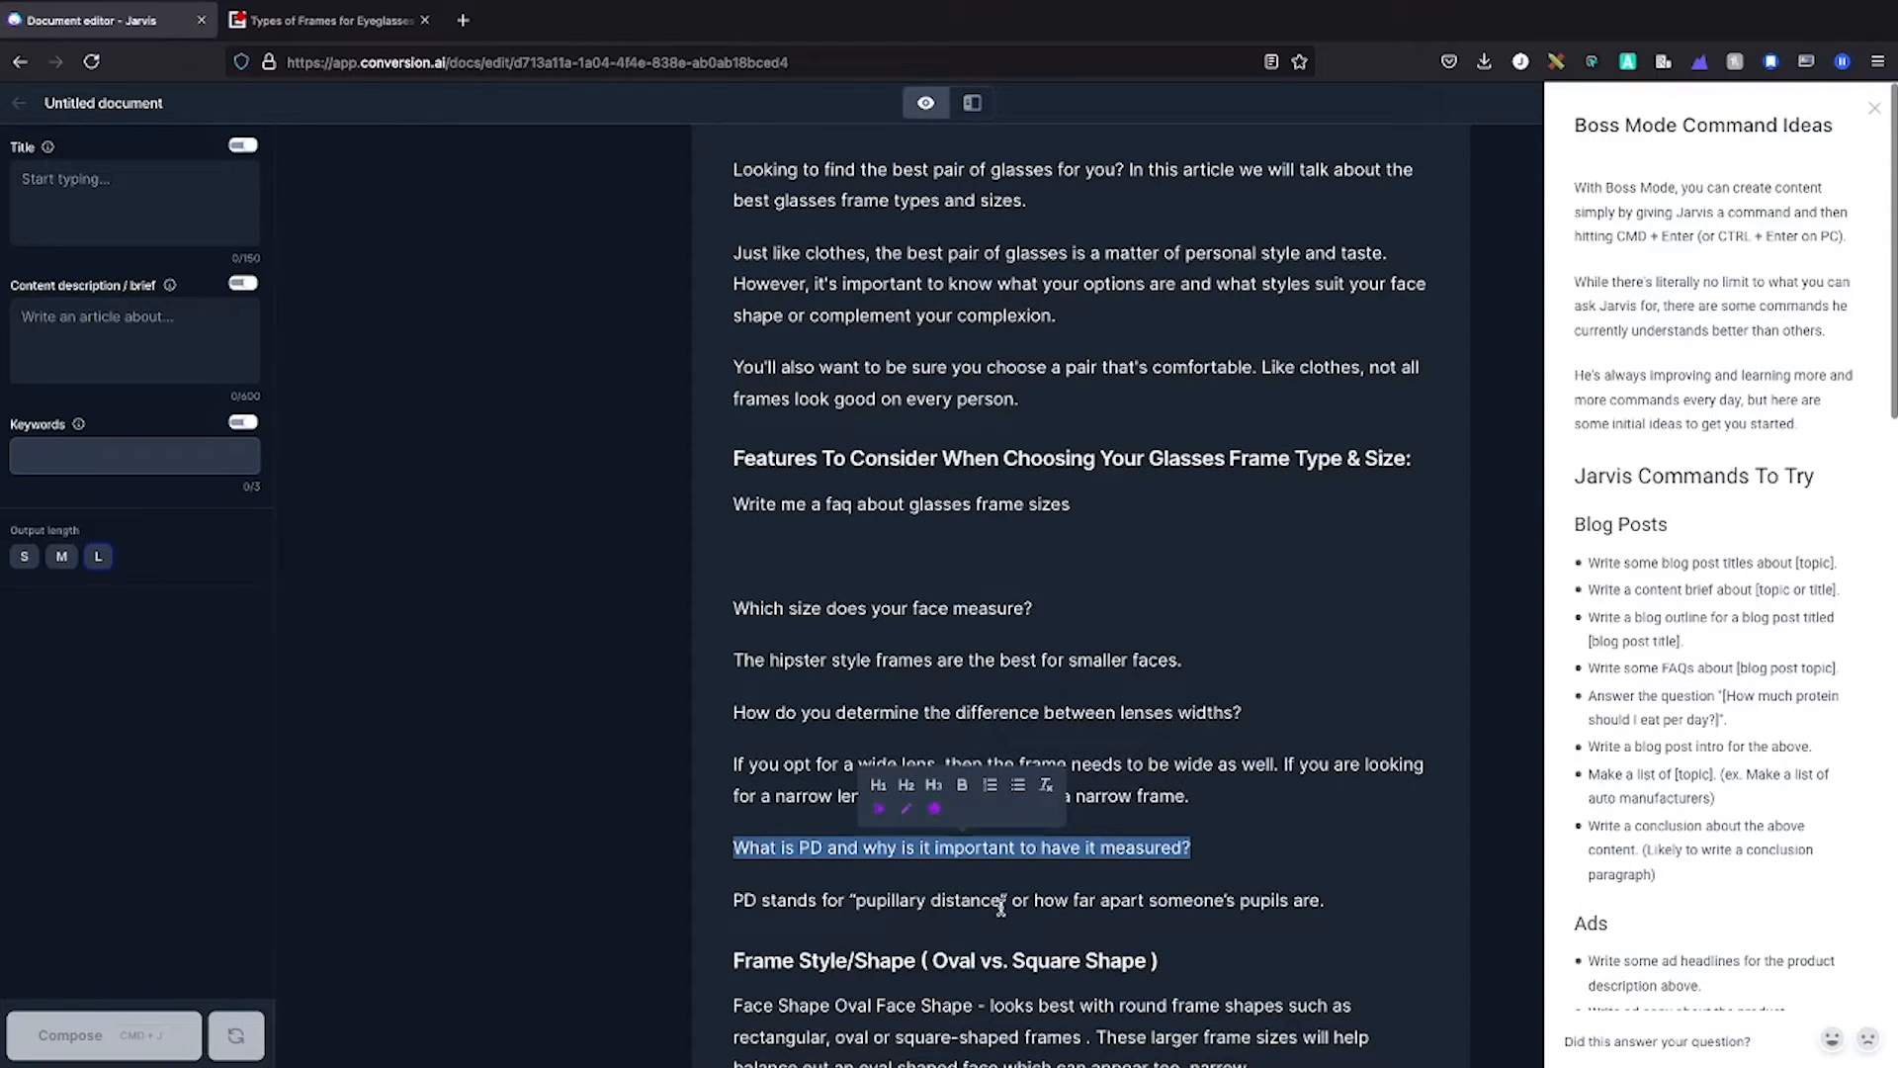
pyautogui.click(1076, 872)
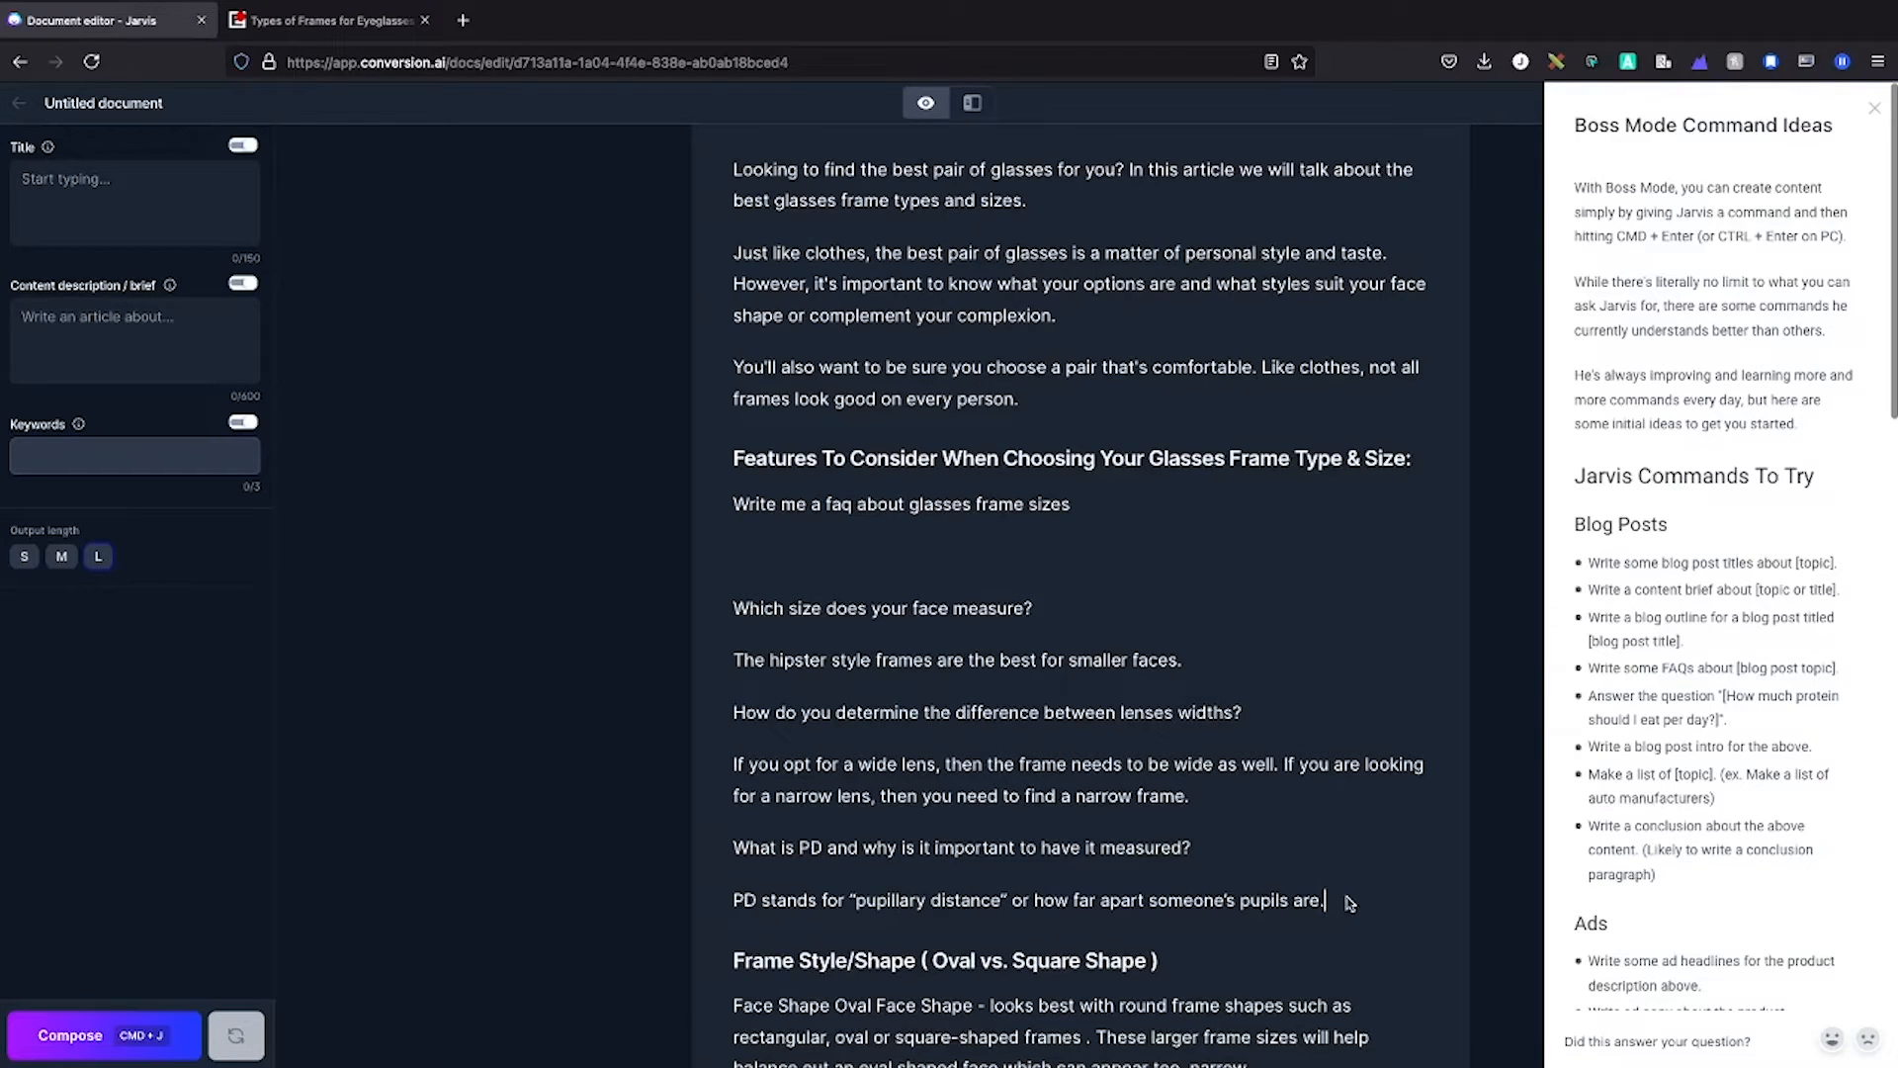
pyautogui.moveTo(1345, 897); pyautogui.dragTo(718, 608)
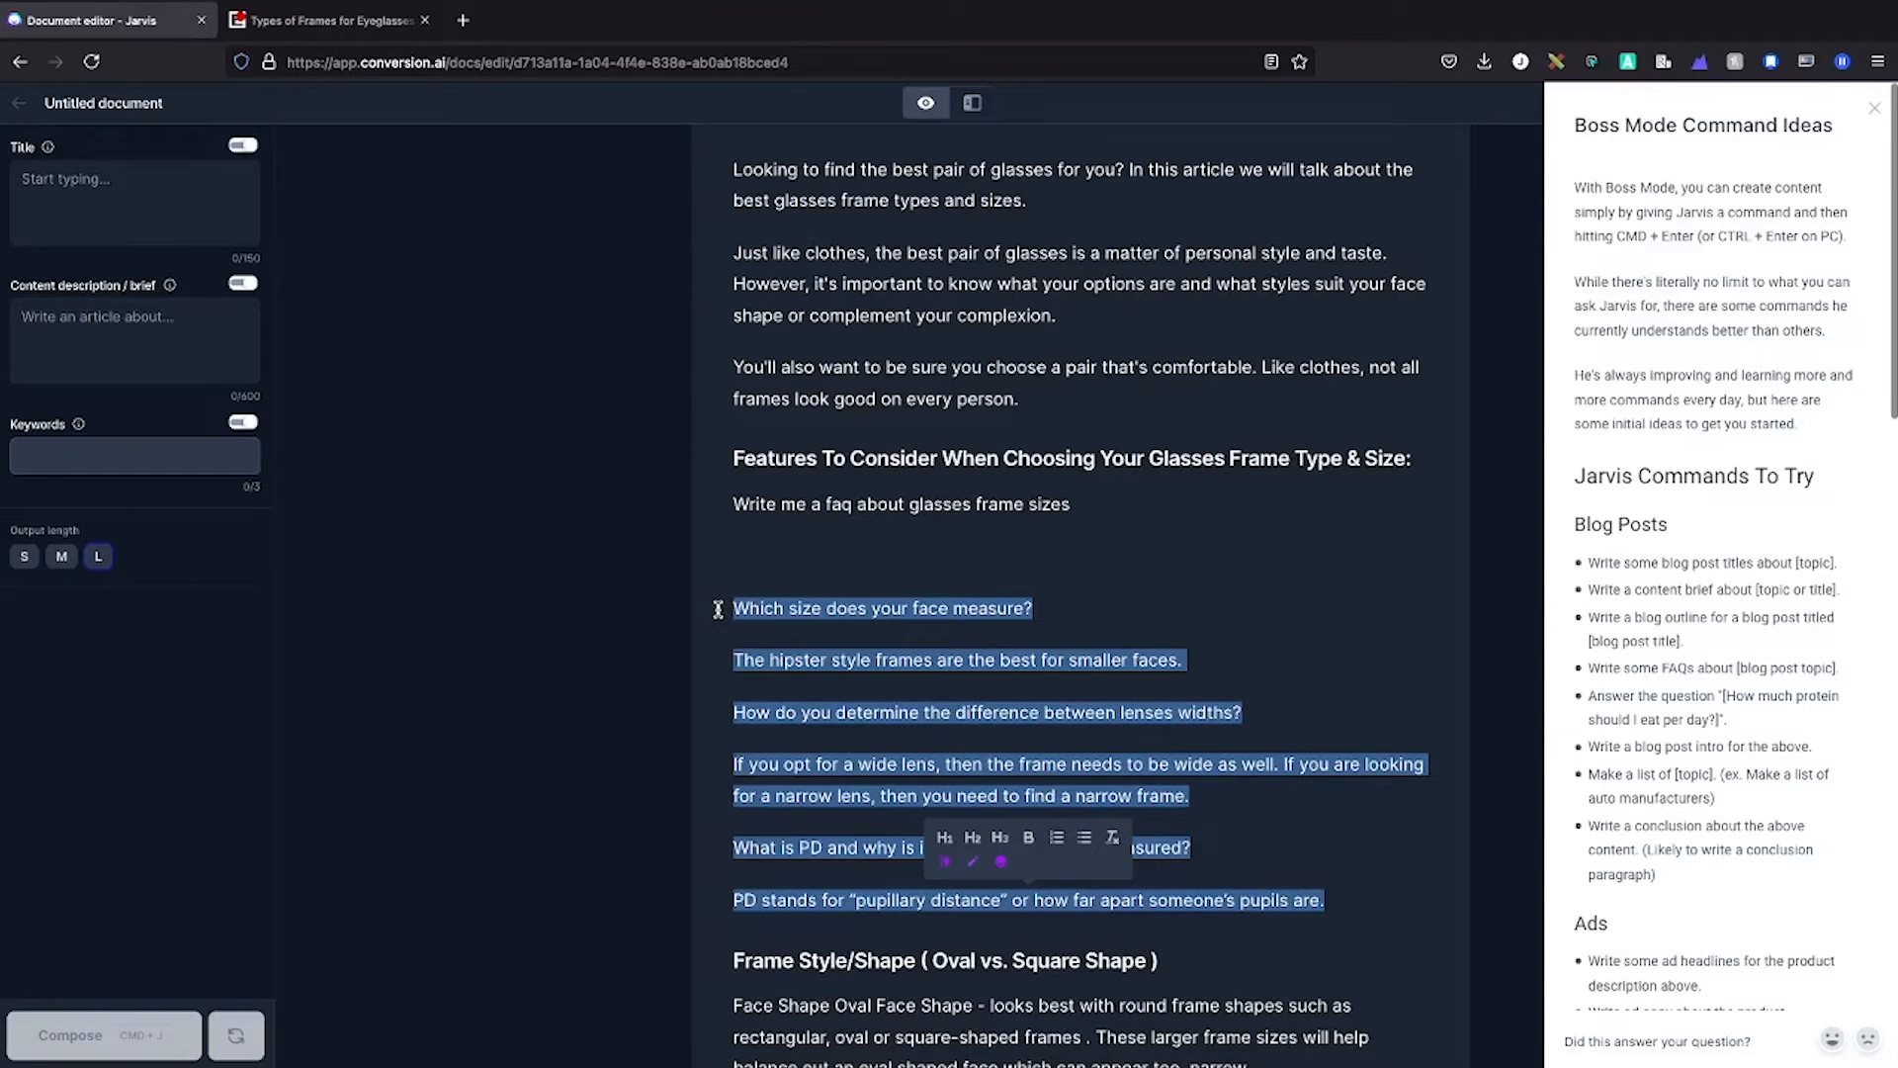
pyautogui.click(718, 608)
# Below the FAQ's last answer, add the command "make a list of glasses brands" and have Jarvis run it.
pyautogui.scroll(-3, 1018, 821)
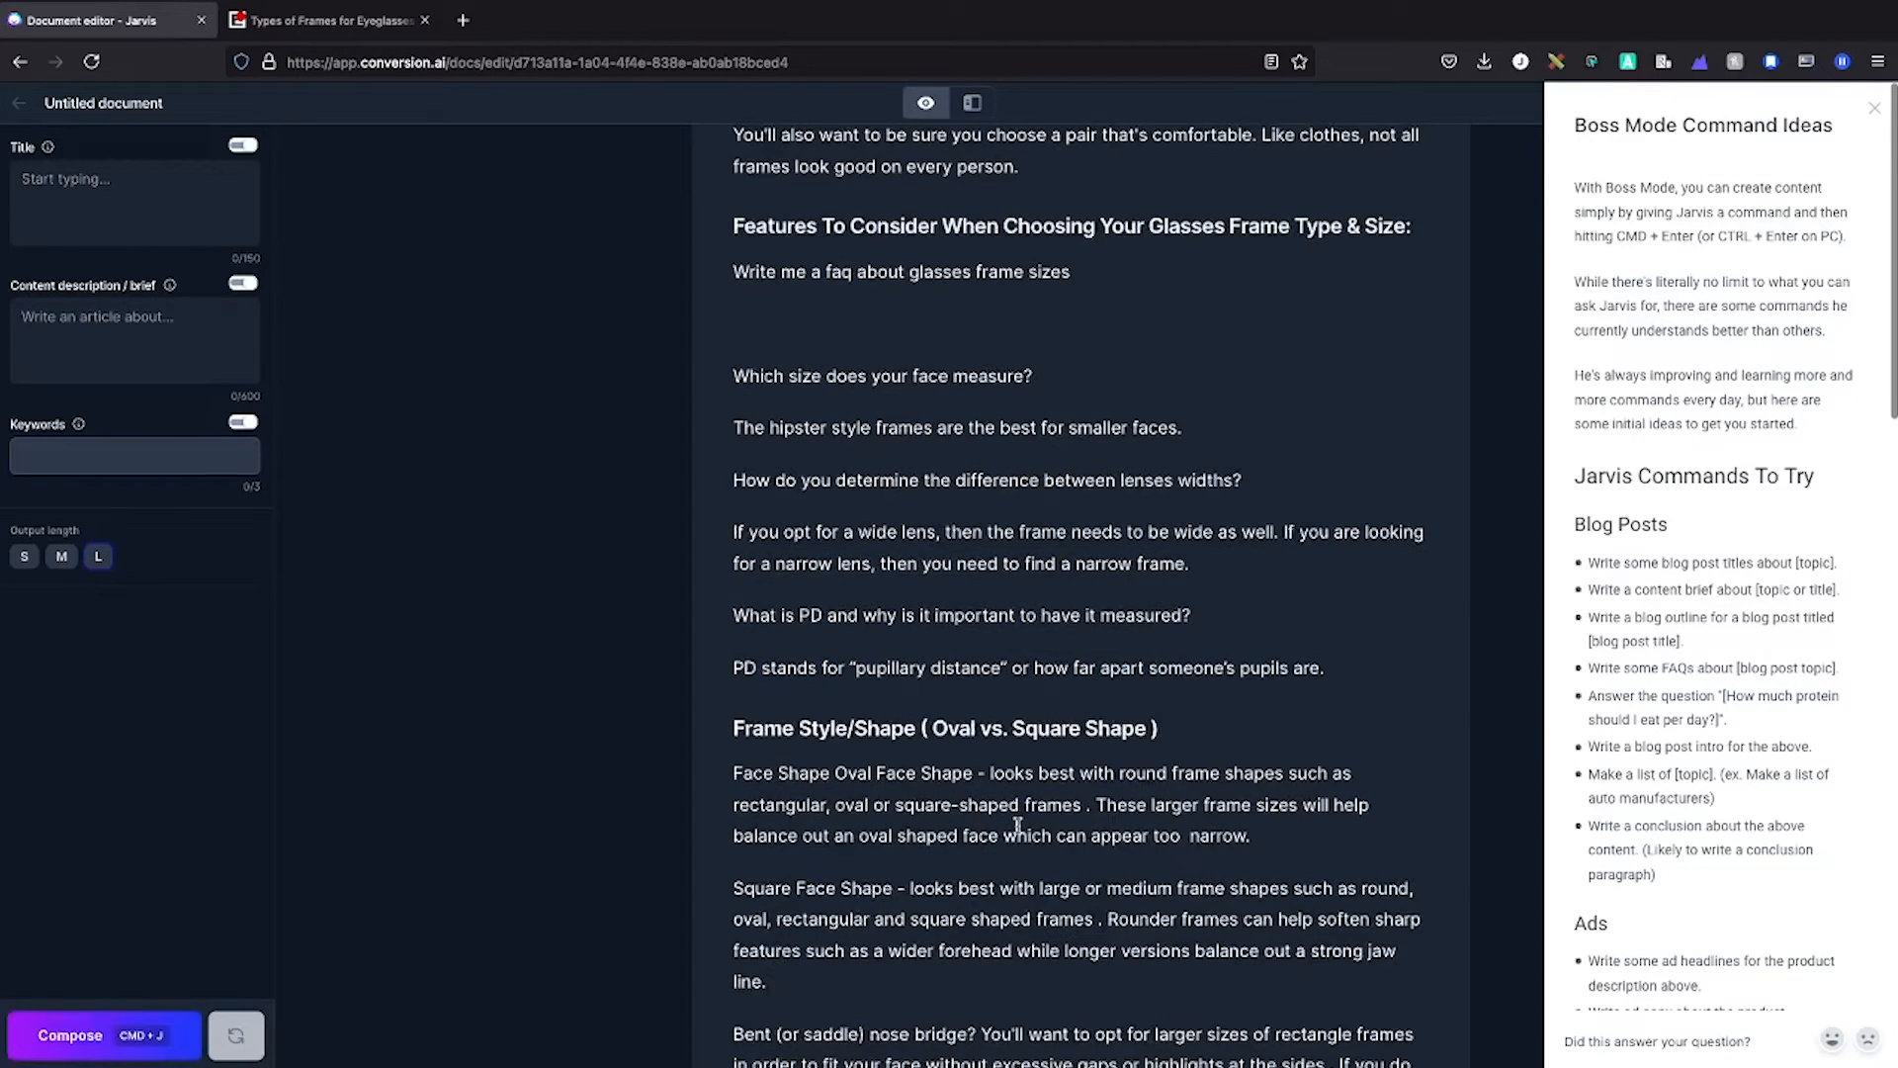
pyautogui.click(1361, 671)
pyautogui.press('Return')
pyautogui.press('Return')
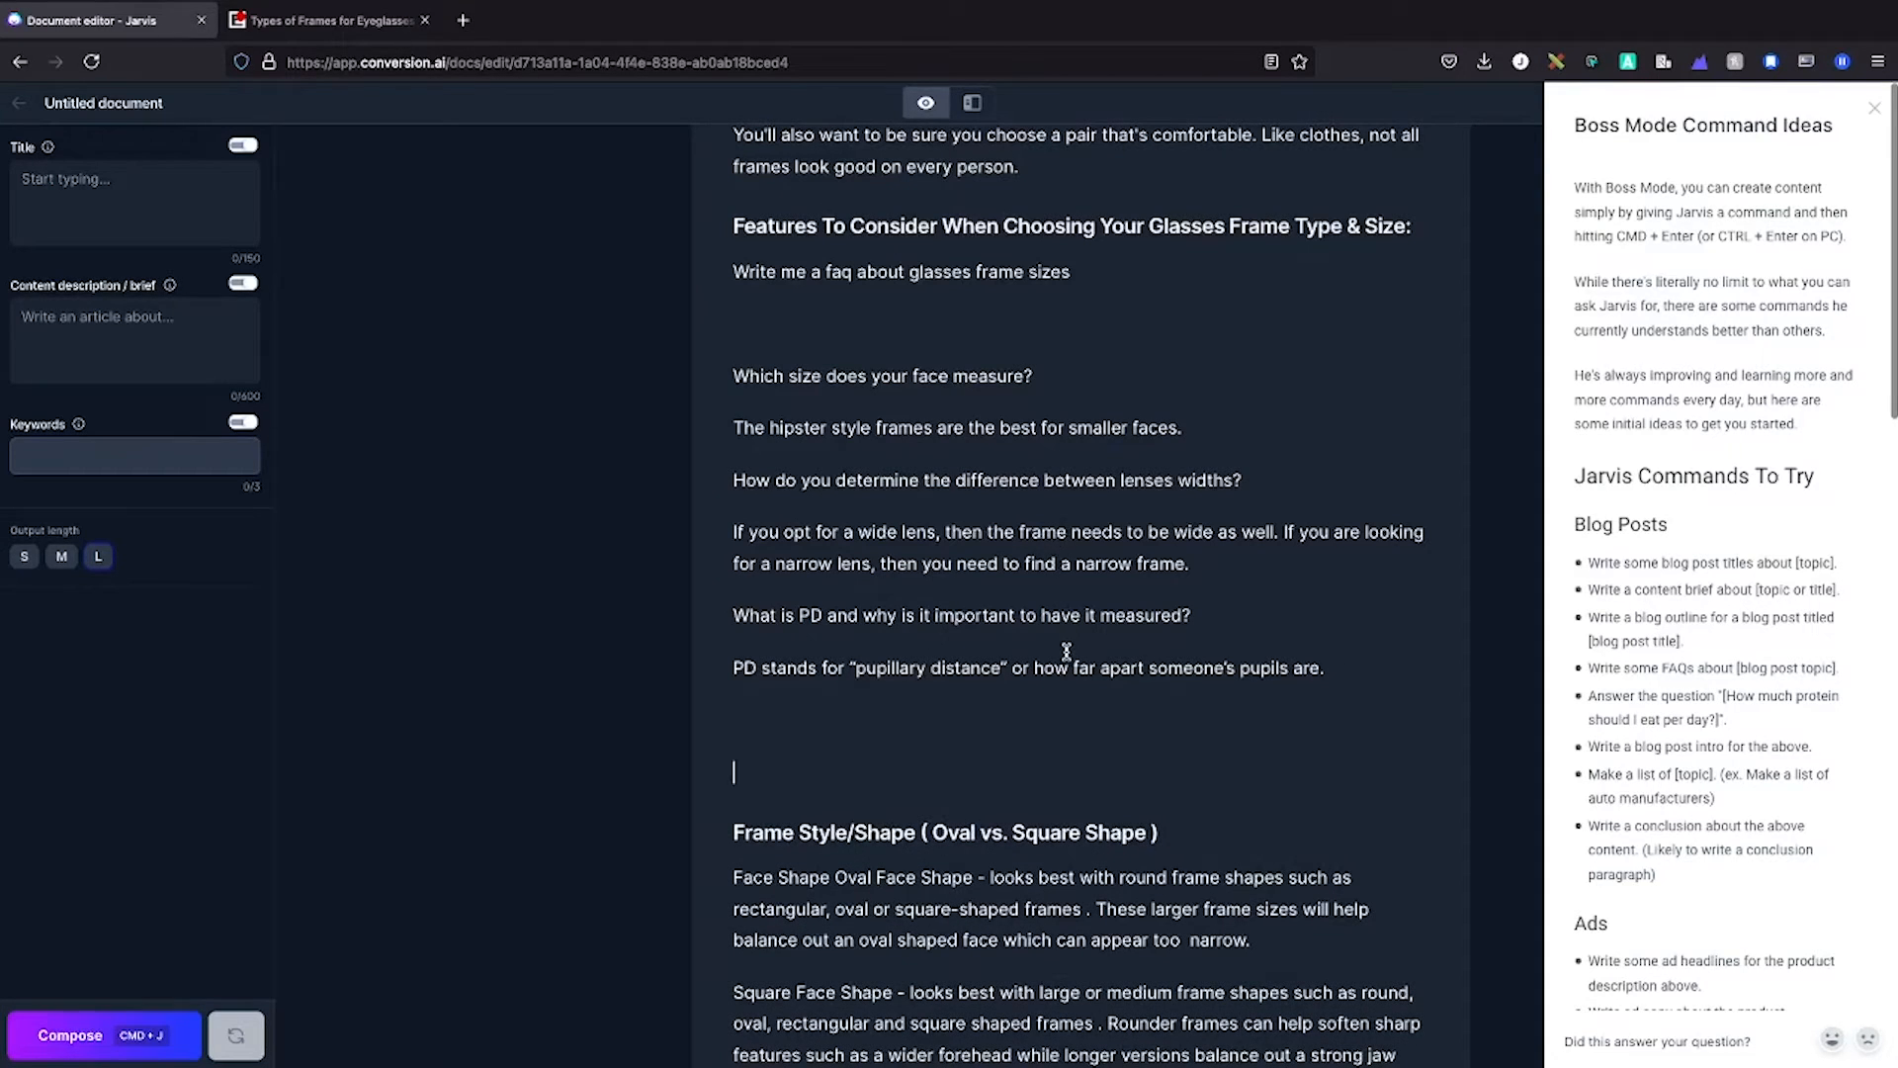
pyautogui.write('make a lsit')
pyautogui.press('BackSpace')
pyautogui.write('ist of glasses brands')
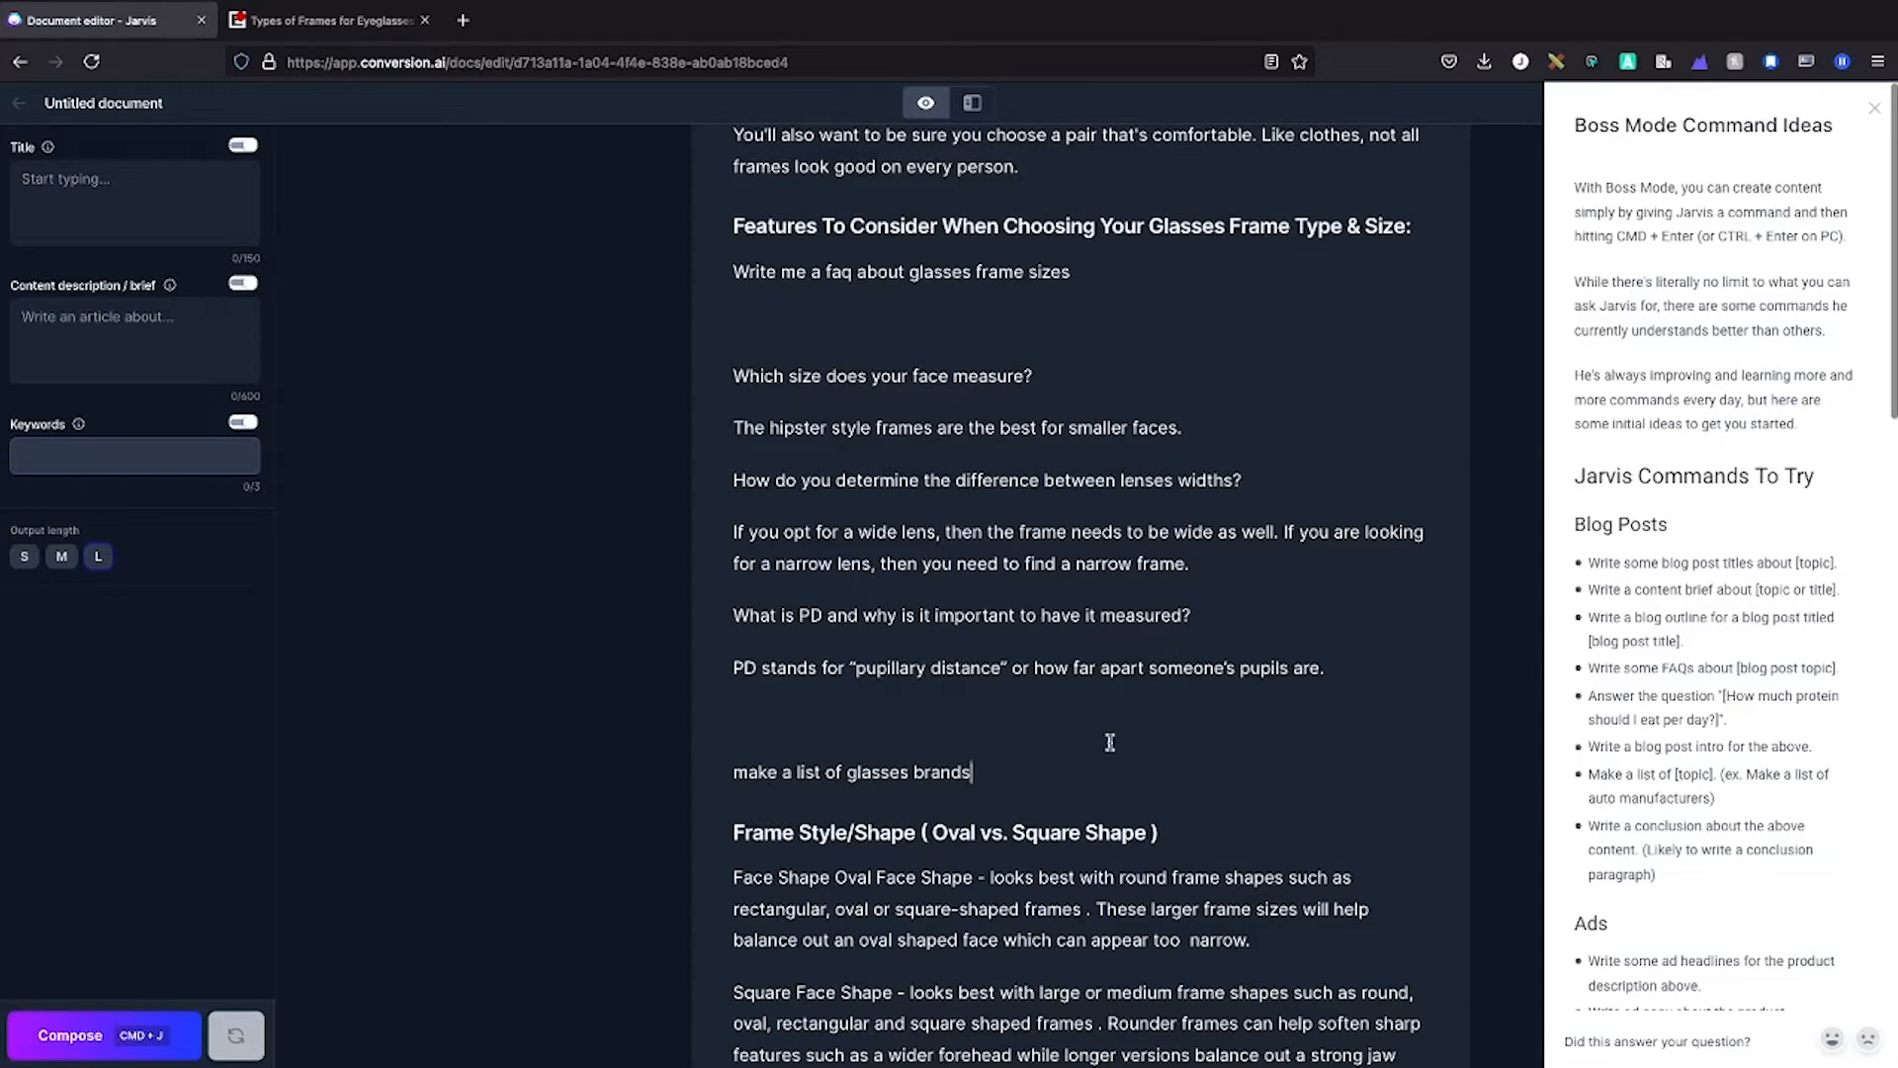
pyautogui.hotkey('ctrl', 'Return')
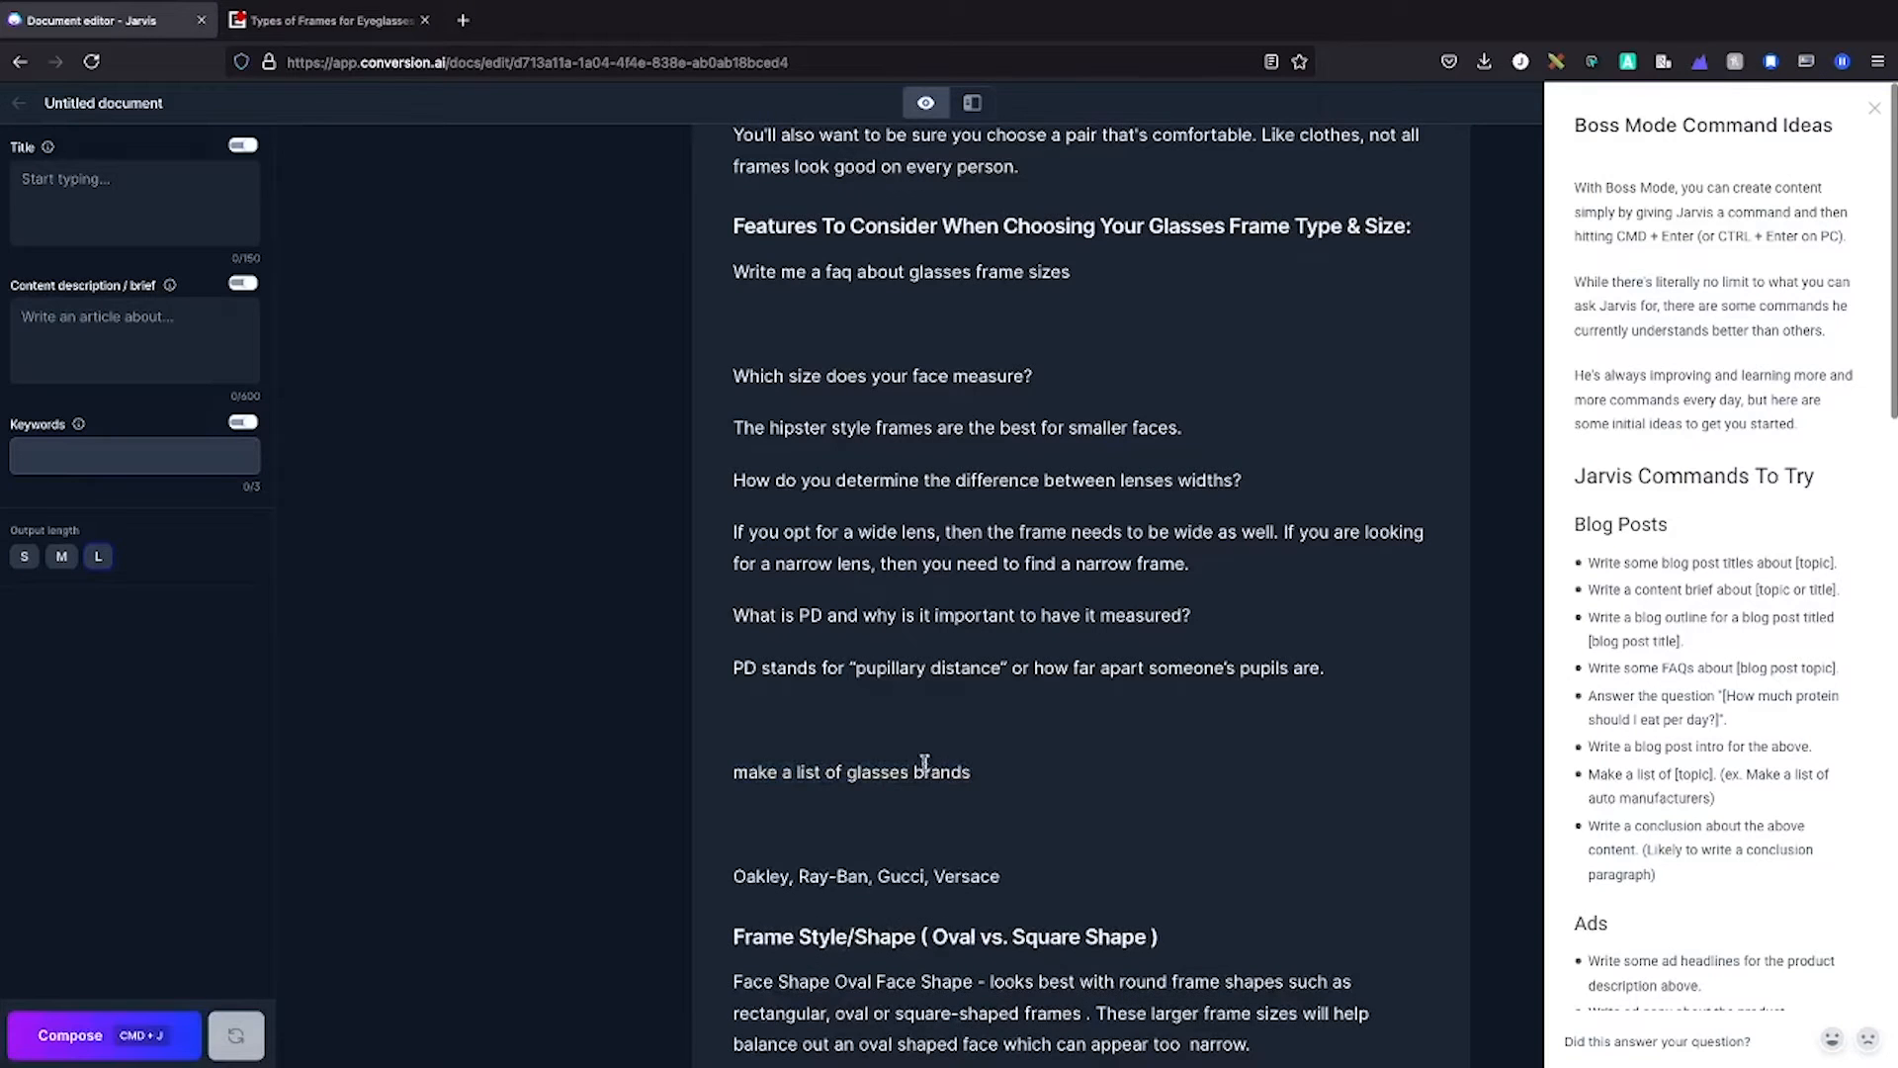
# Below the brand list, add the command "write a paragraph about the history of Ray-Ban" and have Jarvis run it.
pyautogui.scroll(-1, 886, 859)
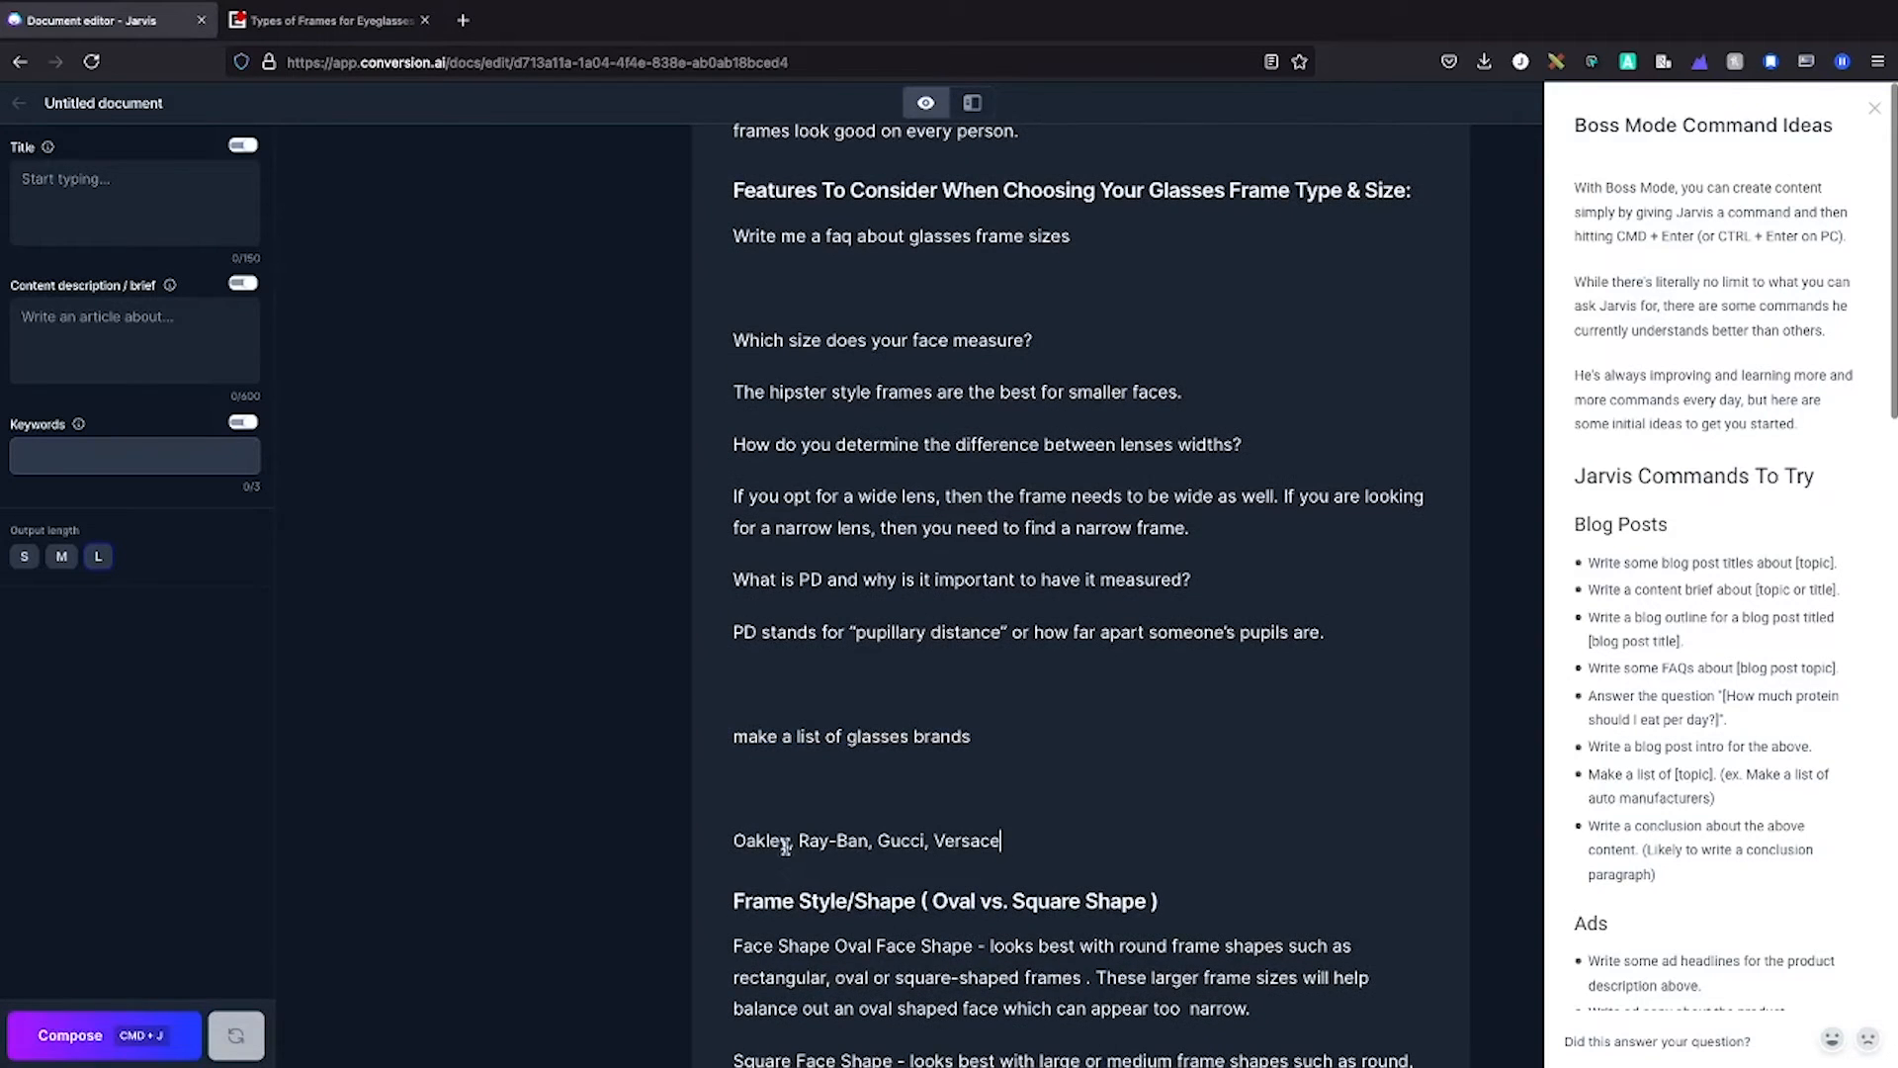
pyautogui.scroll(-1, 946, 825)
pyautogui.click(1000, 808)
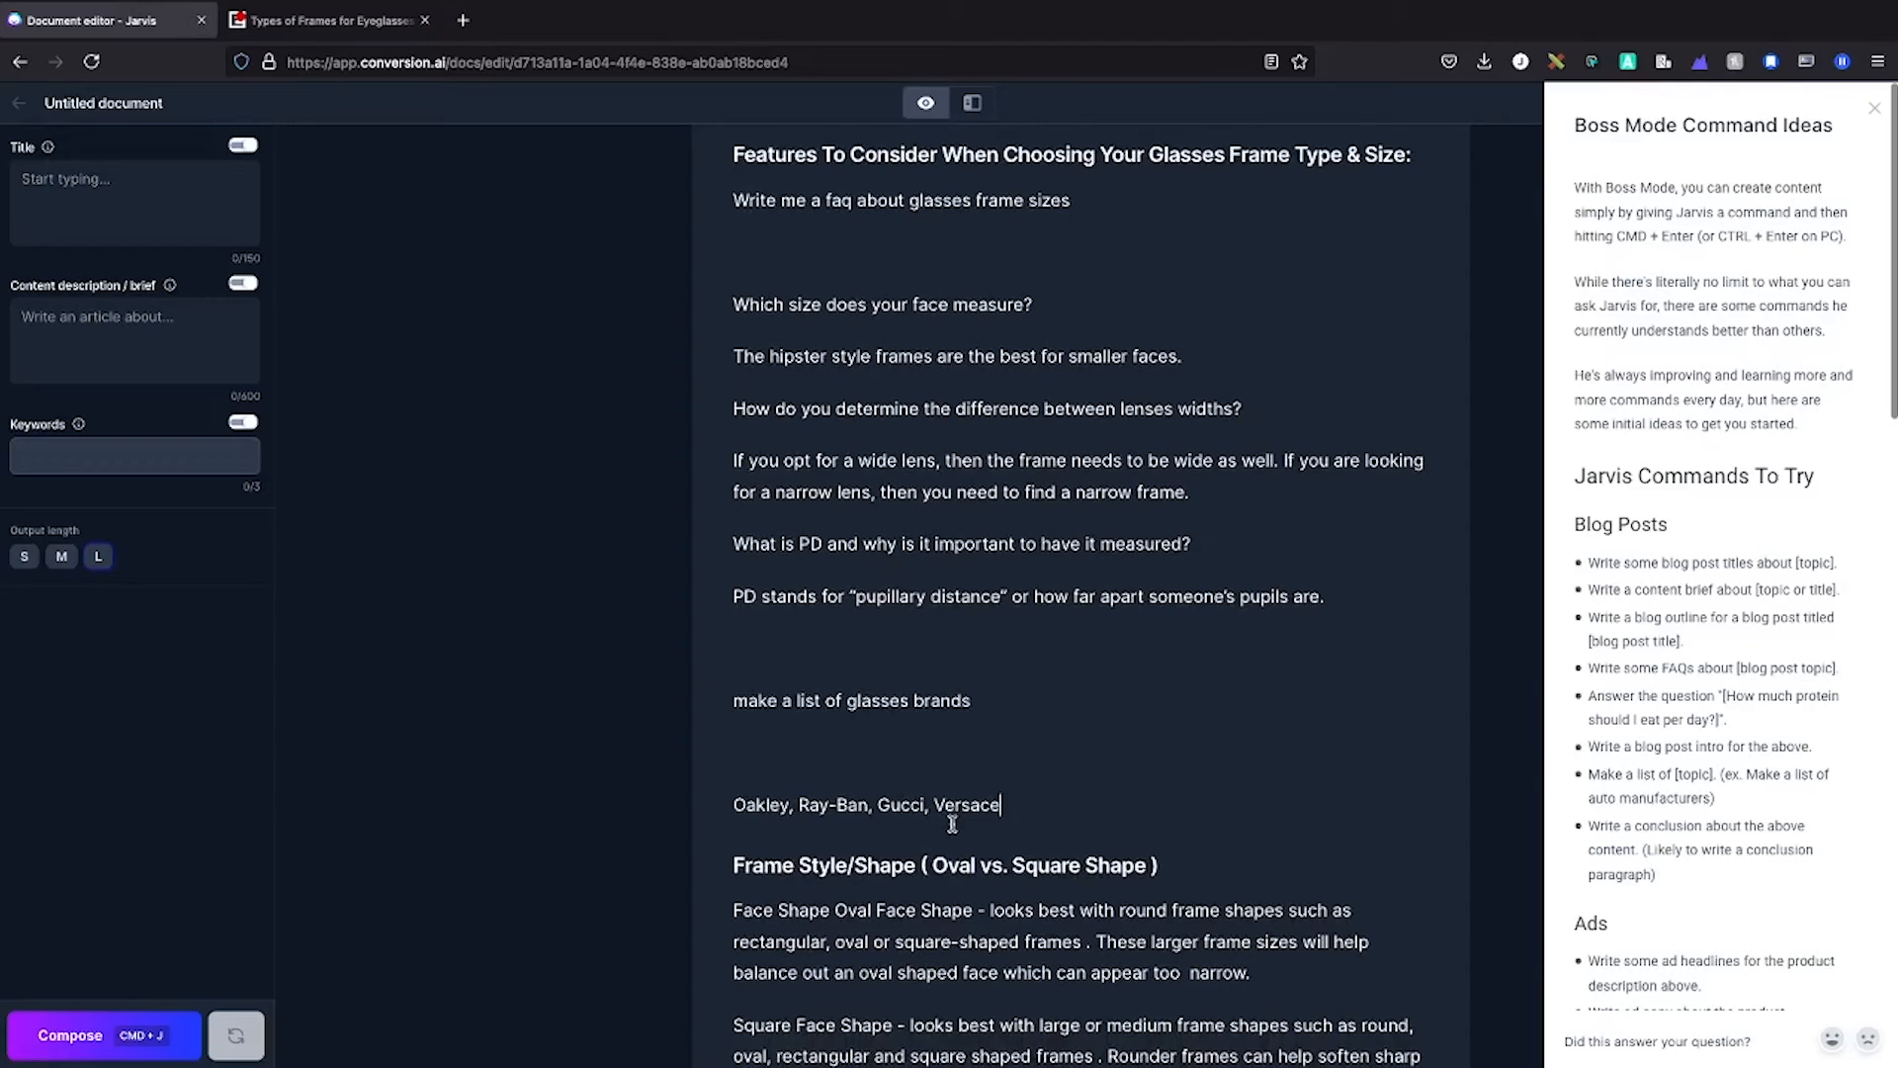
pyautogui.press('Return')
pyautogui.press('Return')
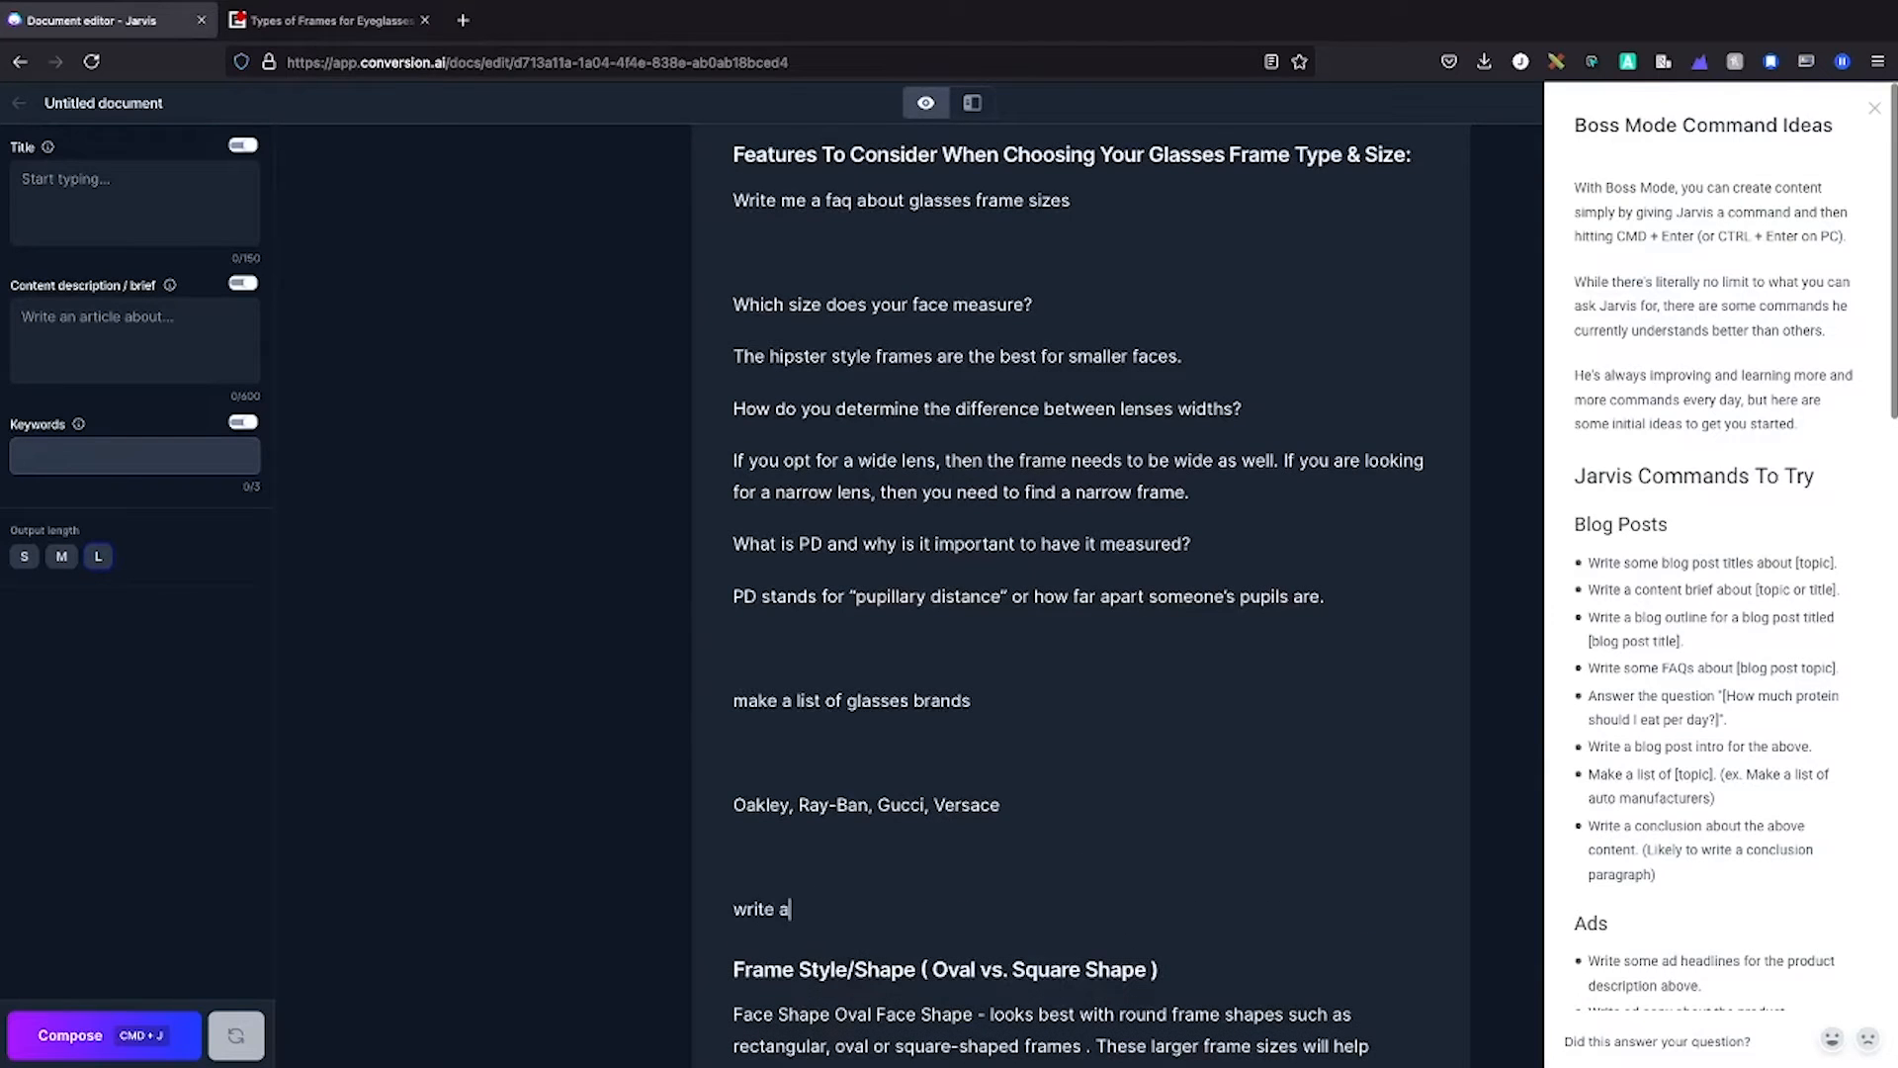
pyautogui.write('write a paragraph about the histor')
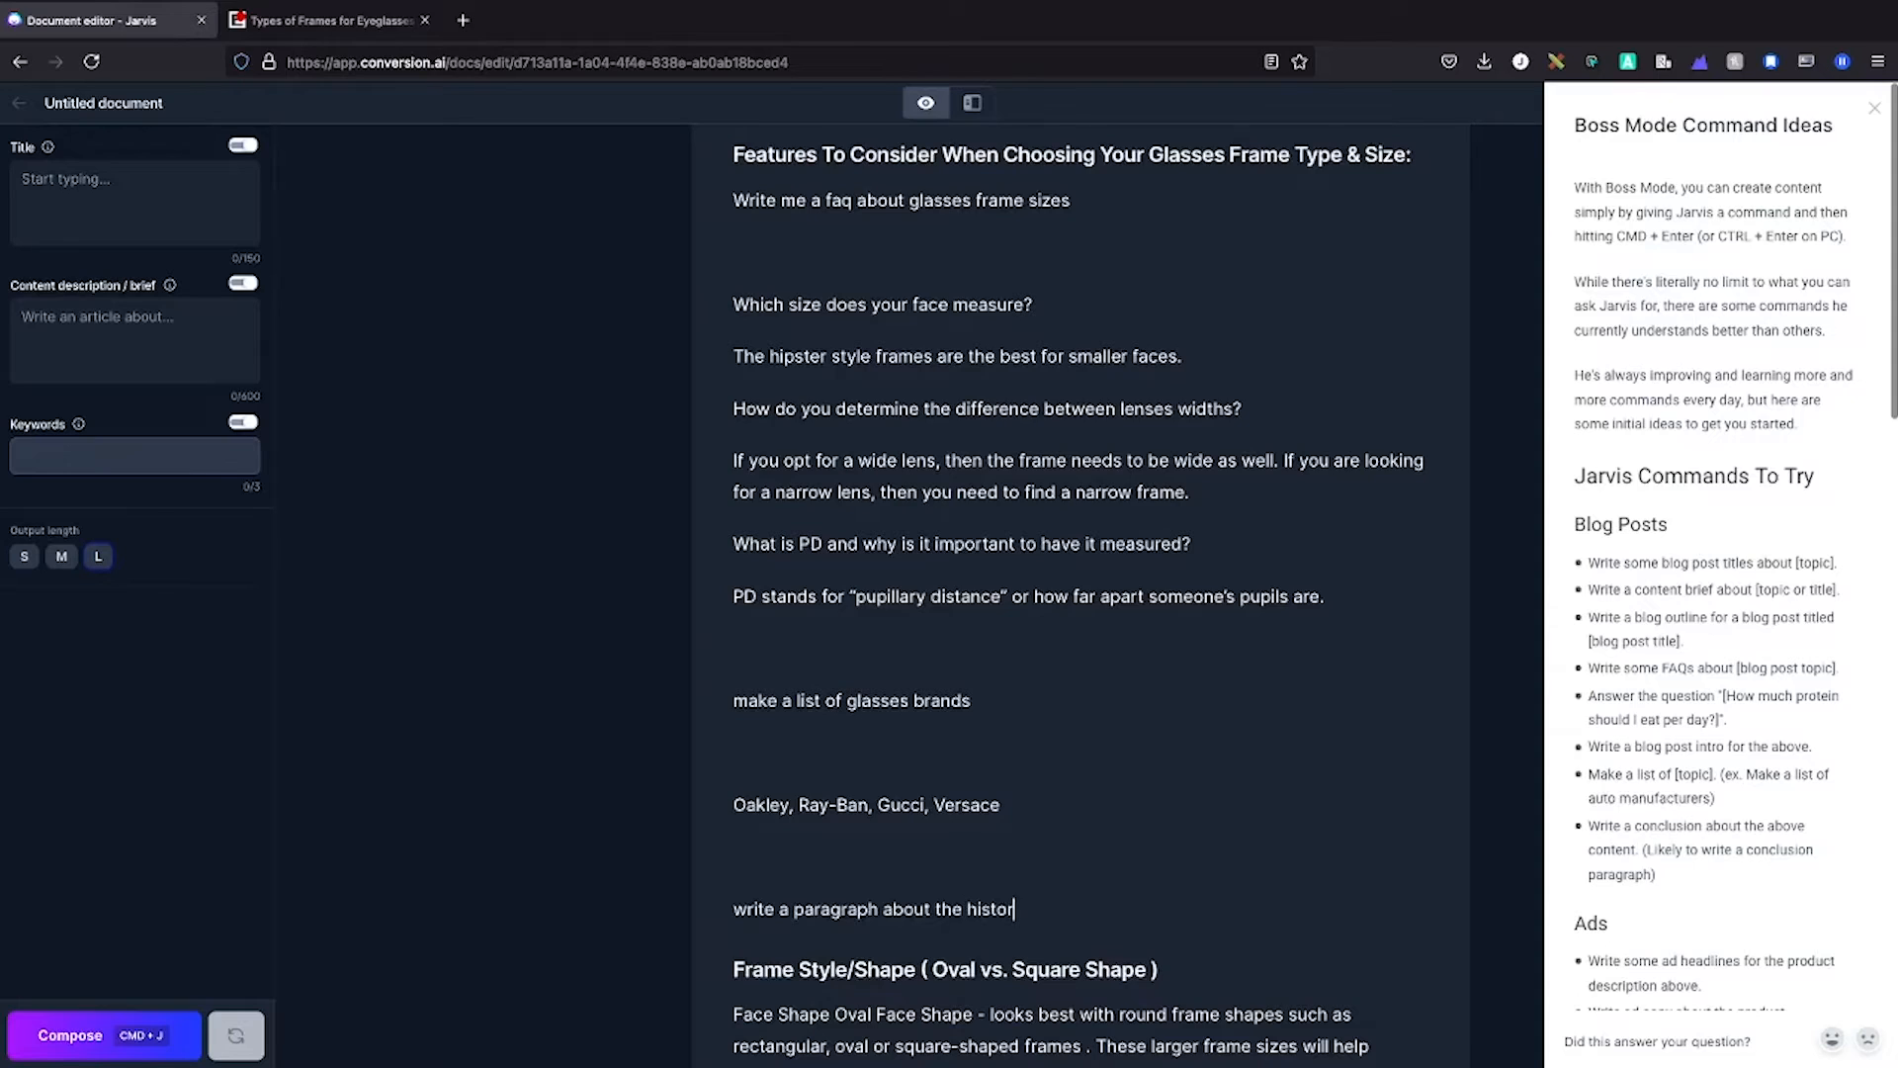
pyautogui.write('y of Ray-Ban')
pyautogui.hotkey('ctrl', 'Return')
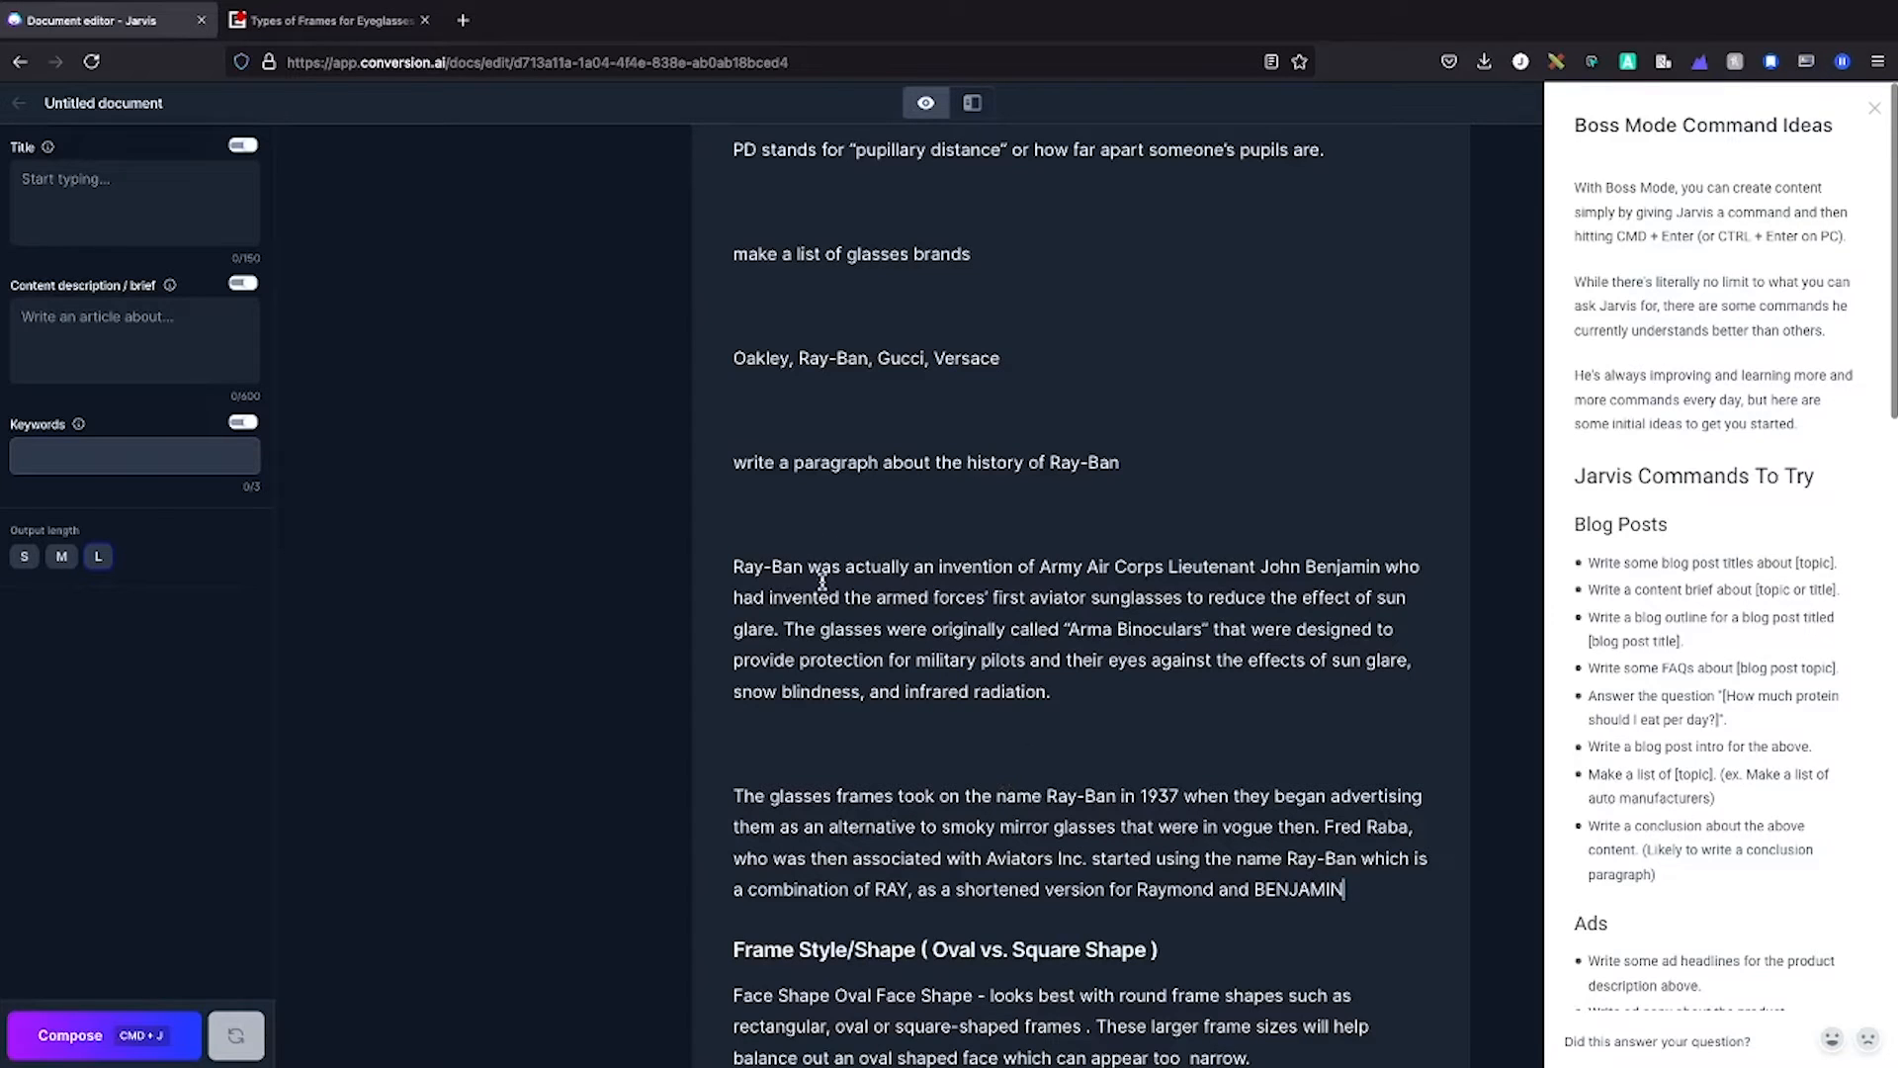
# Copy "Ray-Ban" from the generated paragraph and search Google for "Ray-Ban founding" in the second browser tab.
pyautogui.moveTo(809, 569); pyautogui.dragTo(732, 573)
pyautogui.hotkey('ctrl', 'c')
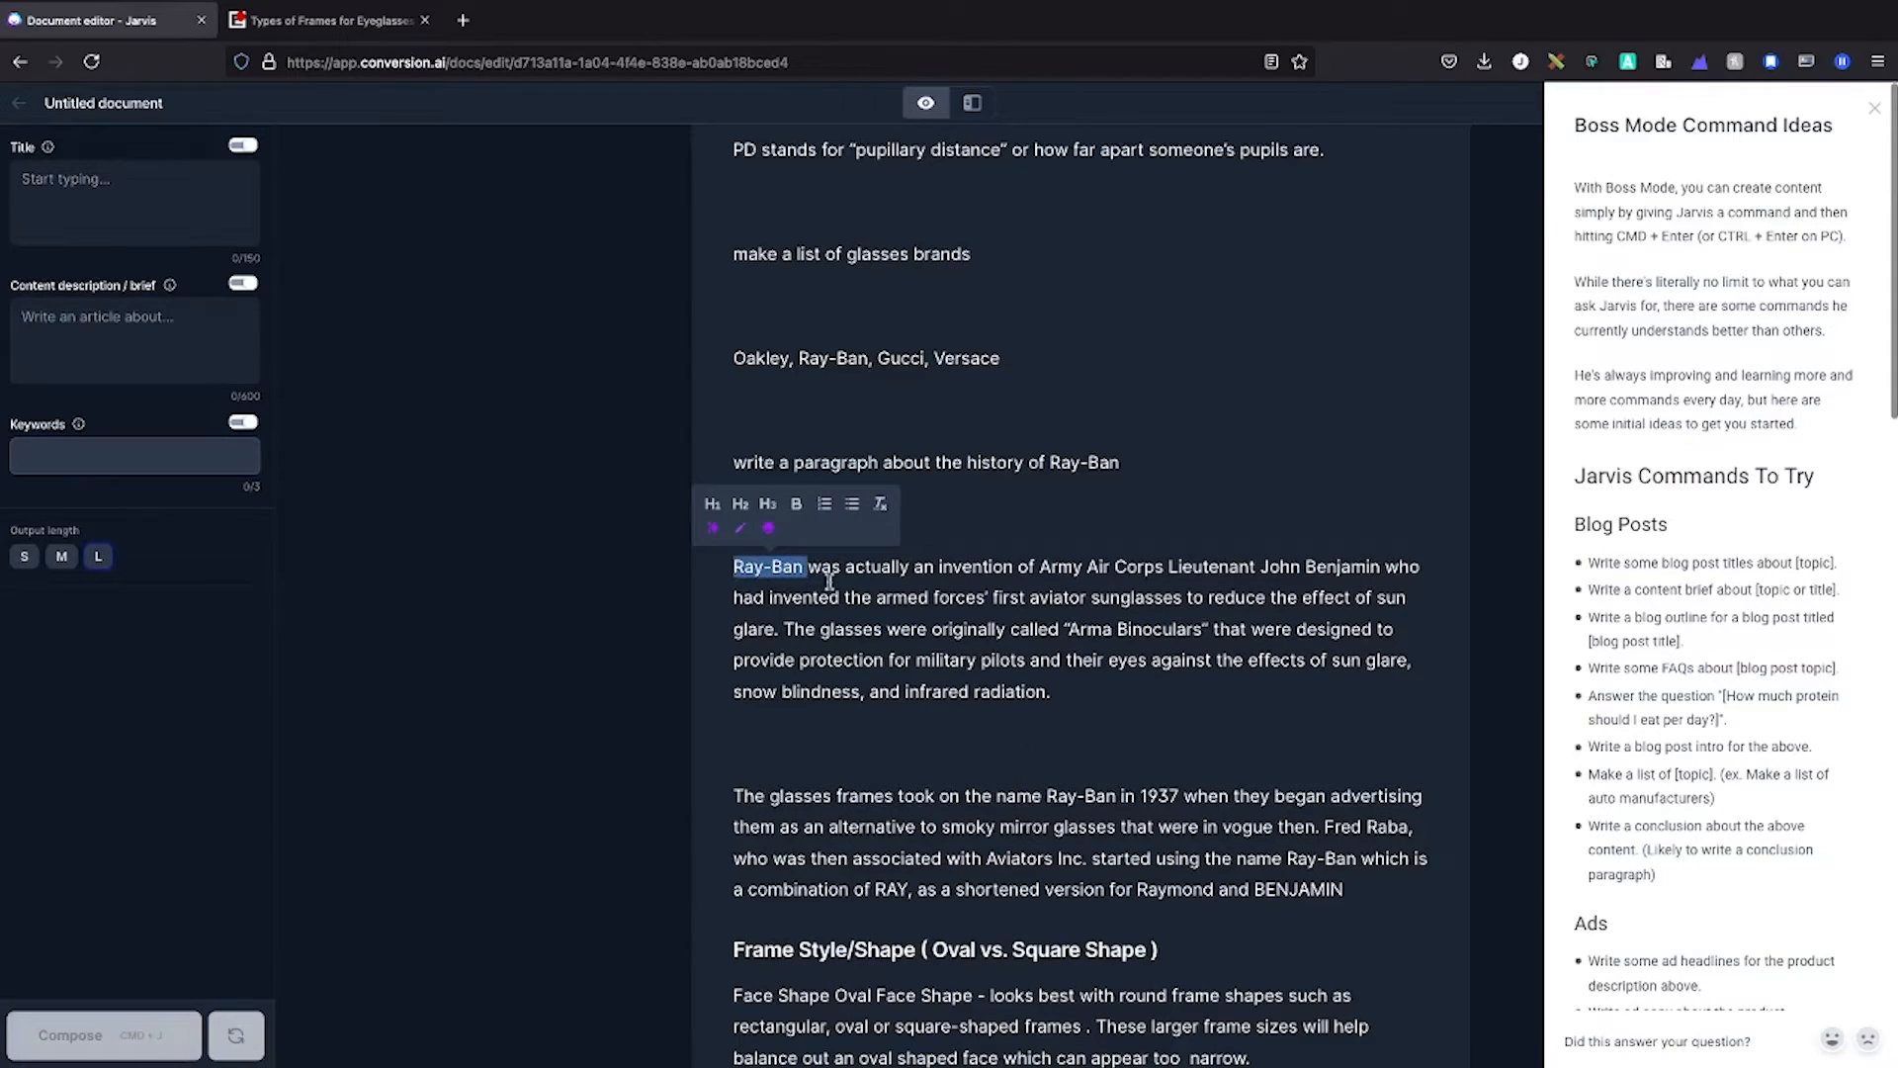
pyautogui.click(420, 22)
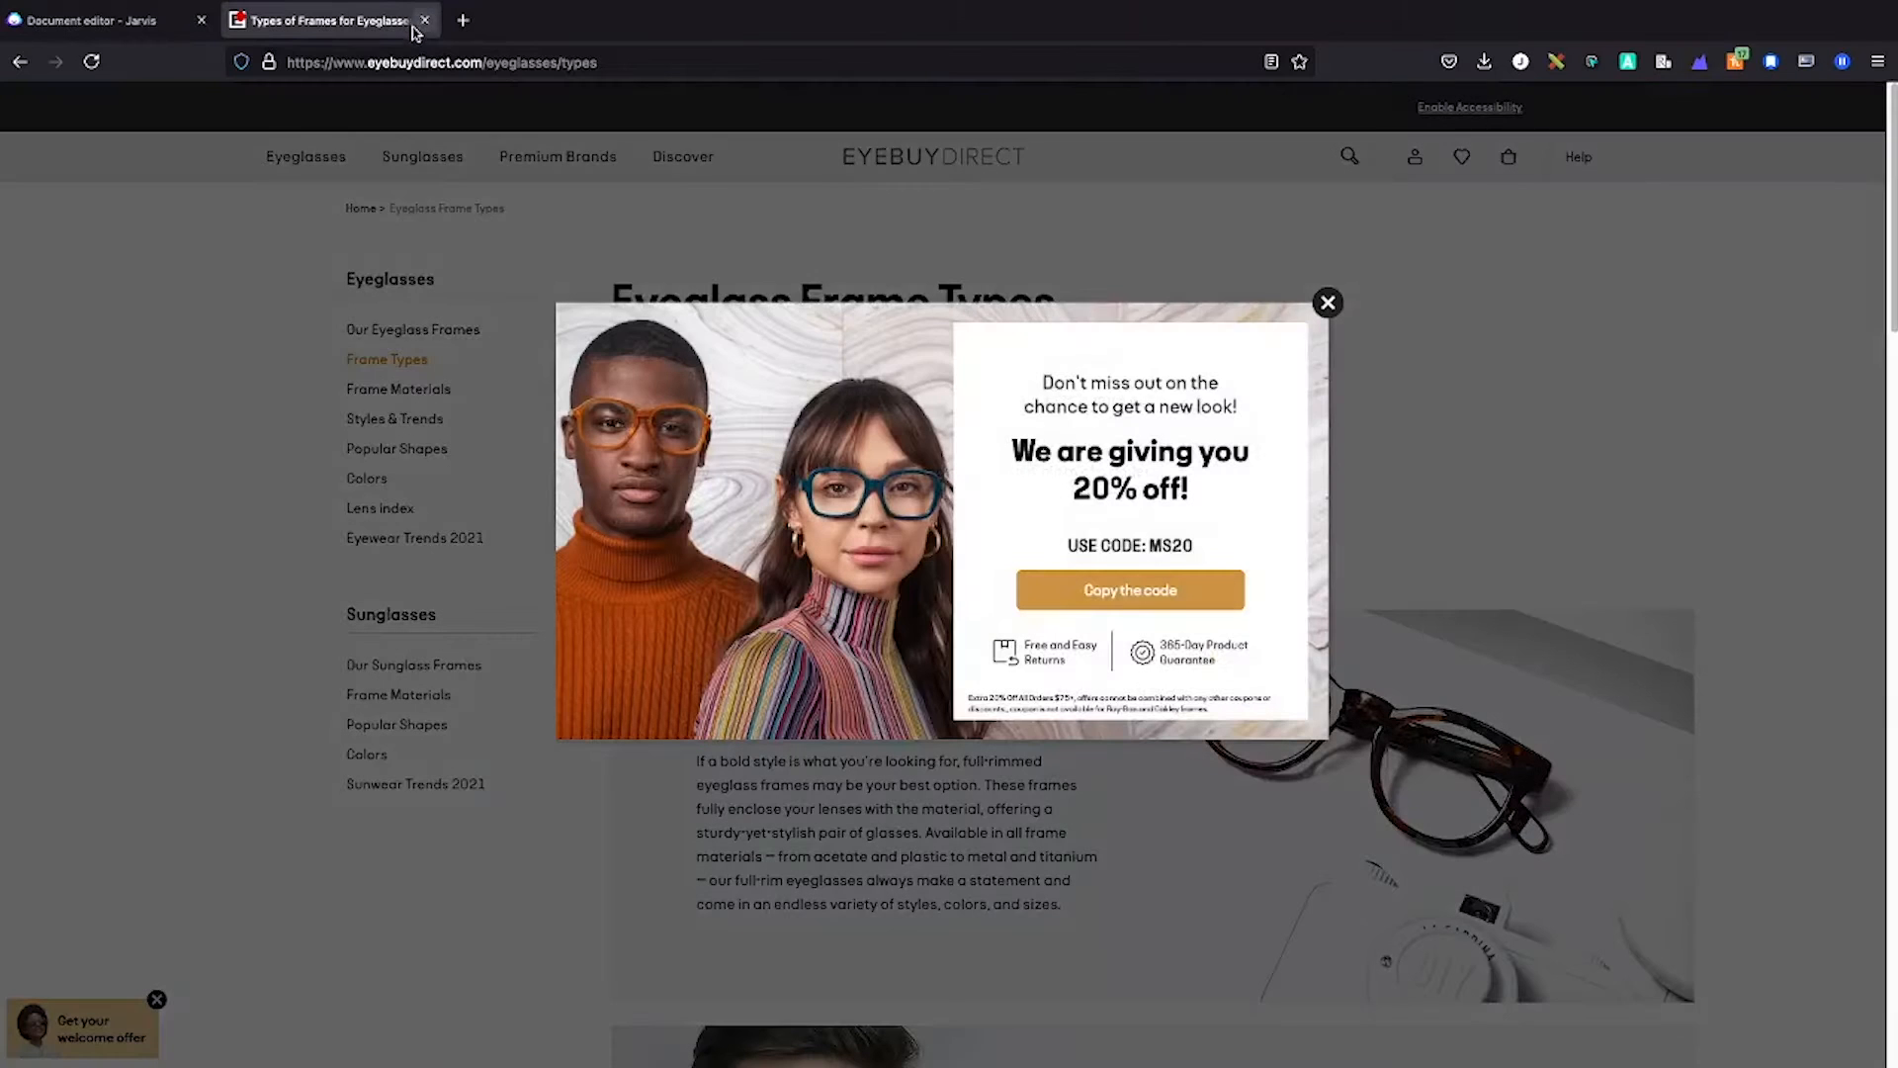
pyautogui.click(430, 64)
pyautogui.hotkey('ctrl', 'v')
pyautogui.write('founding')
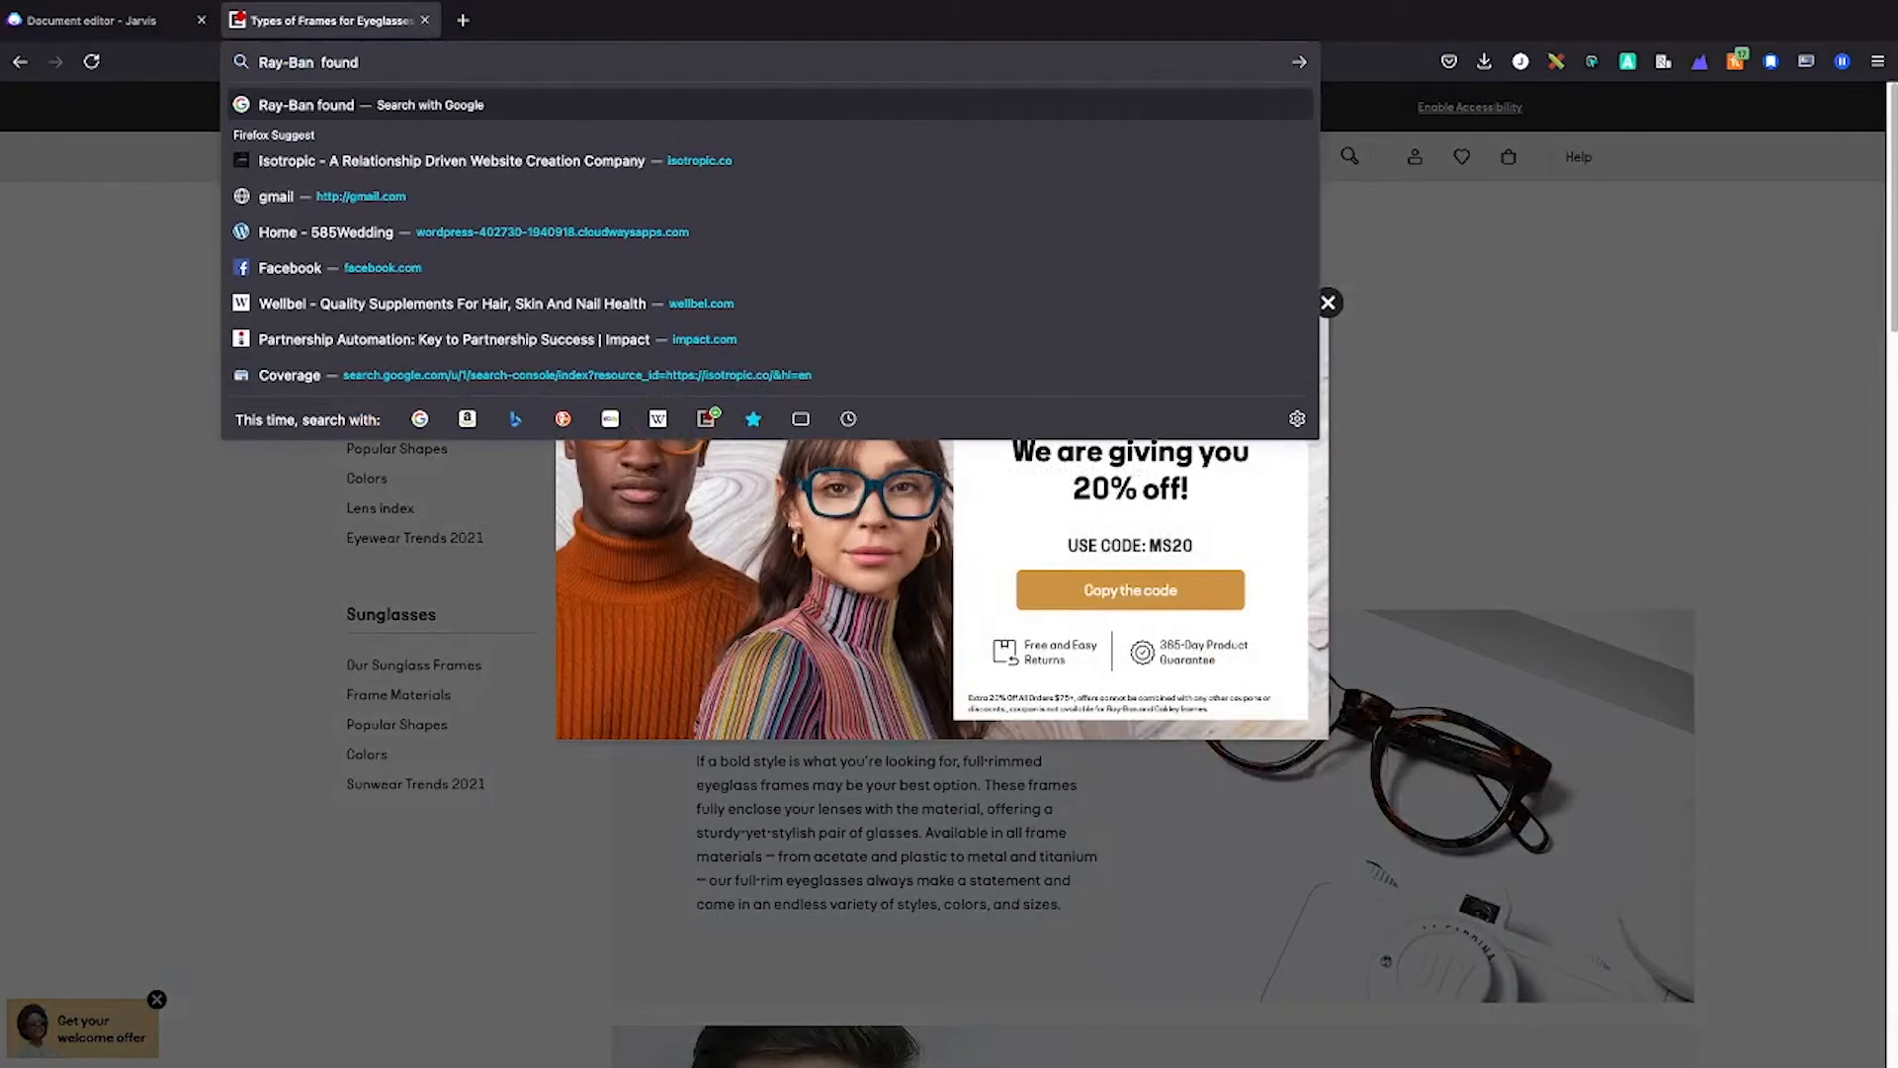
pyautogui.press('Return')
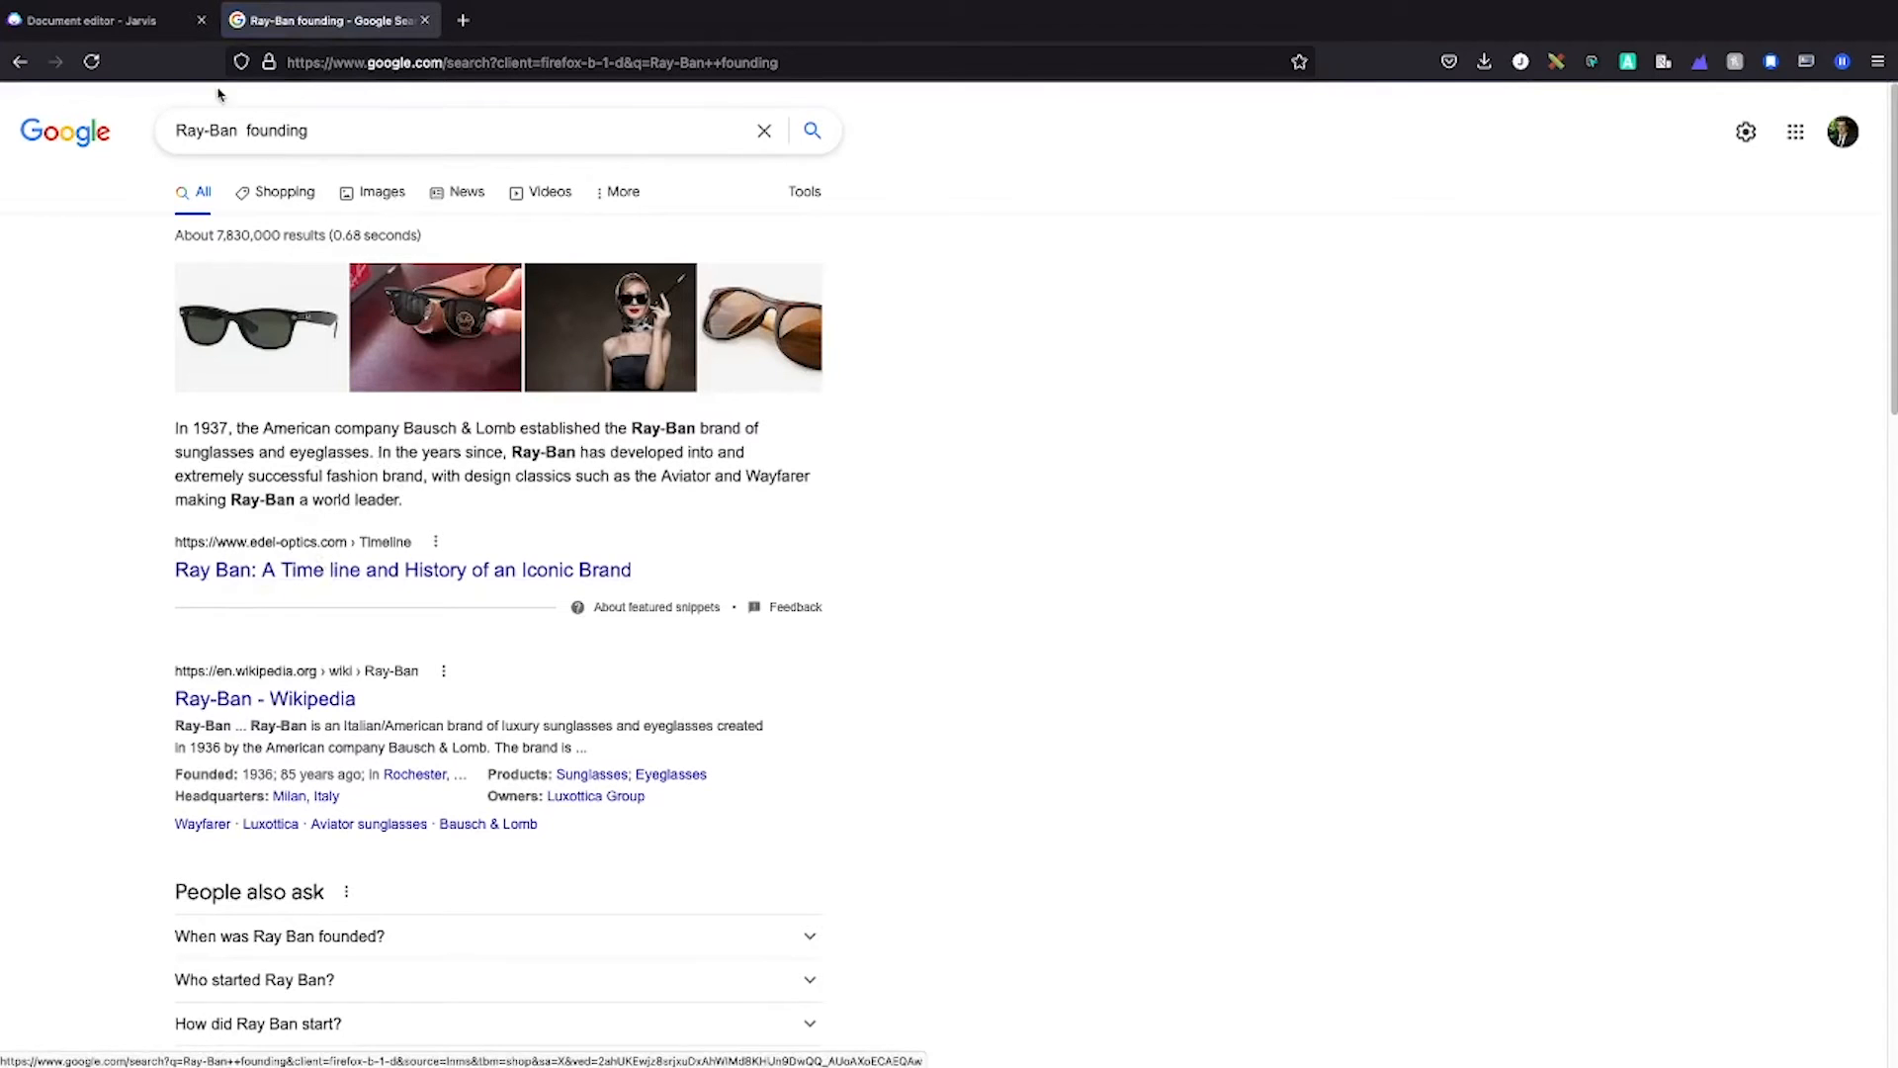
# Compare the generated claim about when the Ray-Ban name was adopted with the Google search results.
pyautogui.click(144, 20)
pyautogui.moveTo(1183, 796); pyautogui.dragTo(940, 783)
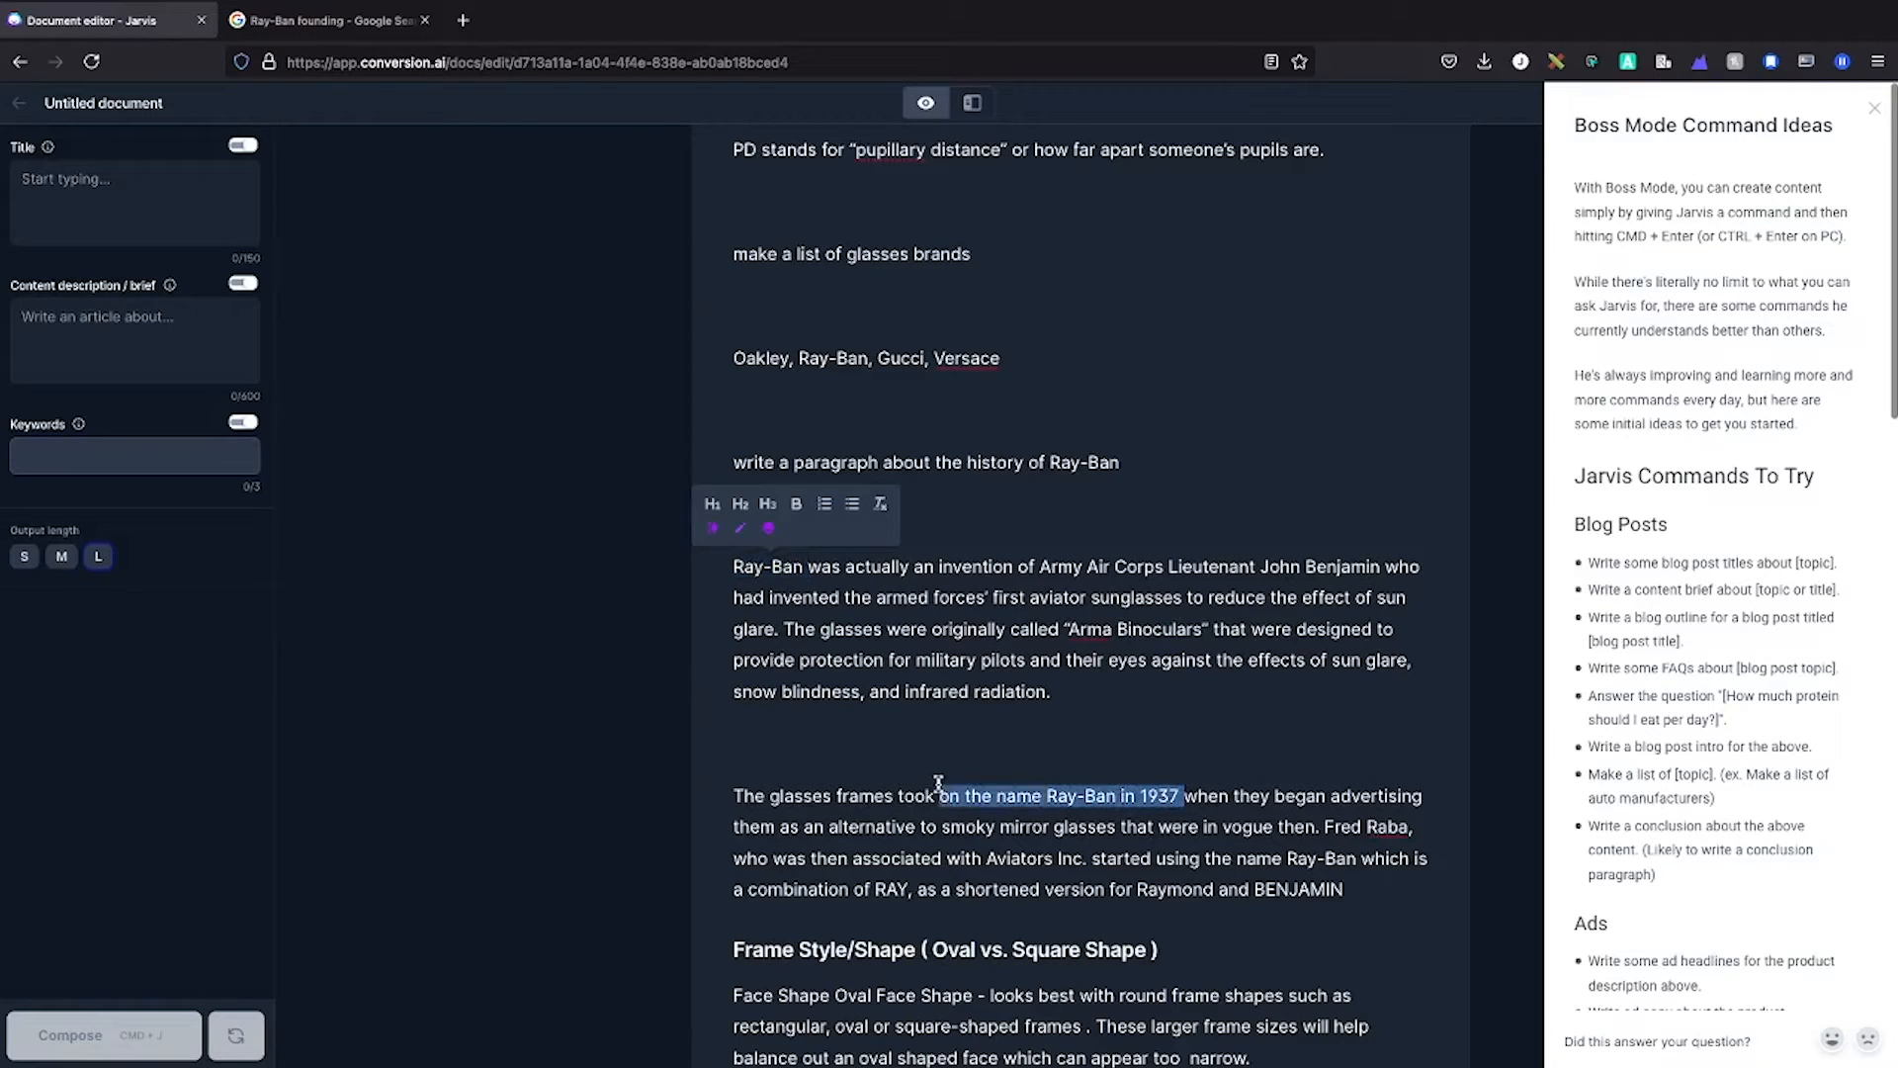
pyautogui.click(339, 17)
pyautogui.scroll(-2, 405, 423)
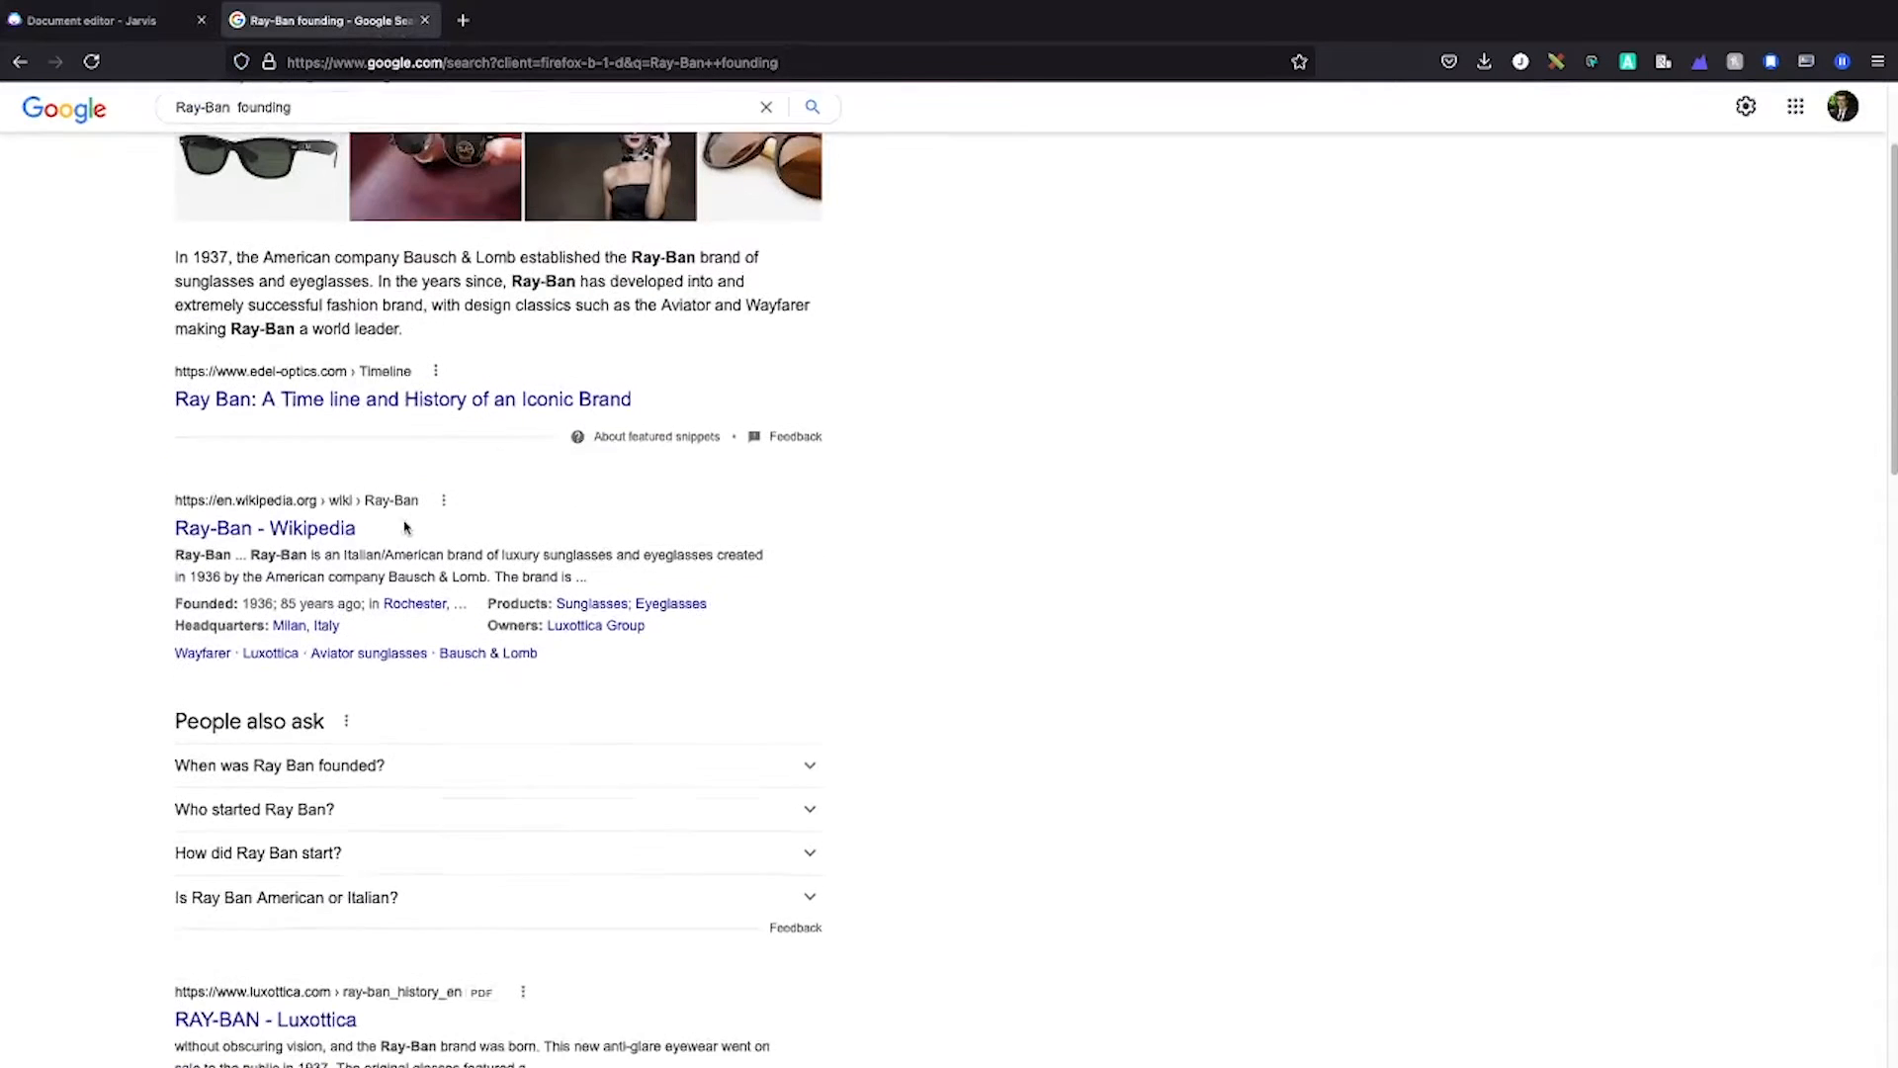
# Open the Ray-Ban Wikipedia article and compare its History section with the inventor claim in the generated paragraph.
pyautogui.click(306, 525)
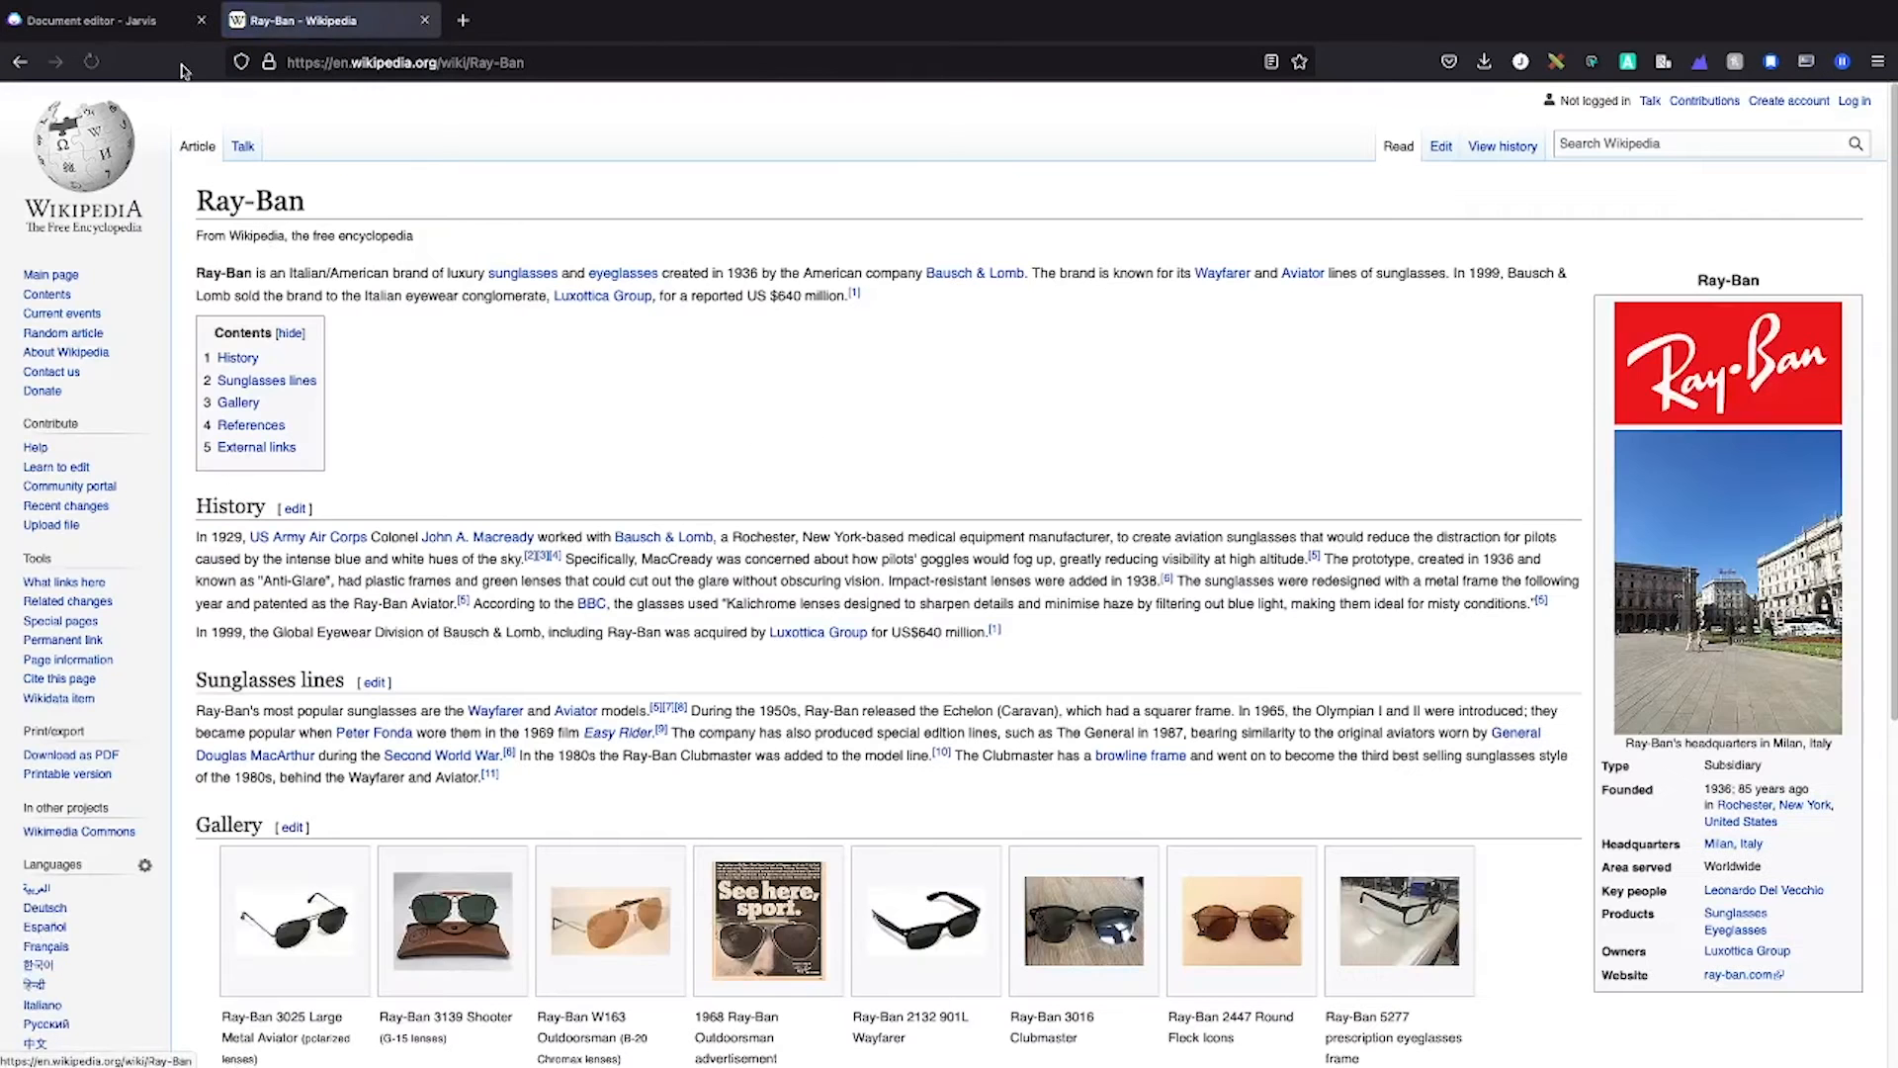
pyautogui.click(94, 20)
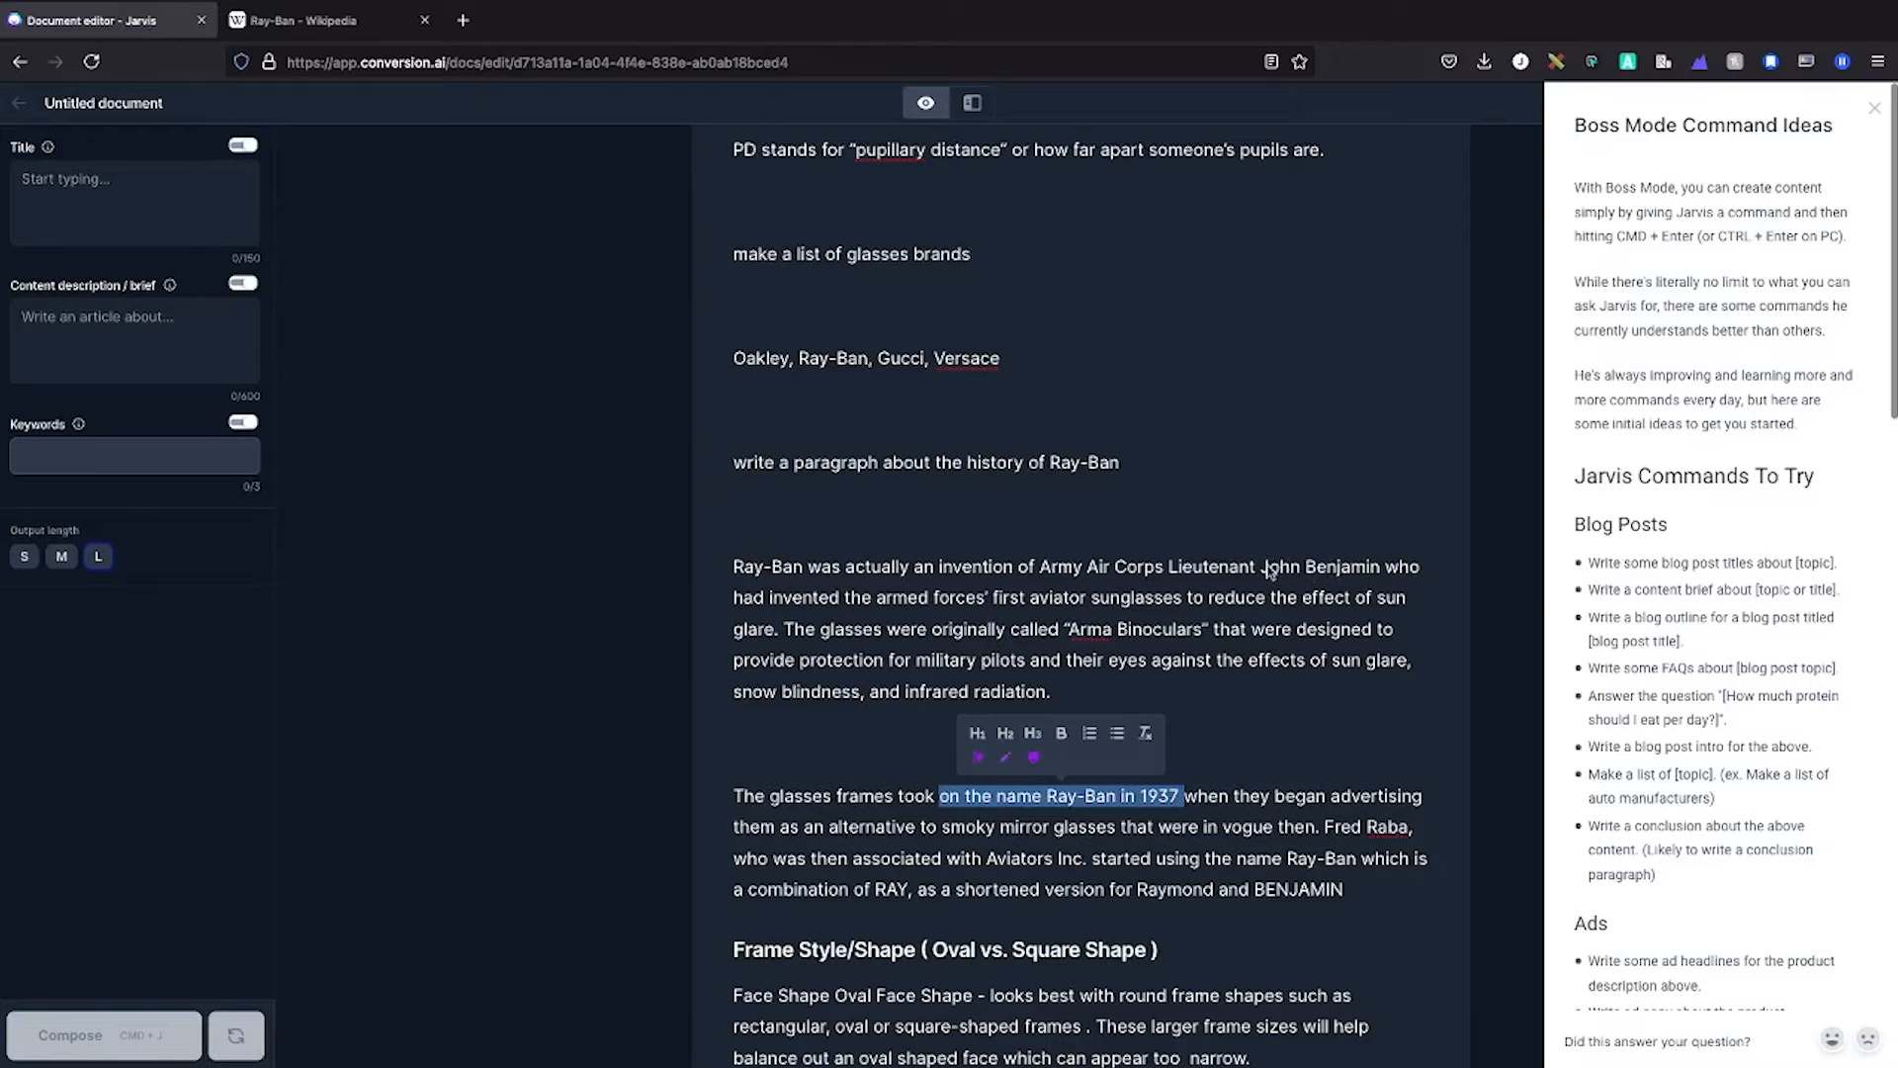
pyautogui.moveTo(1265, 568); pyautogui.dragTo(1389, 569)
pyautogui.click(326, 20)
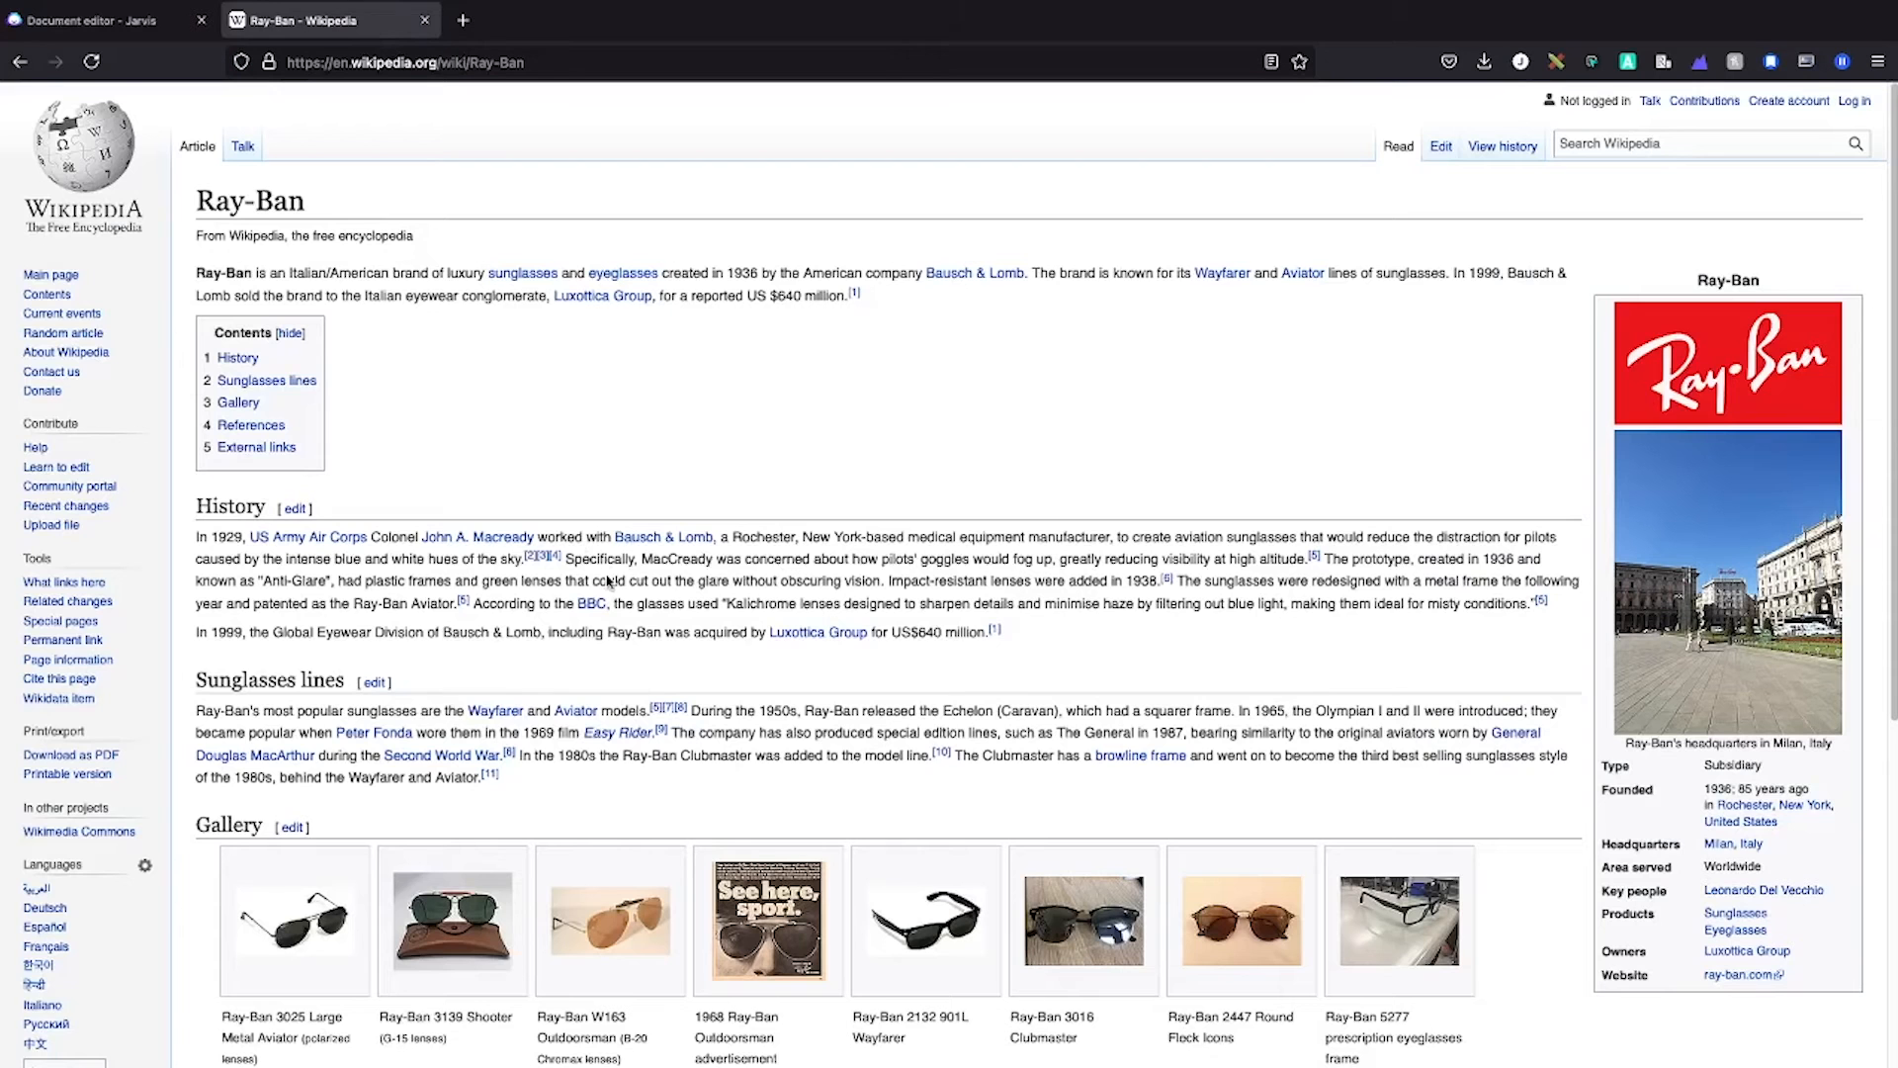
pyautogui.moveTo(200, 538); pyautogui.dragTo(593, 517)
pyautogui.click(592, 517)
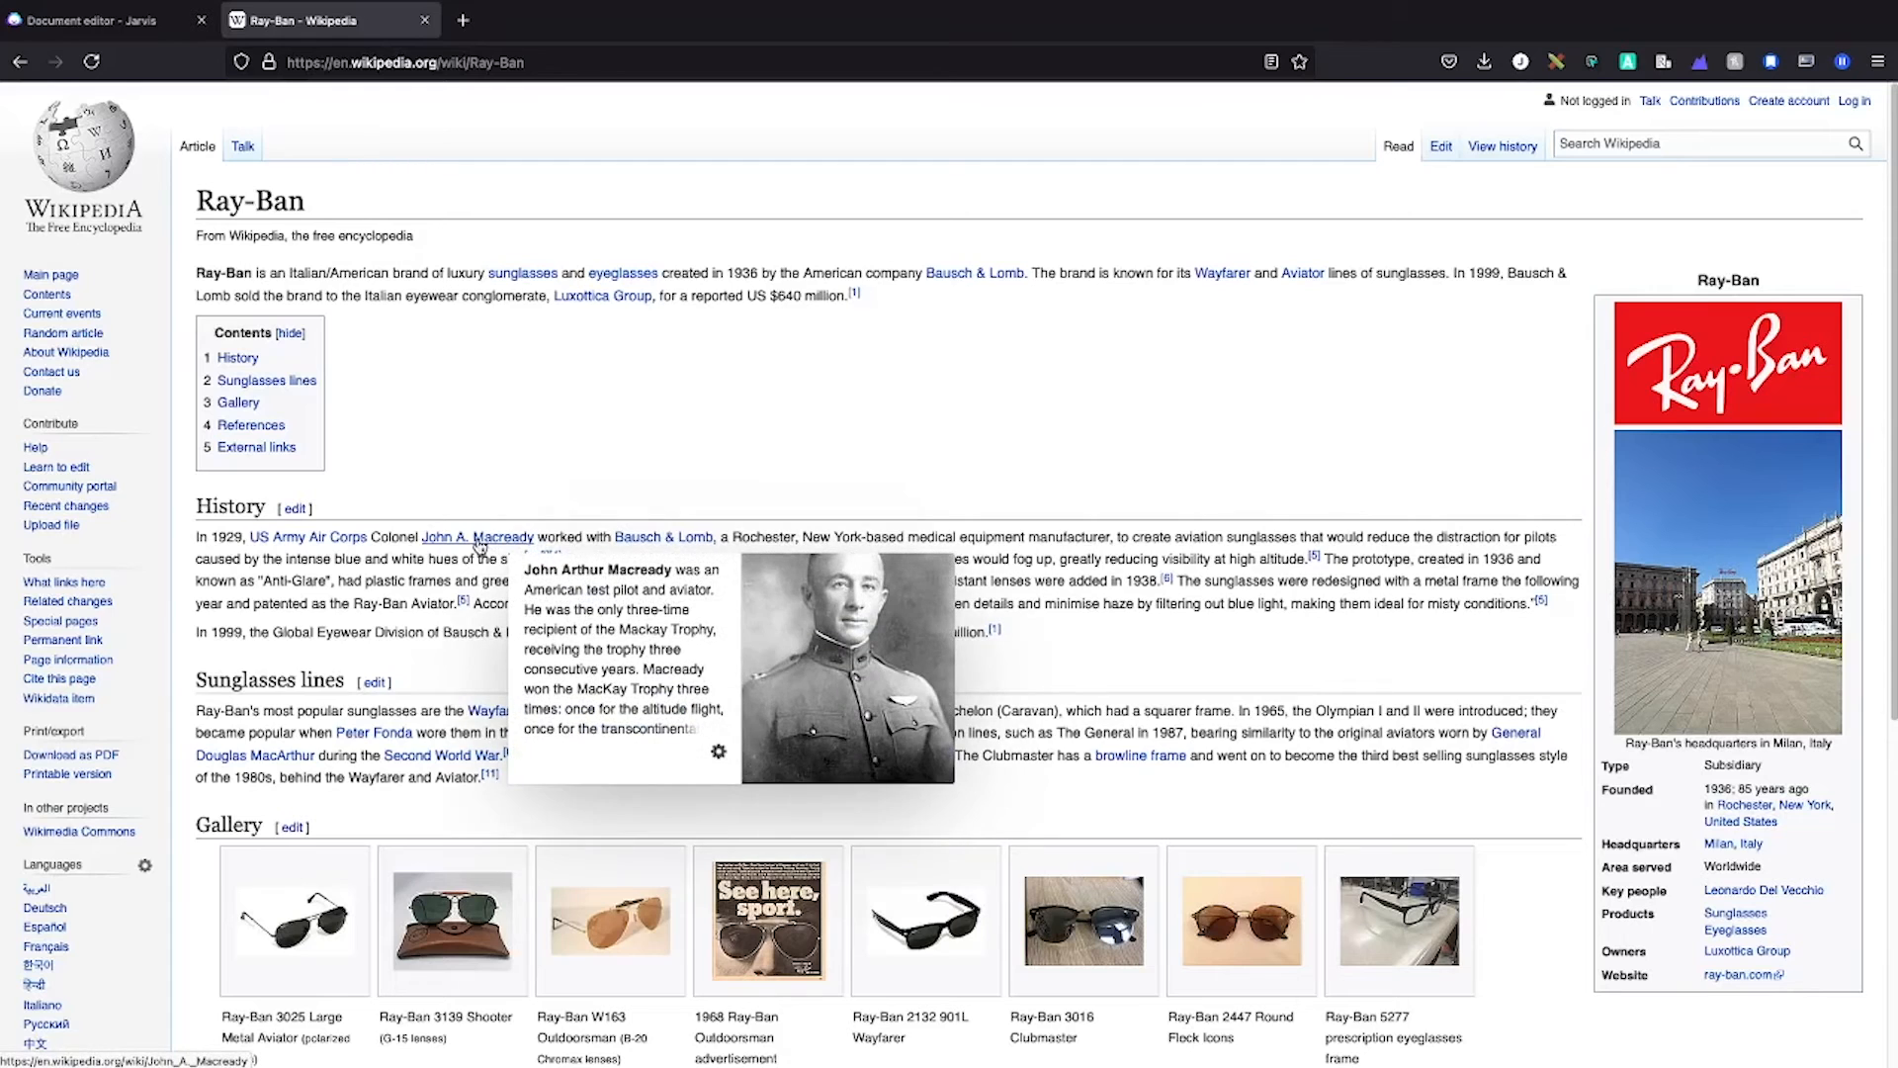
pyautogui.moveTo(416, 541); pyautogui.dragTo(841, 537)
pyautogui.click(841, 537)
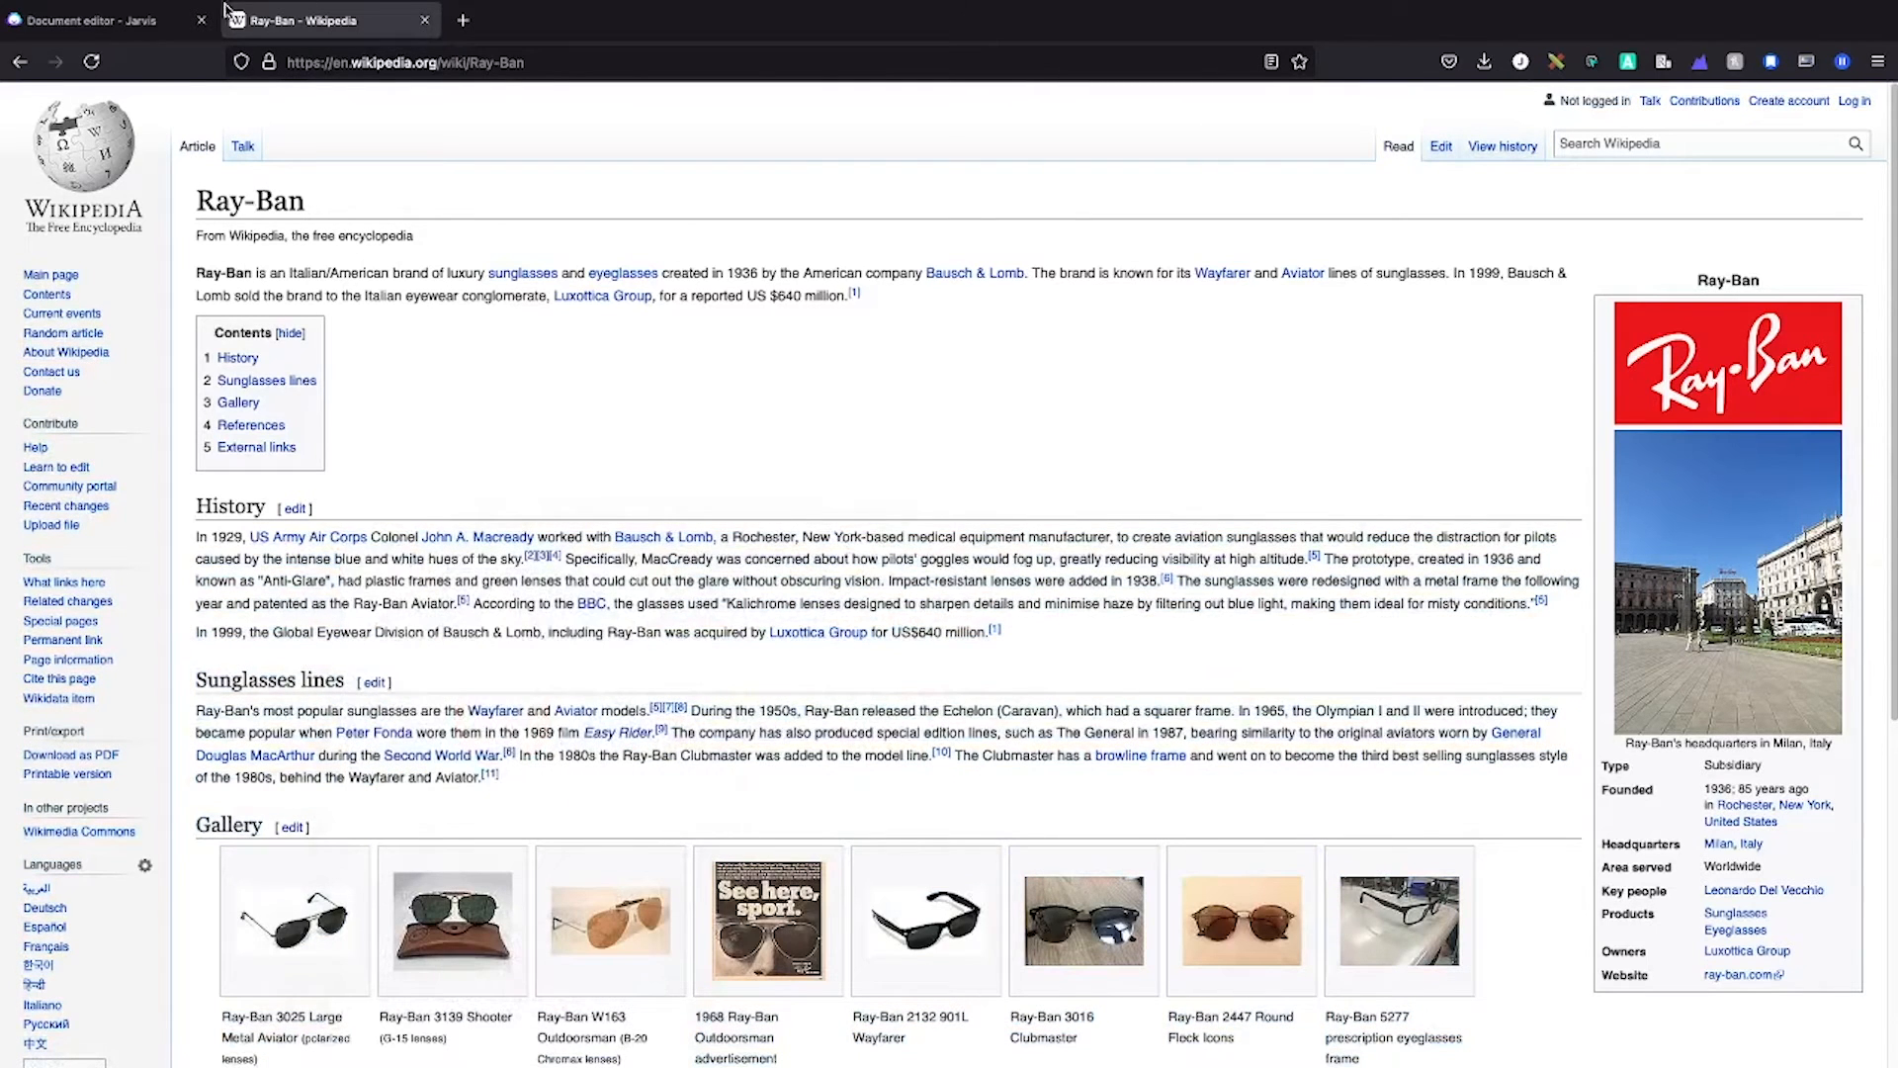
pyautogui.click(138, 14)
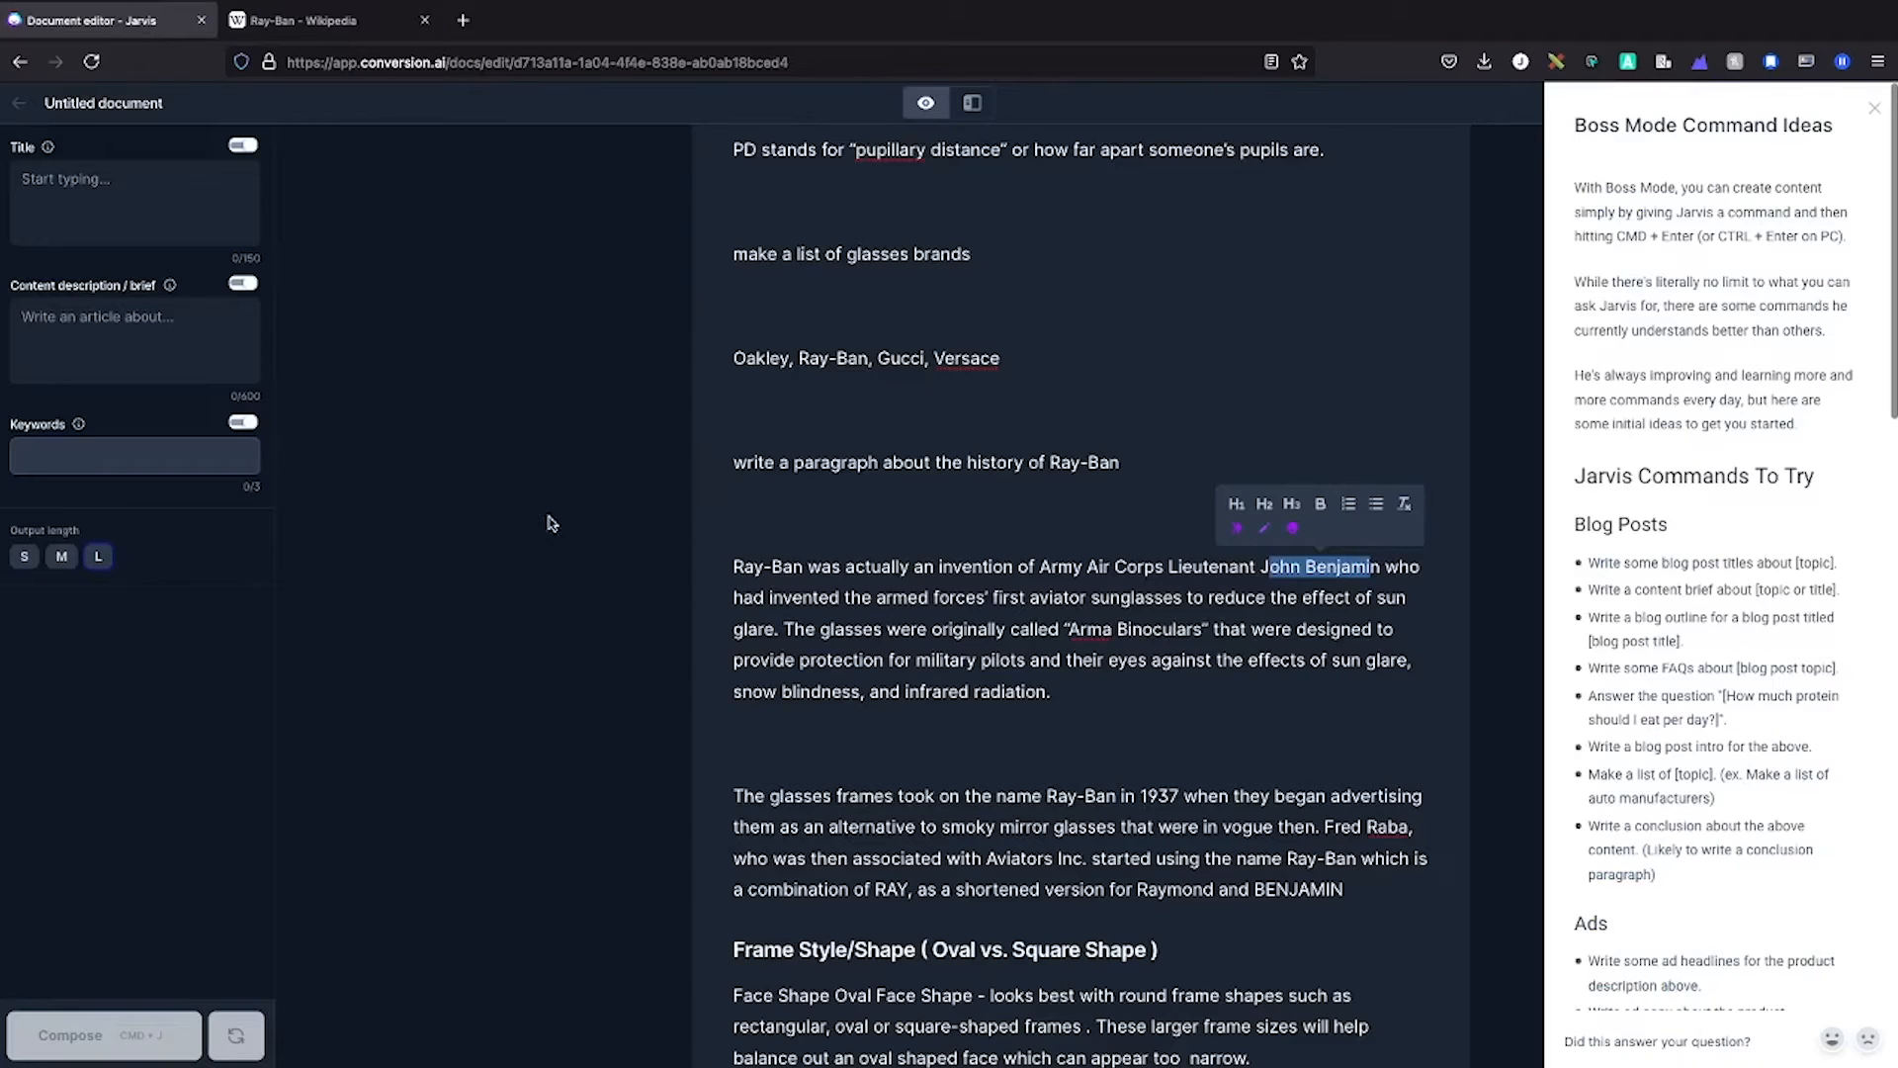
pyautogui.doubleClick(1300, 568)
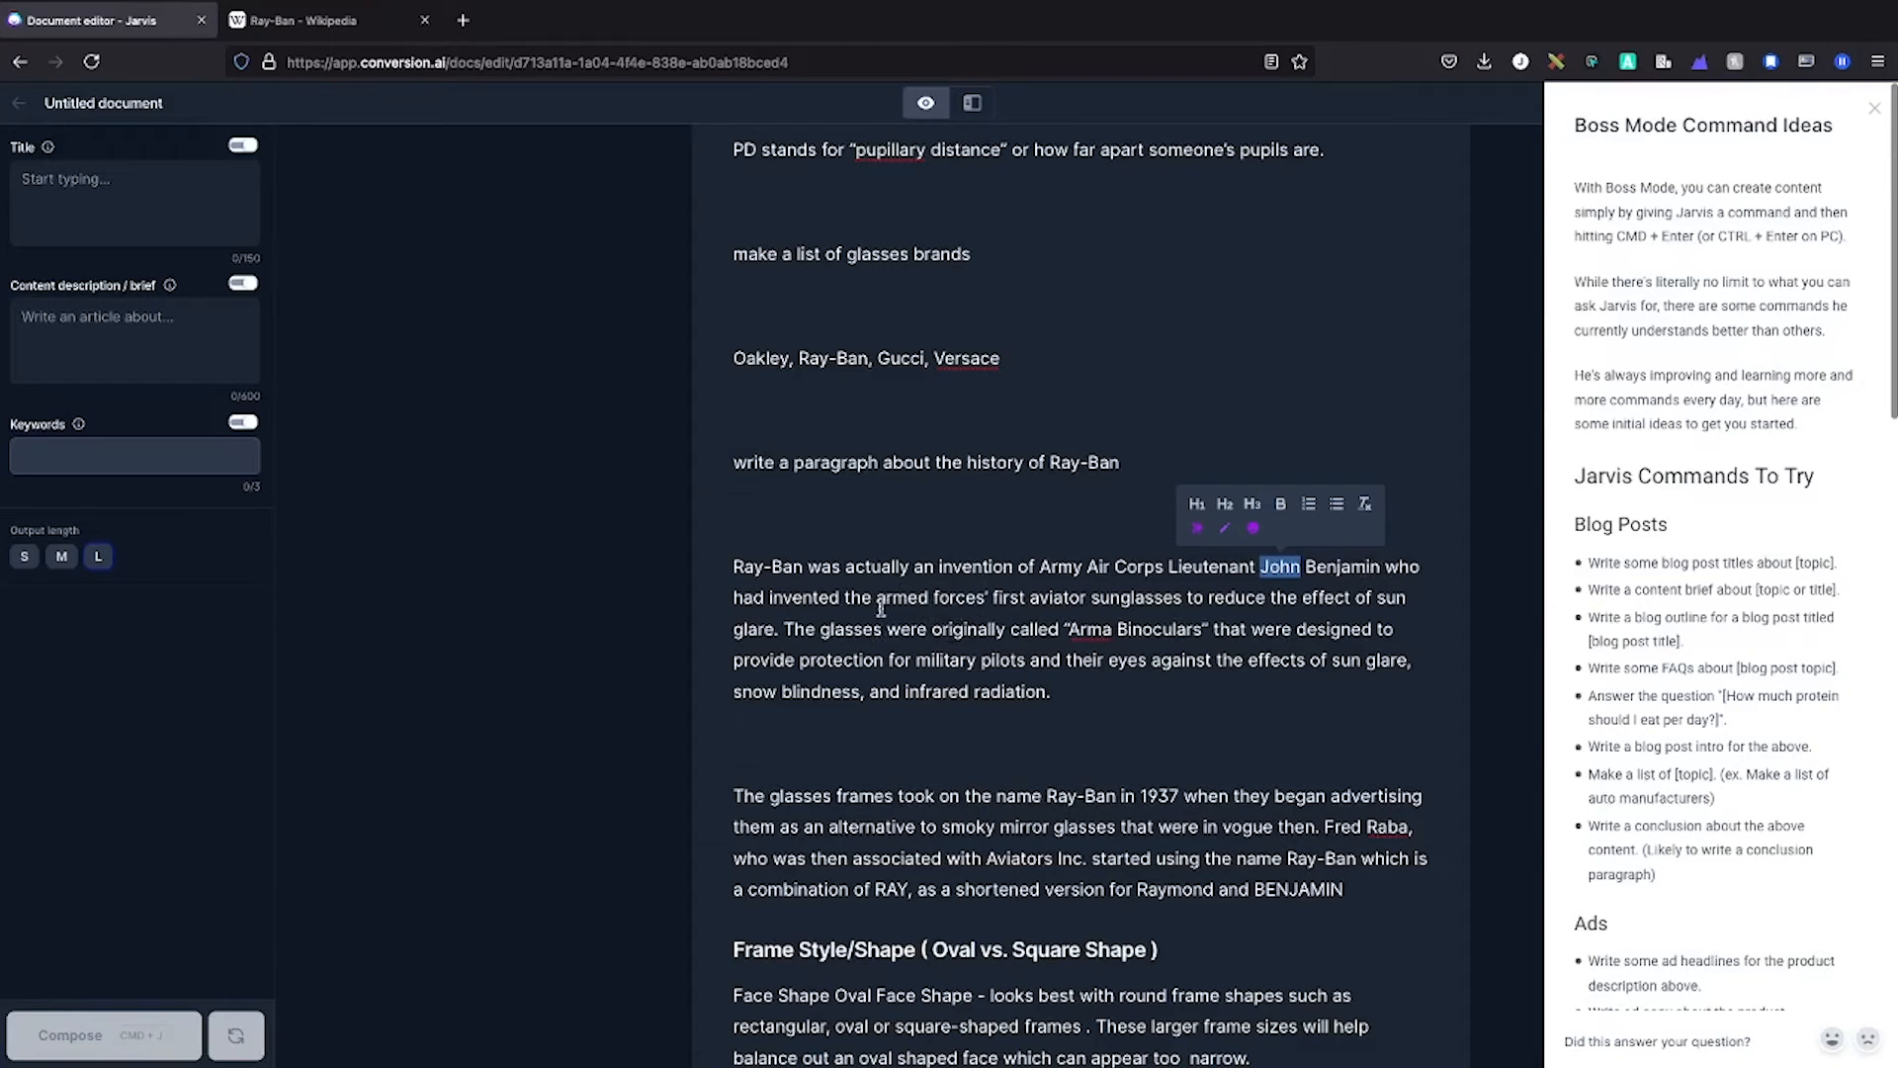
pyautogui.scroll(-3, 954, 832)
pyautogui.scroll(3, 896, 769)
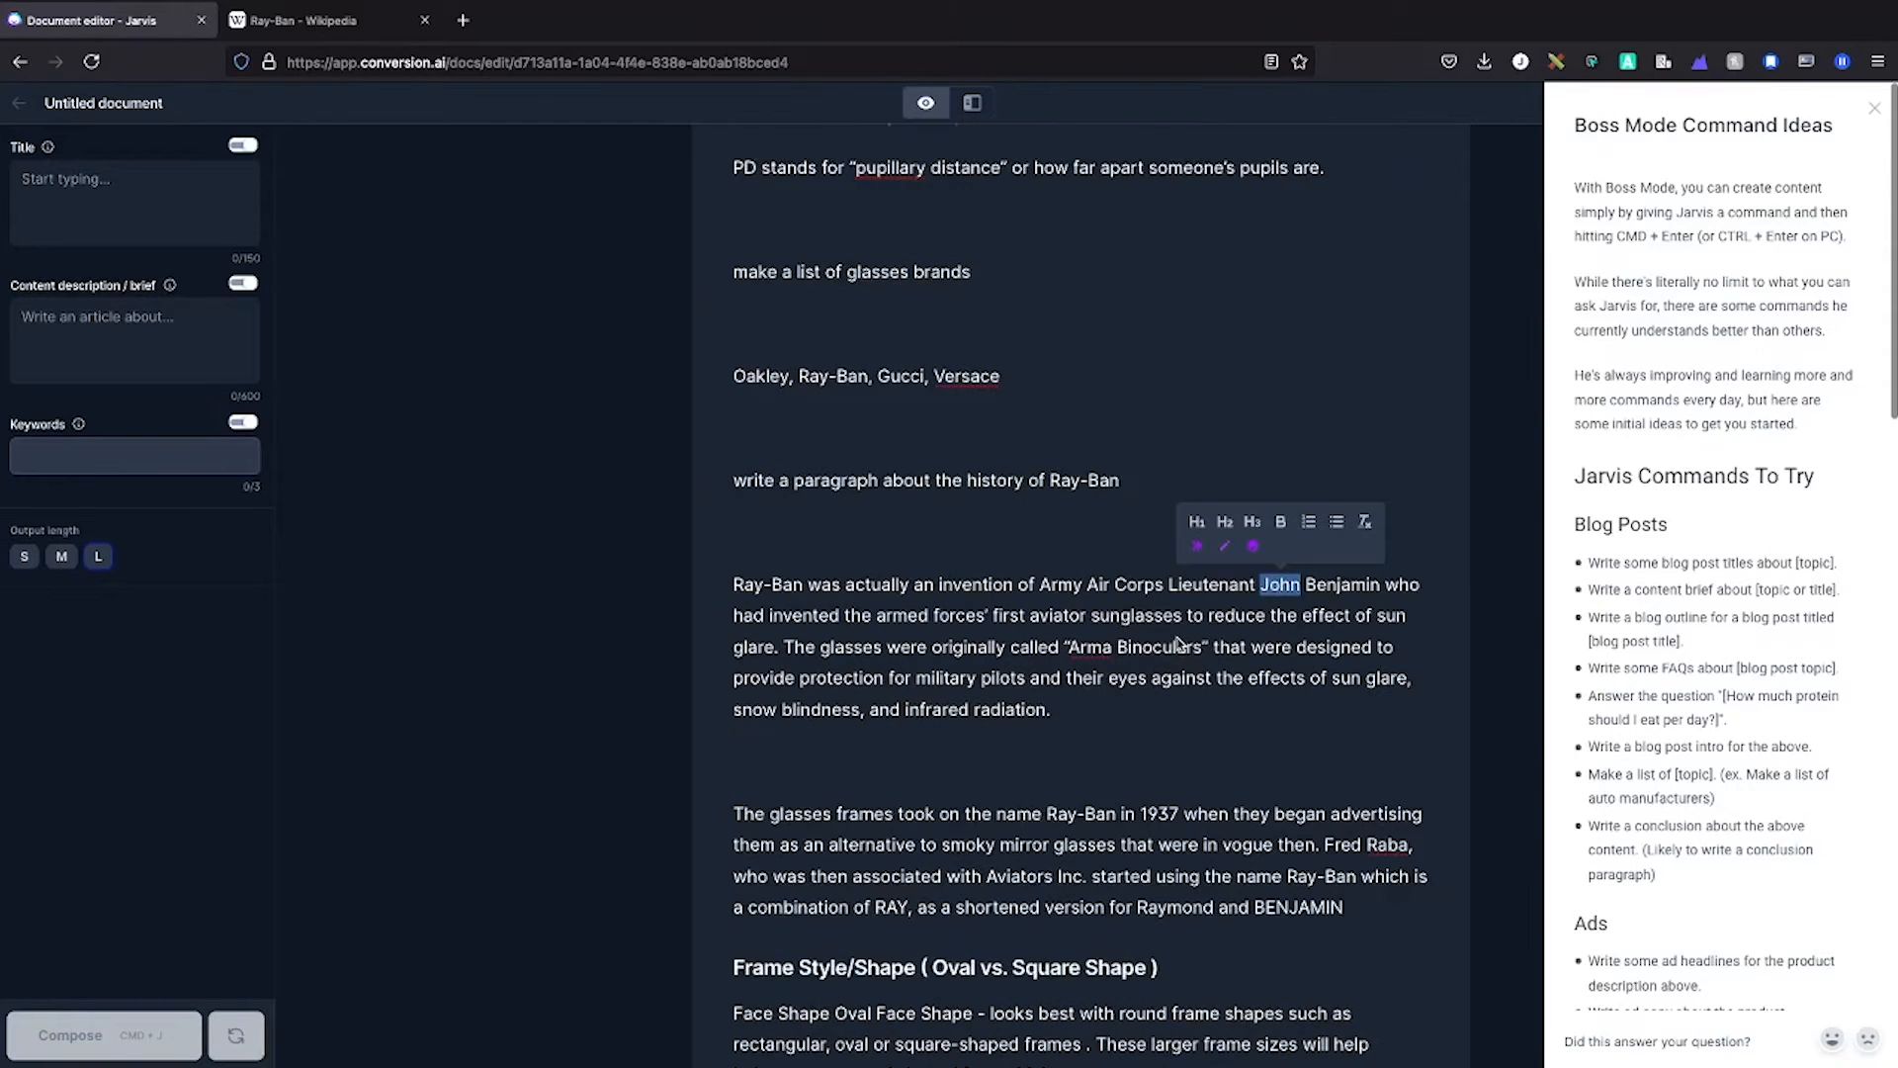
# Close the Boss Mode command ideas and copy the full text of the glasses article.
pyautogui.click(1873, 106)
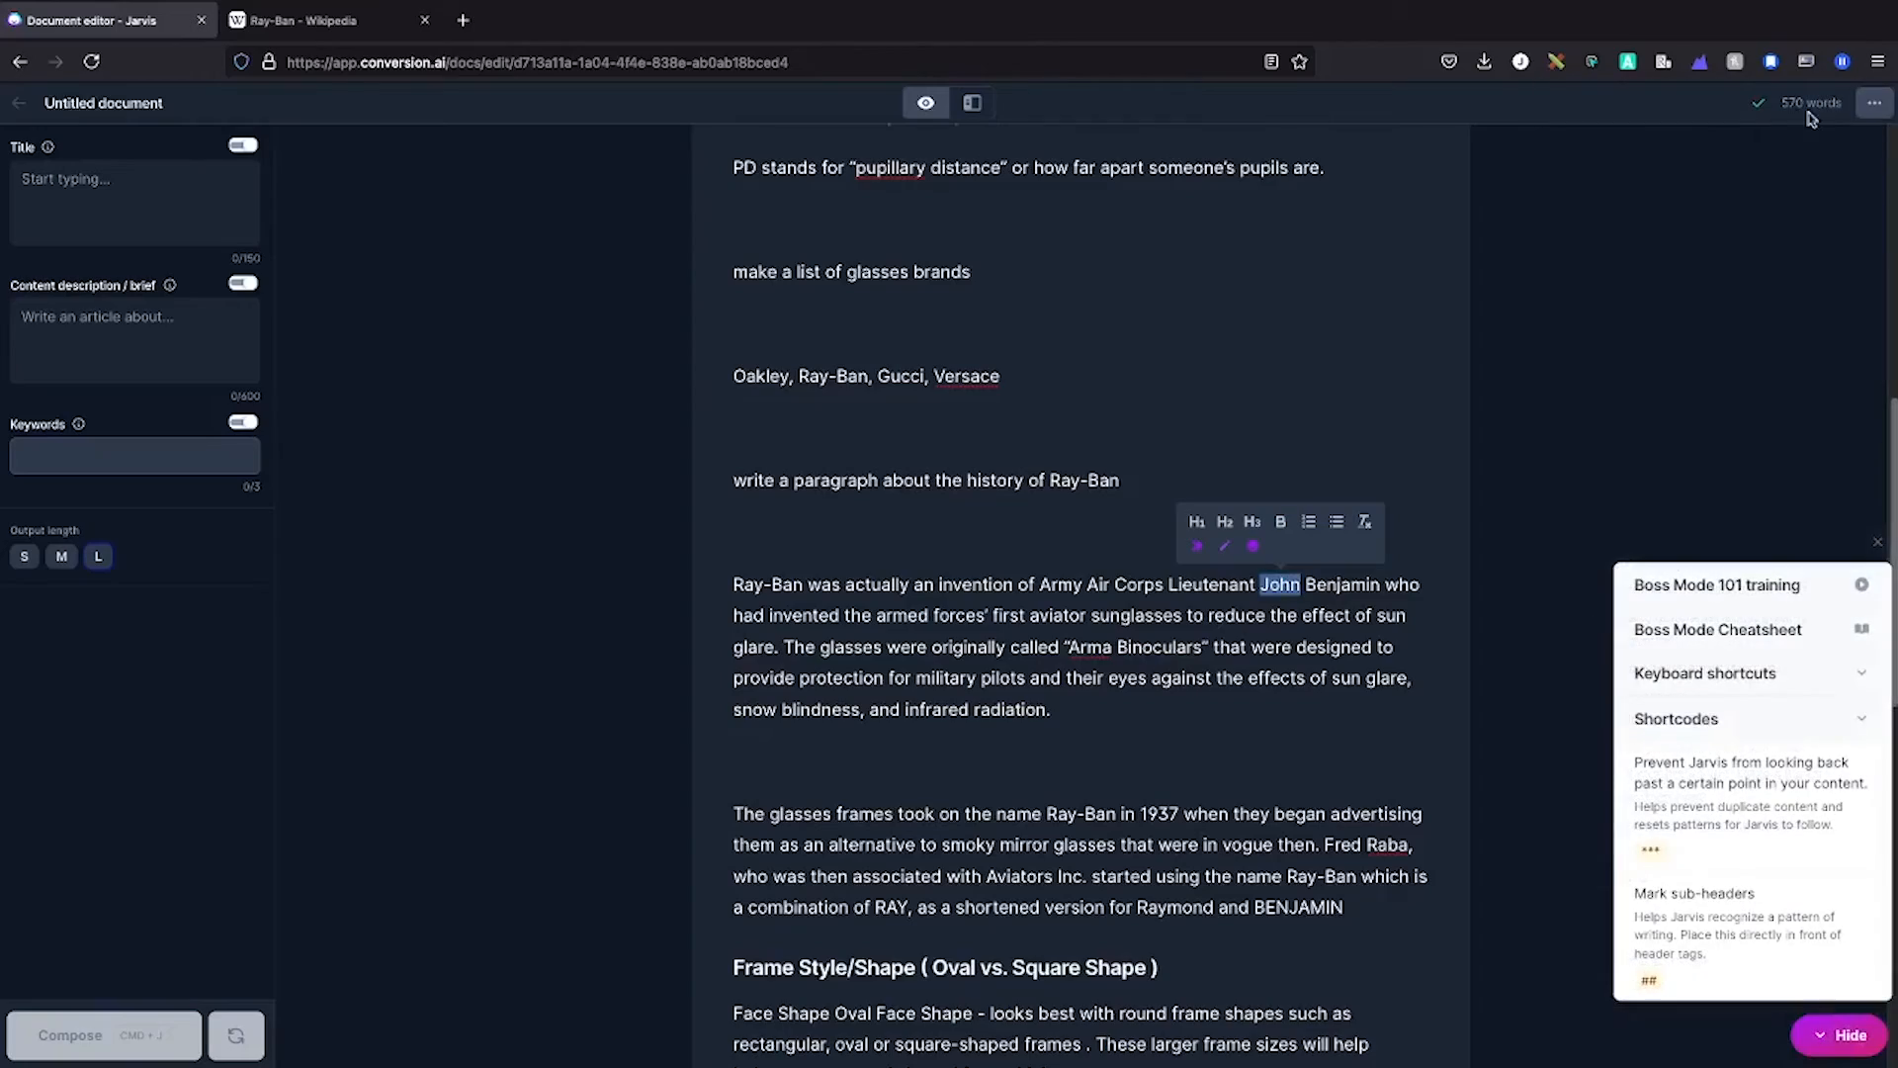
pyautogui.scroll(5, 1319, 376)
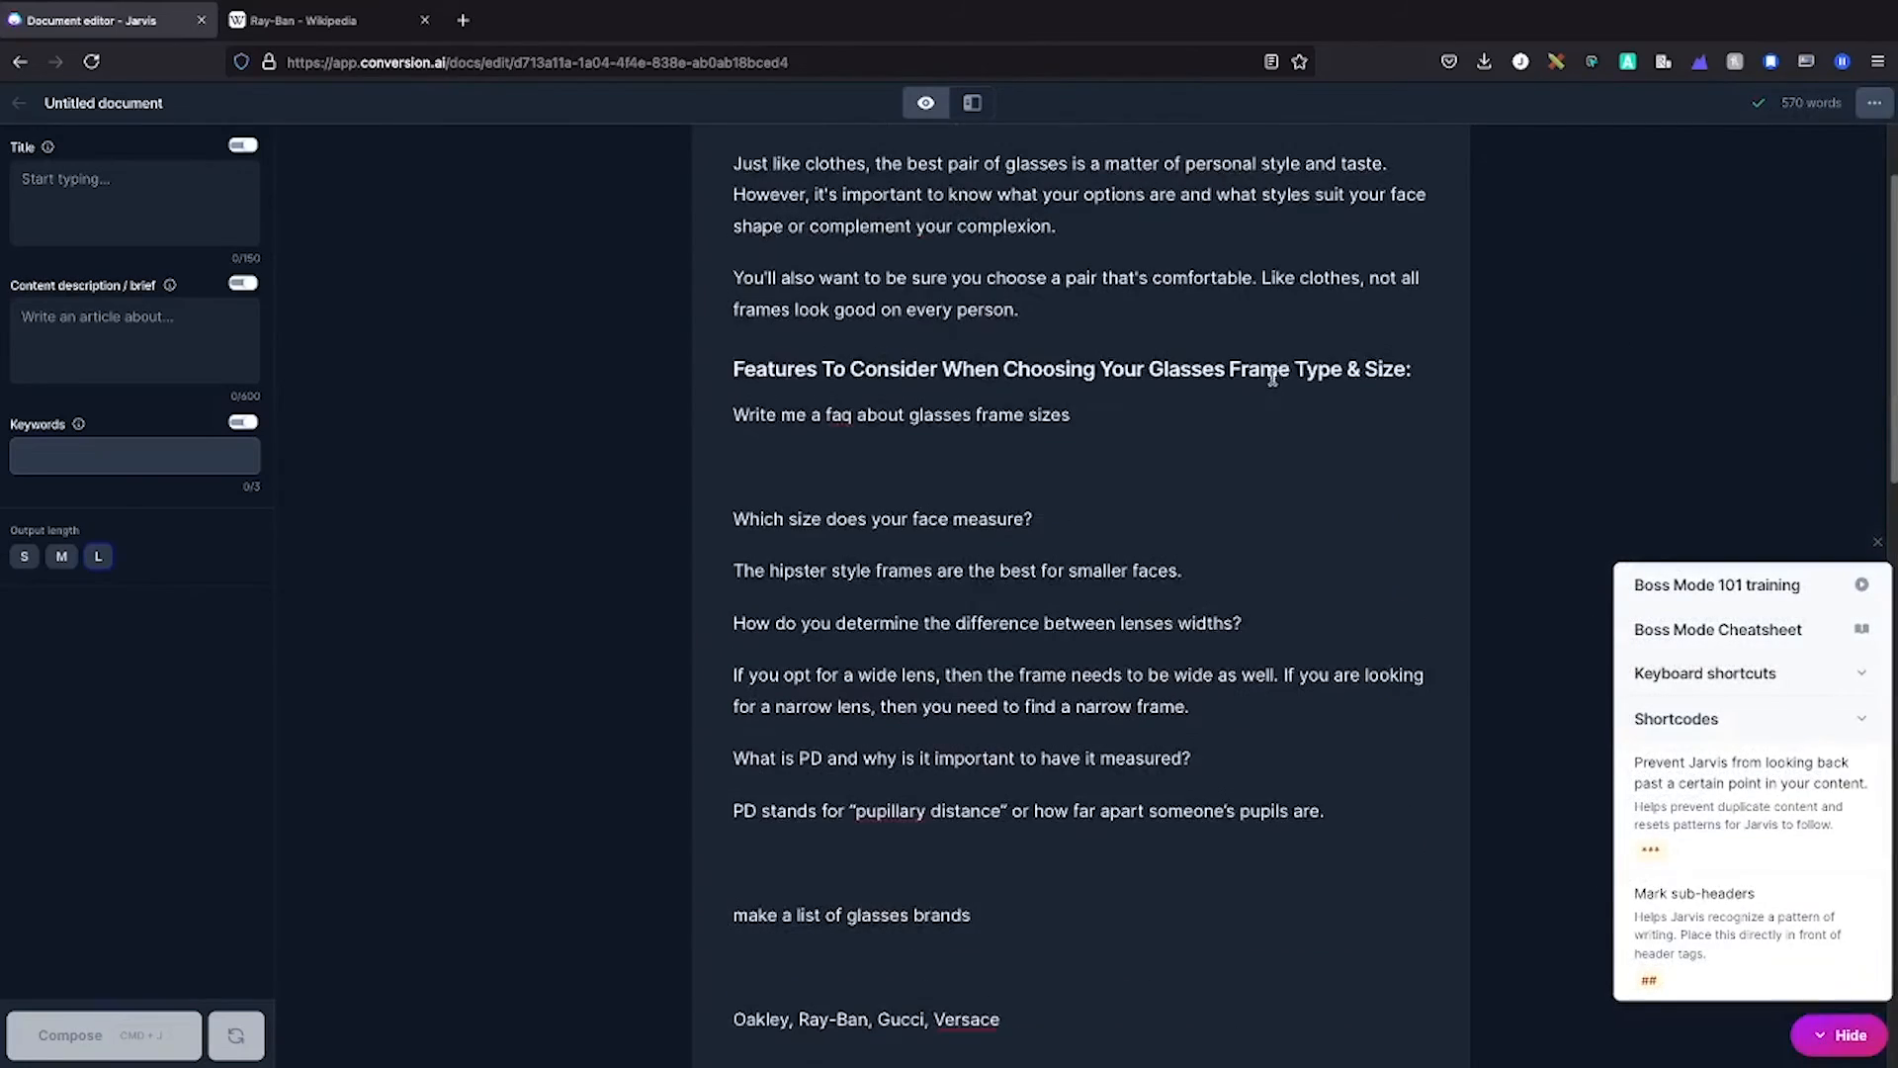
pyautogui.scroll(-1, 1279, 376)
pyautogui.scroll(-15, 1279, 376)
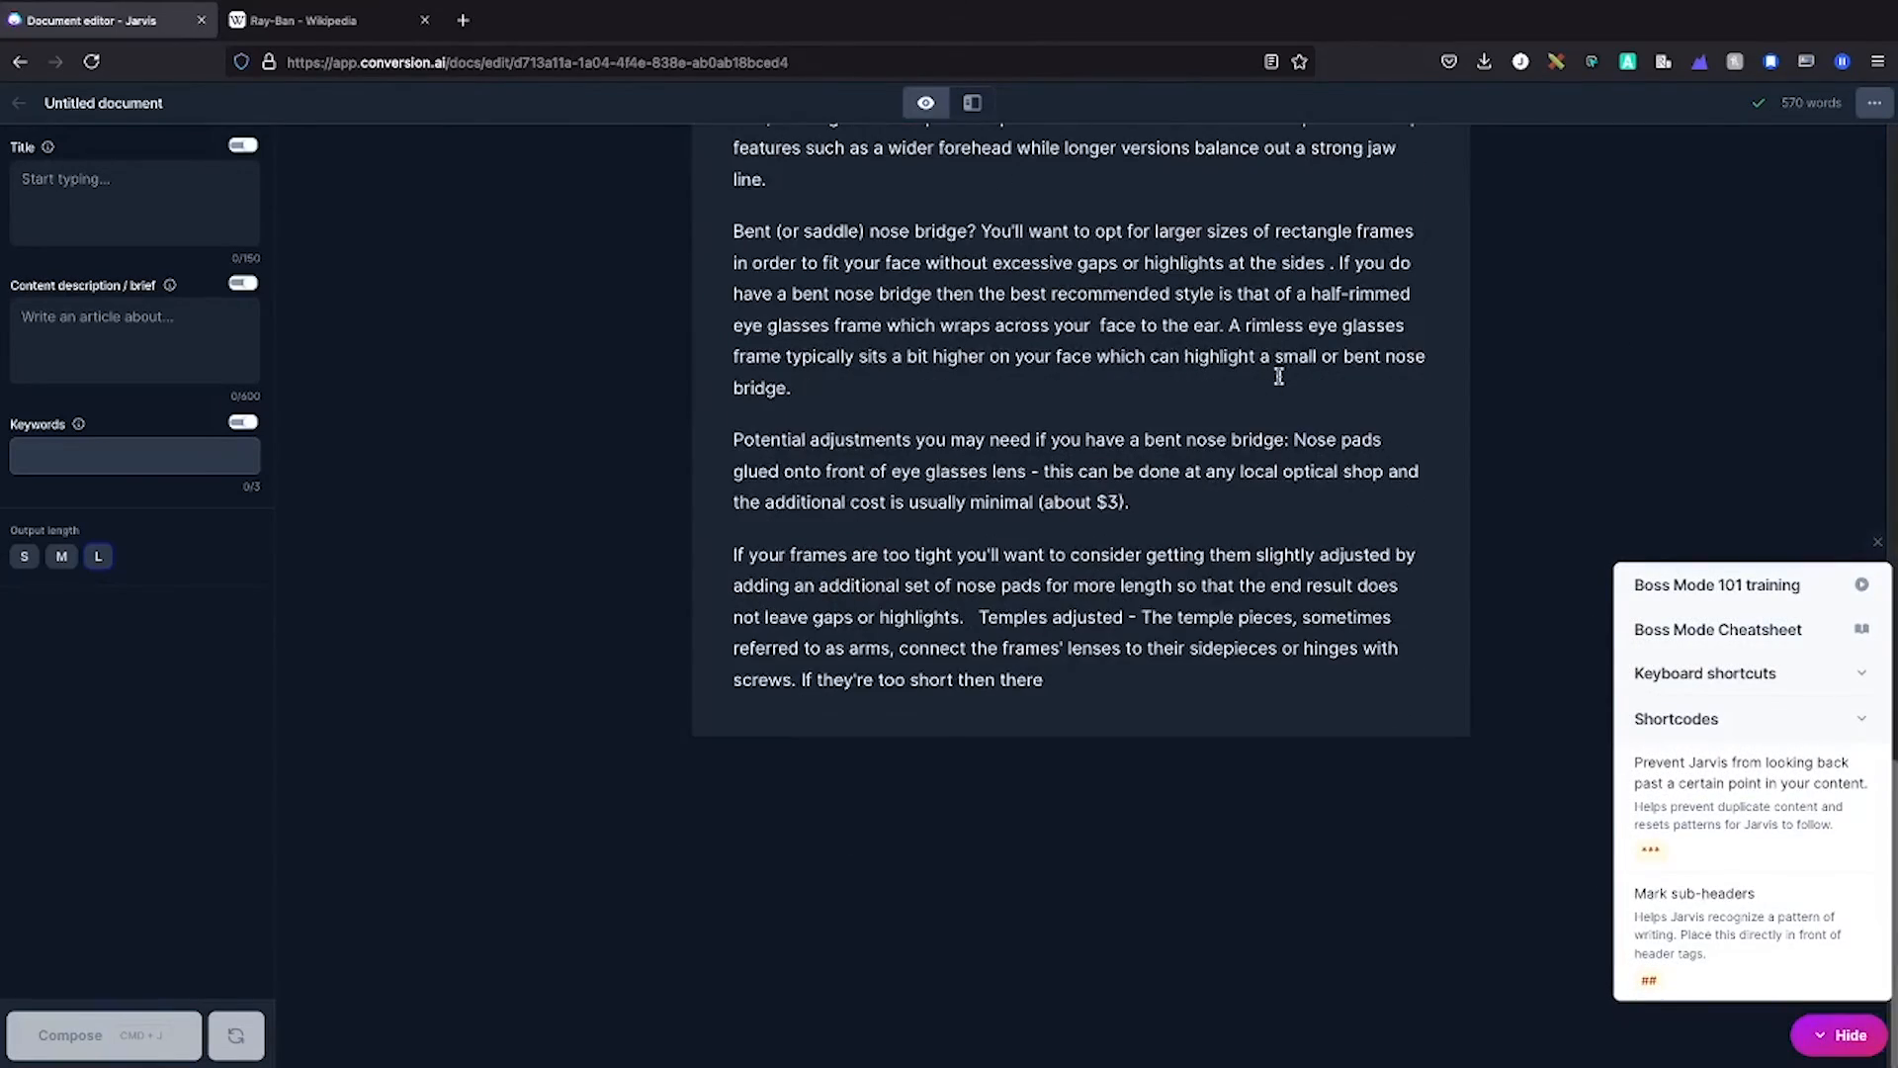
pyautogui.scroll(11, 1278, 376)
pyautogui.click(981, 334)
pyautogui.press('super+a')
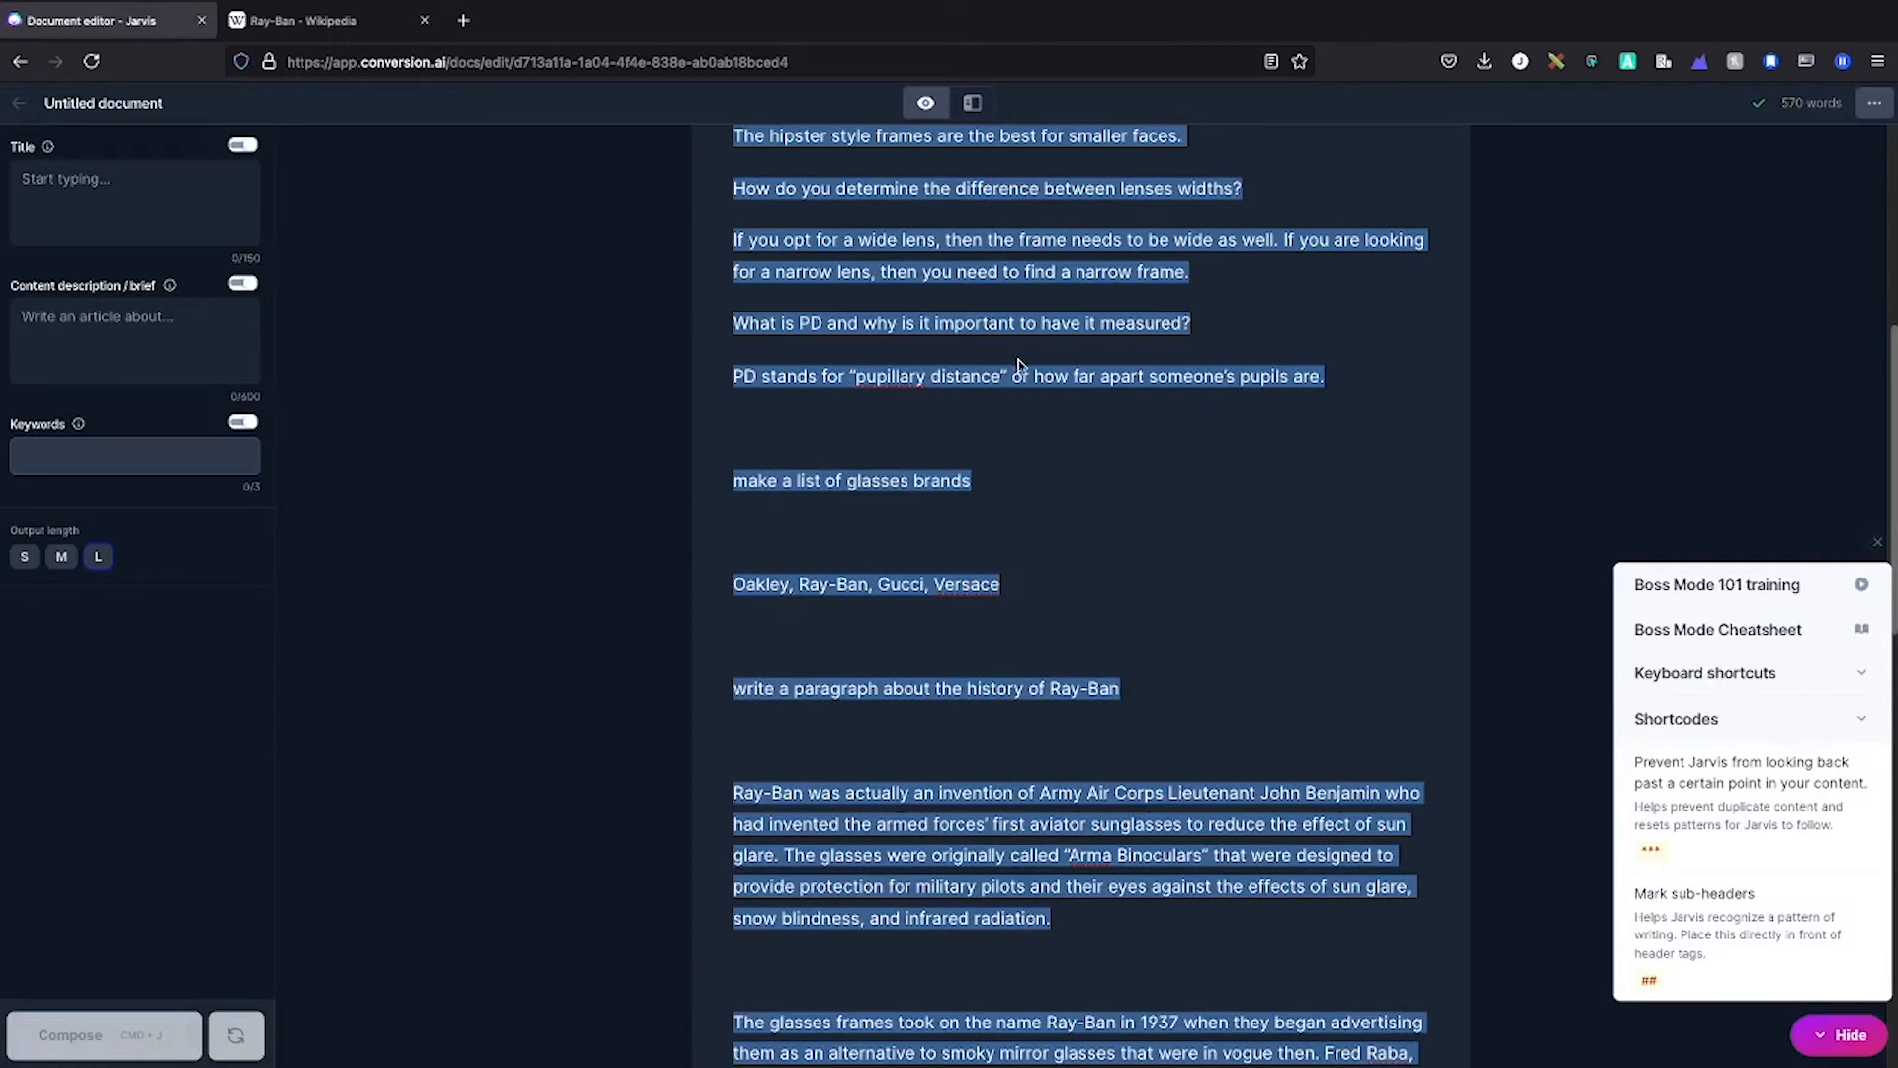
# Search for "copyscape" in the second browser tab and open the Copyscape website from the results.
pyautogui.click(299, 25)
pyautogui.click(394, 62)
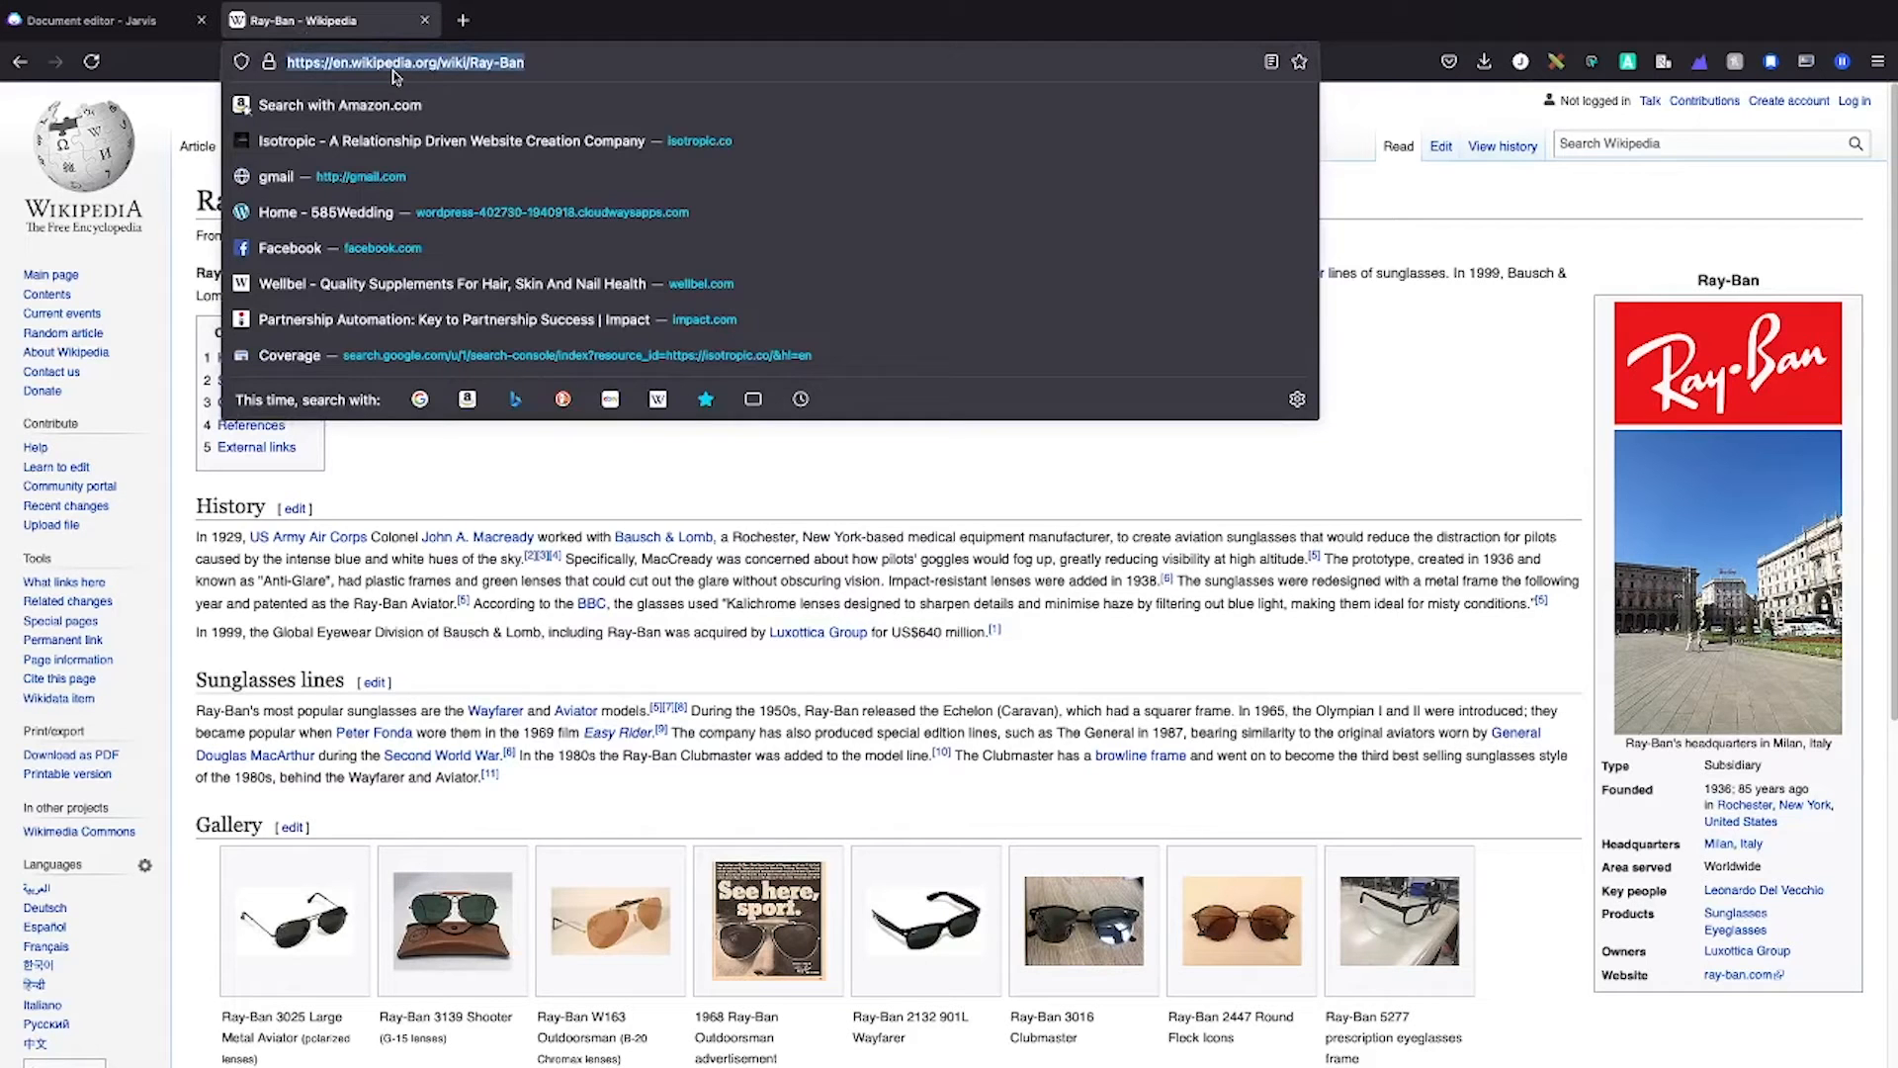
pyautogui.write('copys')
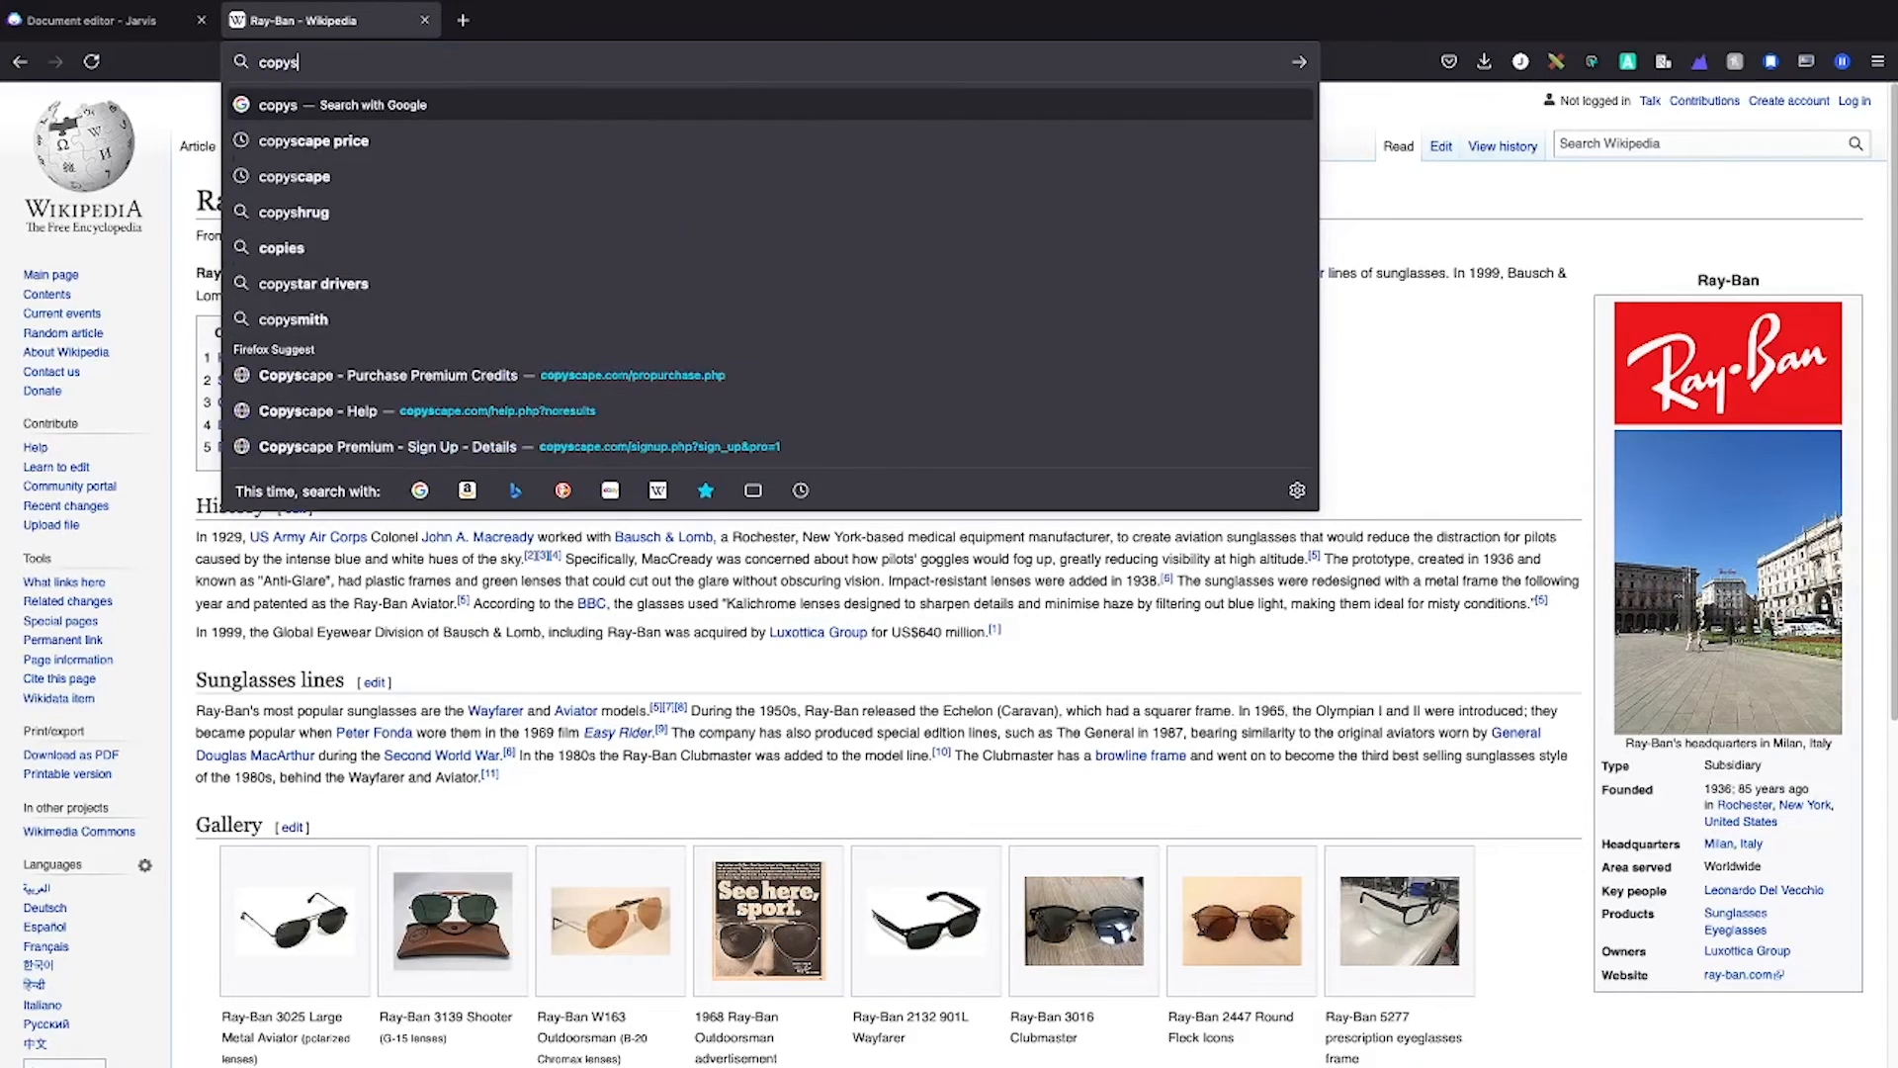
pyautogui.write('cape')
pyautogui.press('Return')
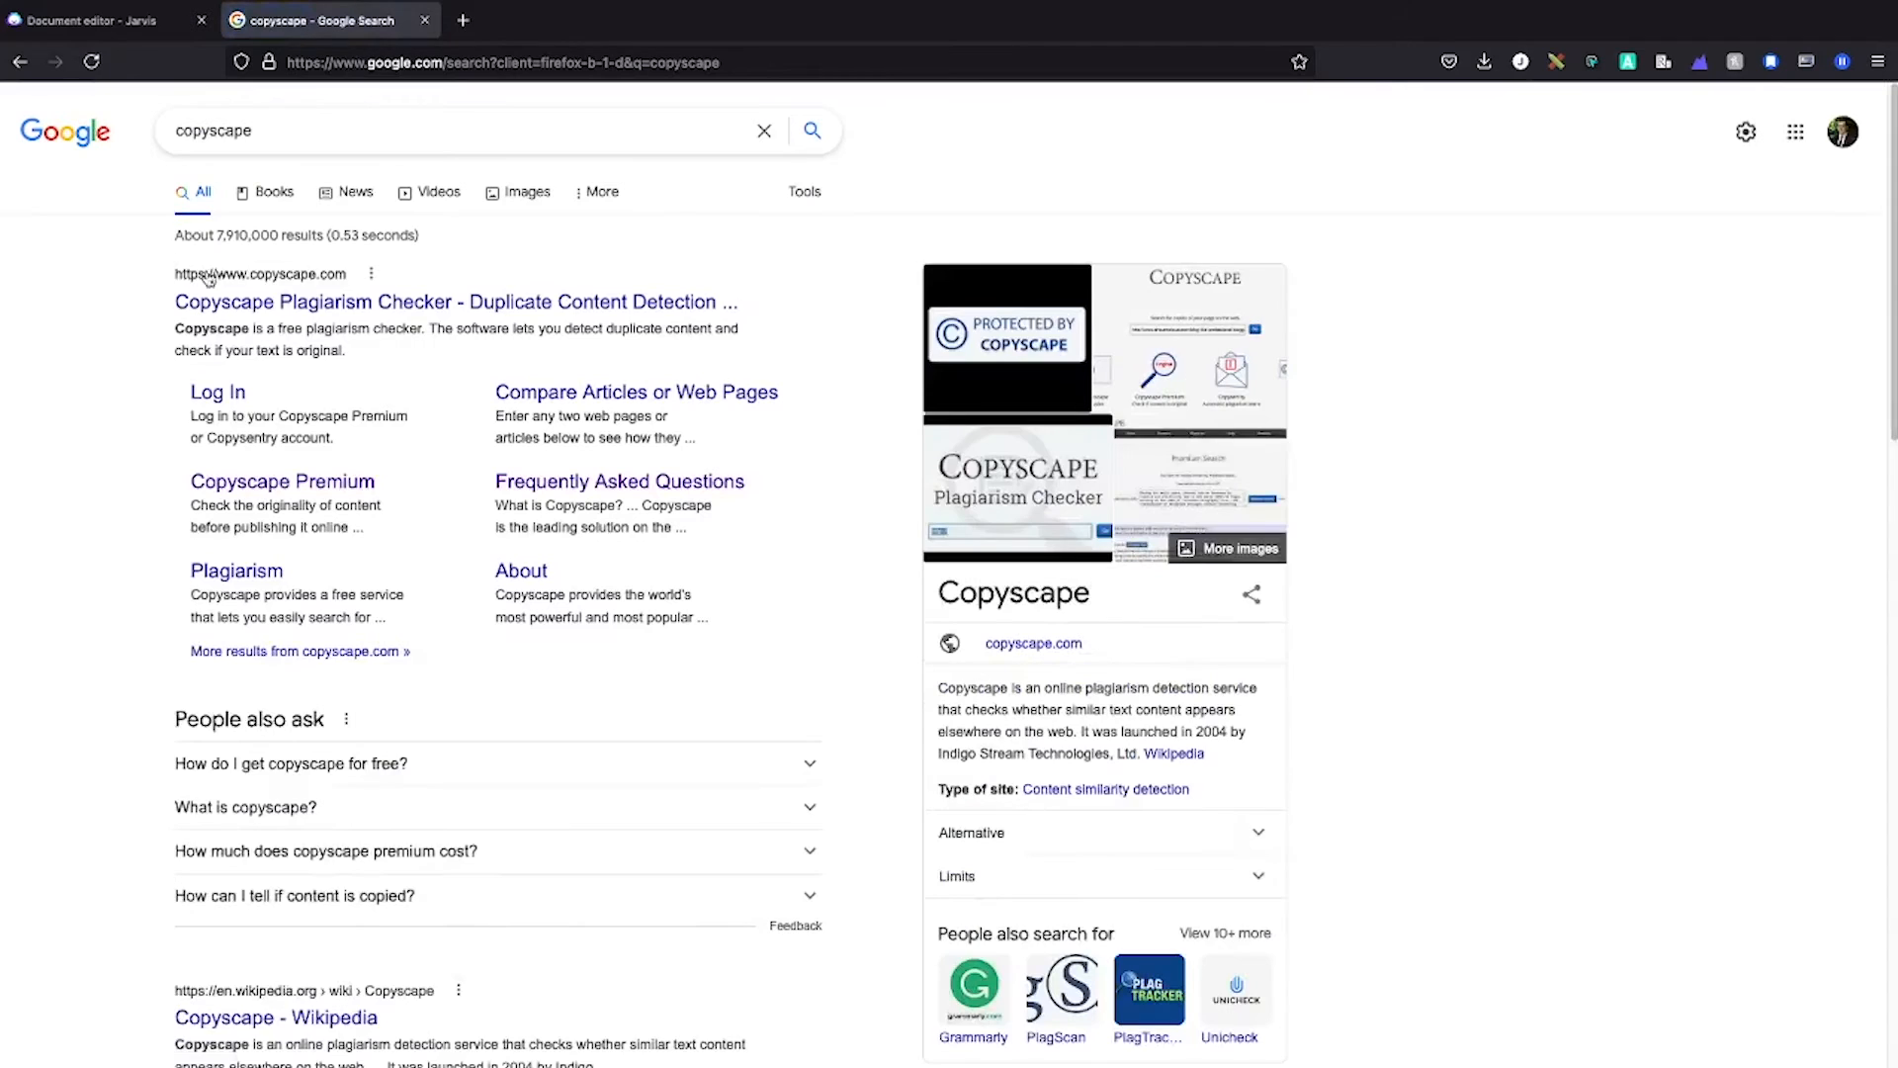
pyautogui.click(280, 309)
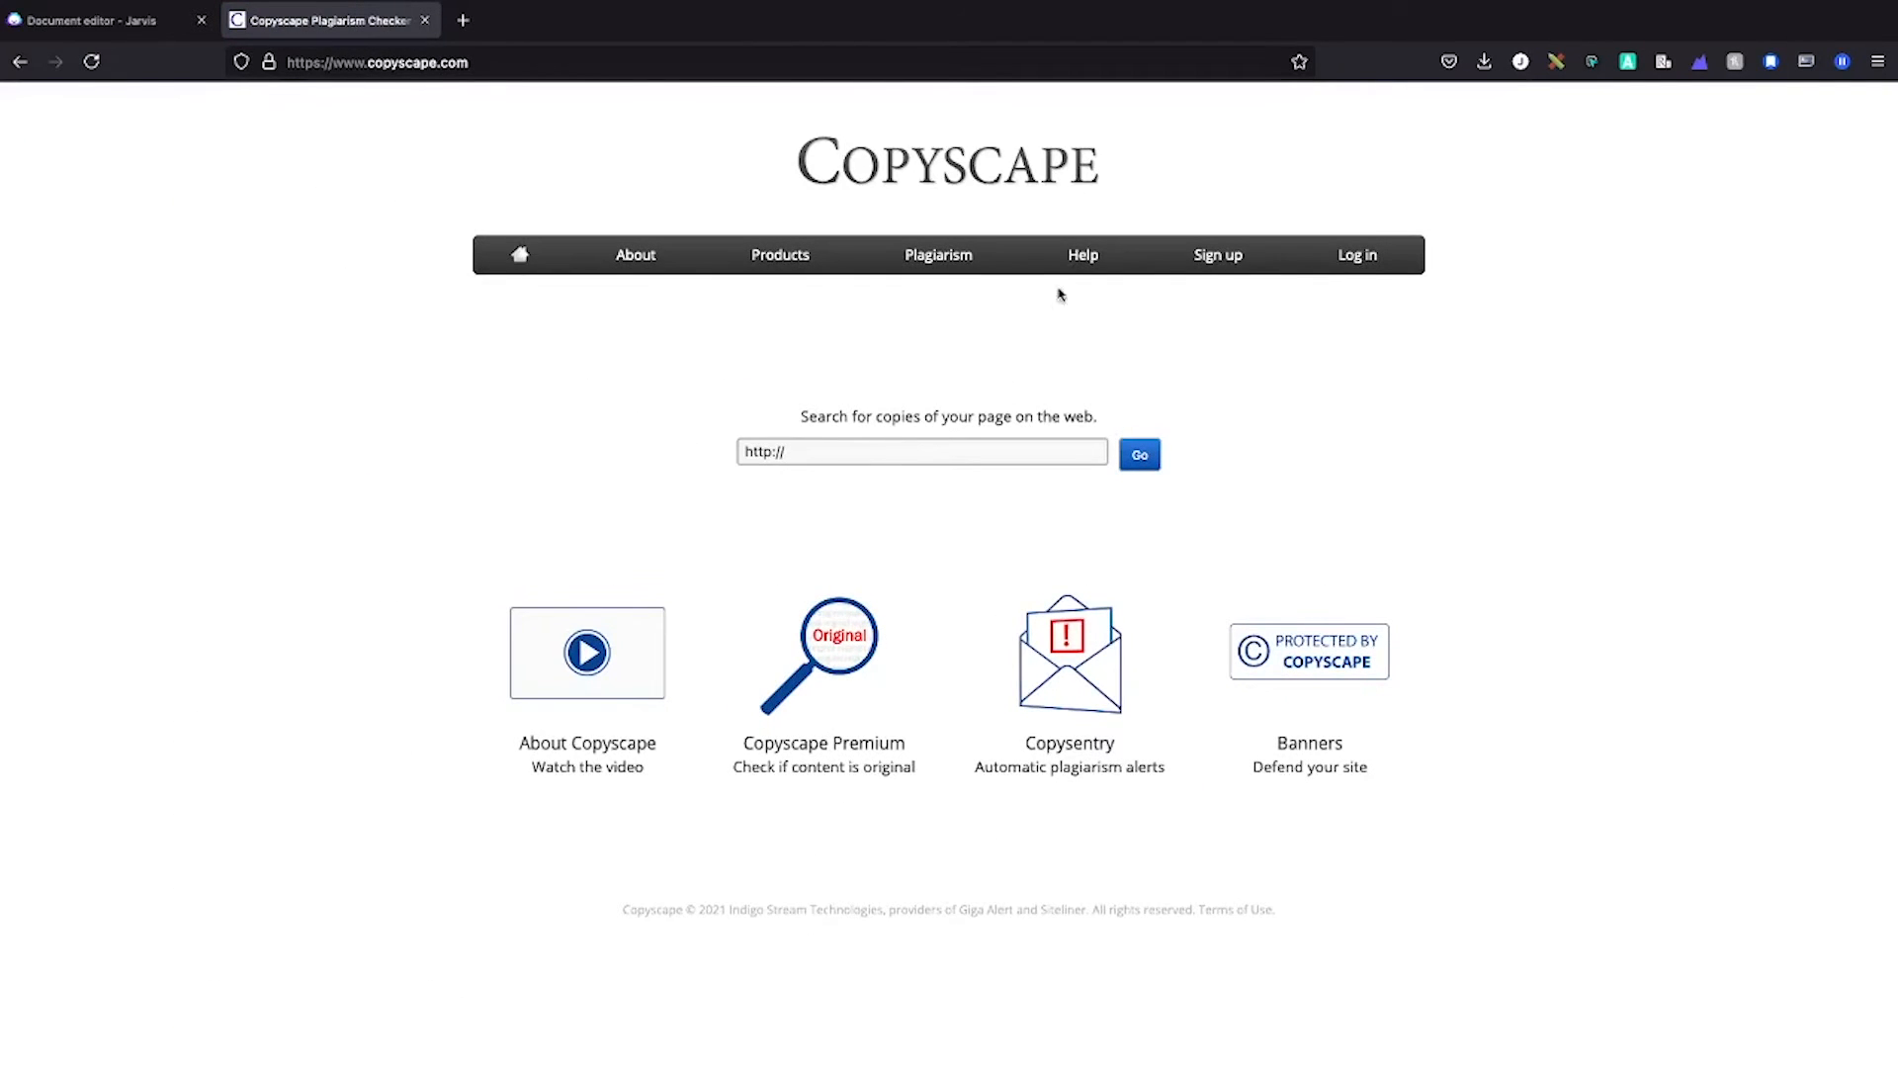
# Log in to the Copyscape account with the saved credentials.
pyautogui.moveTo(1226, 267)
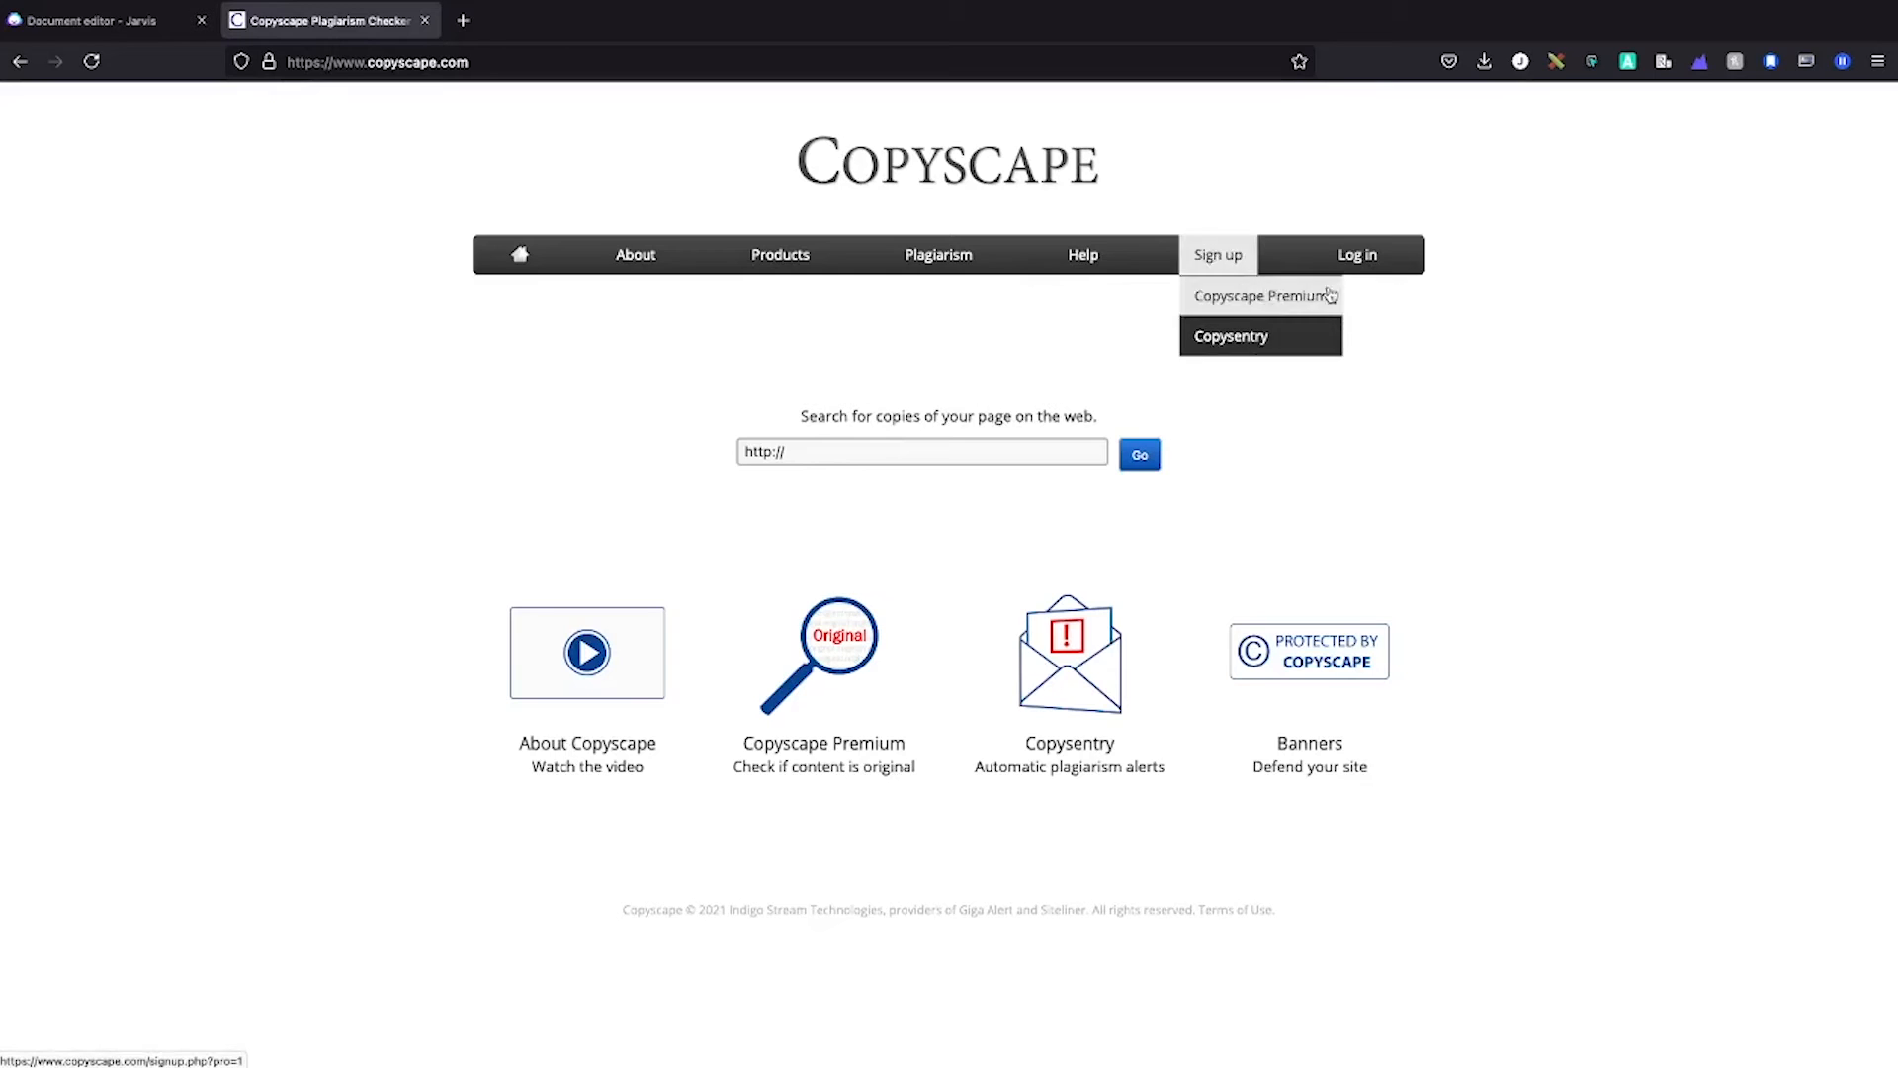
pyautogui.click(1356, 255)
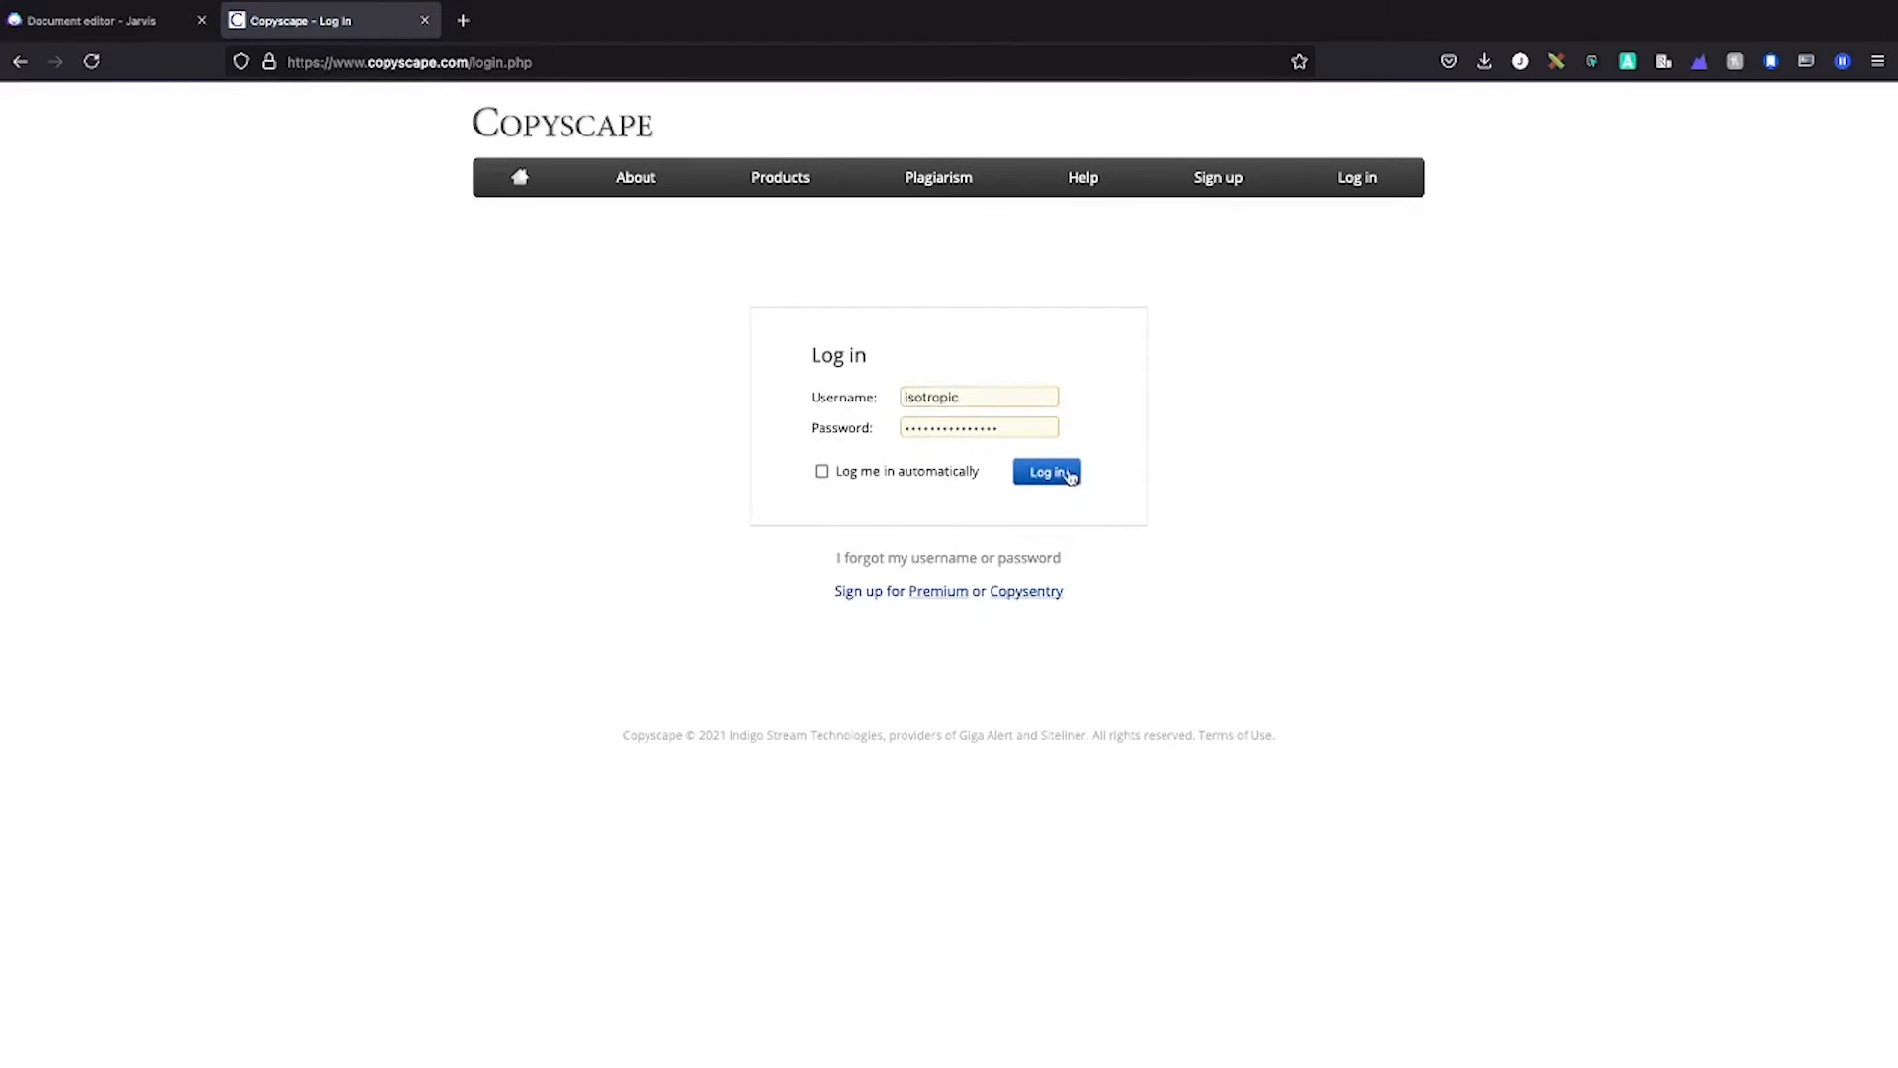
pyautogui.click(1048, 472)
# Paste the copied glasses article into Copyscape's Premium Search and run the plagiarism check.
pyautogui.click(941, 490)
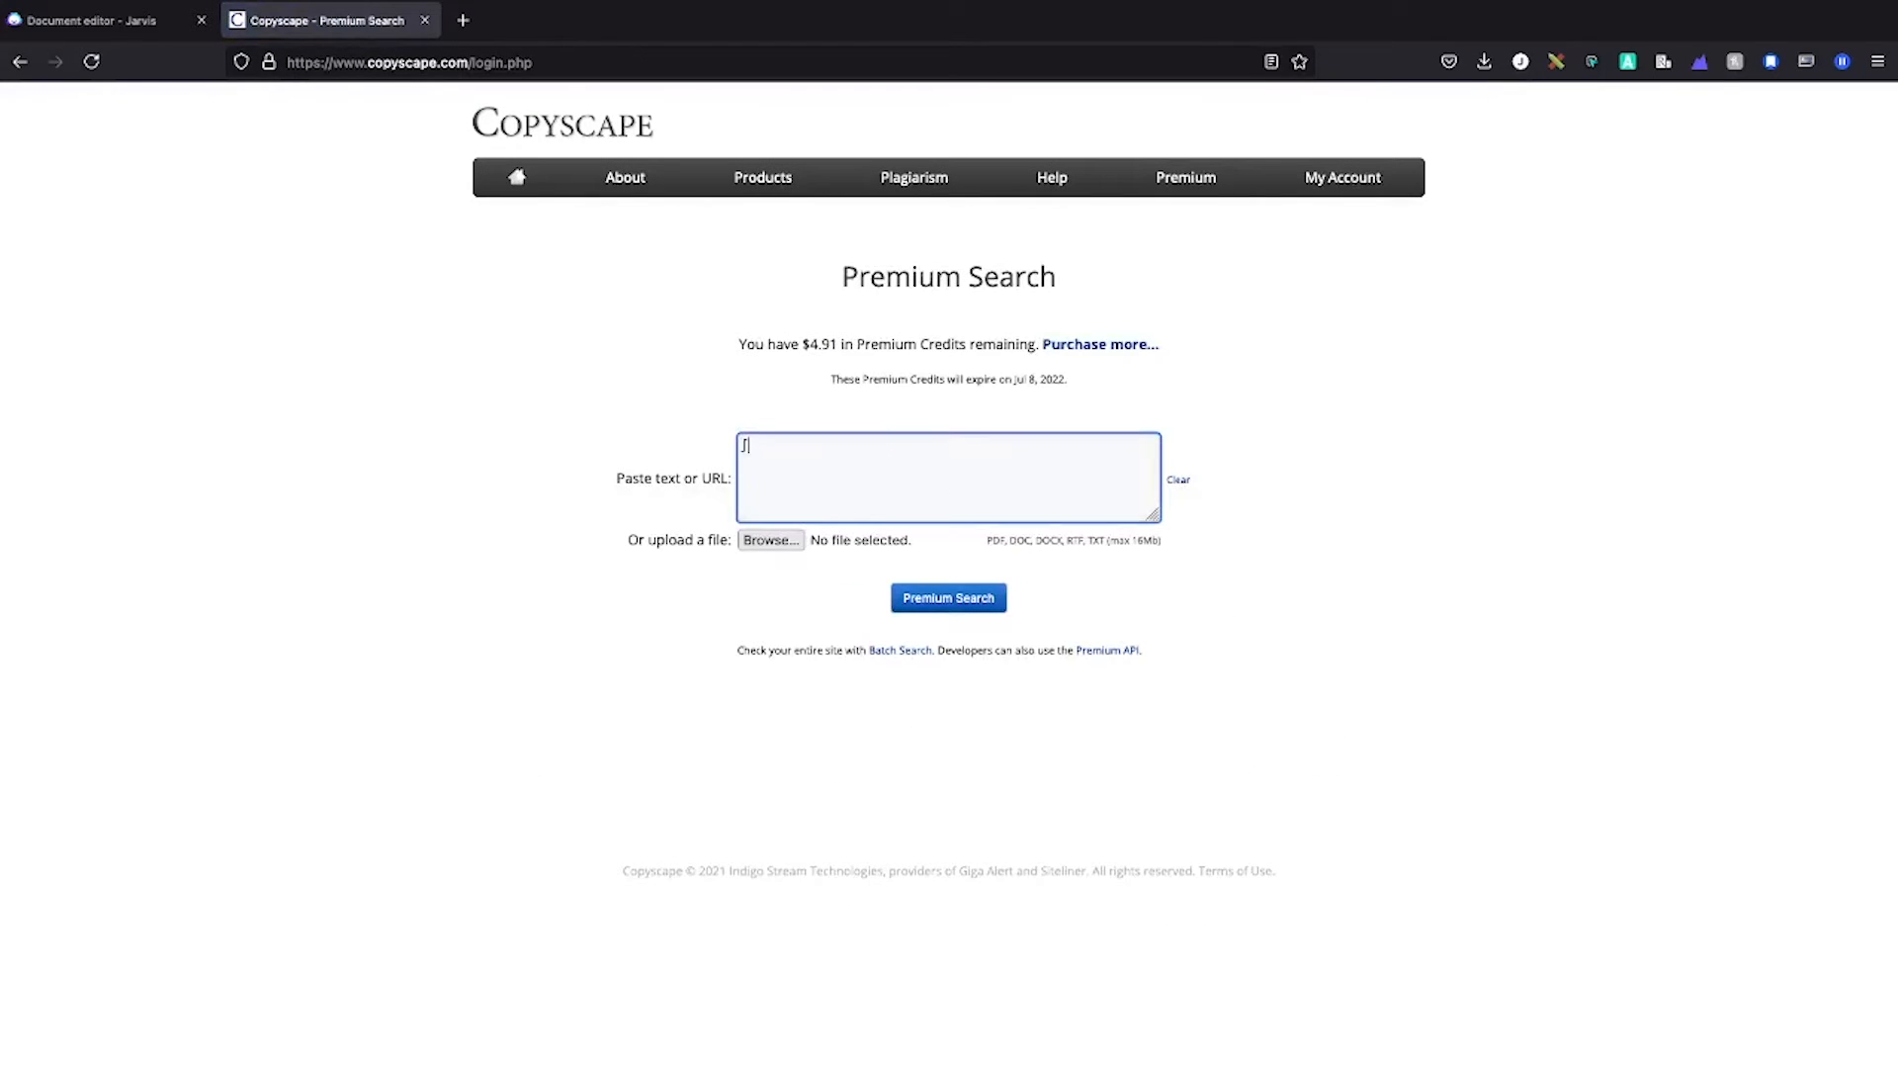
pyautogui.hotkey('ctrl', 'v')
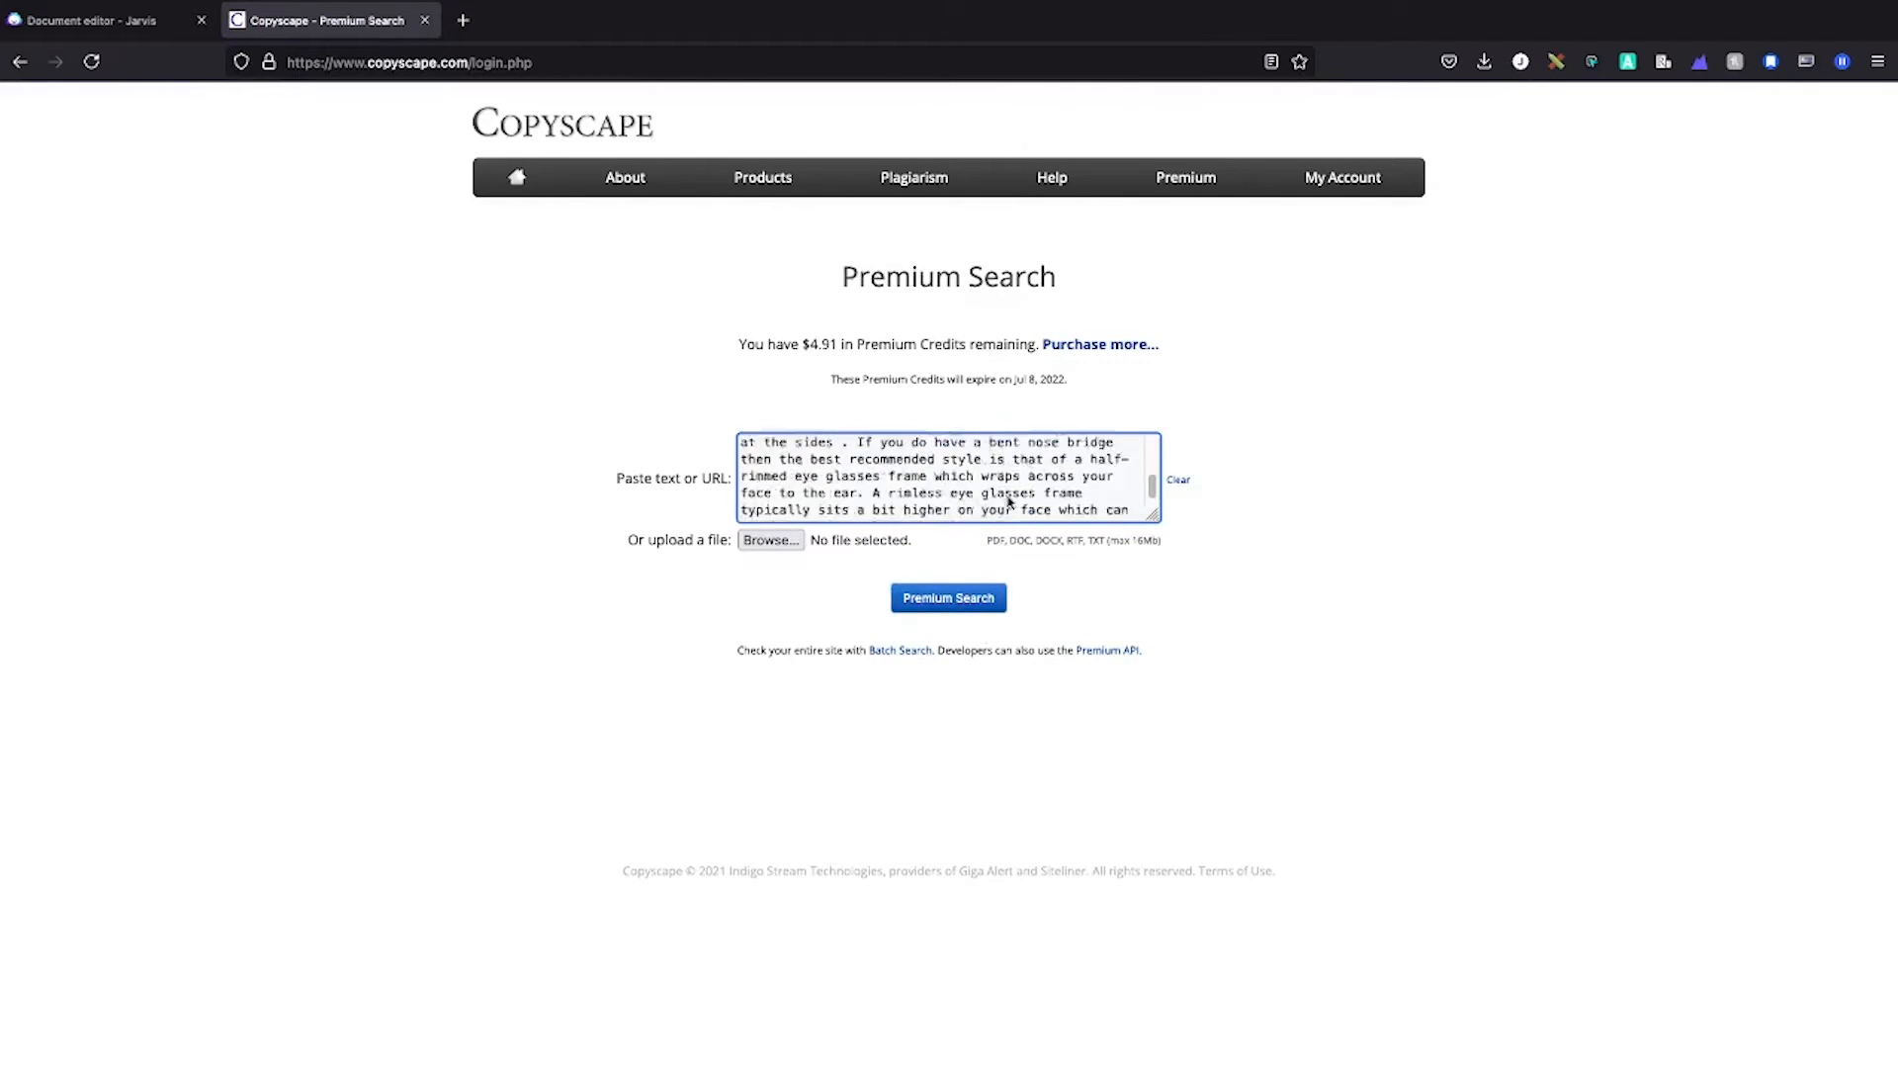
pyautogui.scroll(15, 1011, 500)
pyautogui.scroll(-12, 1013, 503)
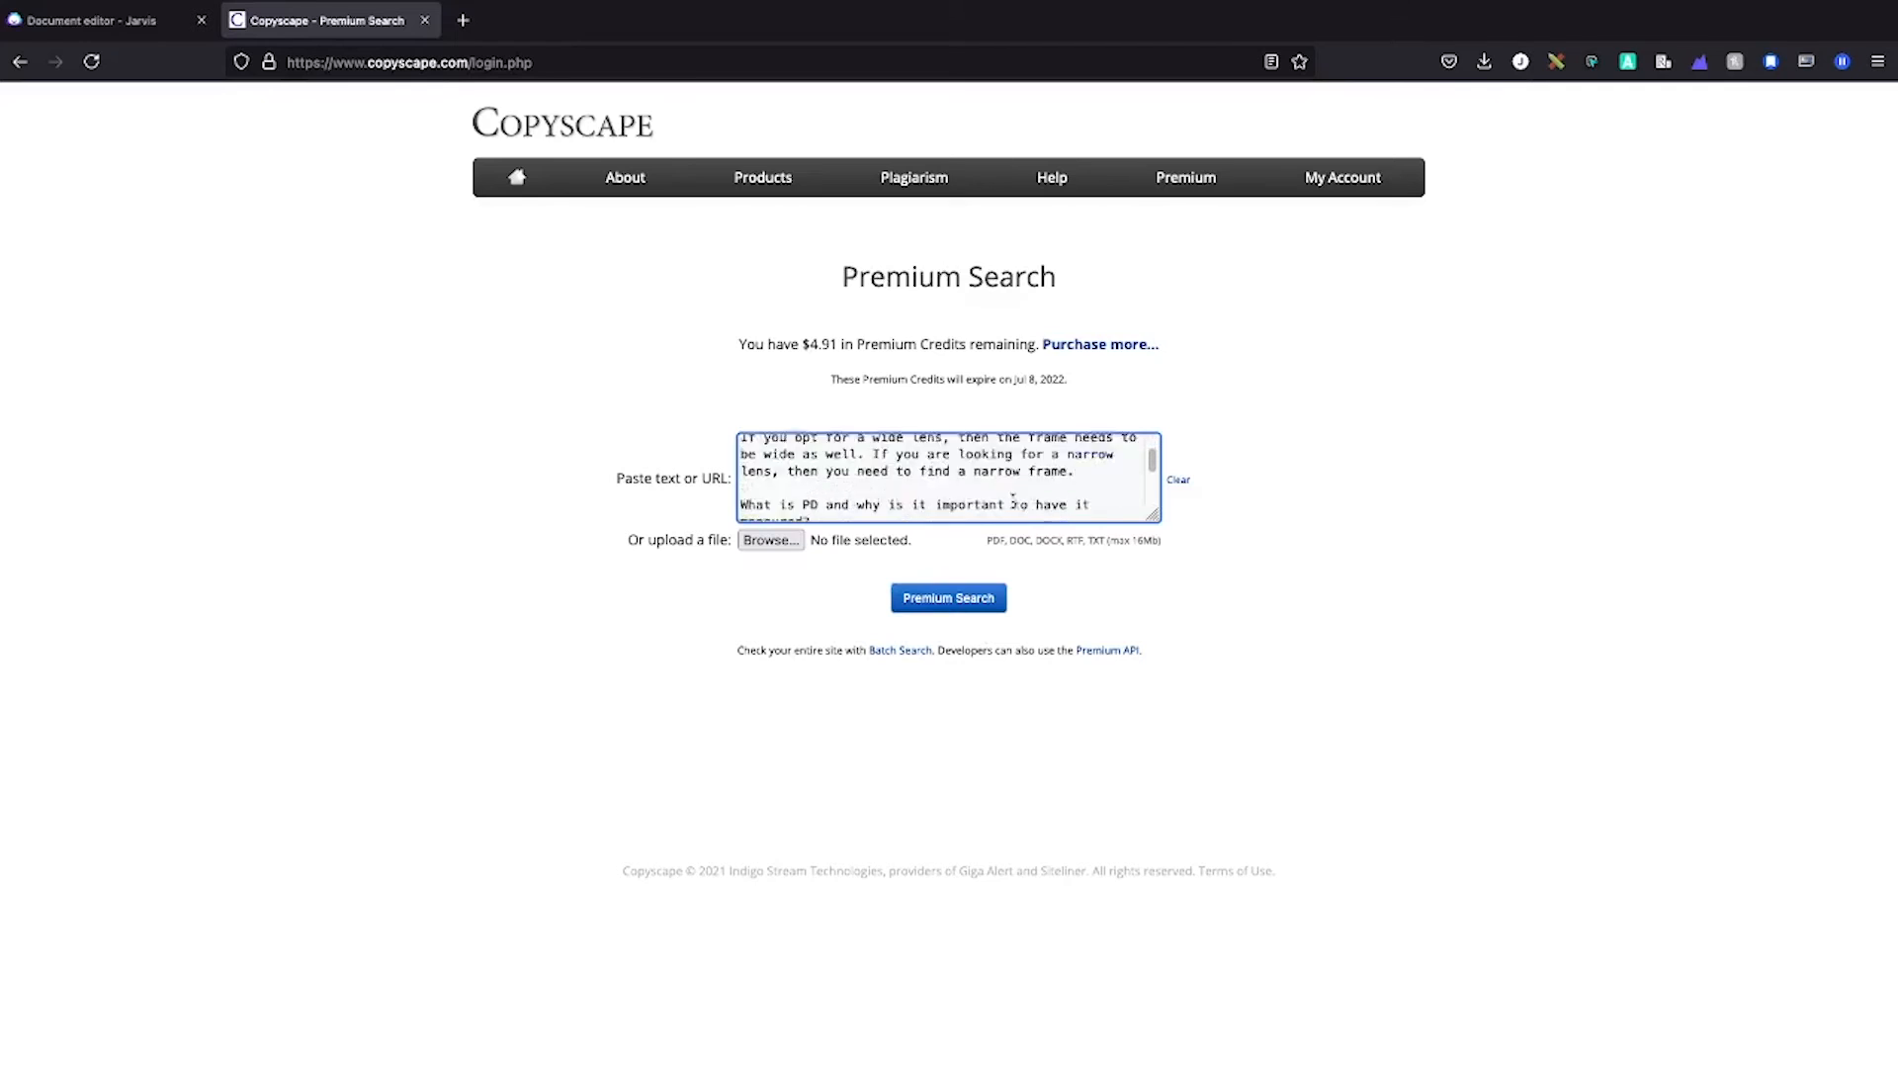
pyautogui.click(134, 21)
pyautogui.click(324, 22)
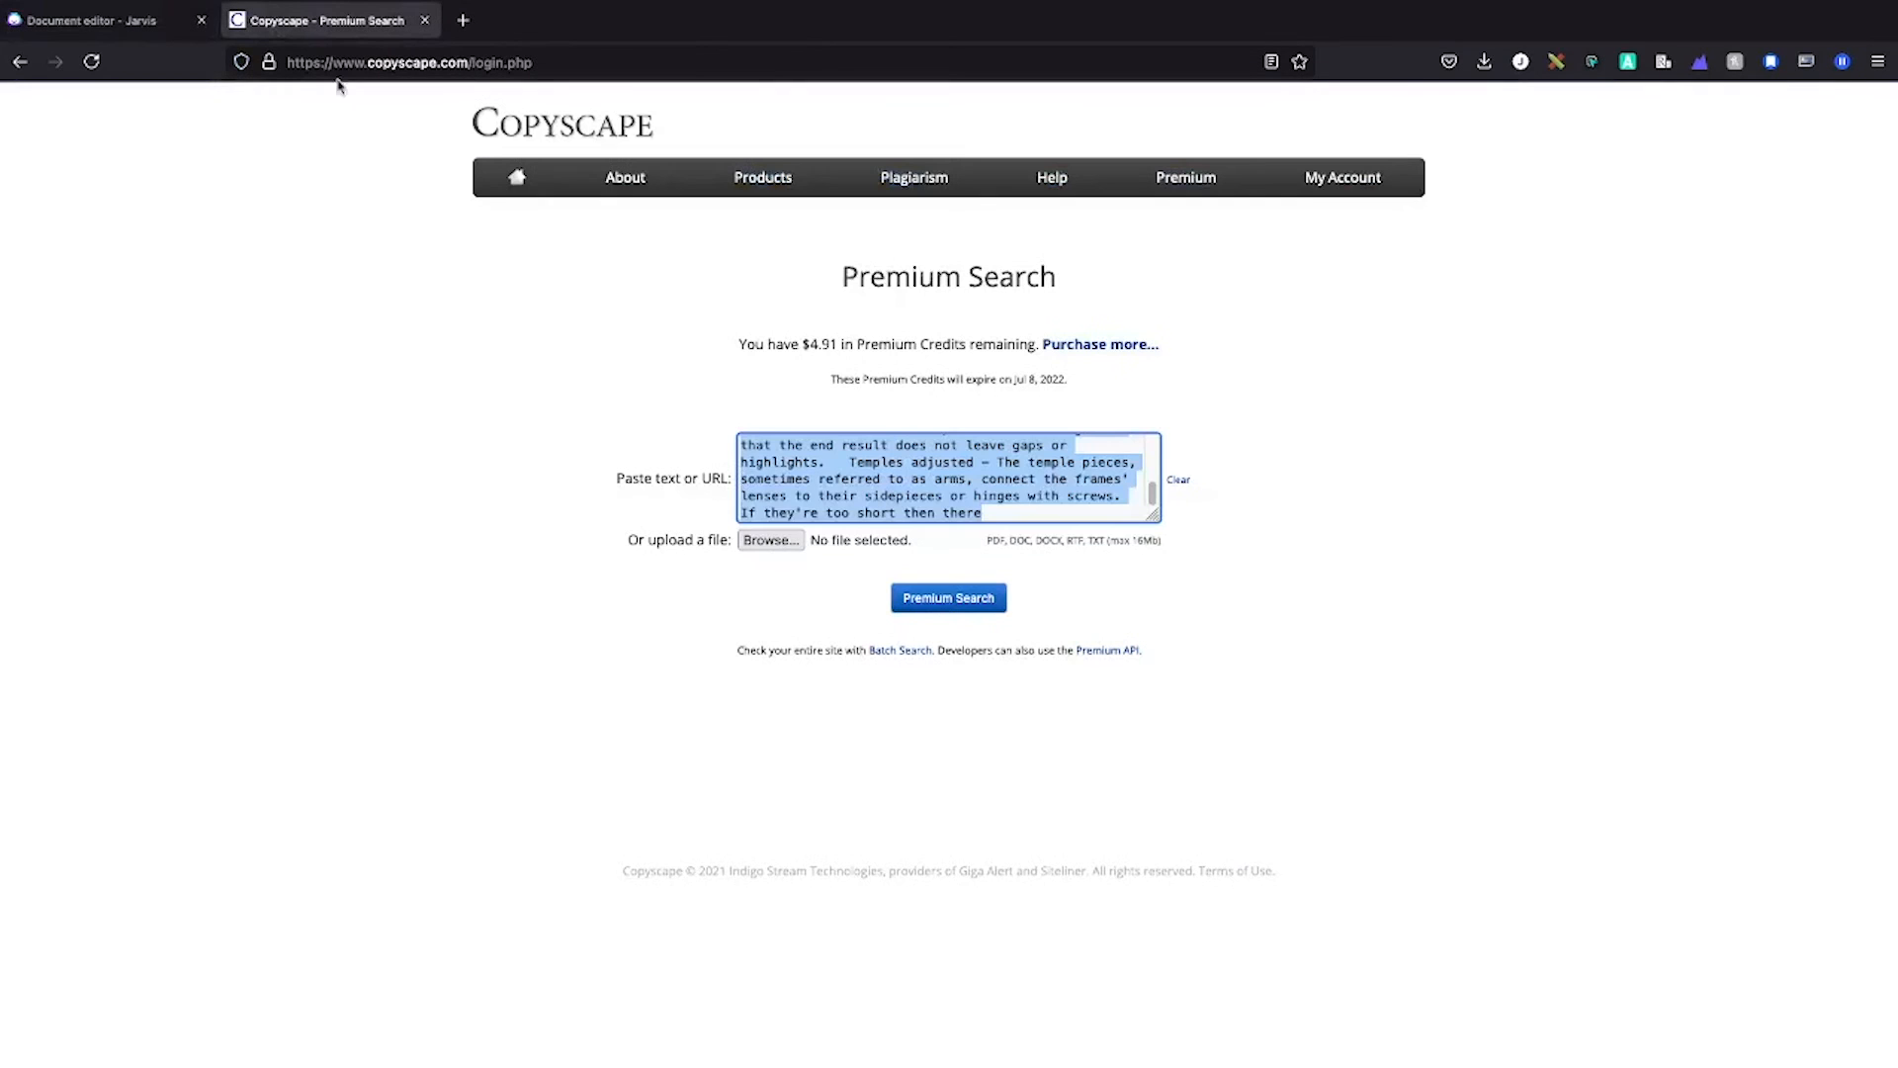
pyautogui.click(966, 599)
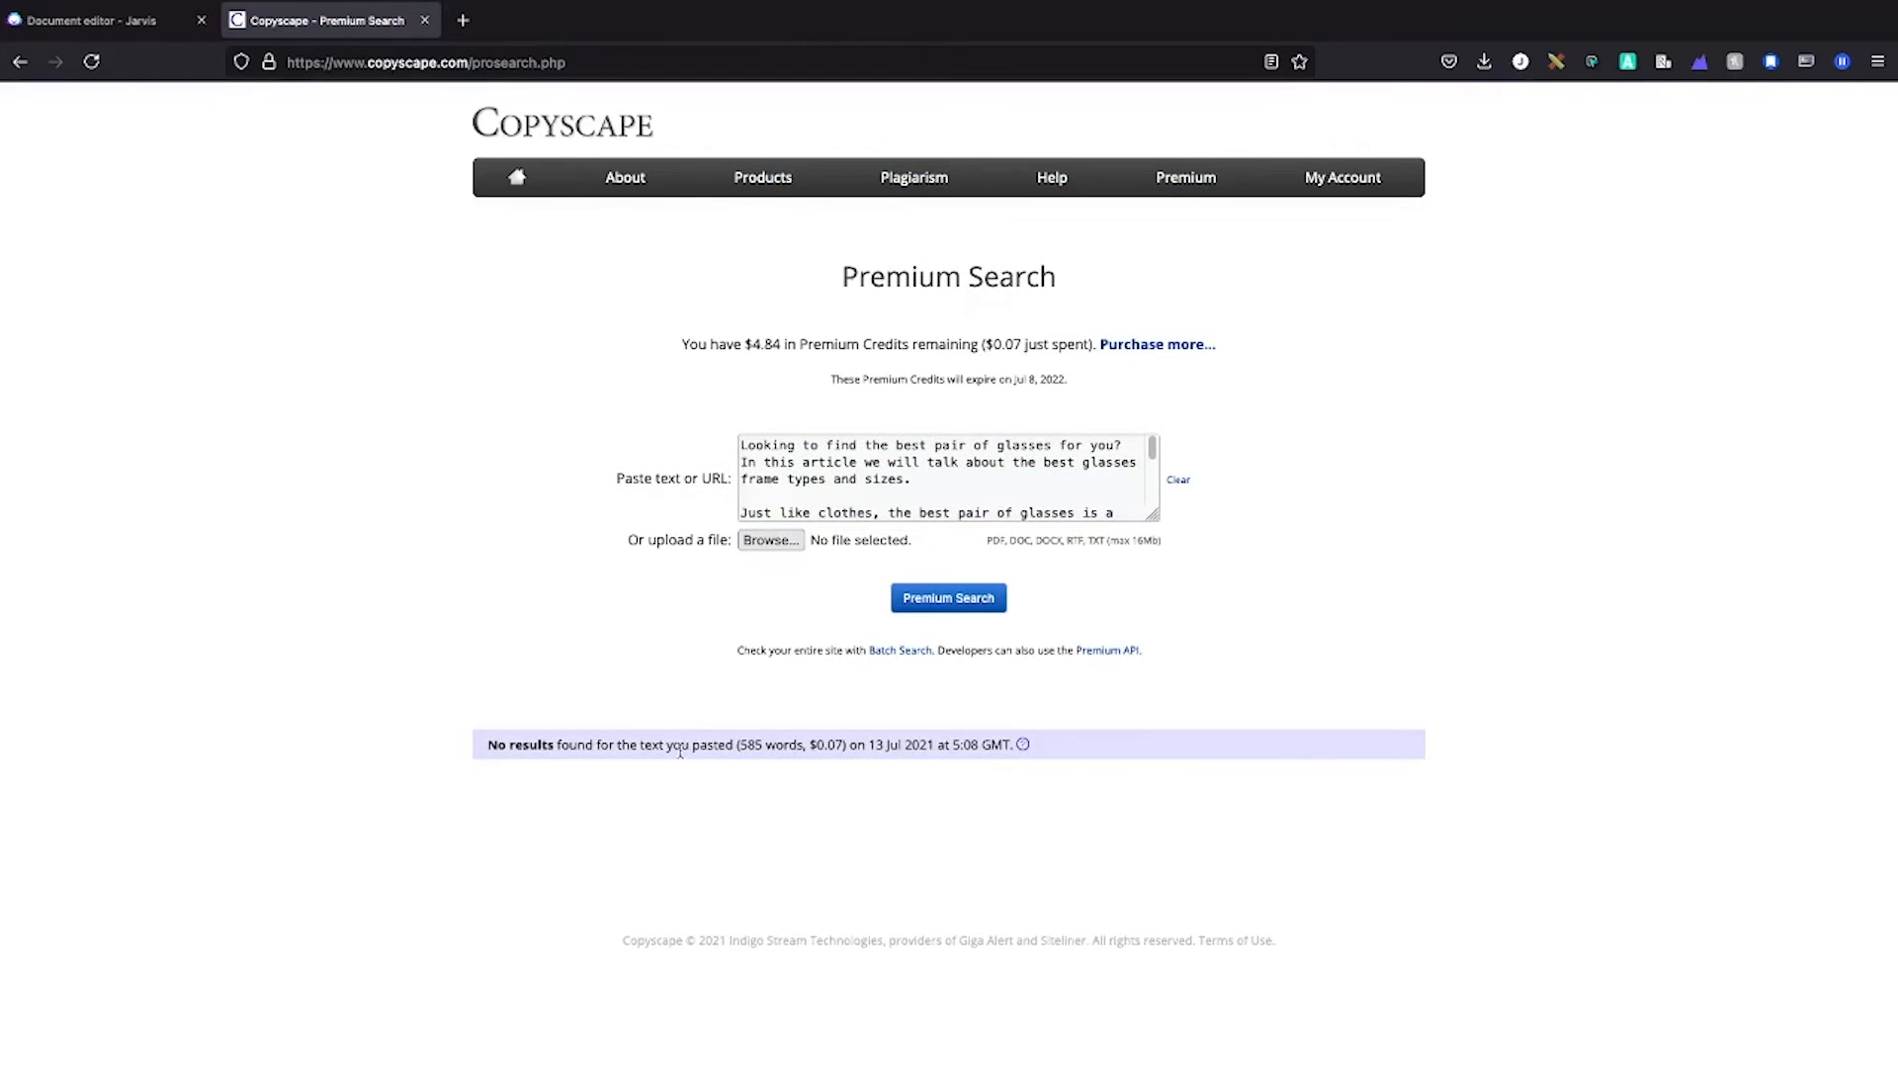
# Open quetext.com, paste the glasses article into the plagiarism checker and start the check.
pyautogui.click(513, 64)
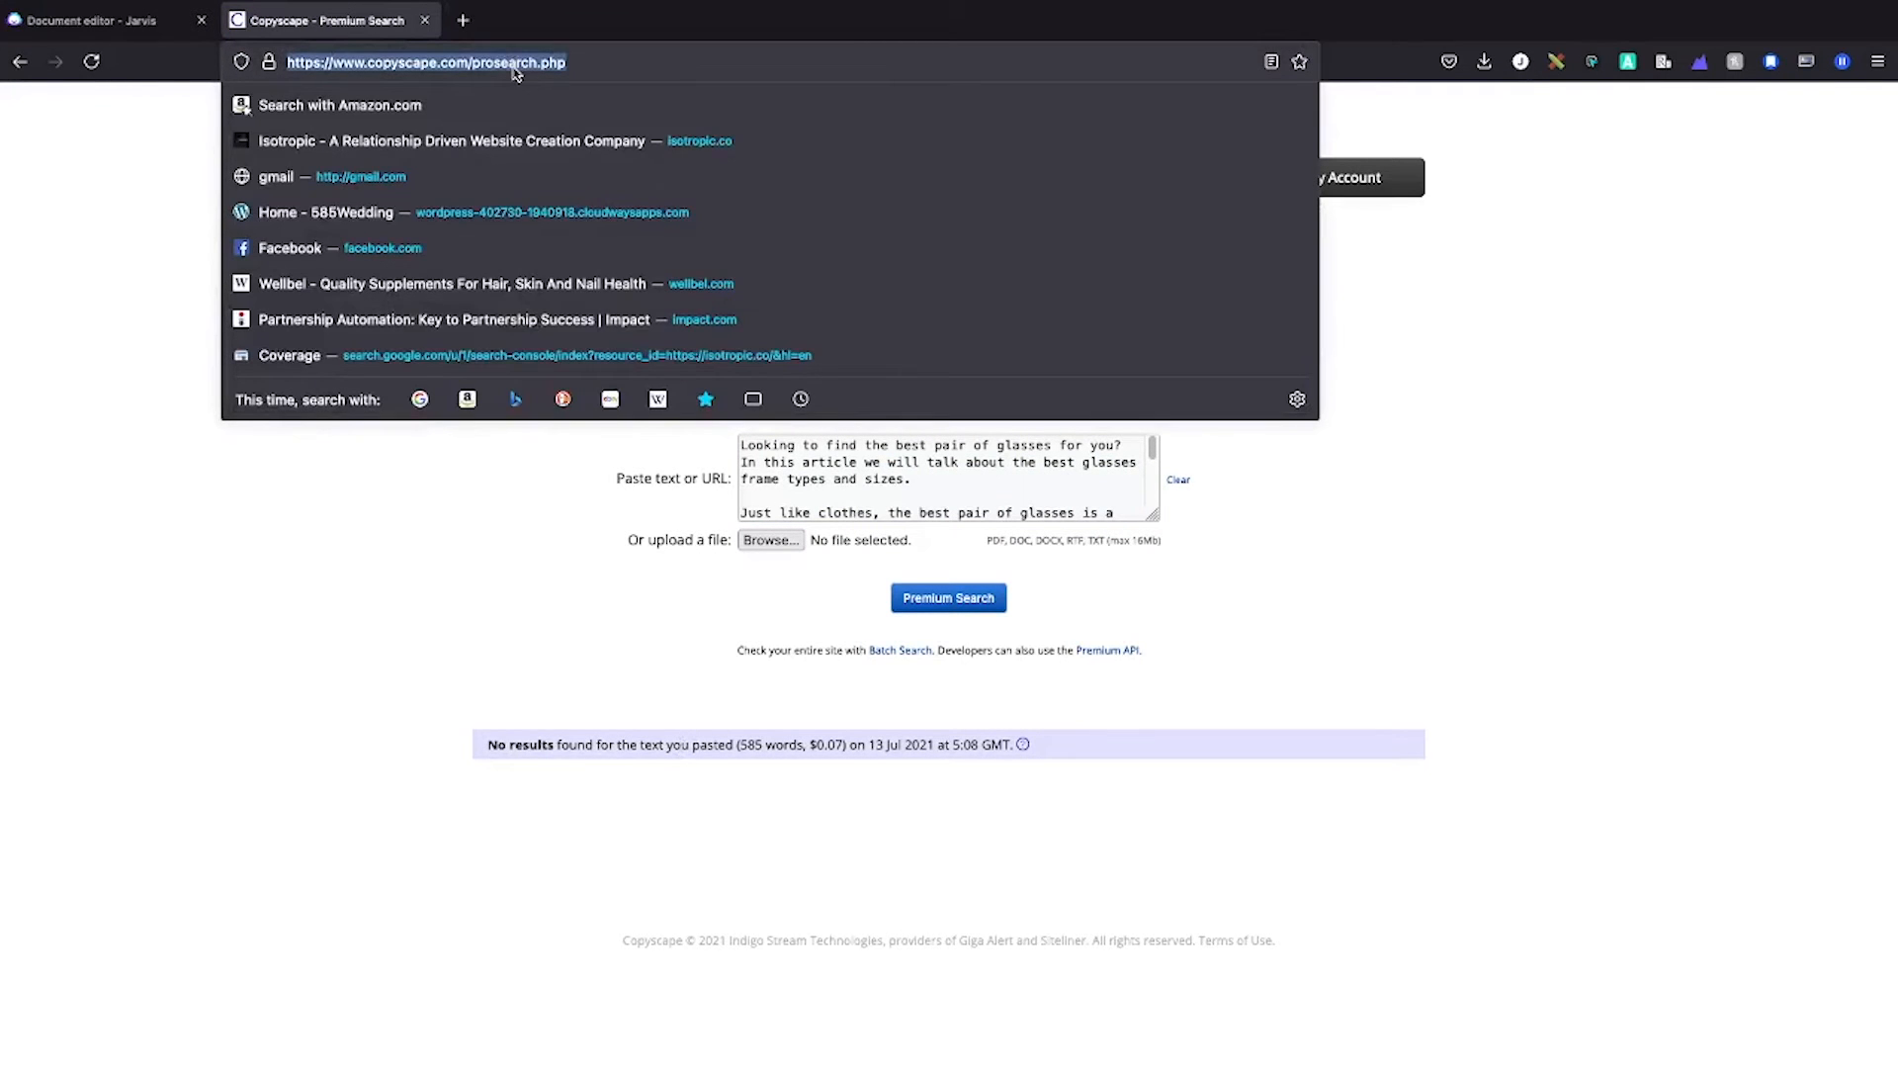
pyautogui.write('quer')
pyautogui.press('BackSpace')
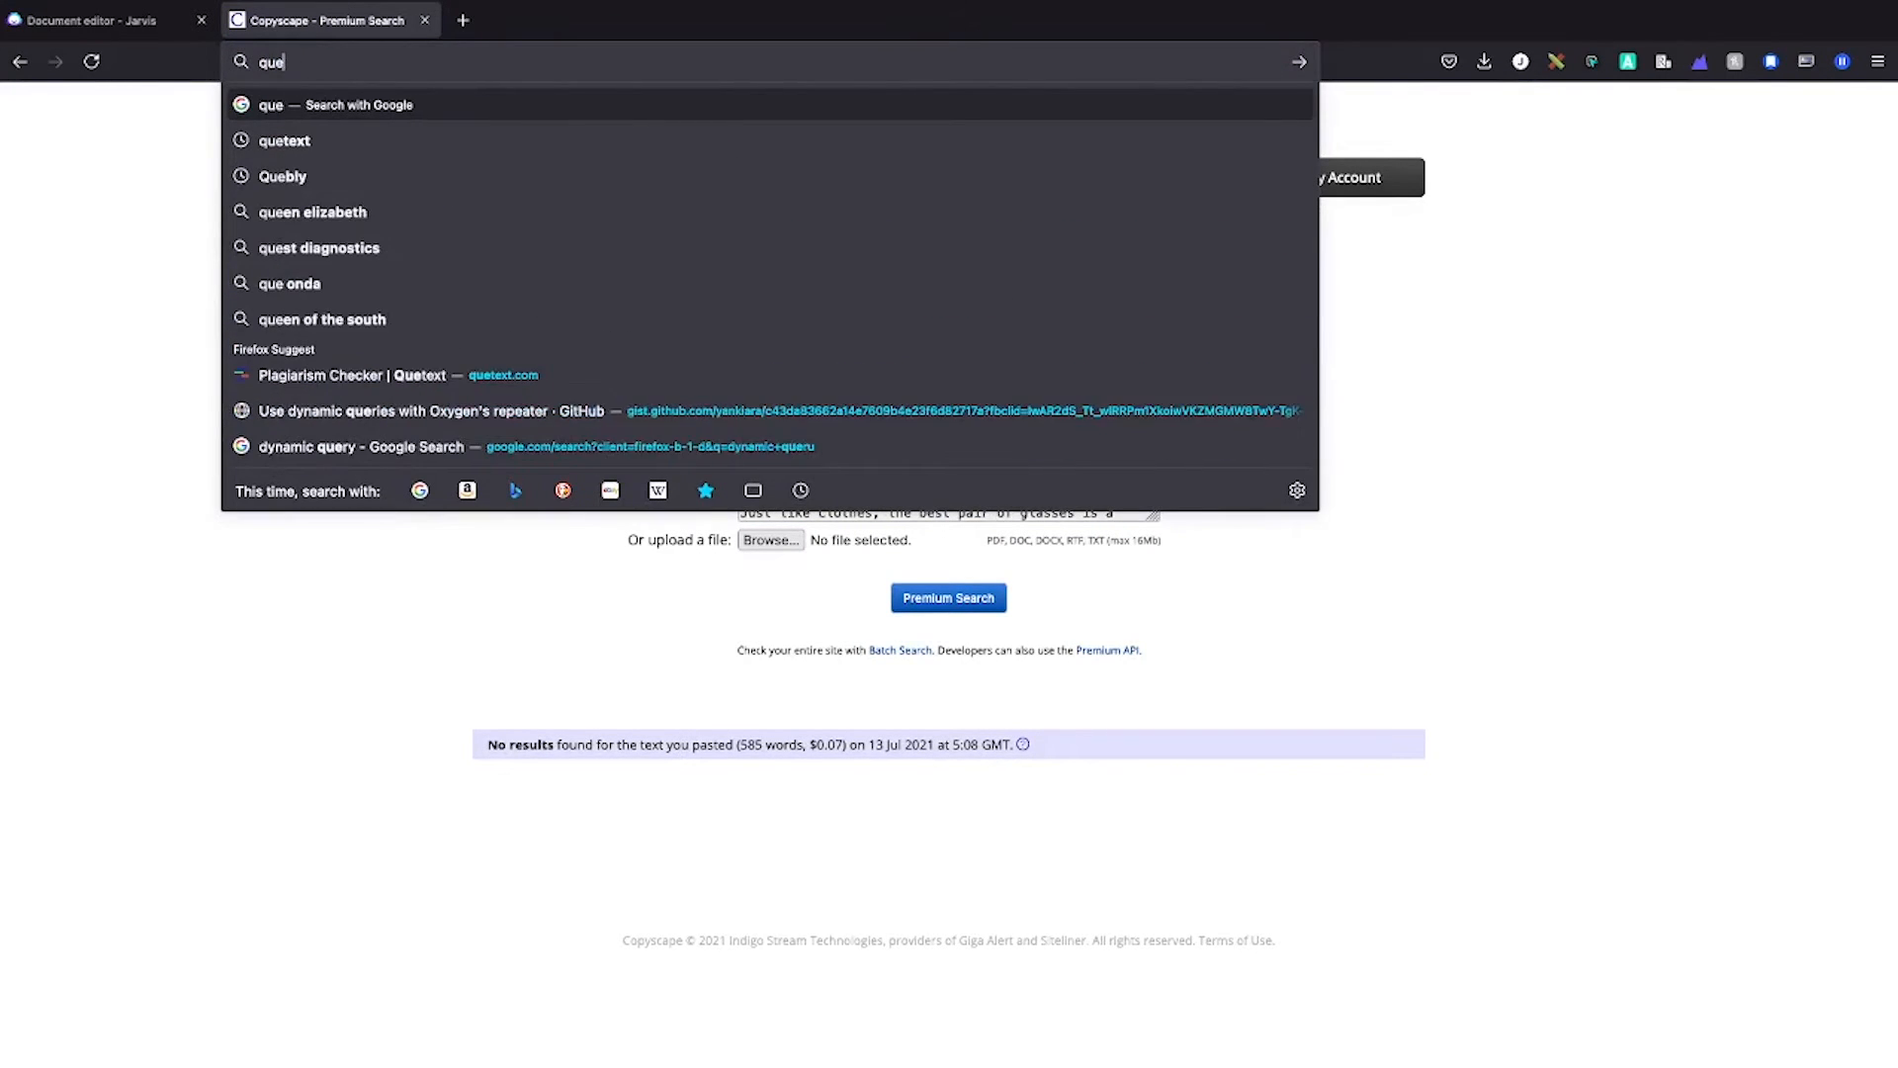
pyautogui.write('text.com')
pyautogui.press('Return')
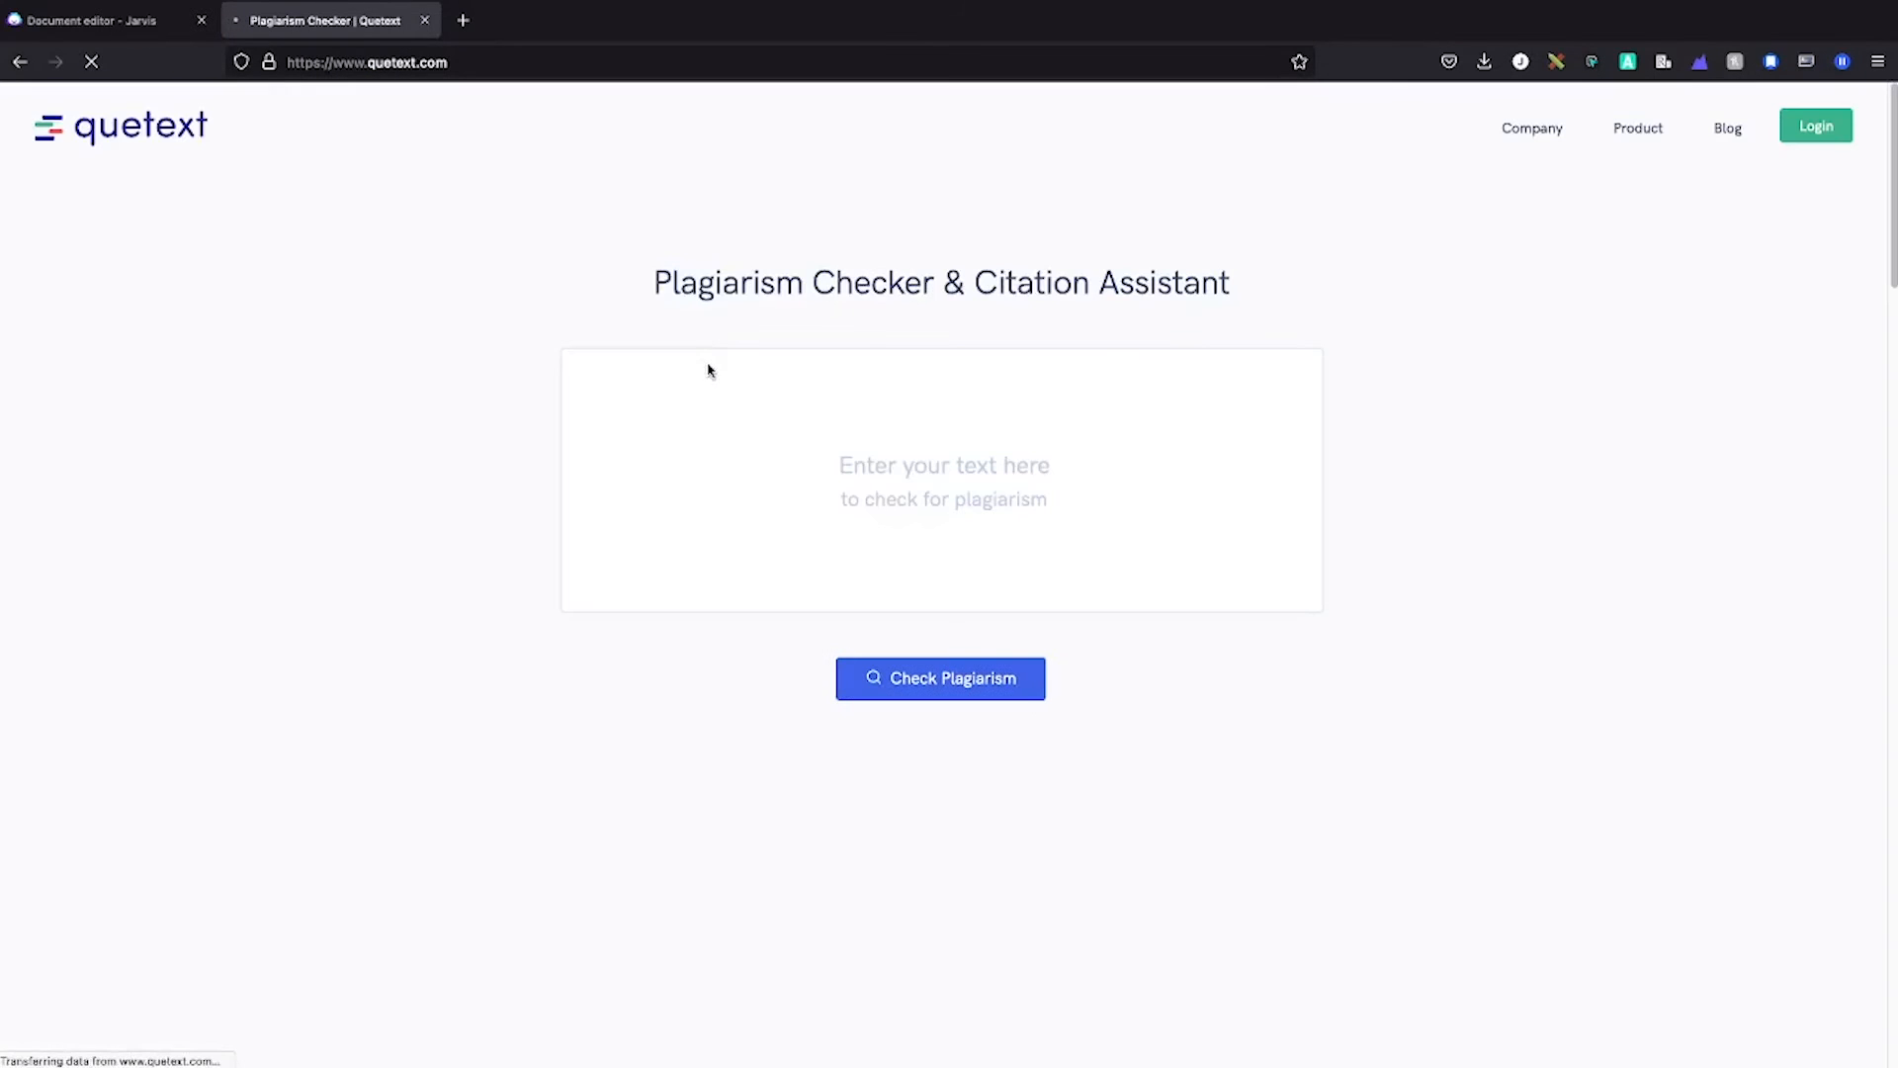
pyautogui.click(880, 465)
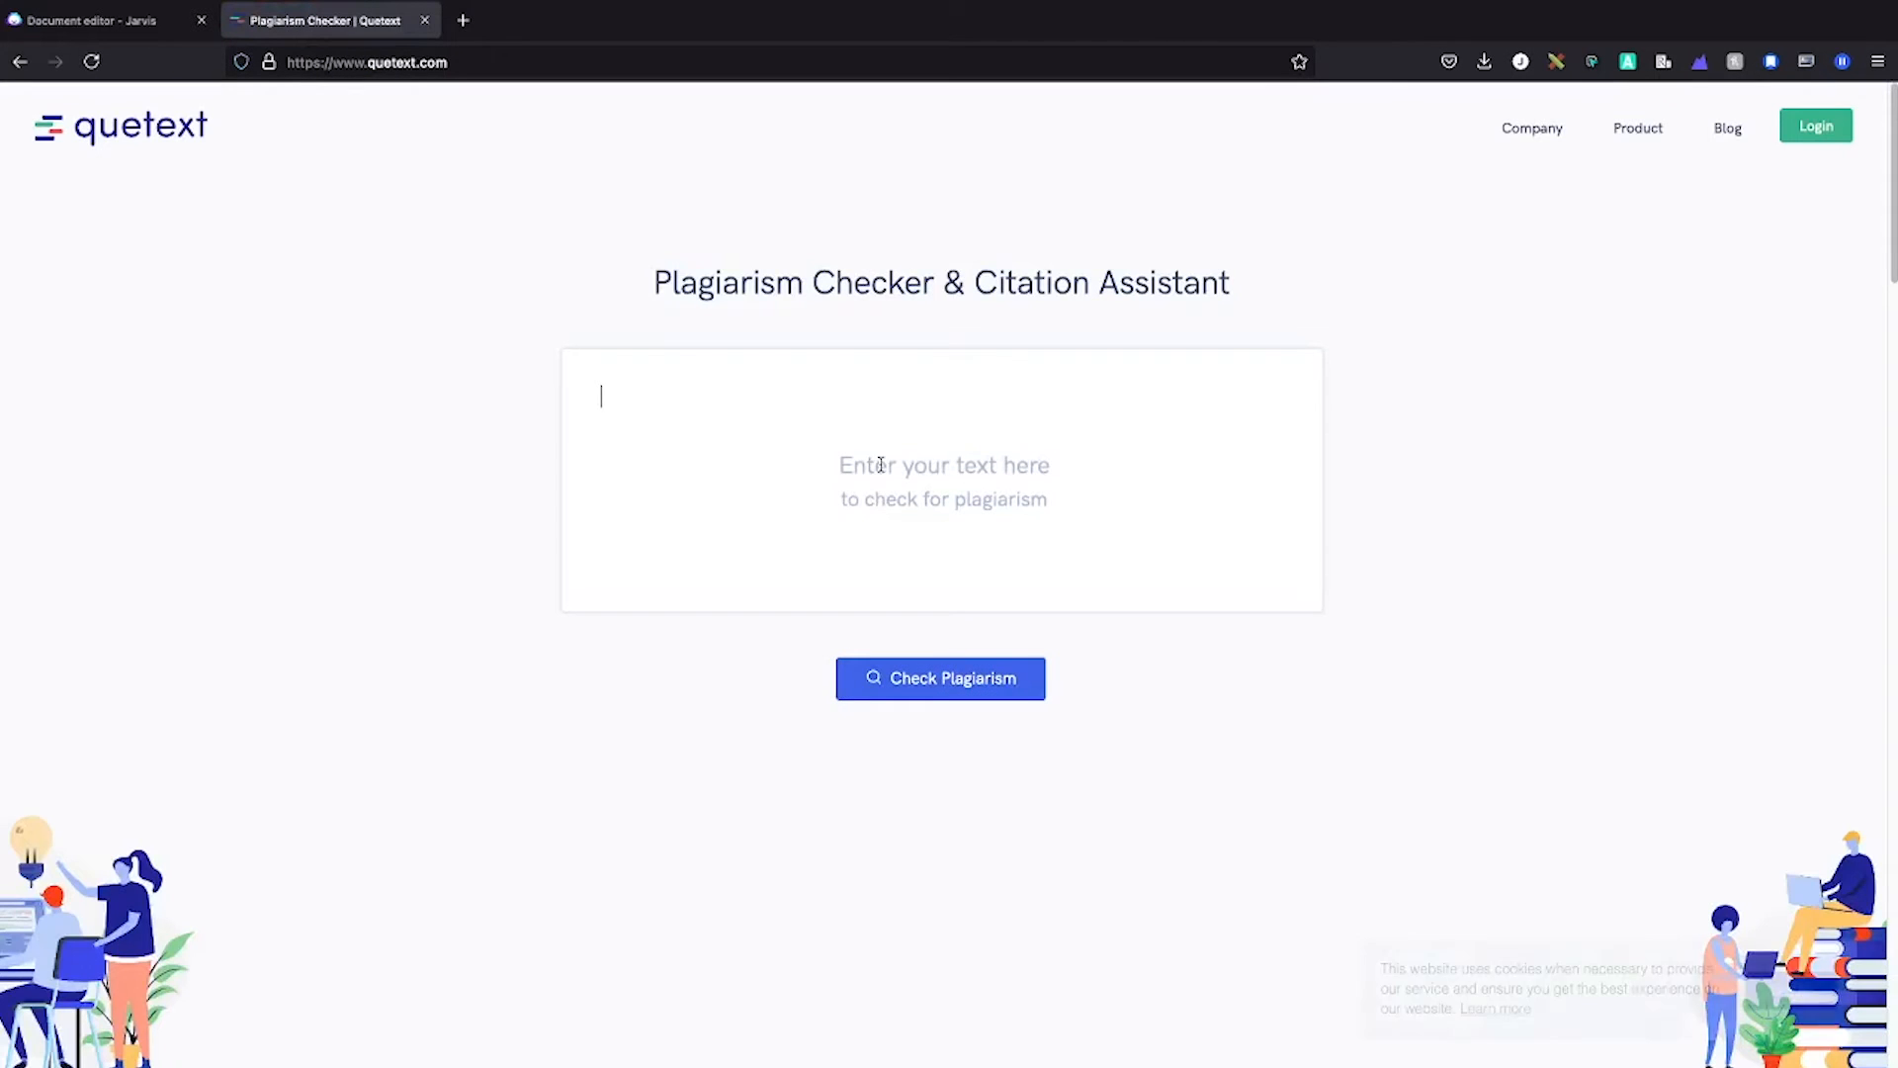
pyautogui.hotkey('ctrl', 'v')
pyautogui.click(974, 680)
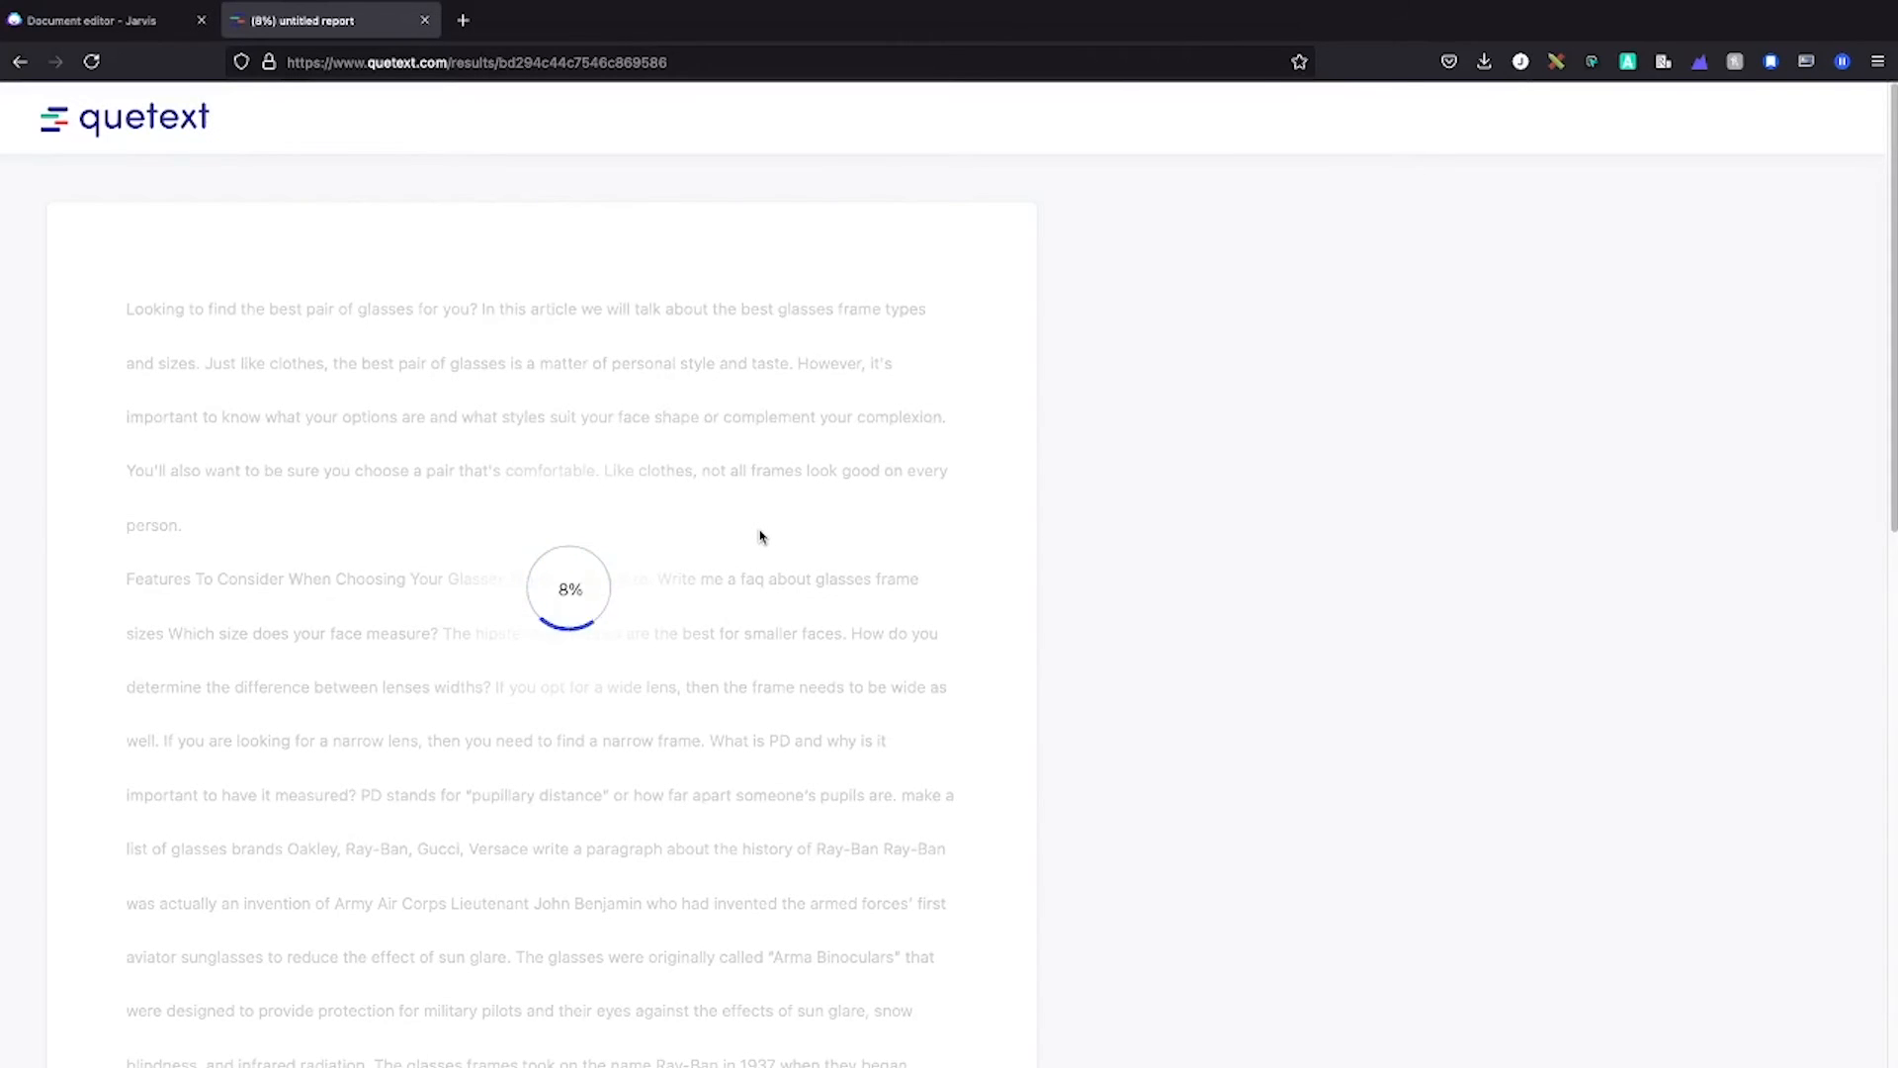
# Return to the Jarvis document editor and delete the entire glasses article.
pyautogui.click(109, 19)
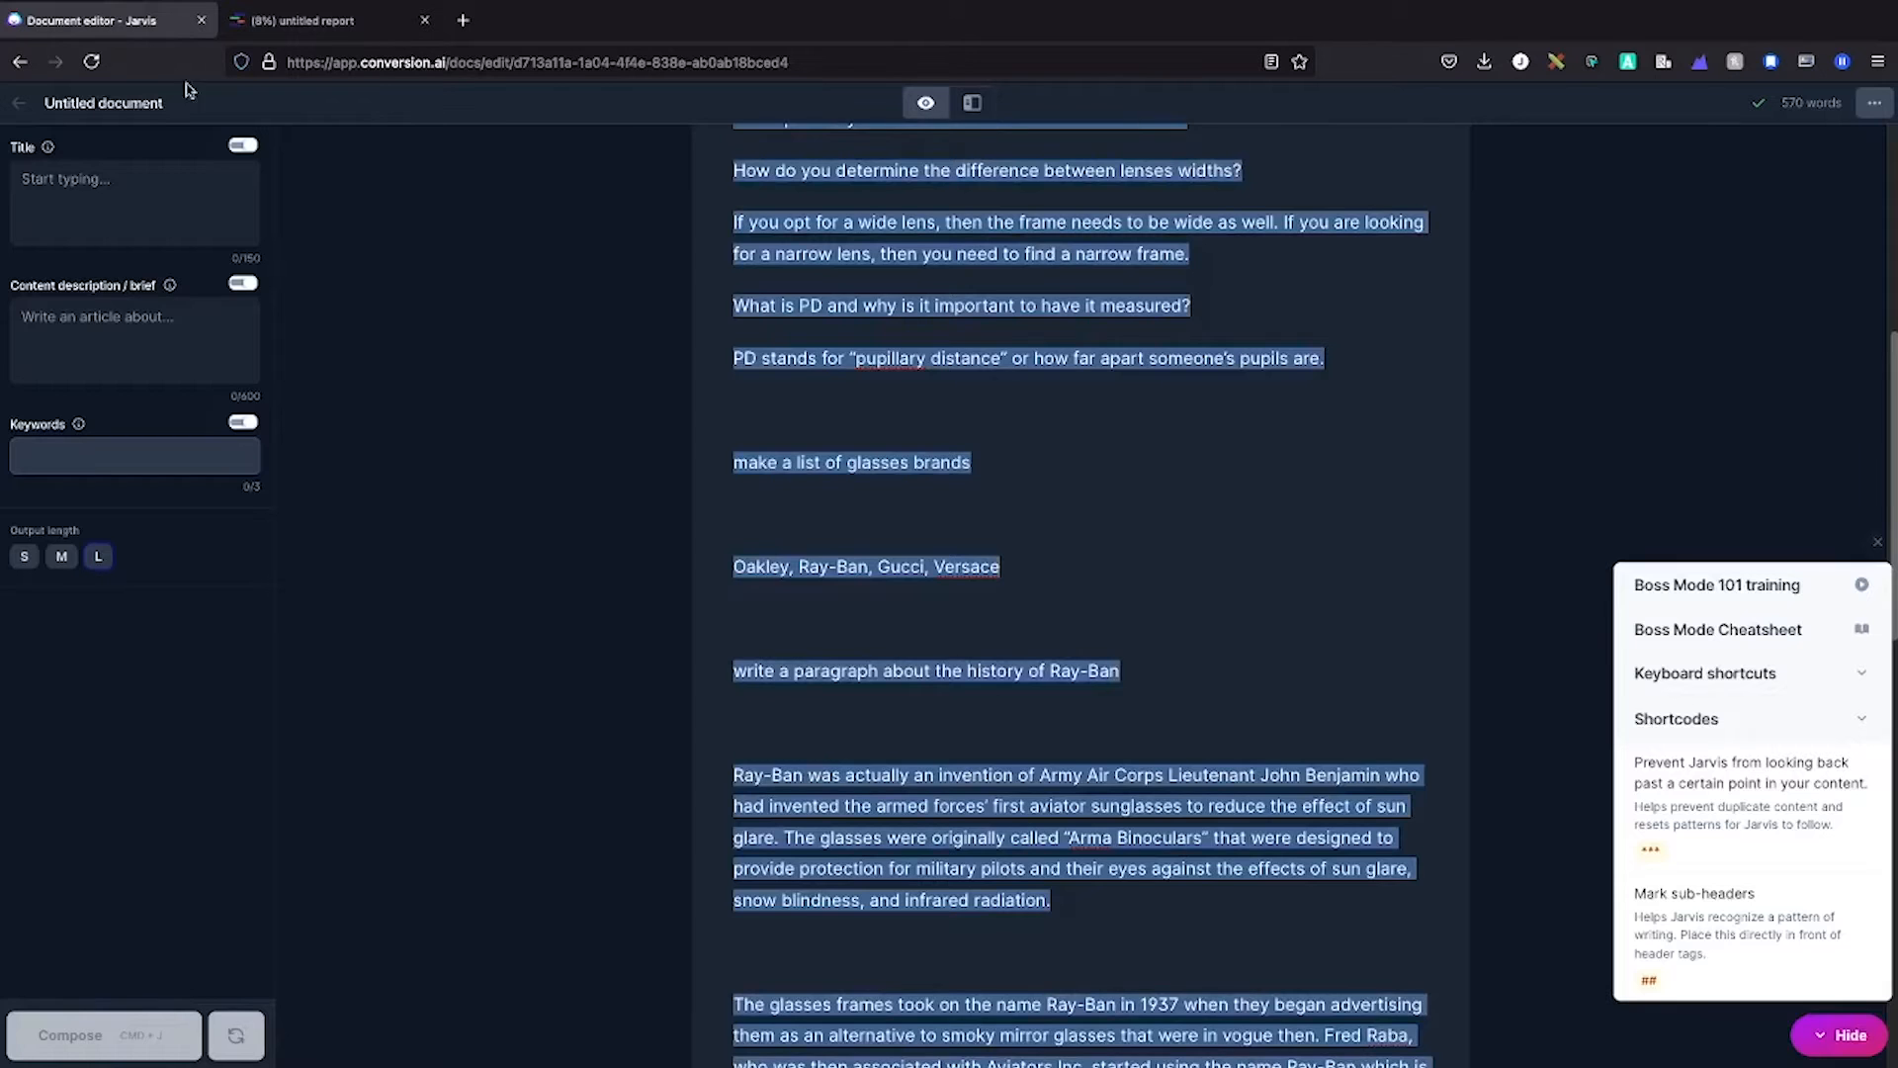
pyautogui.scroll(6, 979, 427)
pyautogui.click(953, 423)
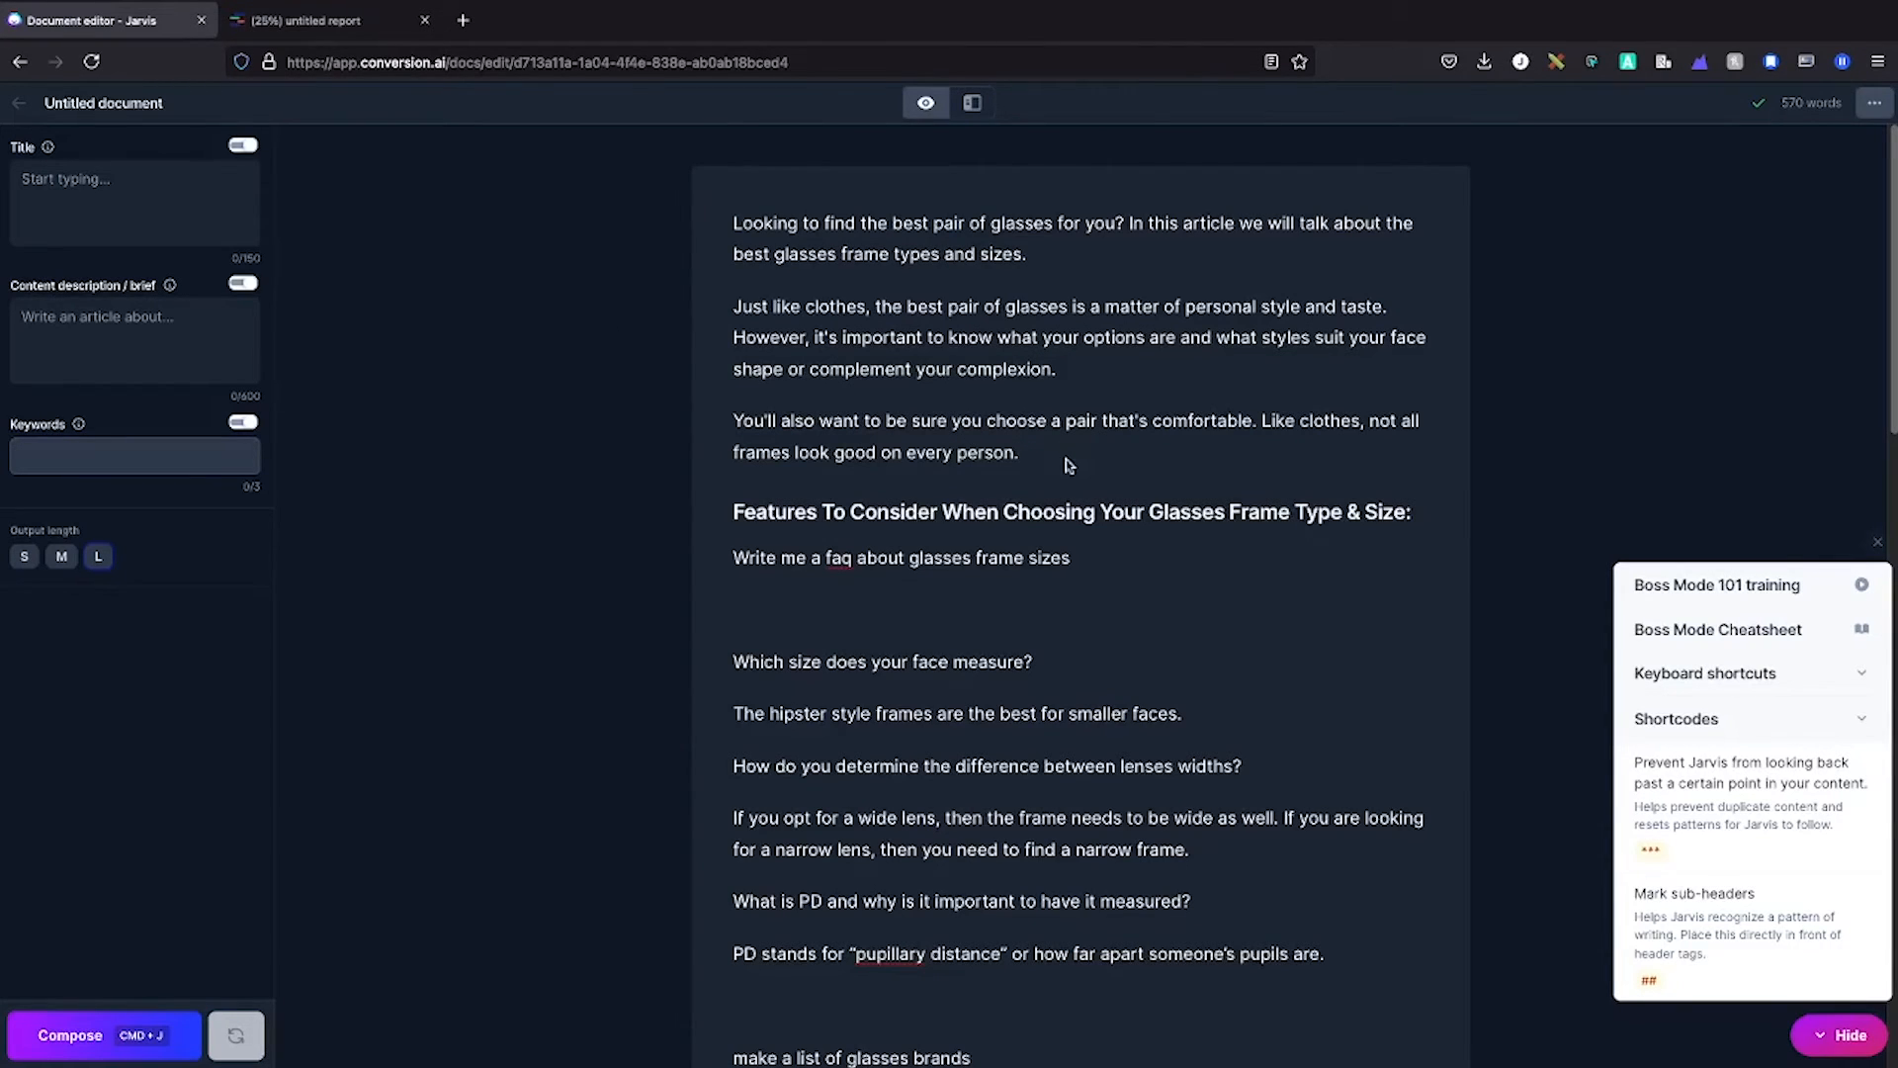
pyautogui.scroll(-15, 1066, 465)
pyautogui.scroll(8, 1065, 463)
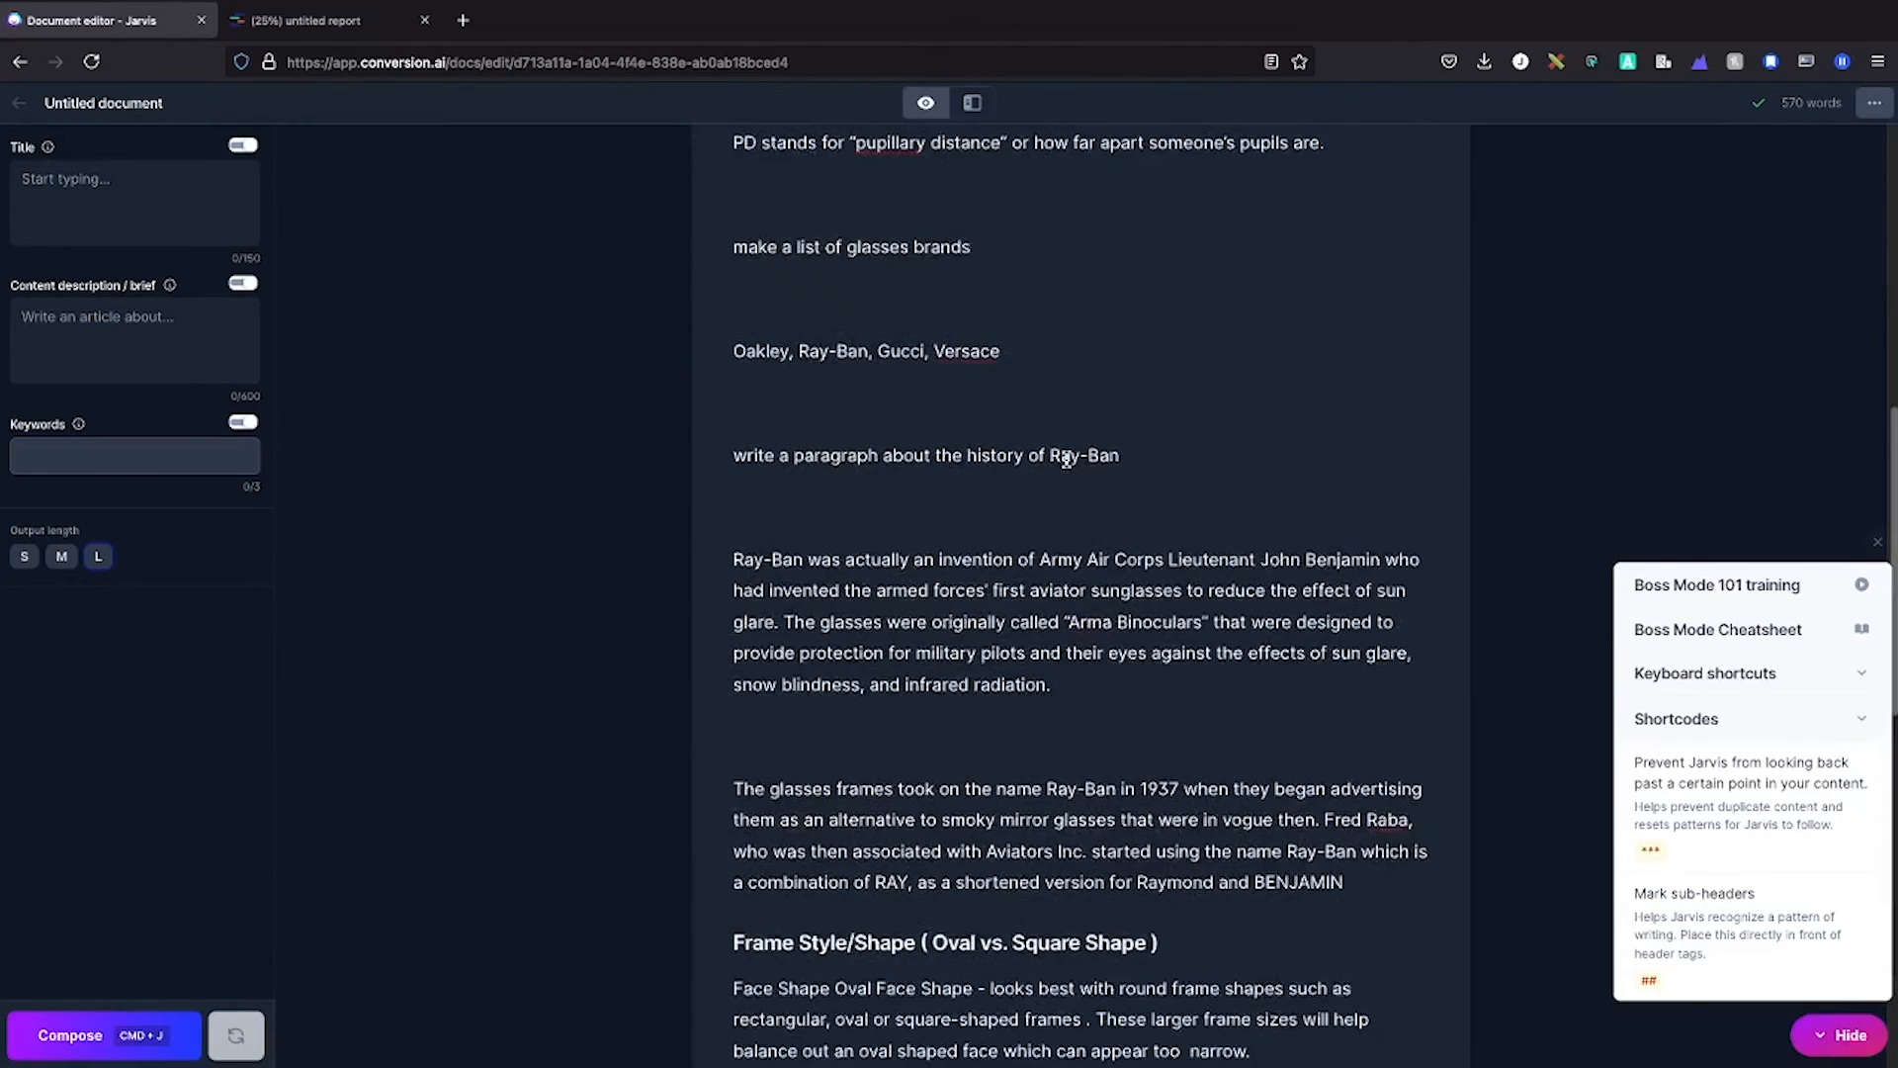
pyautogui.scroll(8, 1065, 460)
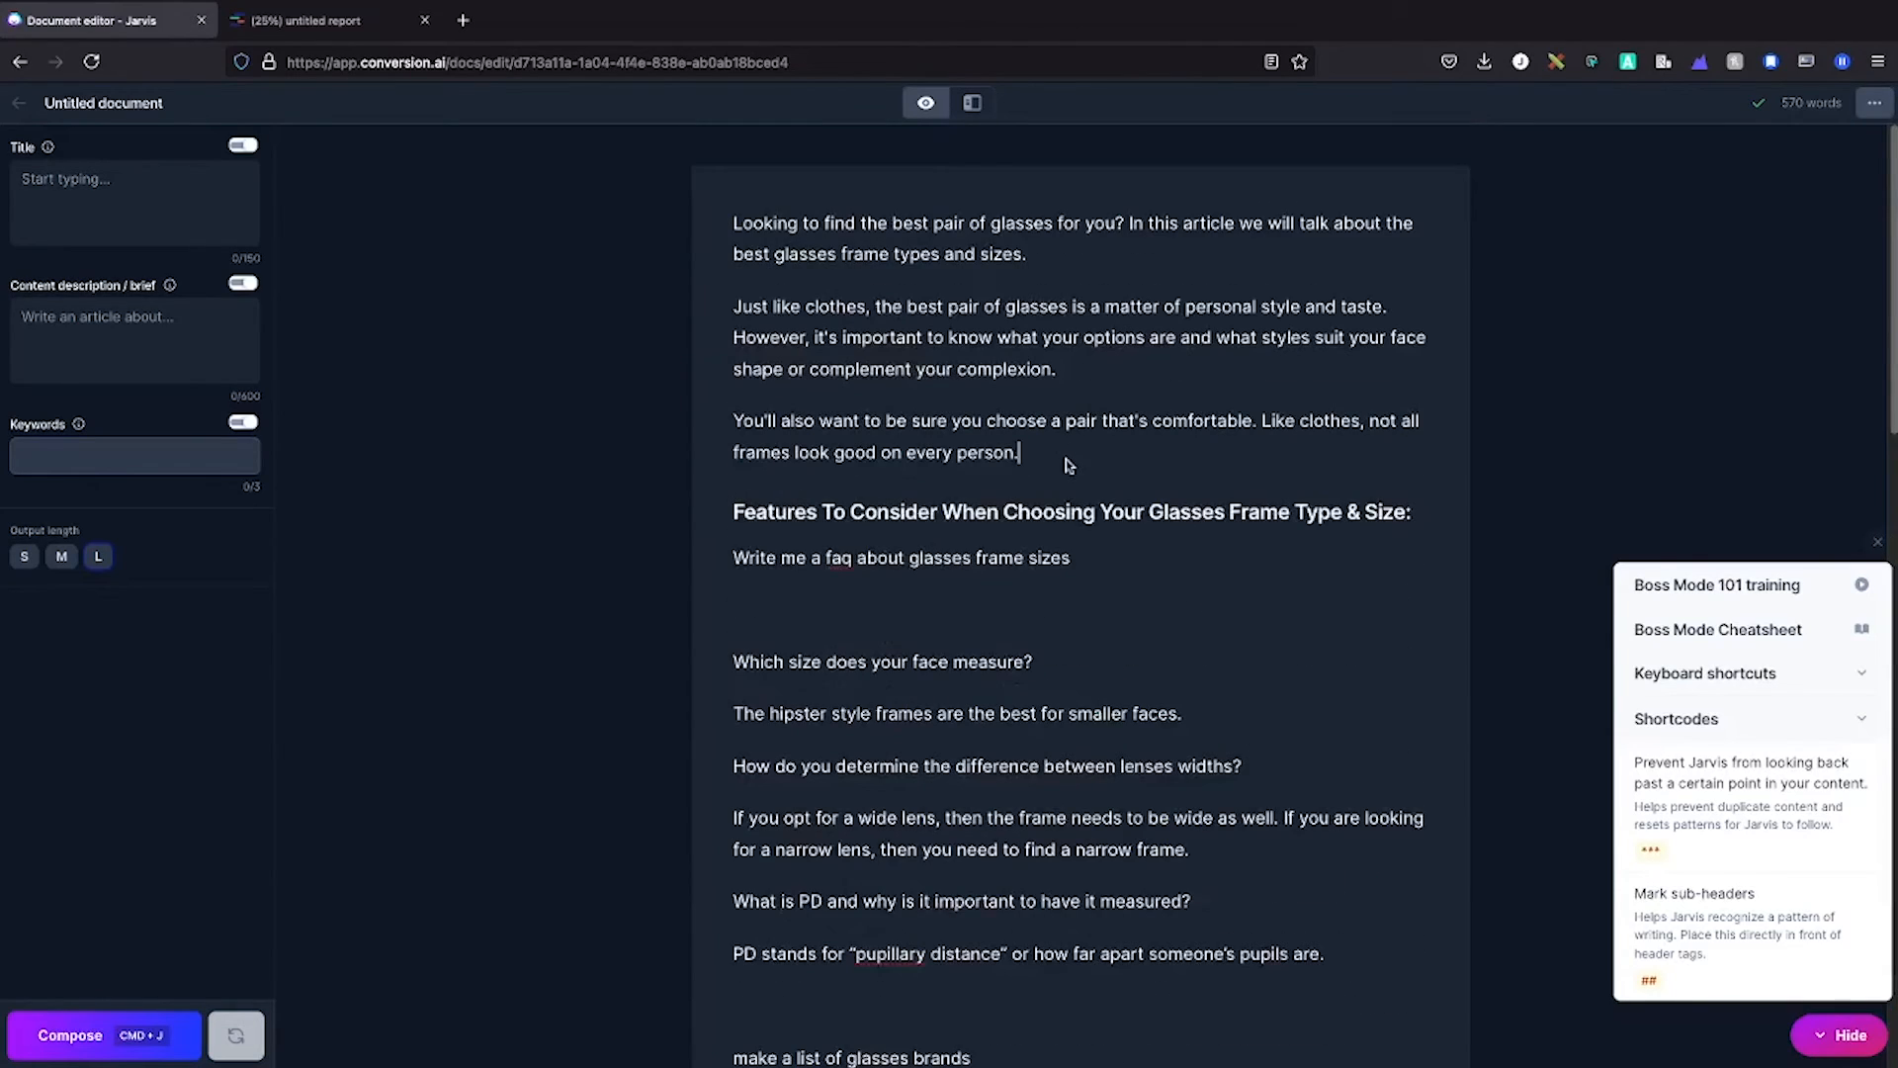
pyautogui.press('super+a')
pyautogui.press('BackSpace')
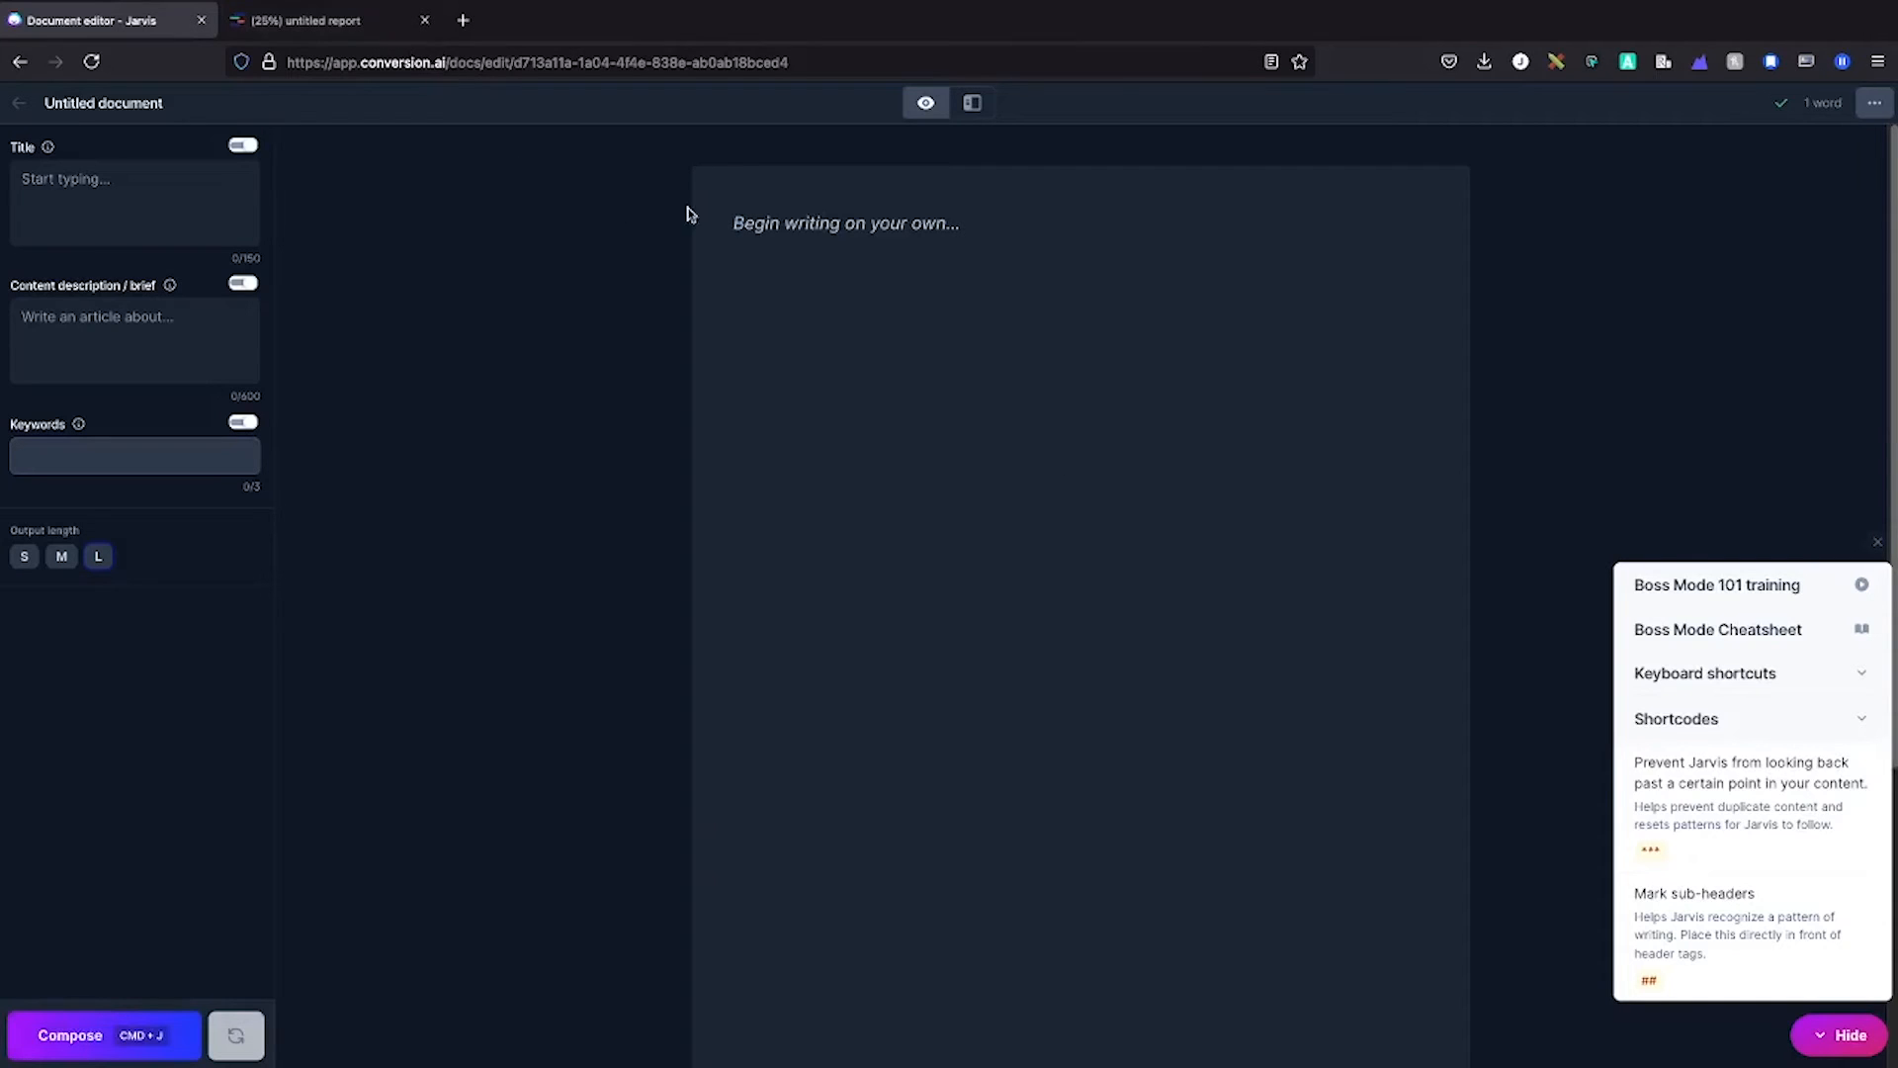
# Write the command "write me a story about the ant and the picnic basket", have Jarvis generate the story and compose a continuation.
pyautogui.press('Return')
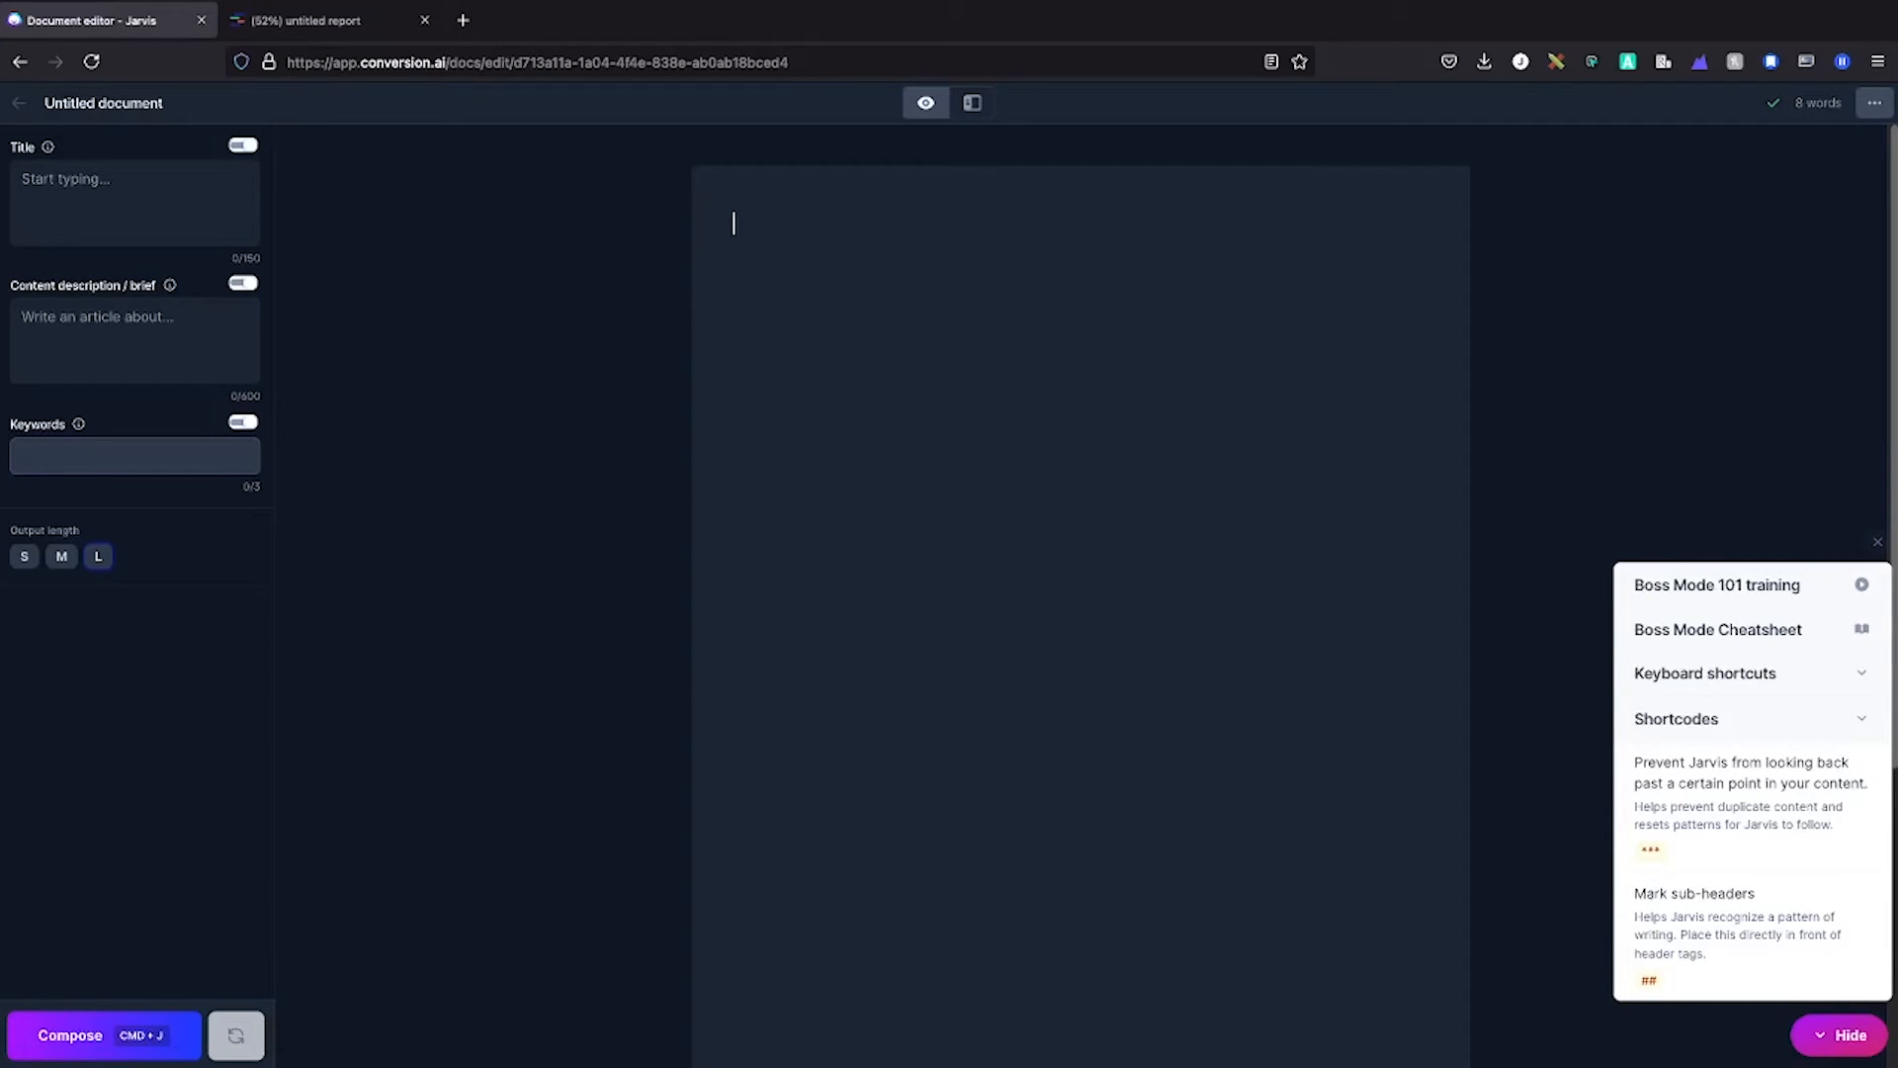
pyautogui.write('write ne a')
pyautogui.write('my')
pyautogui.press('BackSpace')
pyautogui.press('BackSpace')
pyautogui.write('me a story about the ')
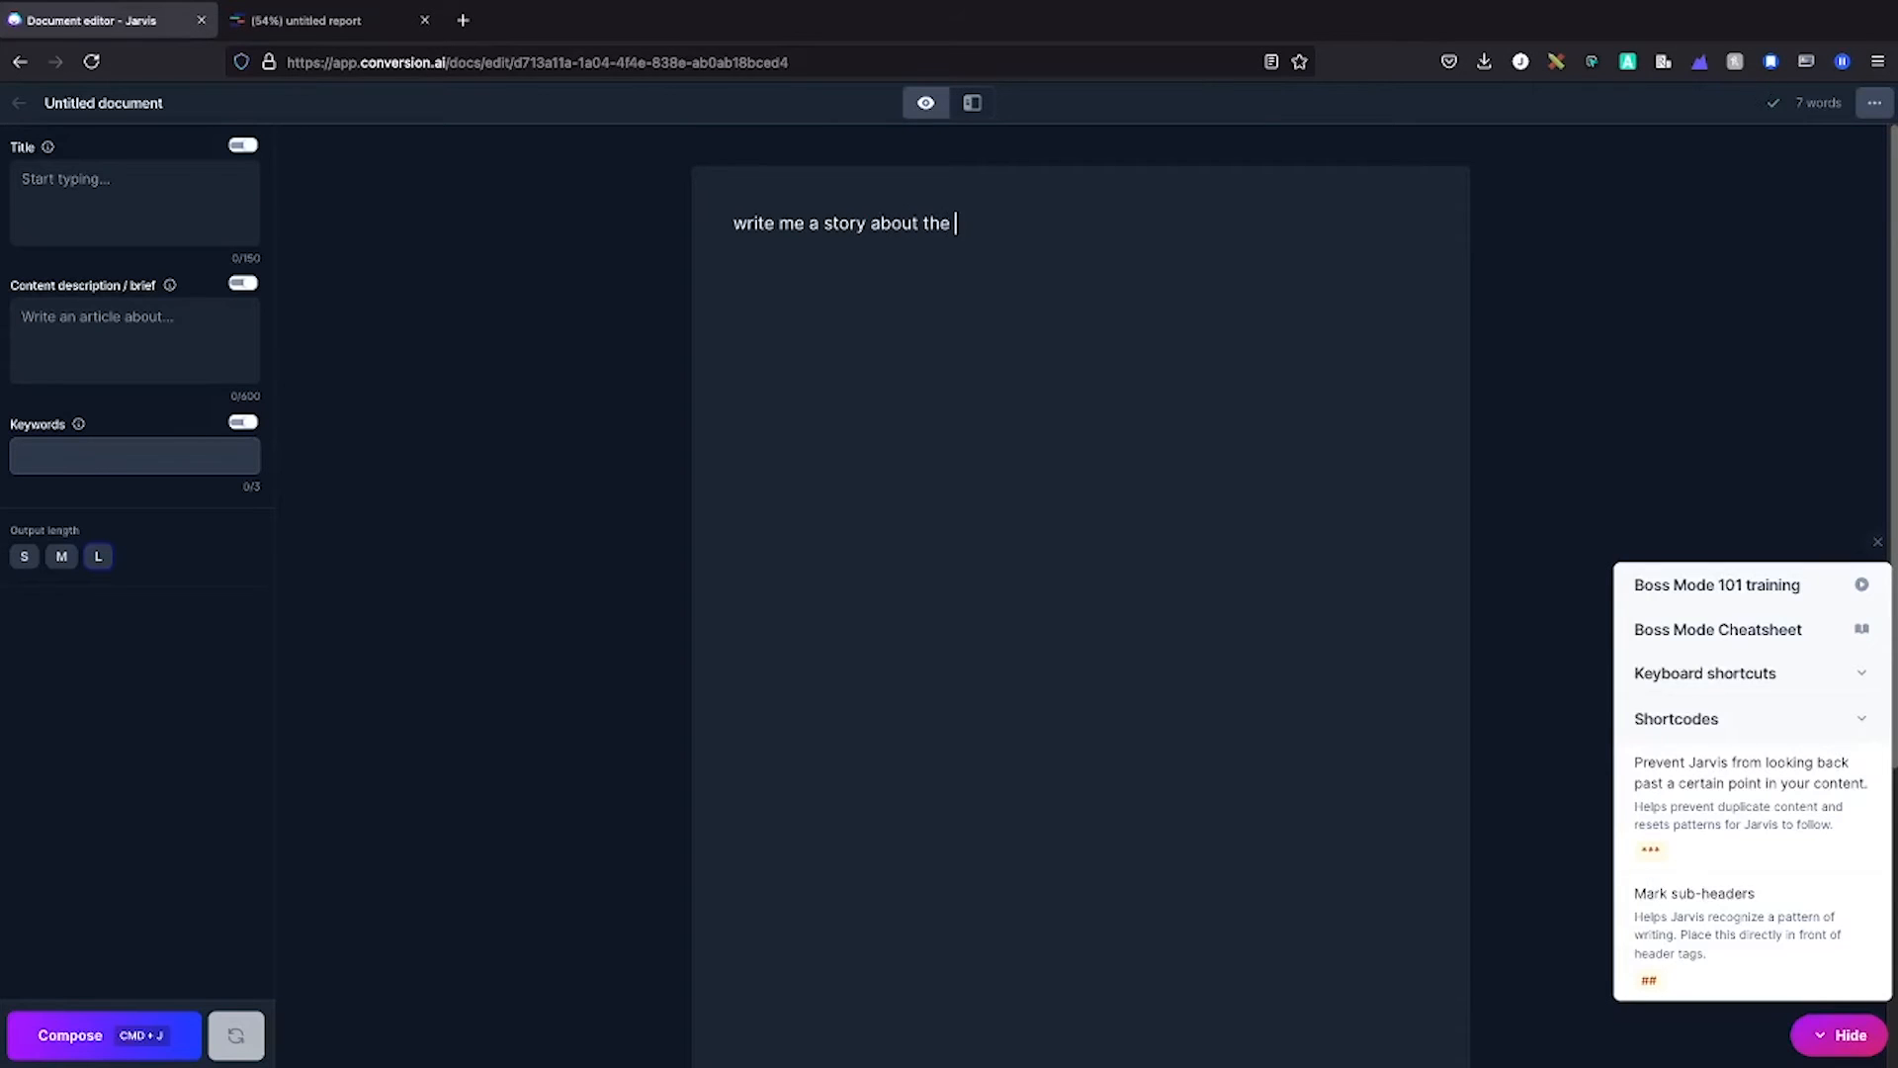
pyautogui.write('ant and the picnic basket')
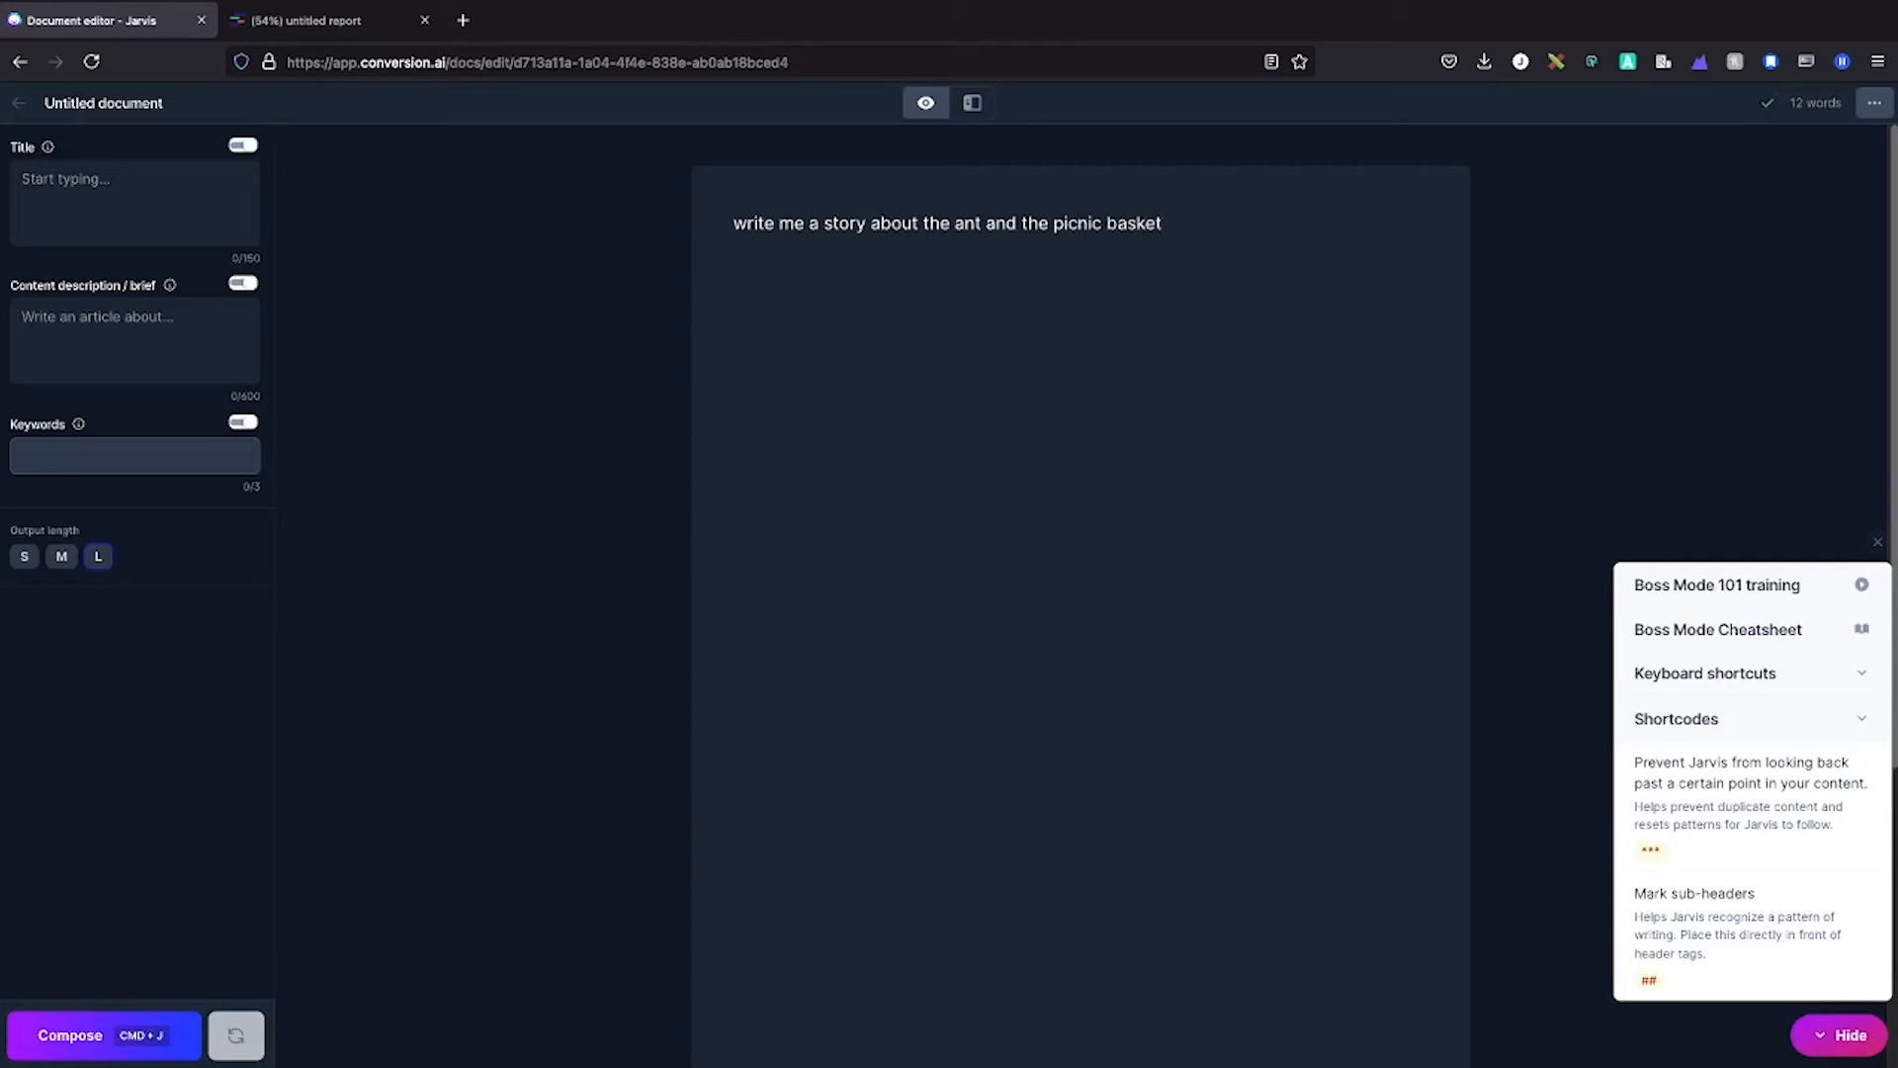
pyautogui.hotkey('ctrl', 'j')
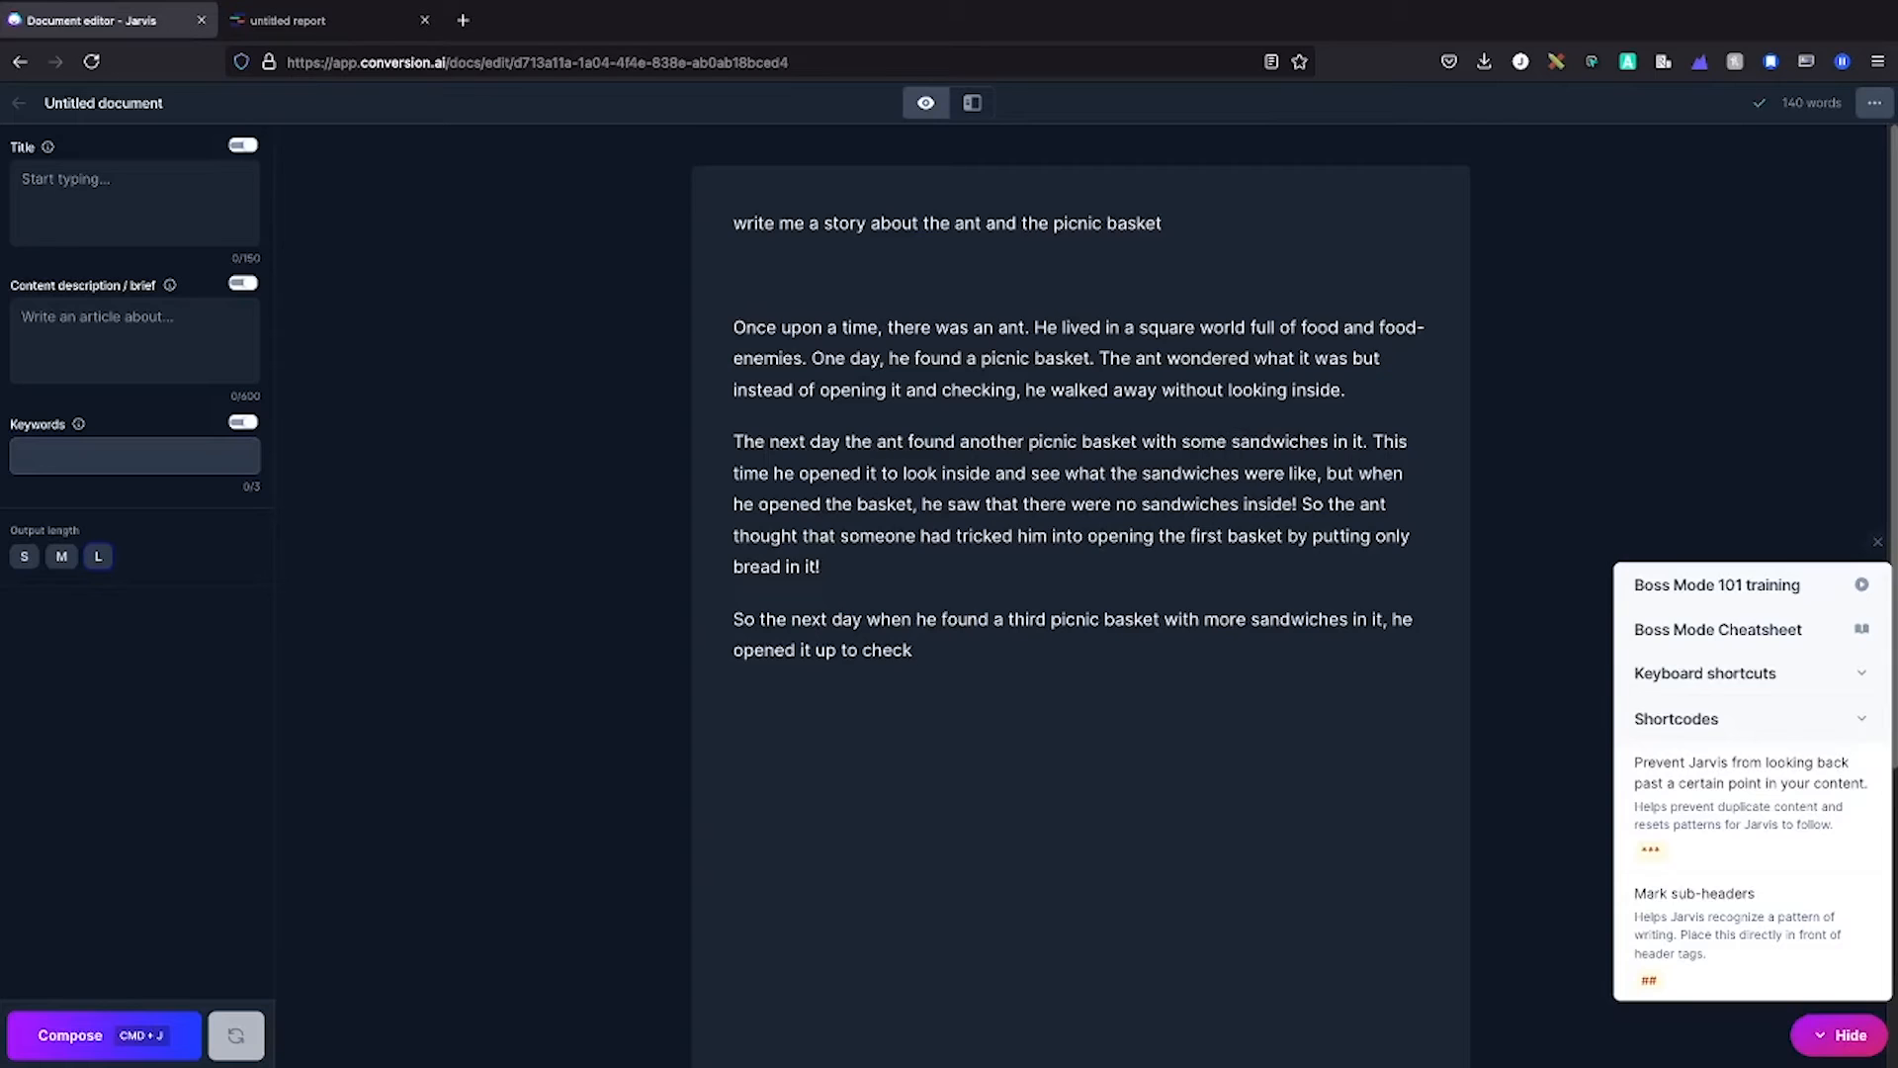
pyautogui.press('super+j')
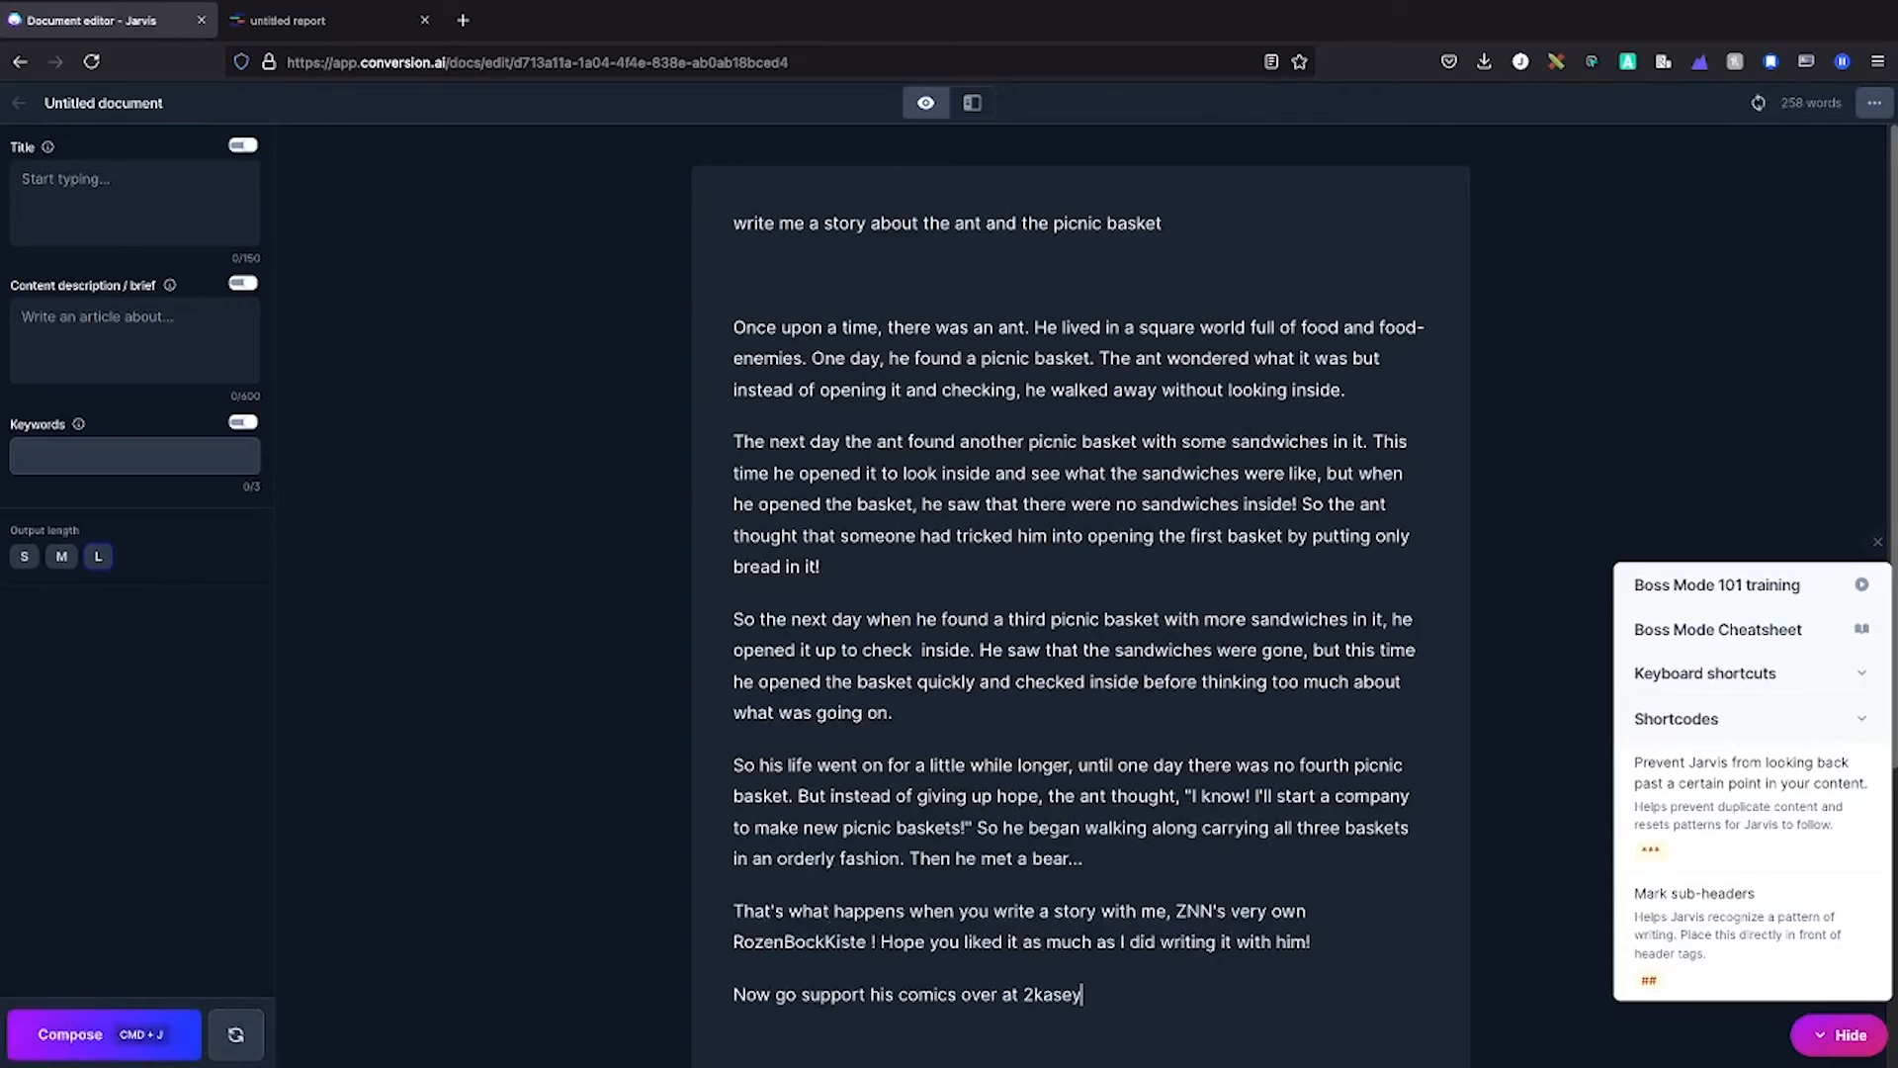
# Check the closing two paragraphs of the generated story and copy the entire document text, including the command line.
pyautogui.scroll(-2, 997, 341)
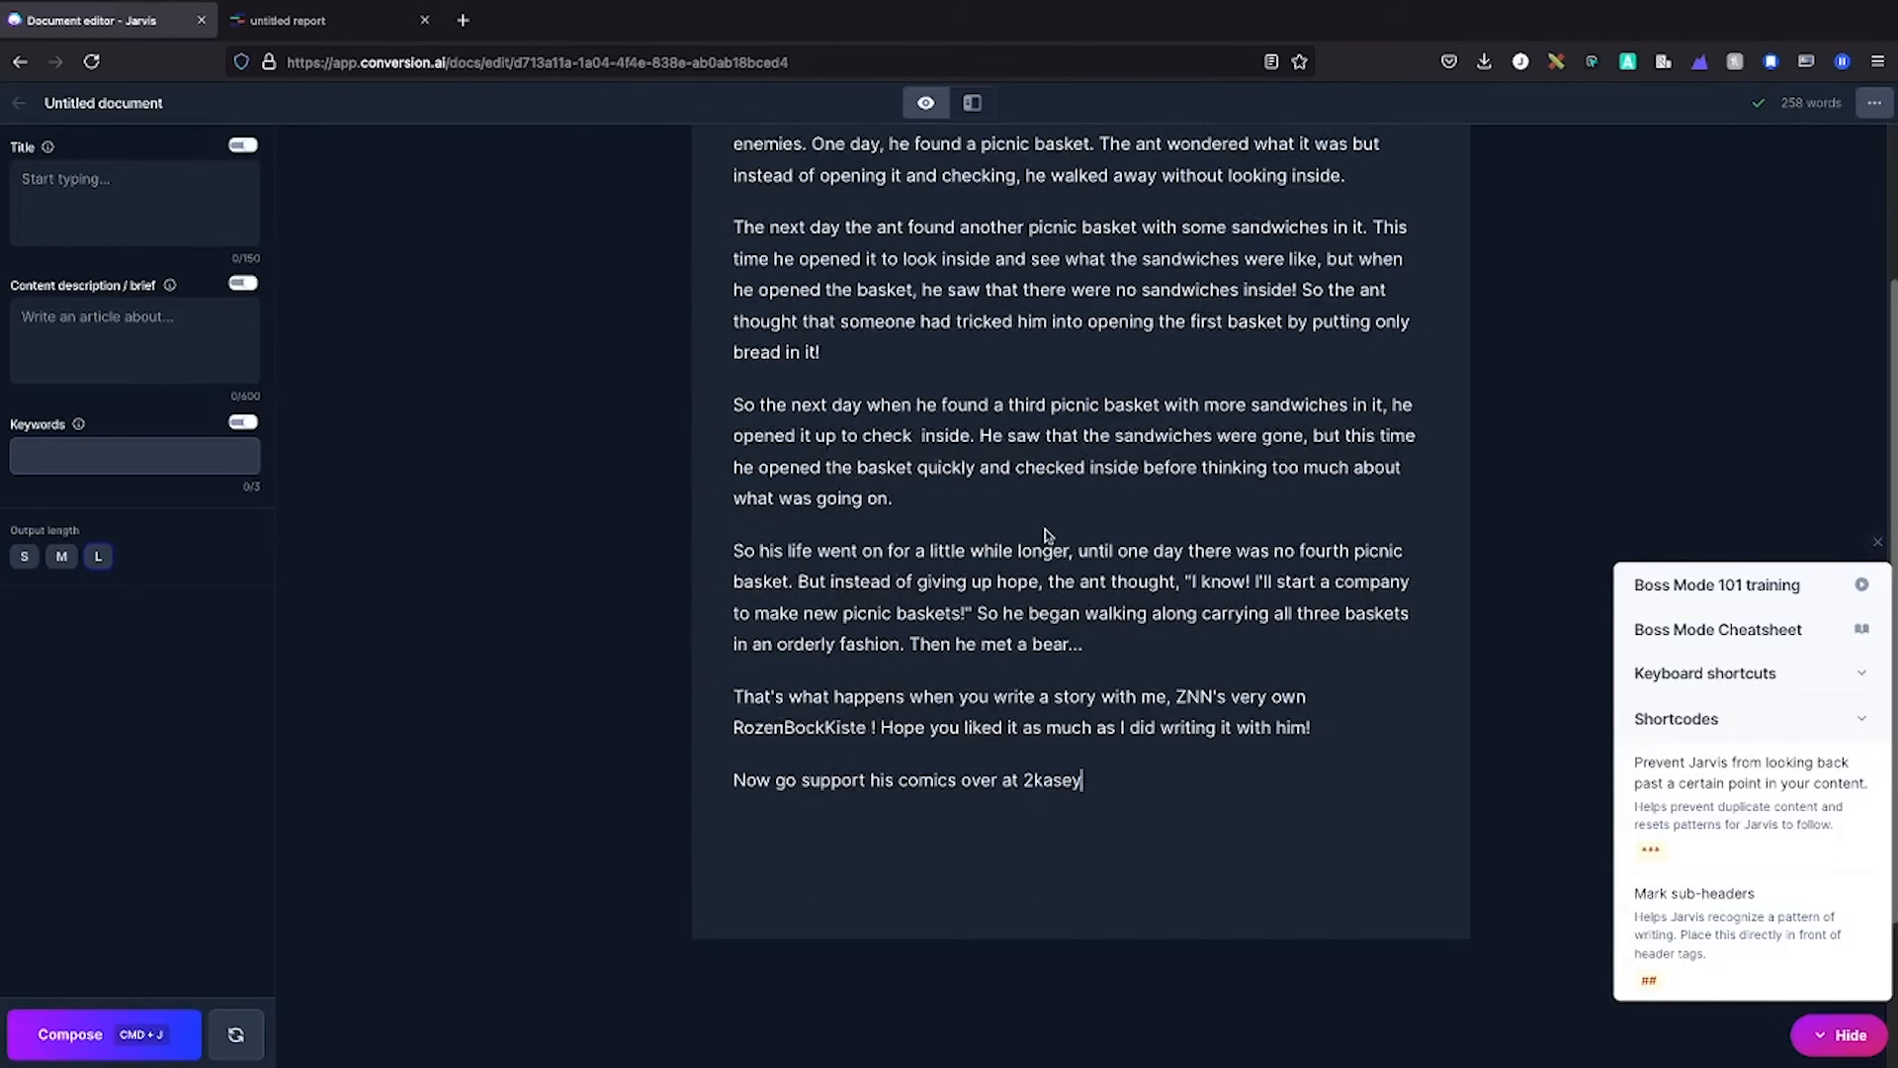
pyautogui.moveTo(1111, 780); pyautogui.dragTo(782, 679)
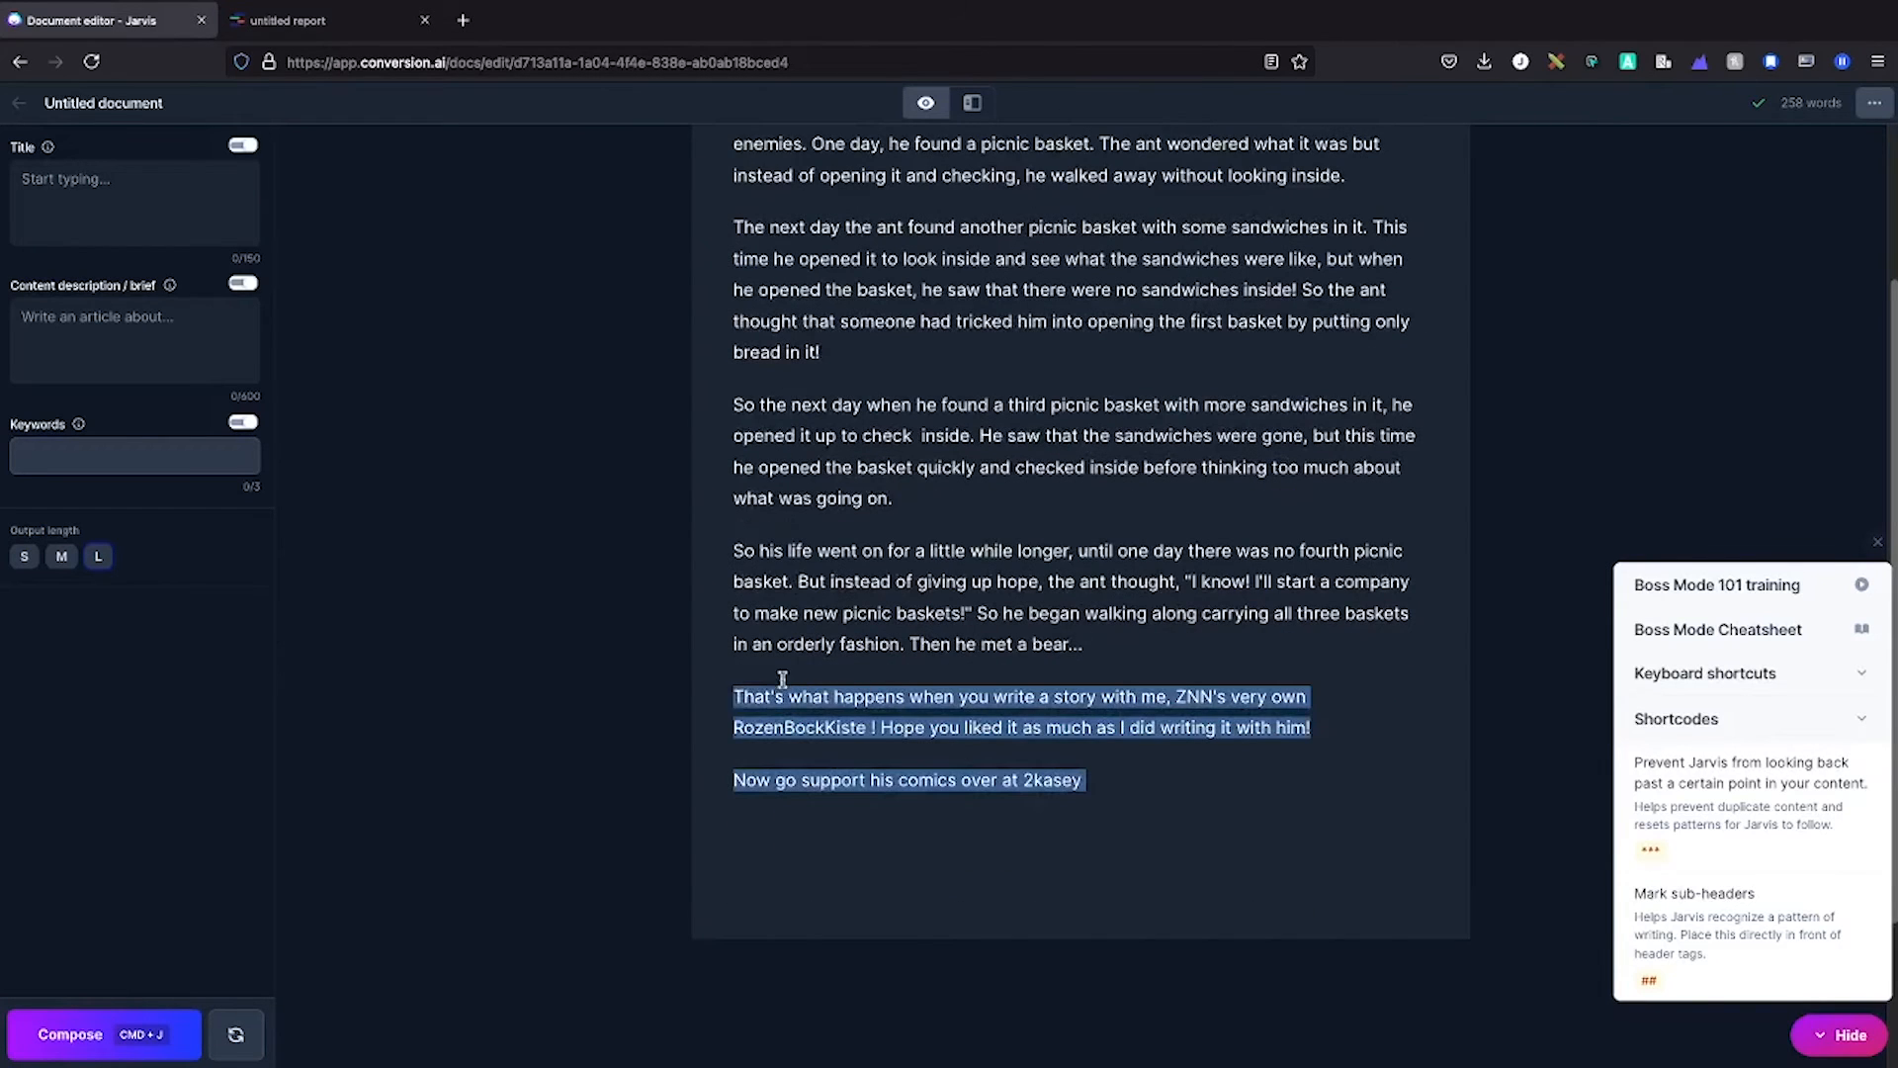
pyautogui.click(682, 698)
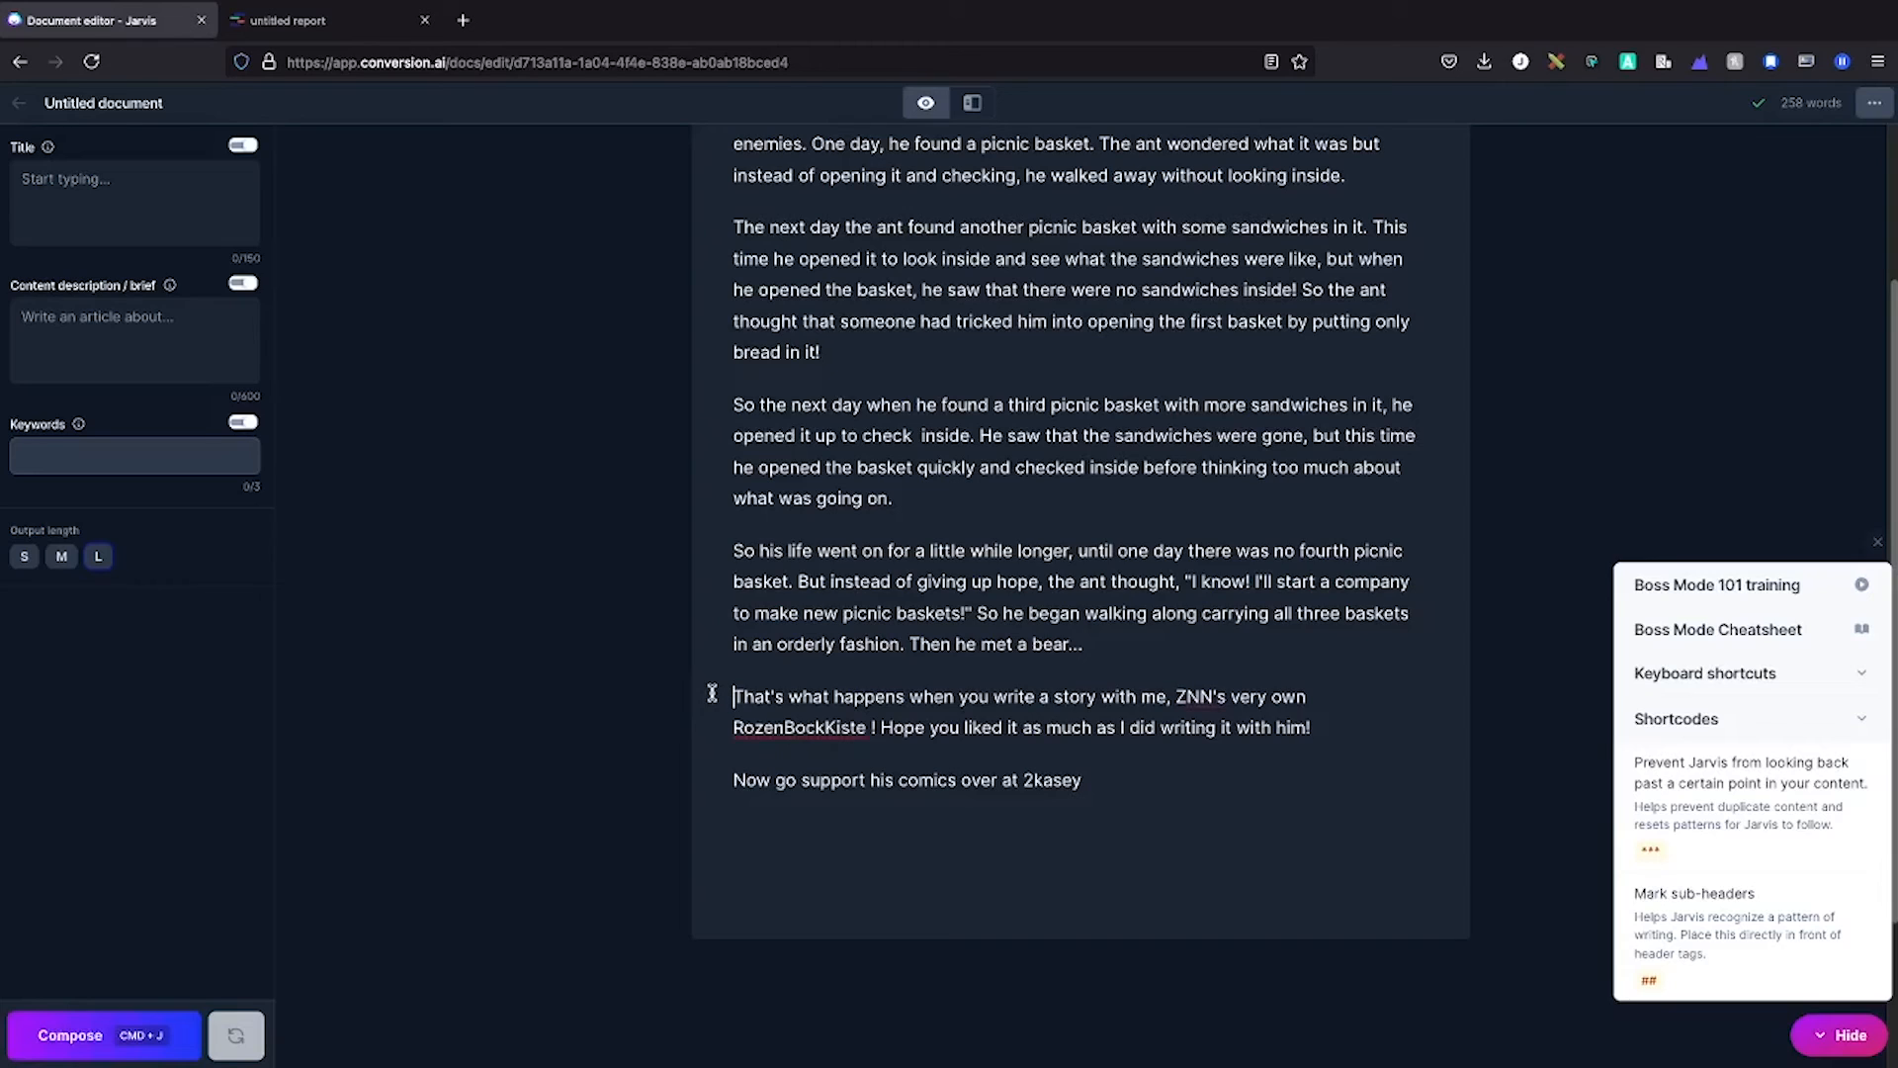
pyautogui.moveTo(711, 693); pyautogui.dragTo(1118, 794)
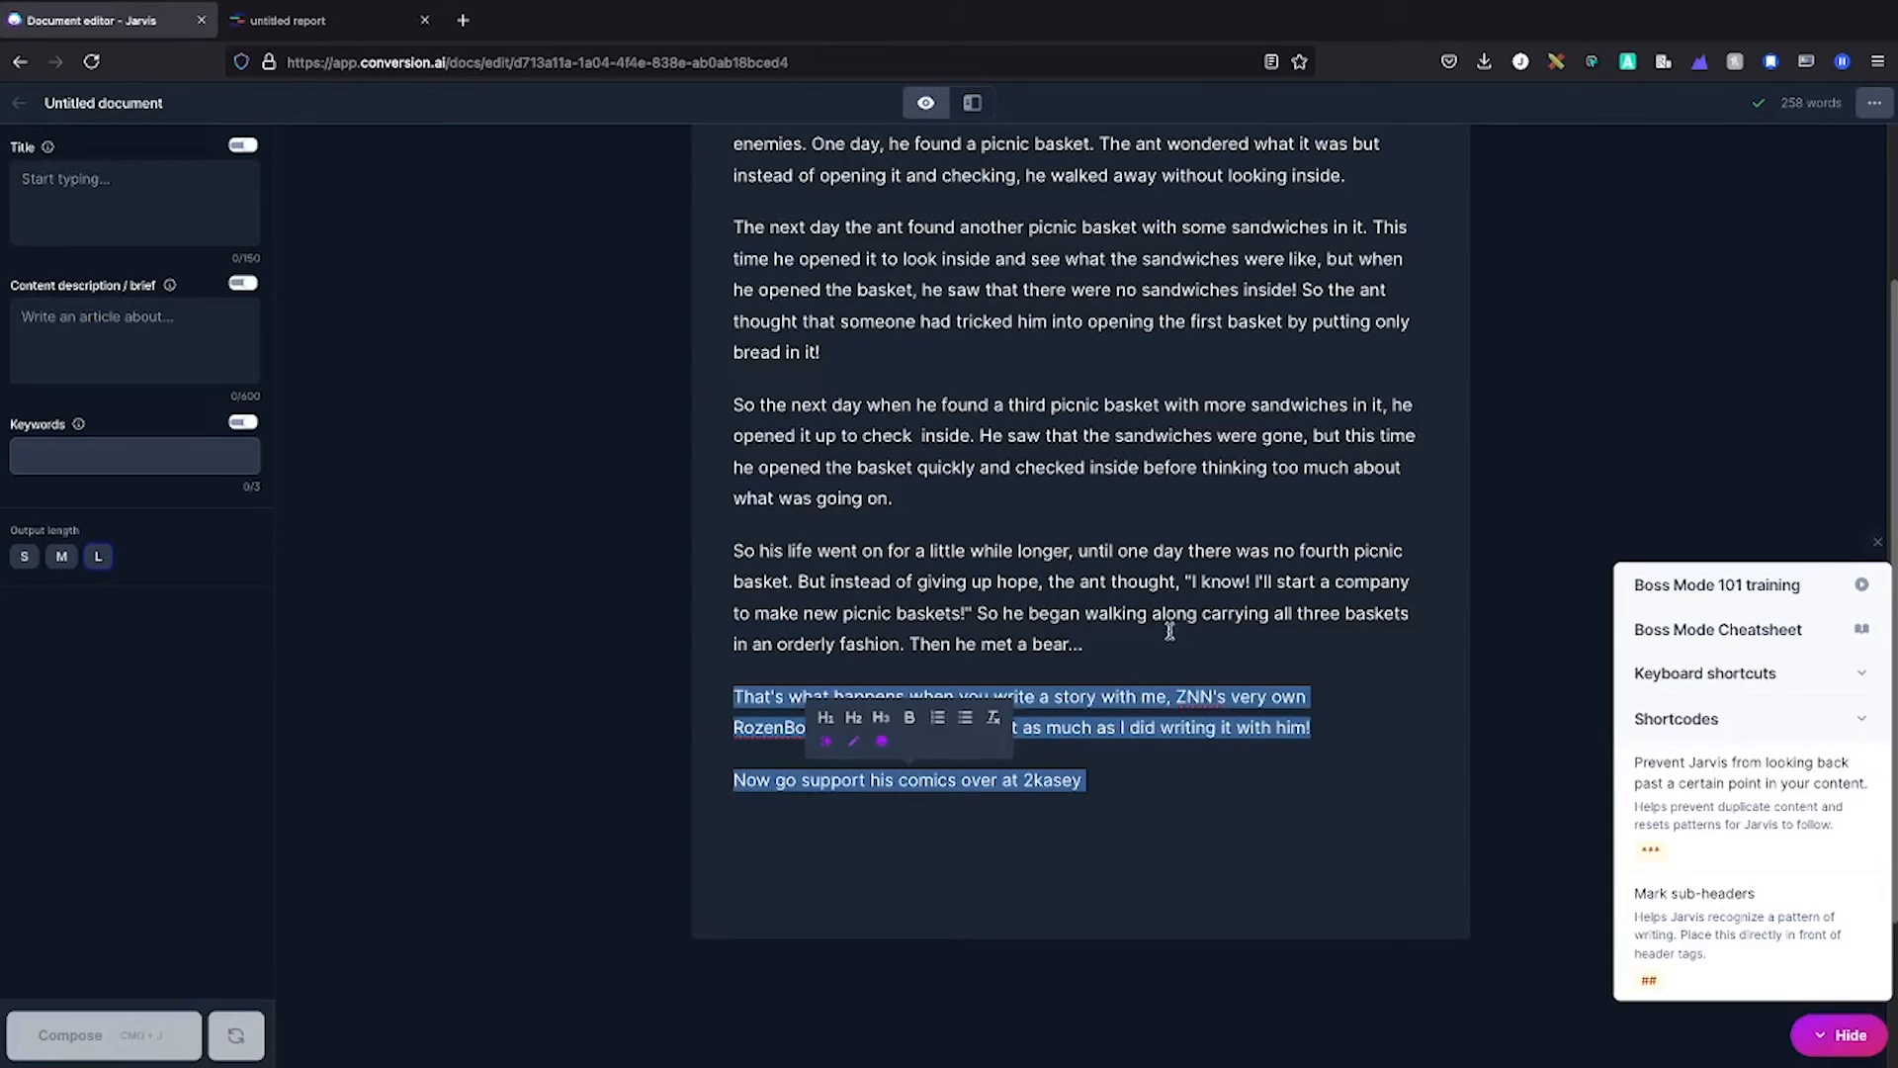
pyautogui.scroll(4, 1196, 706)
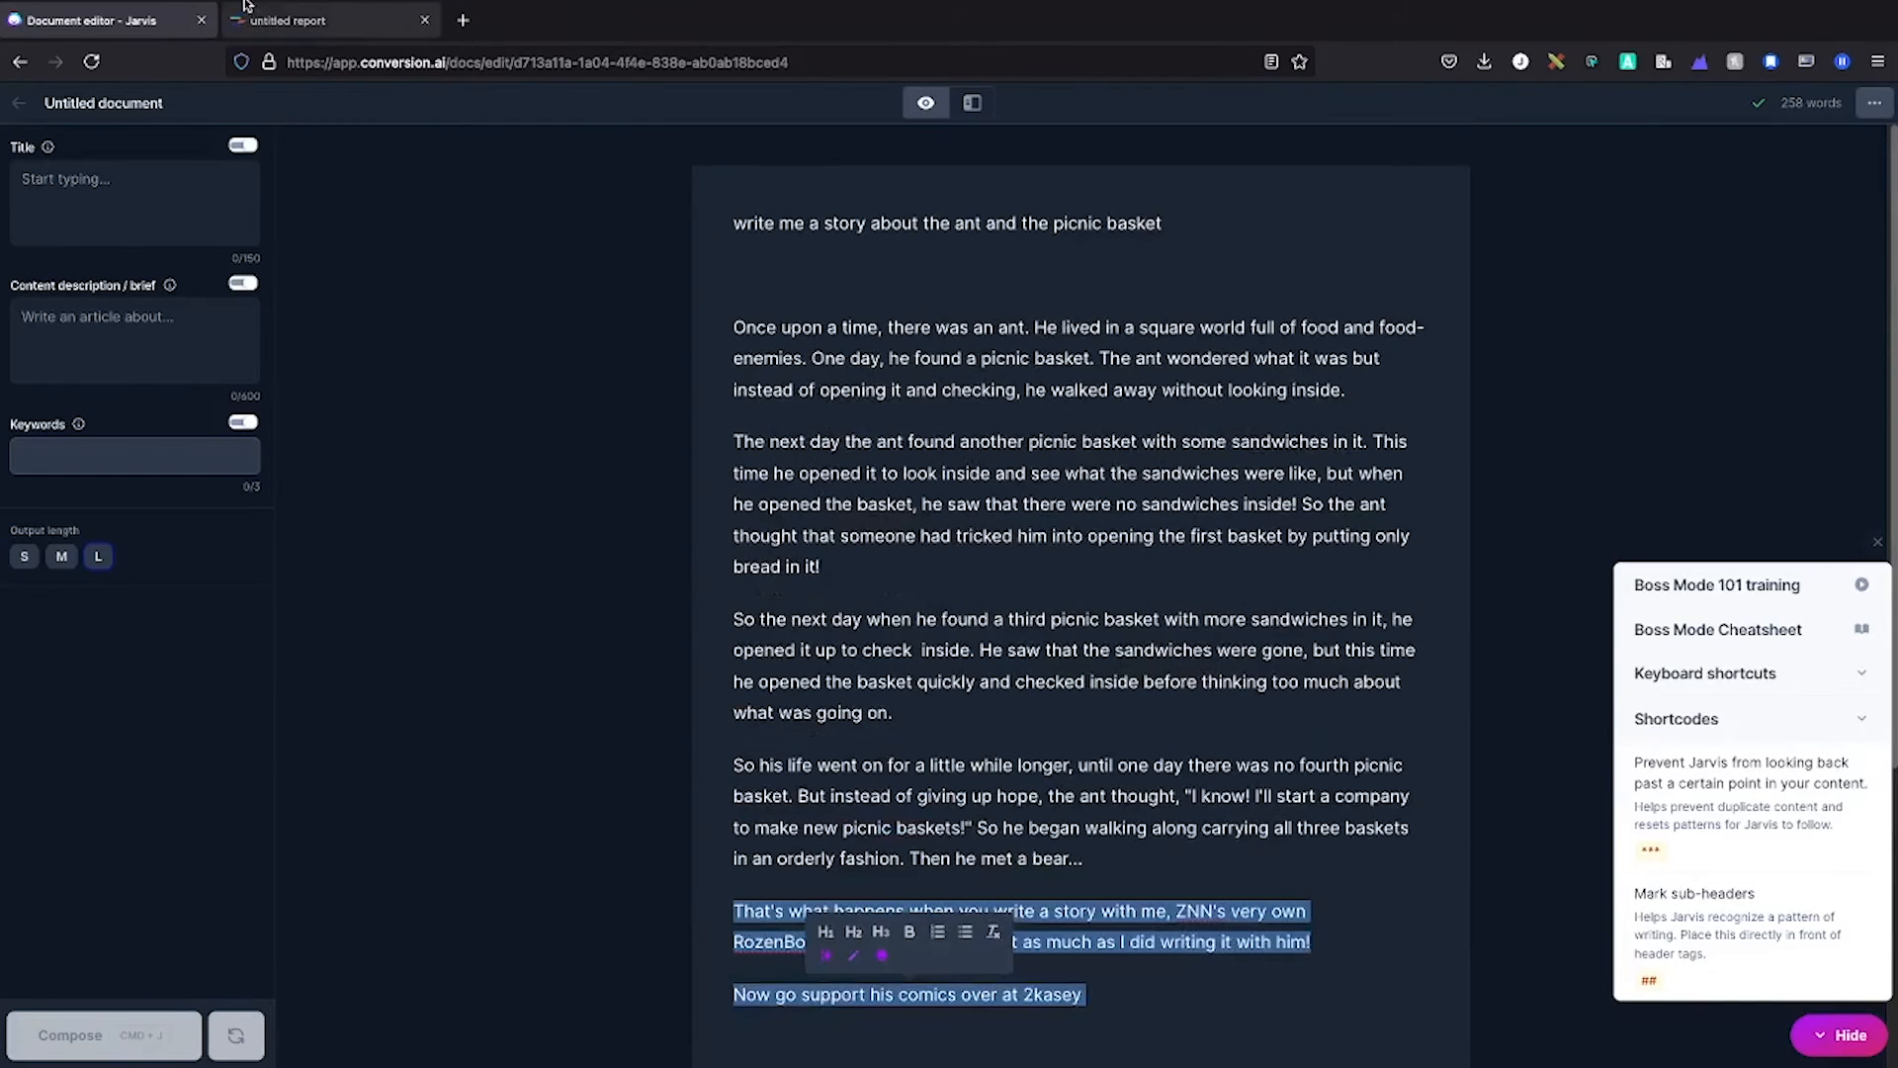
pyautogui.click(968, 455)
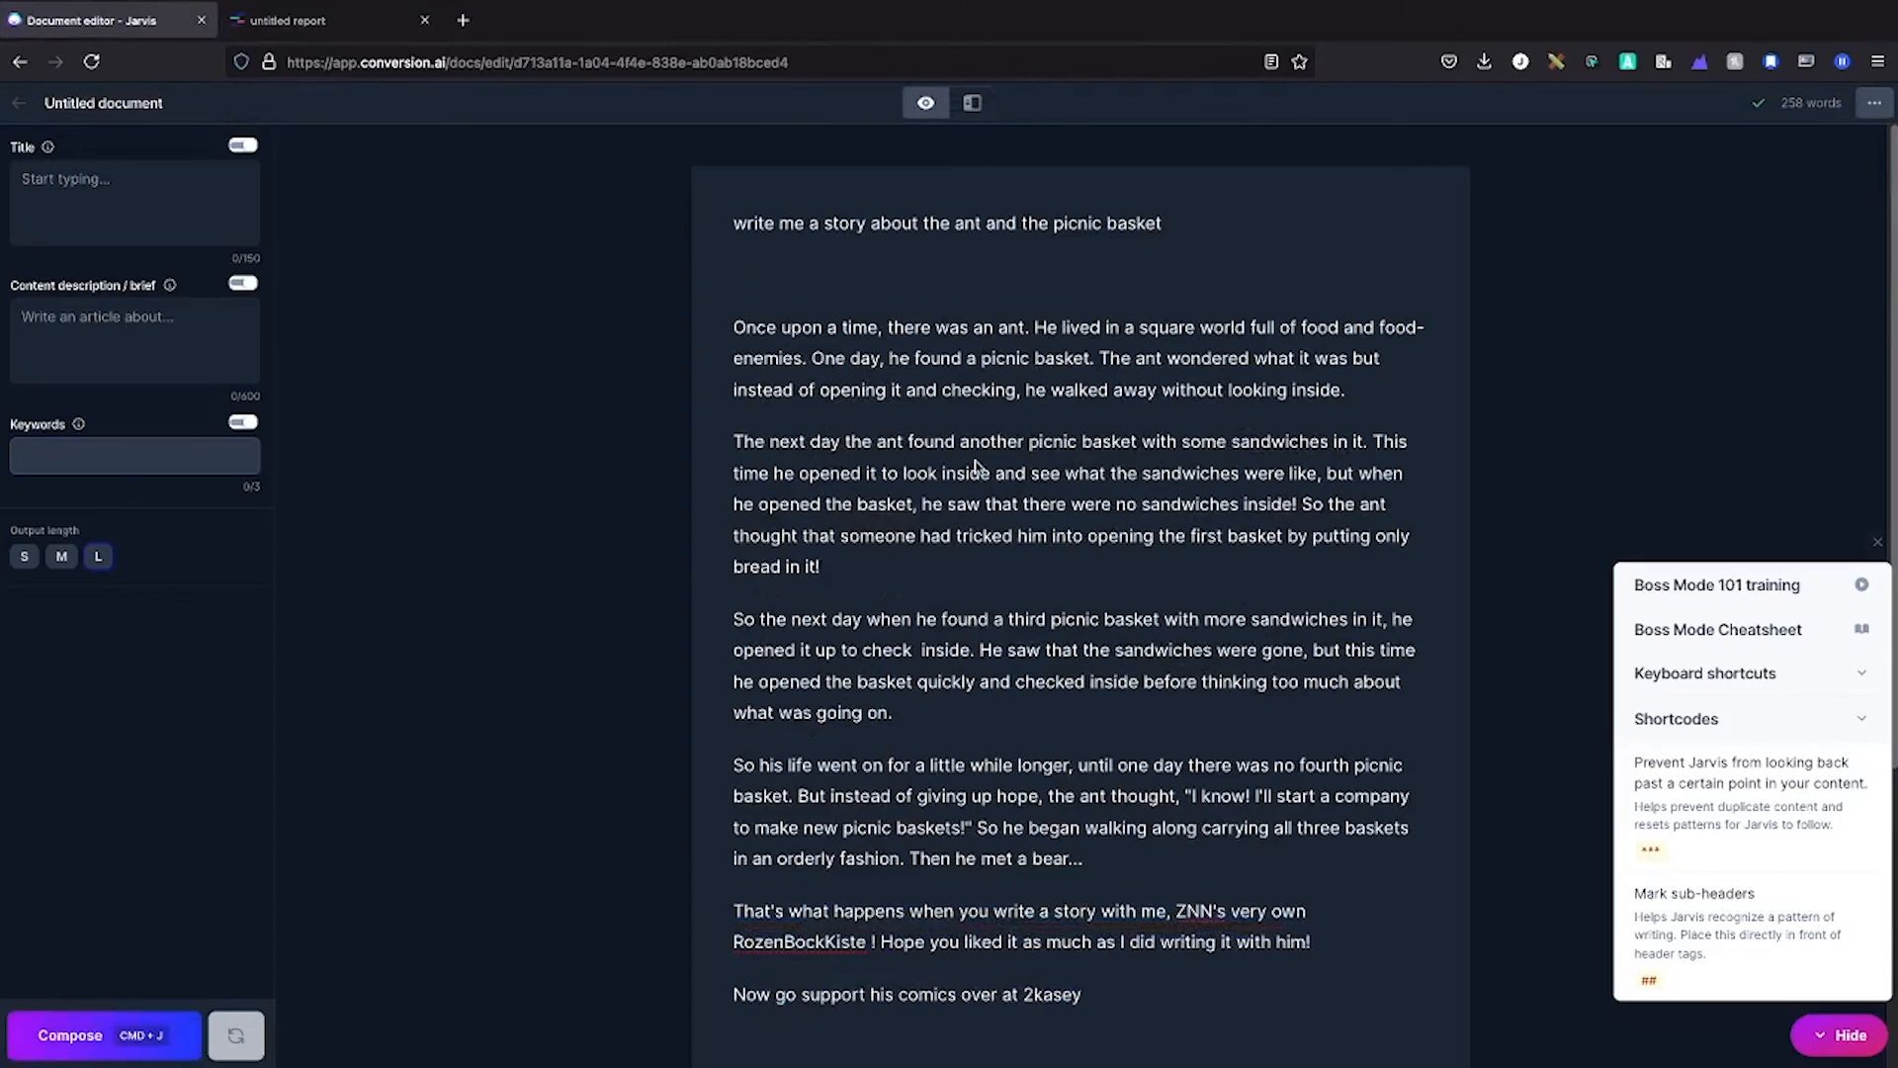
pyautogui.press('super+a')
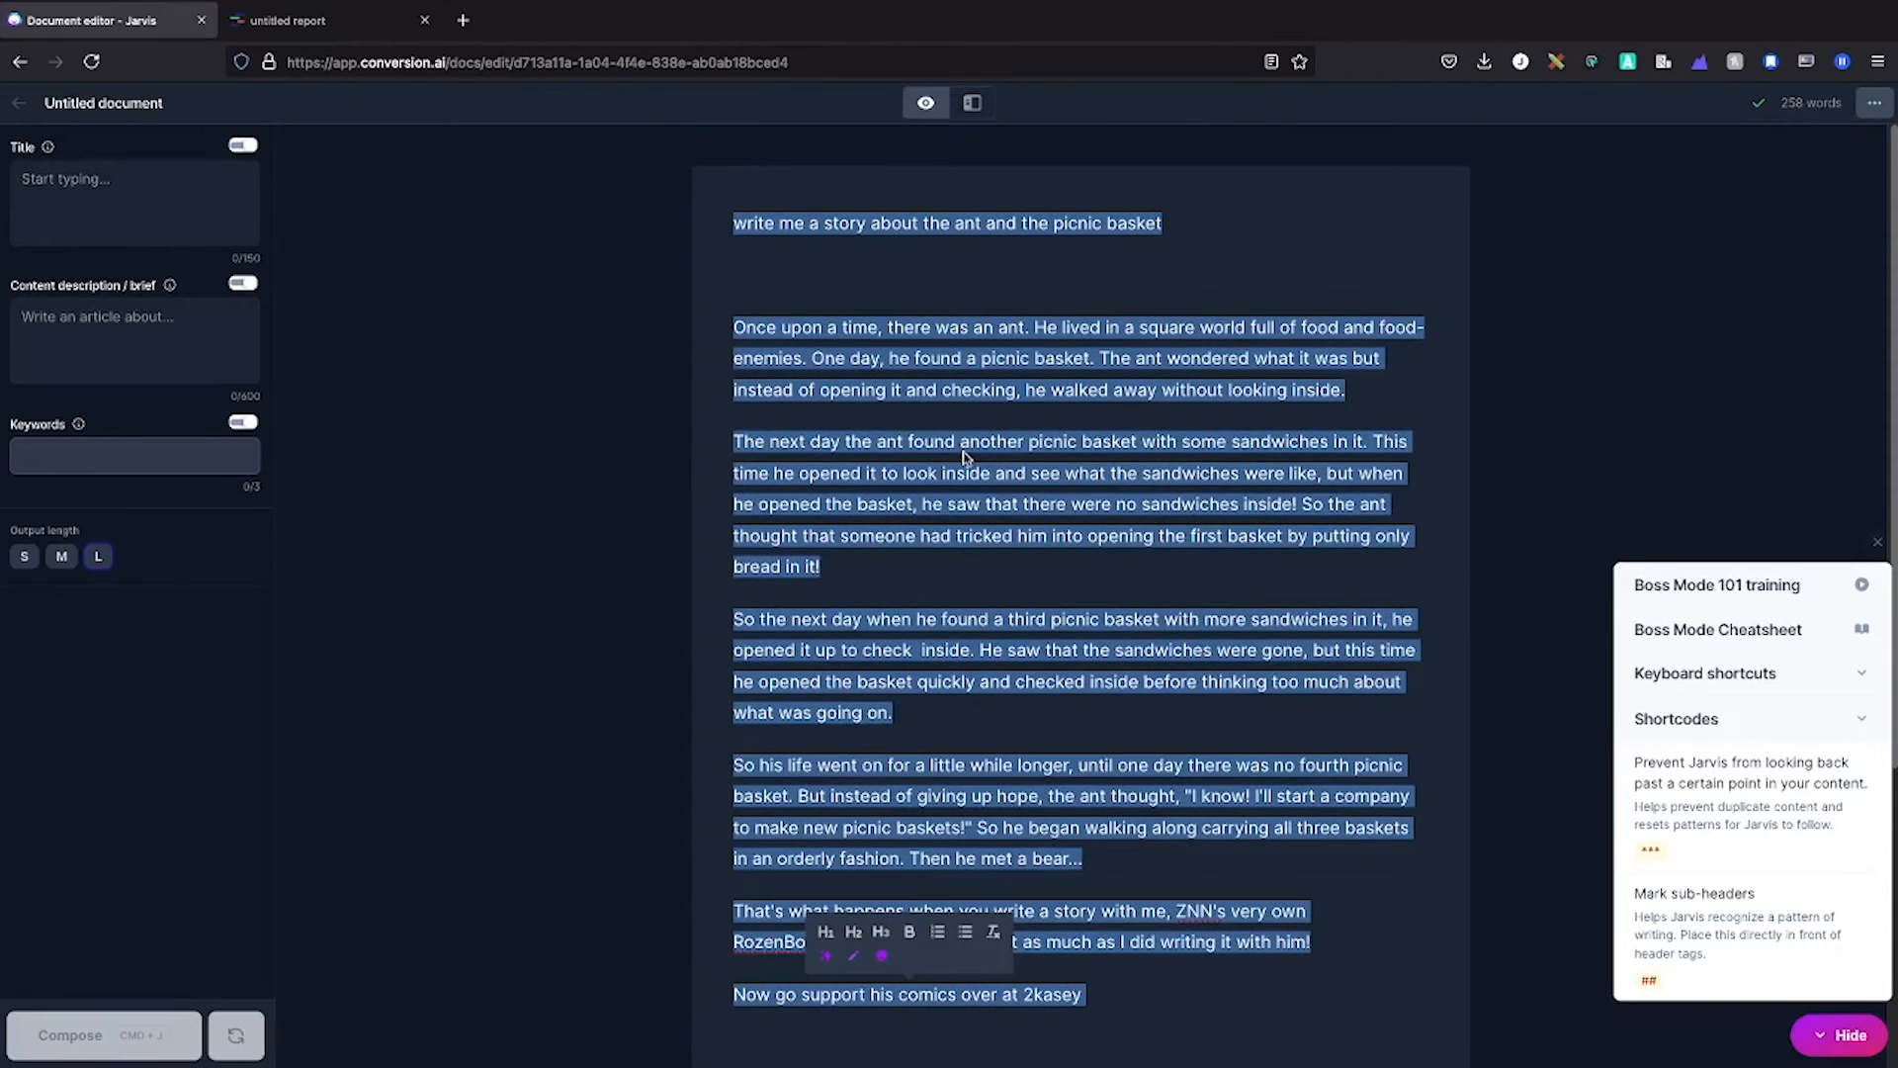
# Dismiss the tour in the glasses article's Quetext report and examine the flagged passages with their matching sources.
pyautogui.click(368, 19)
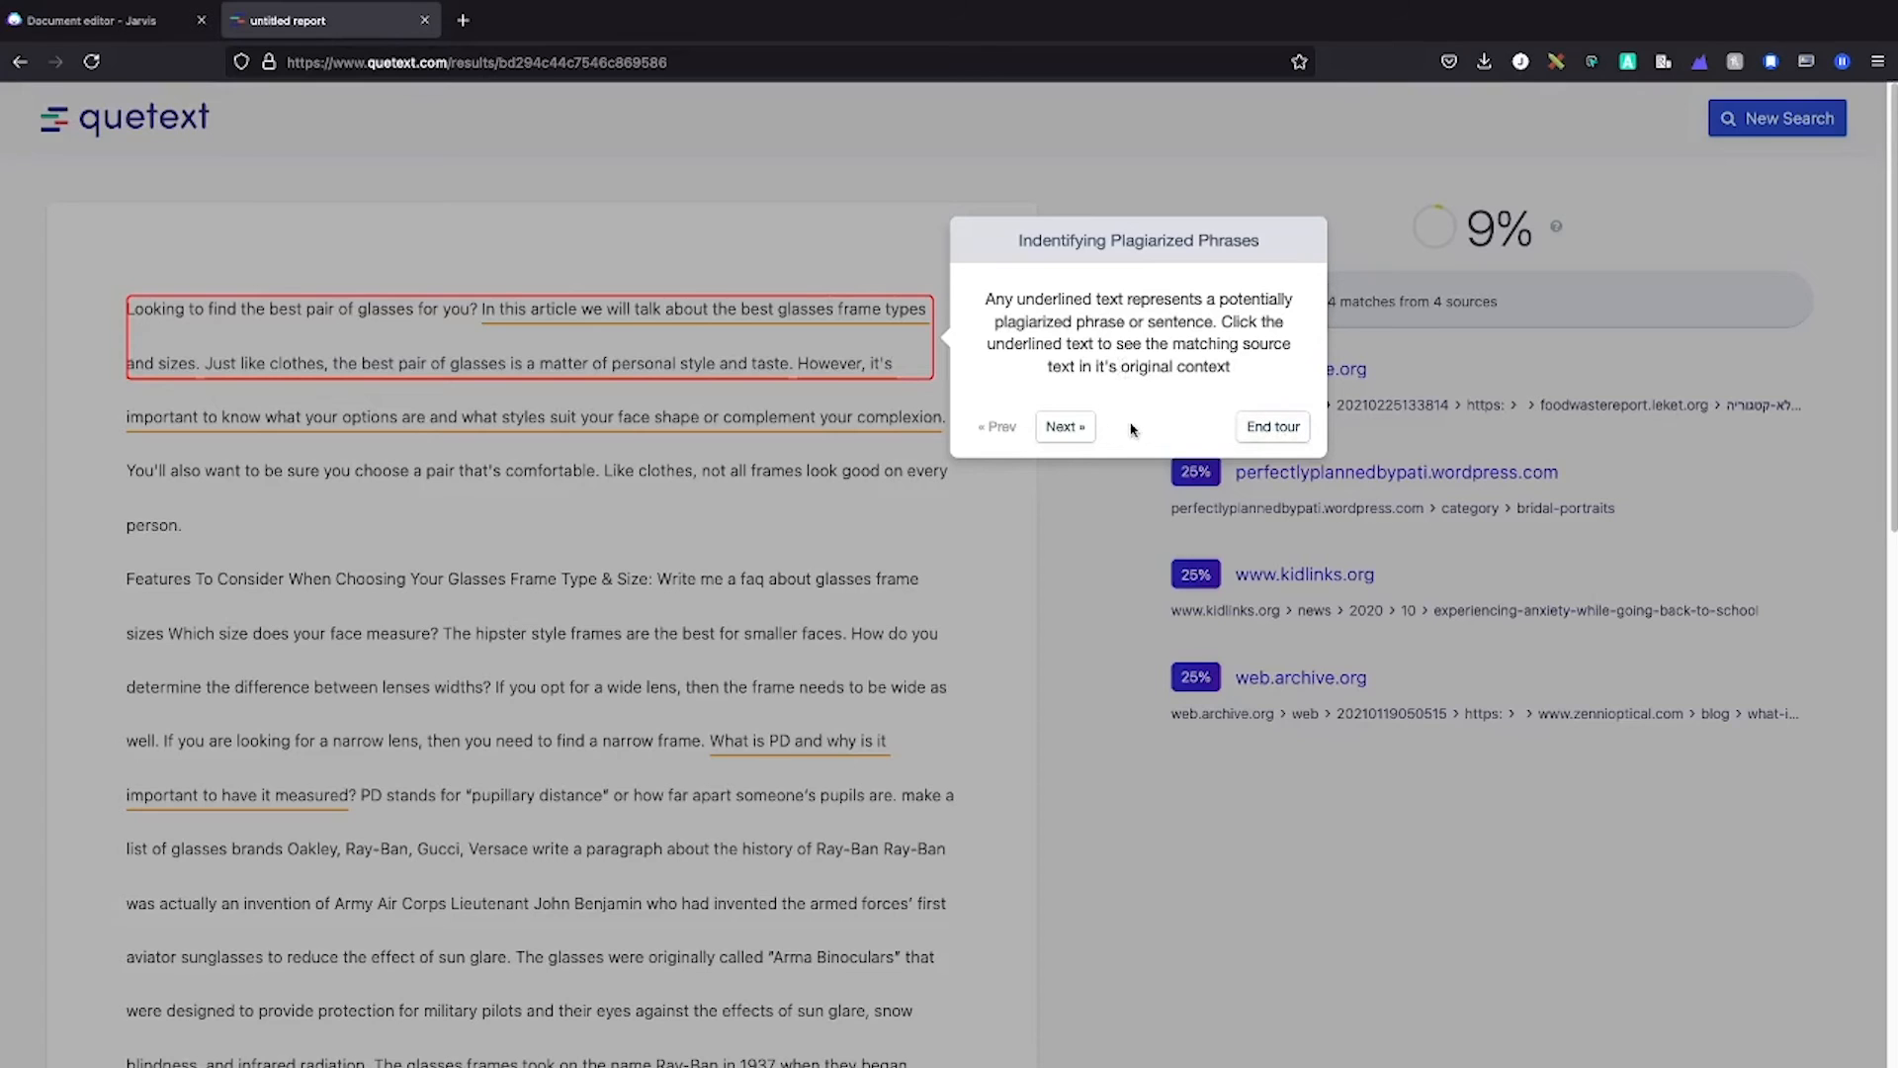
pyautogui.click(1289, 430)
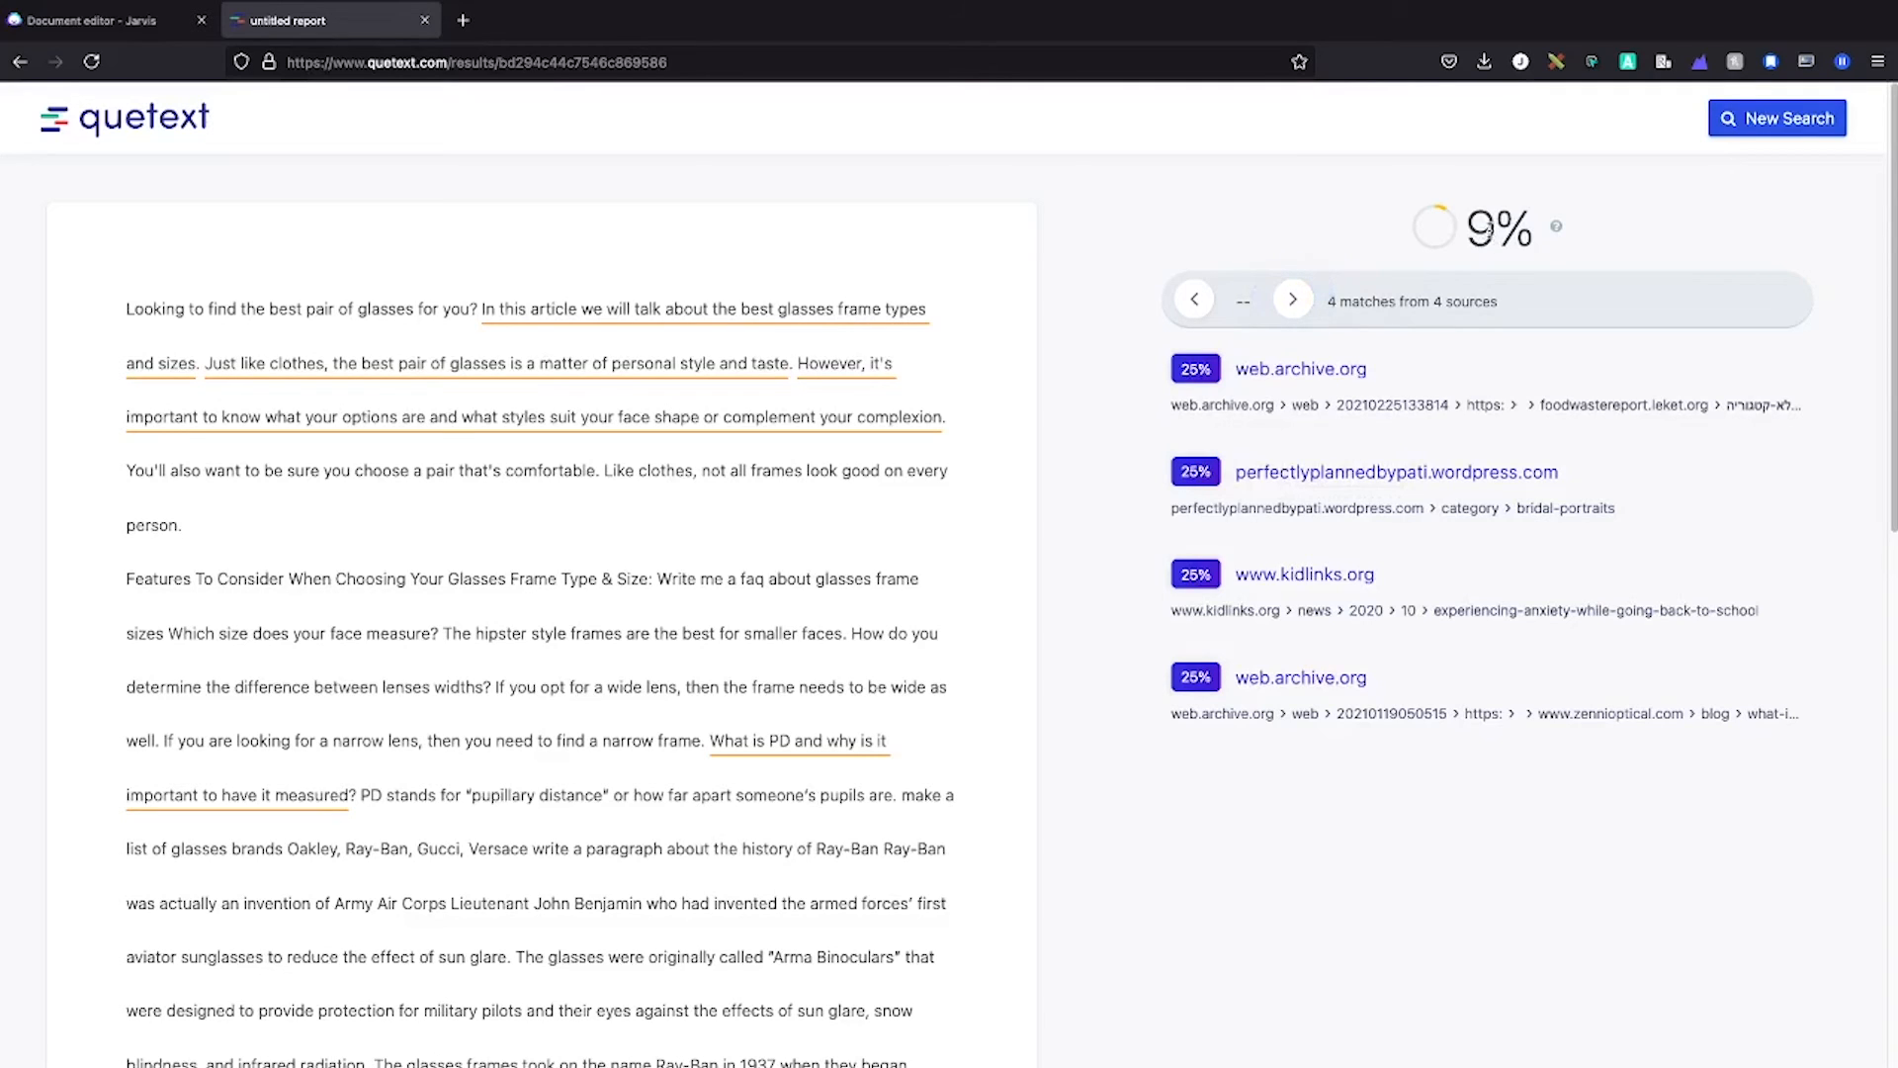
pyautogui.moveTo(1556, 229)
pyautogui.moveTo(199, 364); pyautogui.dragTo(524, 313)
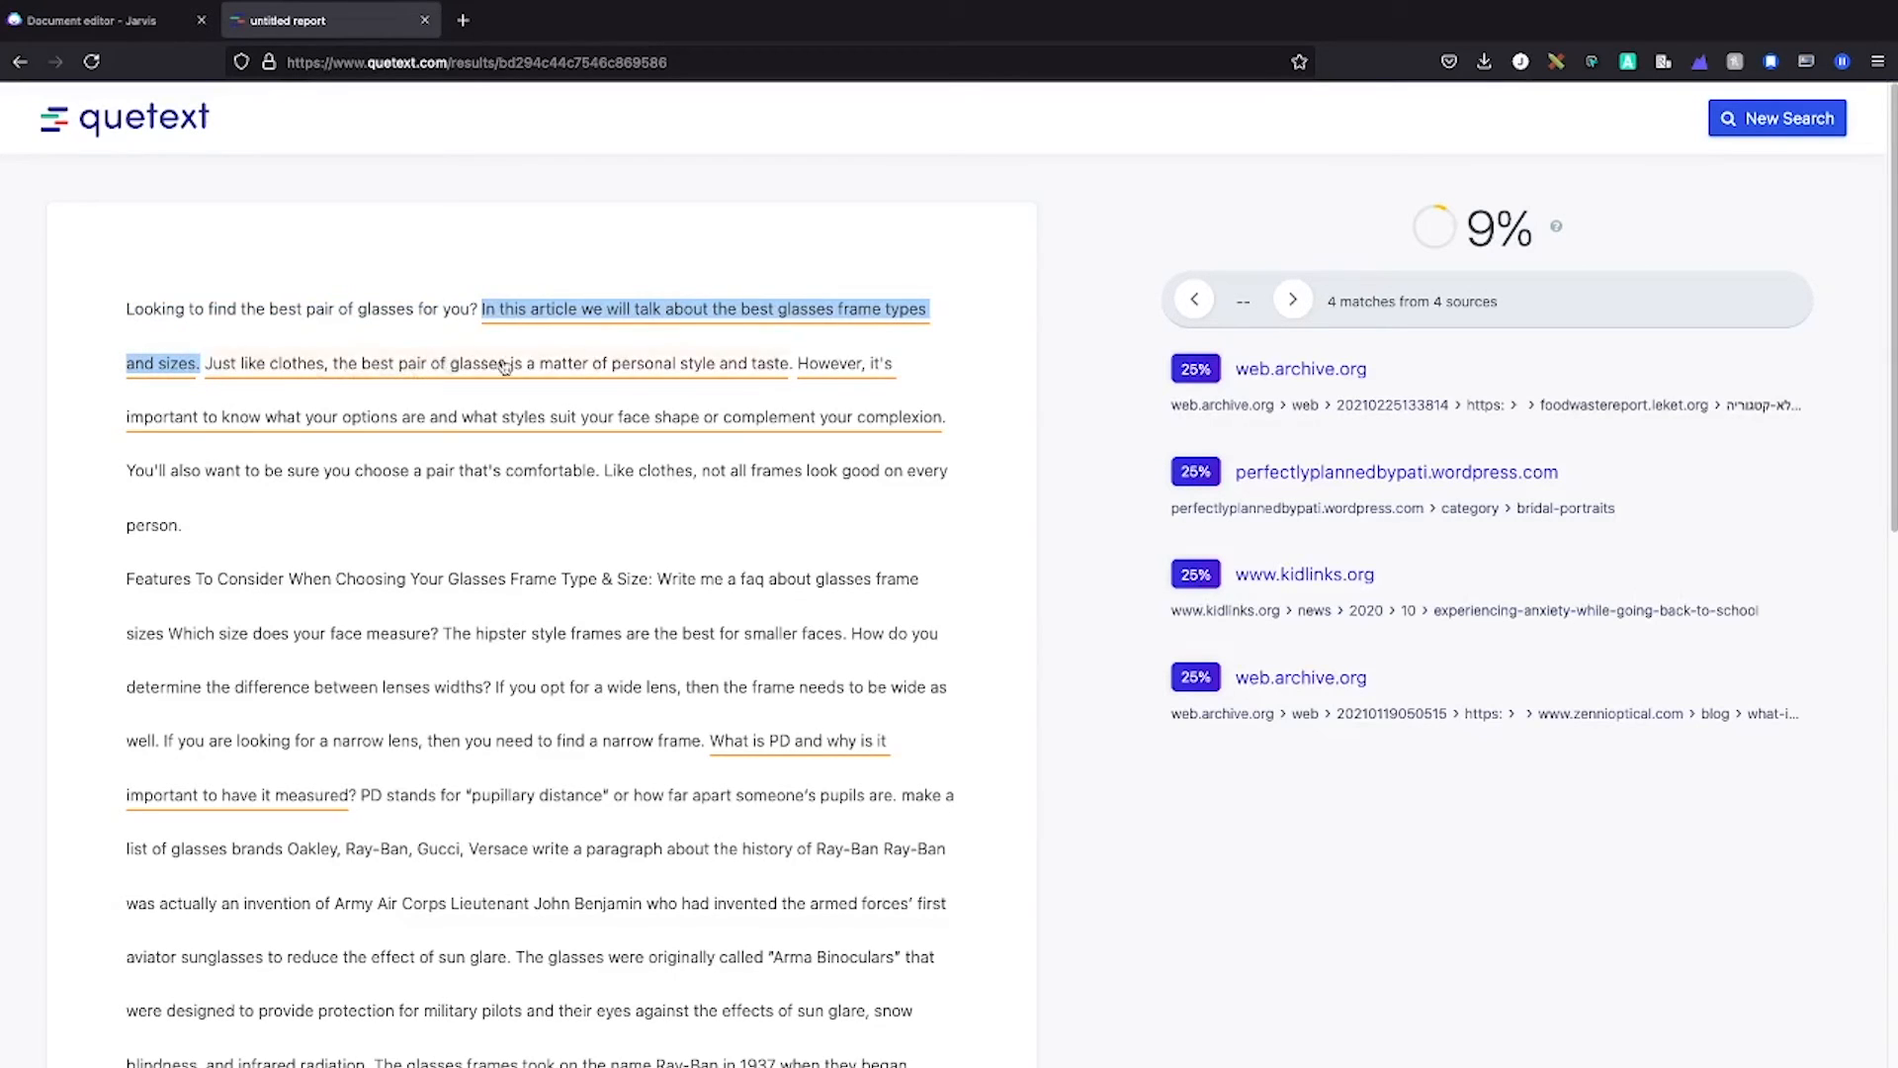
pyautogui.click(846, 433)
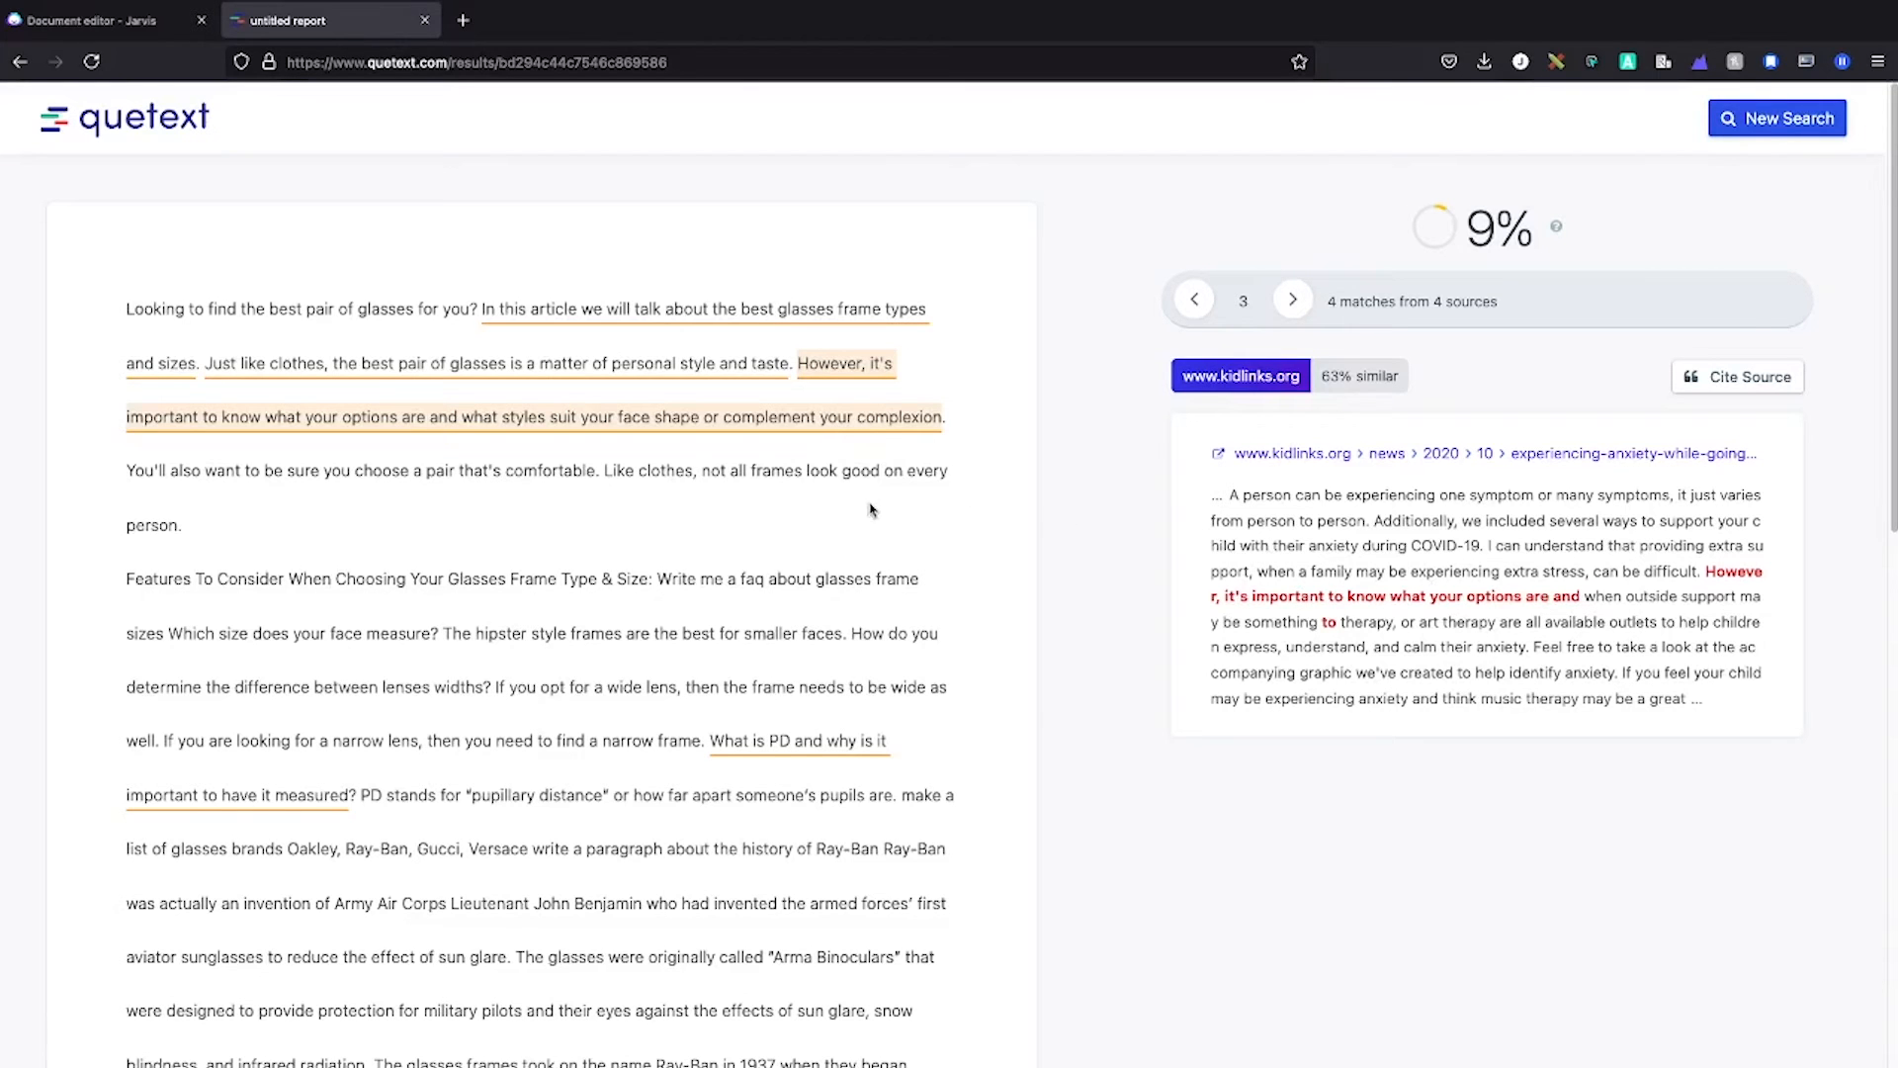
pyautogui.scroll(-2, 872, 505)
pyautogui.scroll(-5, 870, 505)
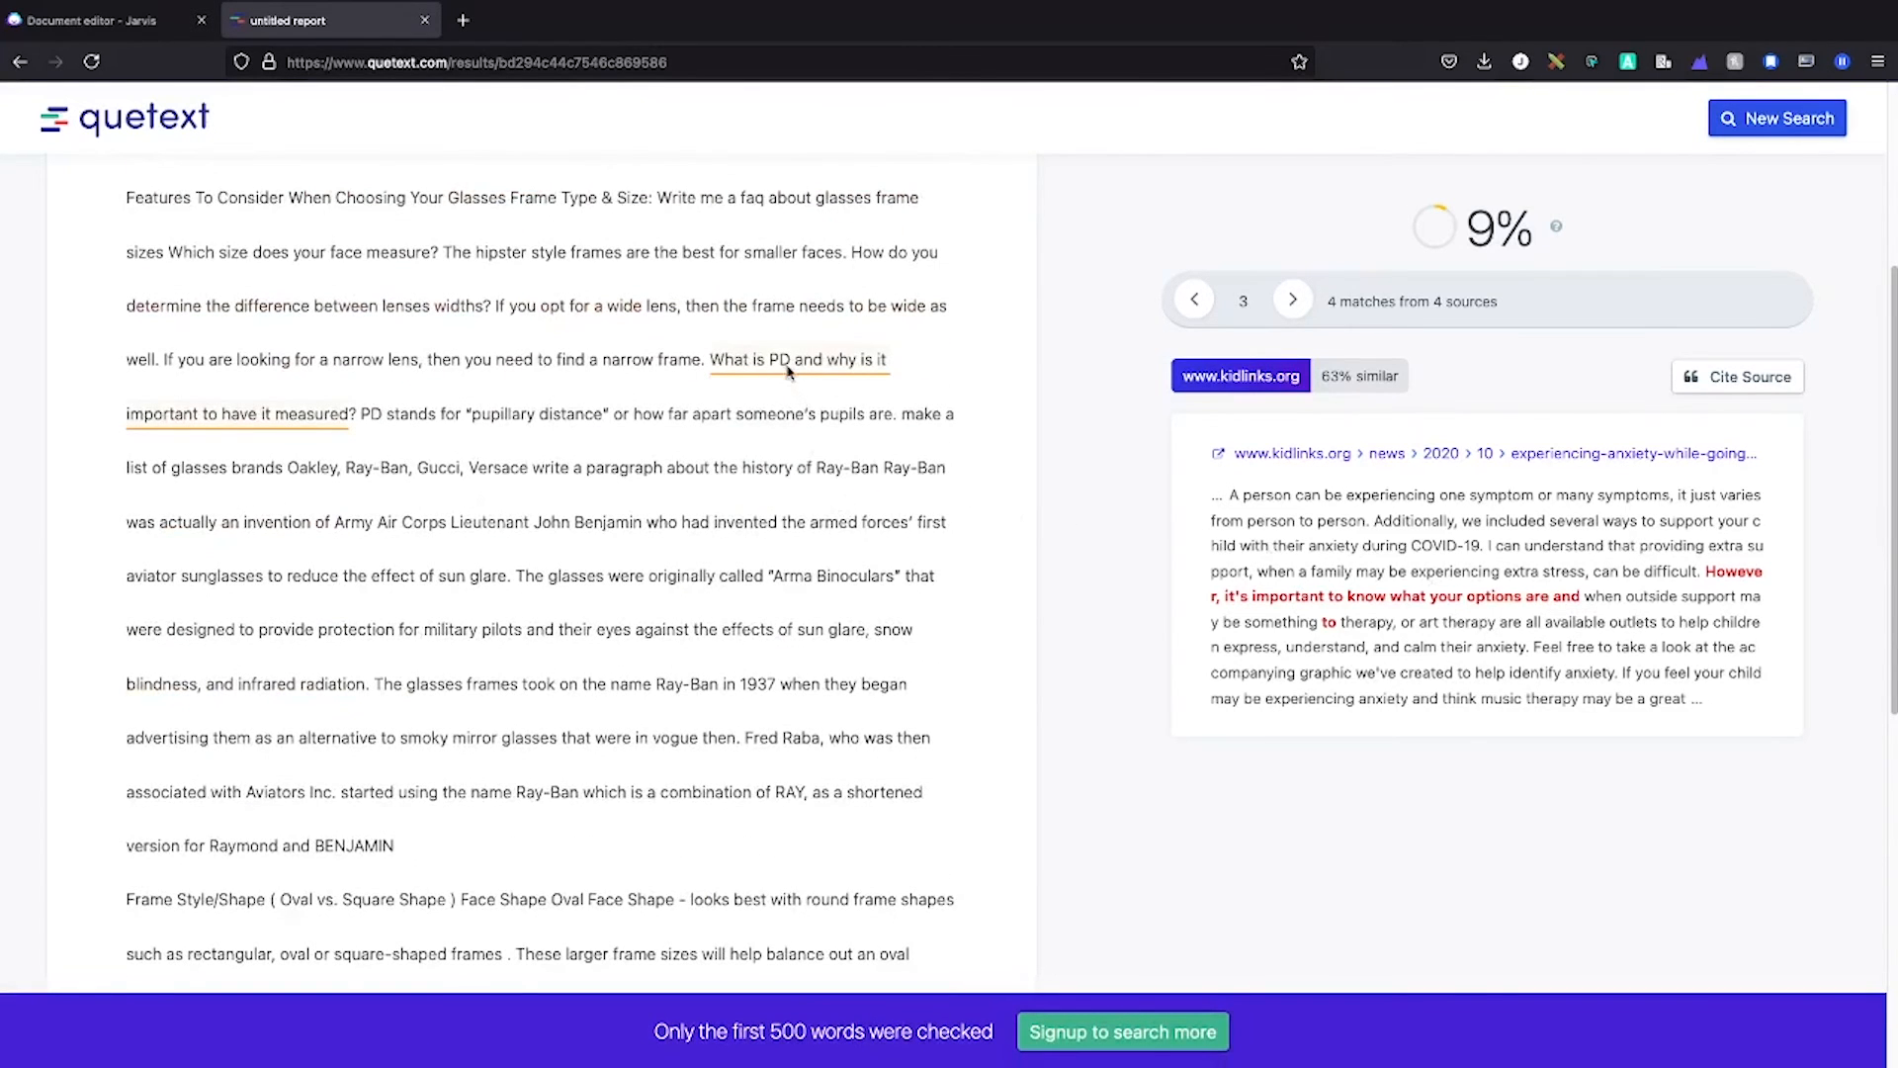
pyautogui.click(789, 378)
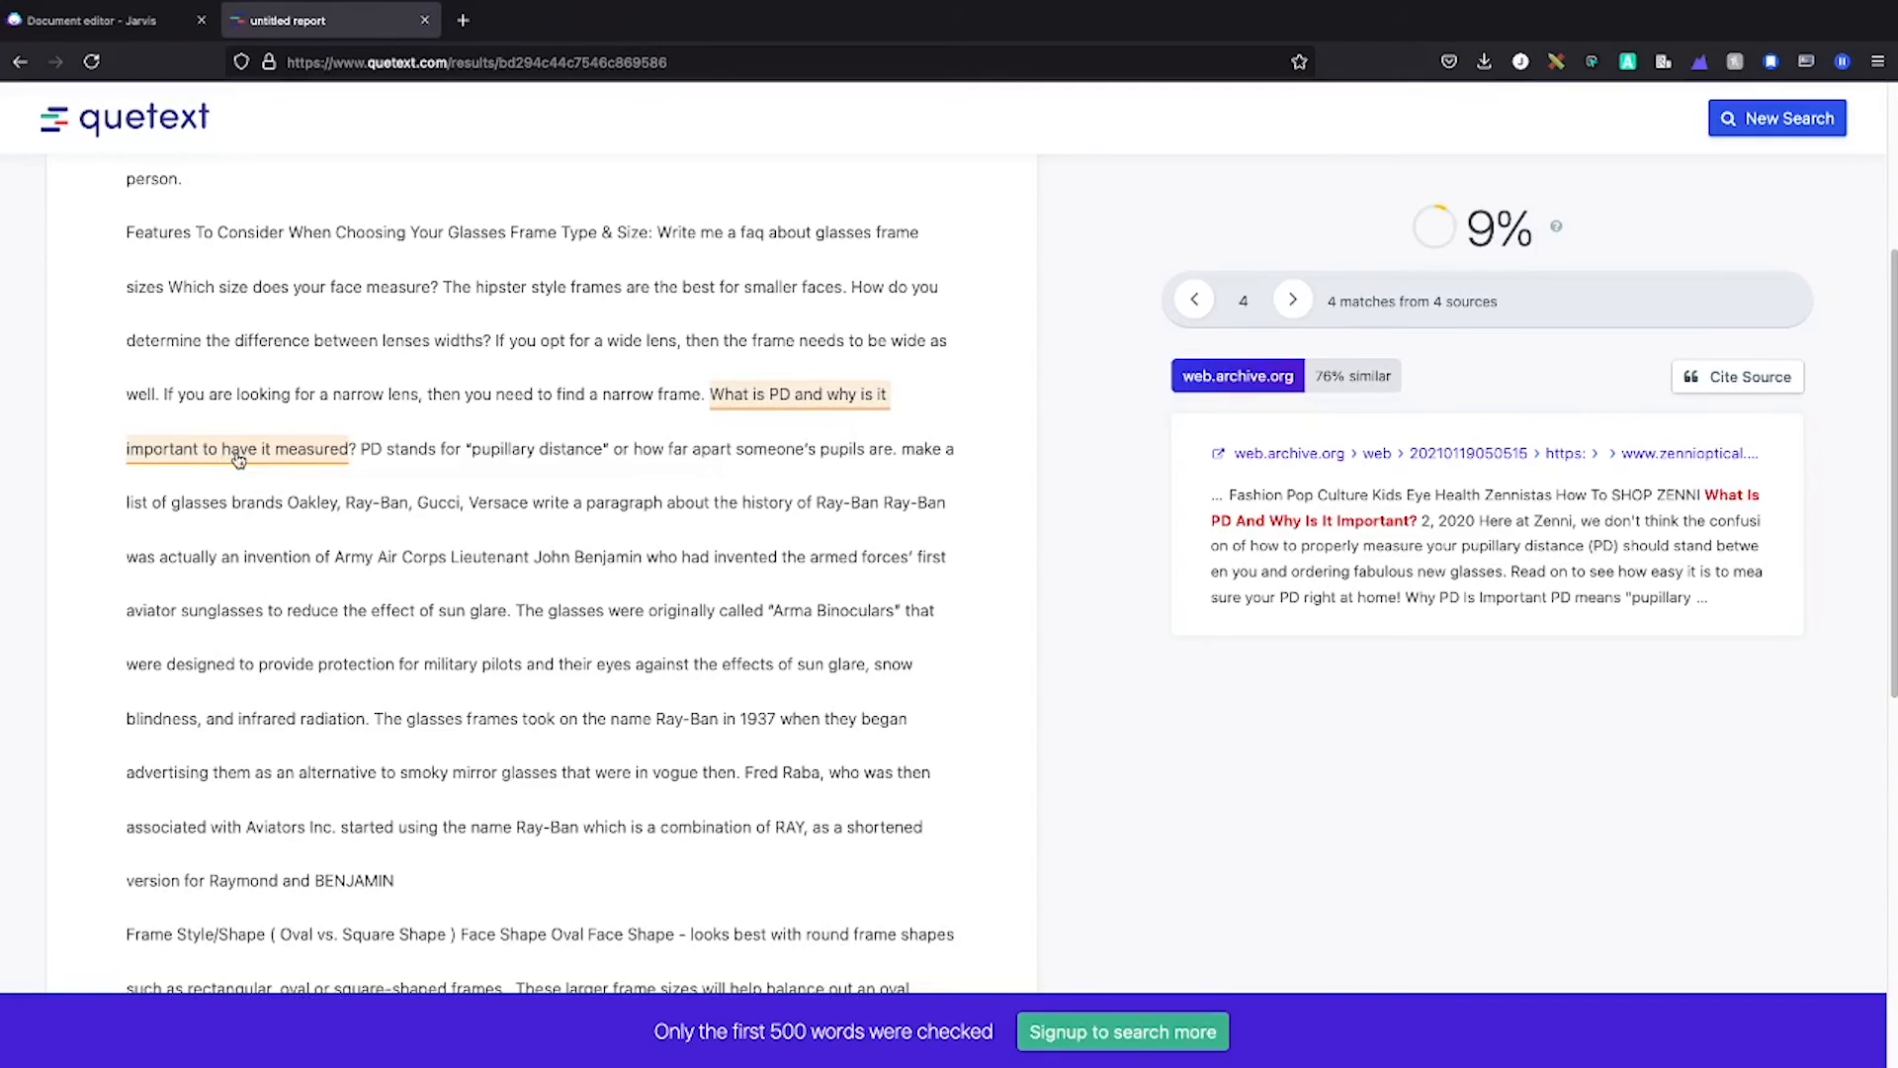
pyautogui.scroll(-8, 238, 459)
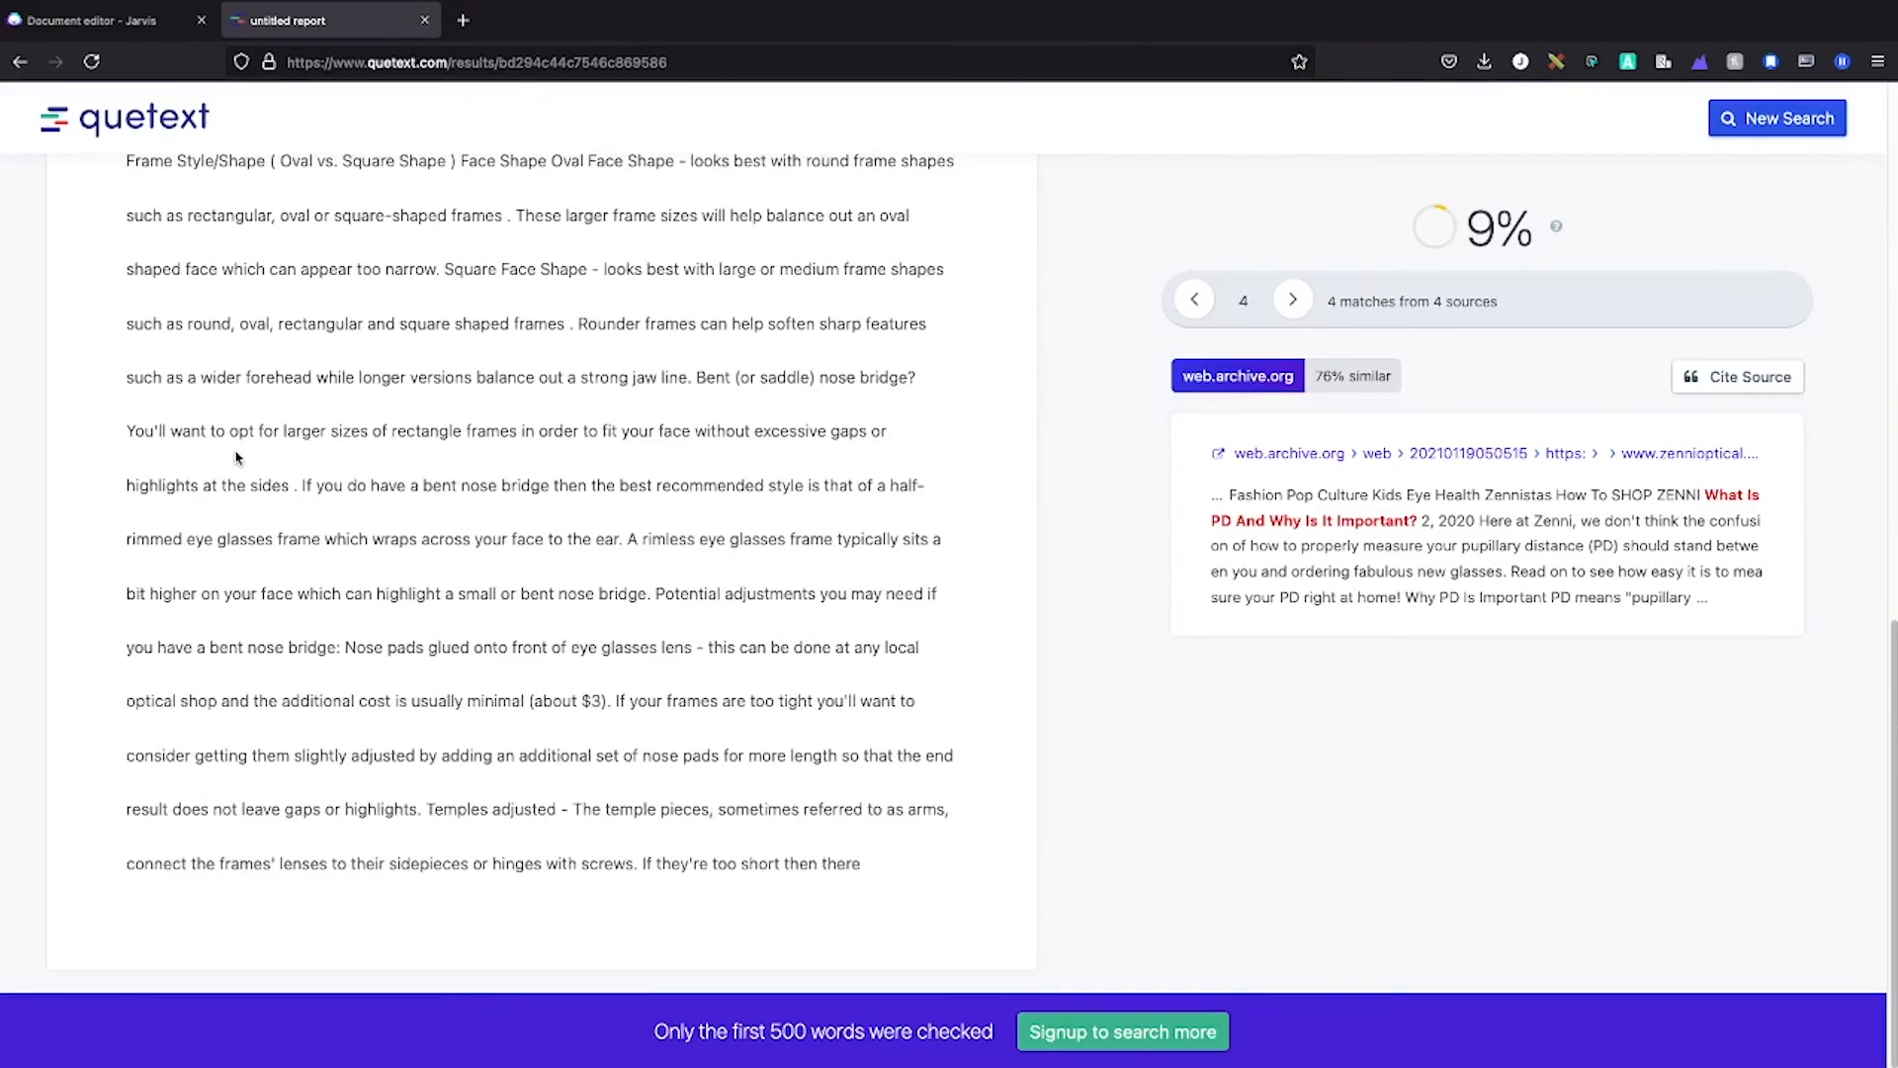
pyautogui.scroll(12, 238, 458)
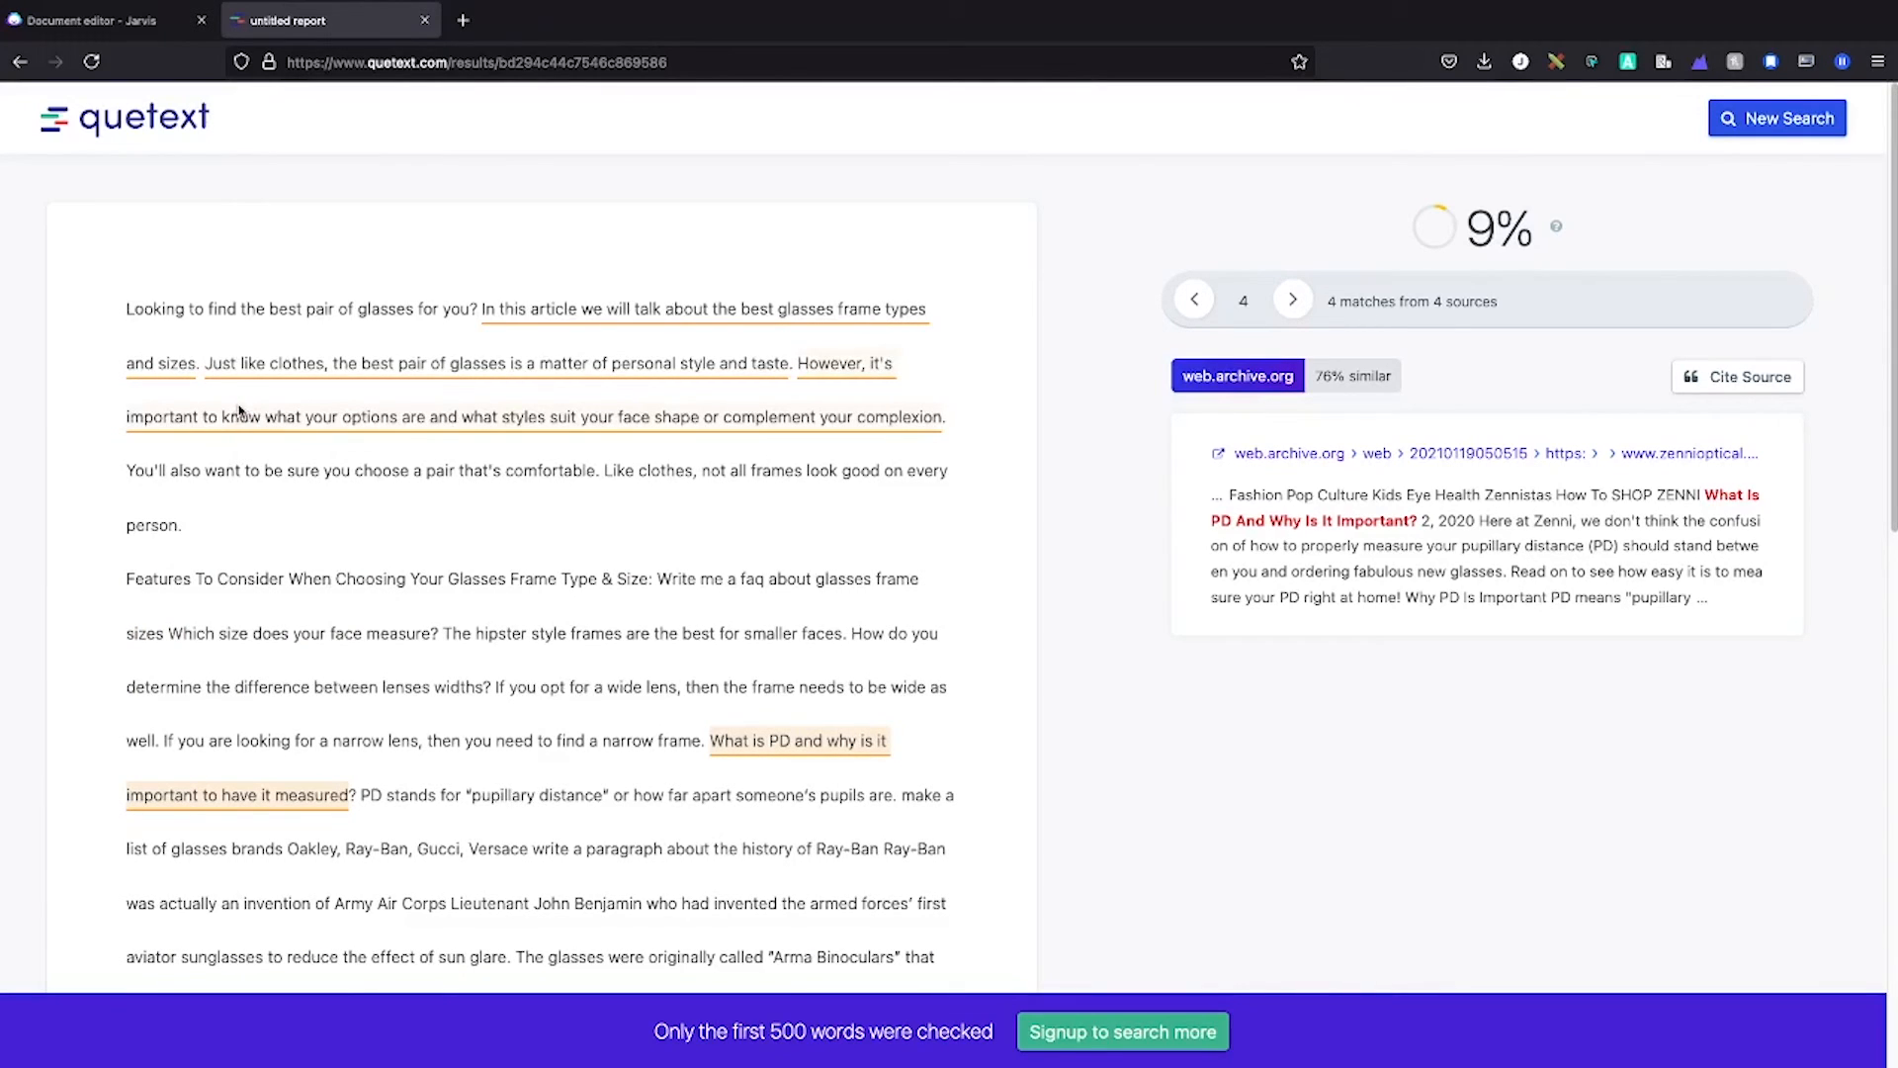
# Start a new Quetext plagiarism check on the copied ant and picnic basket story.
pyautogui.click(151, 115)
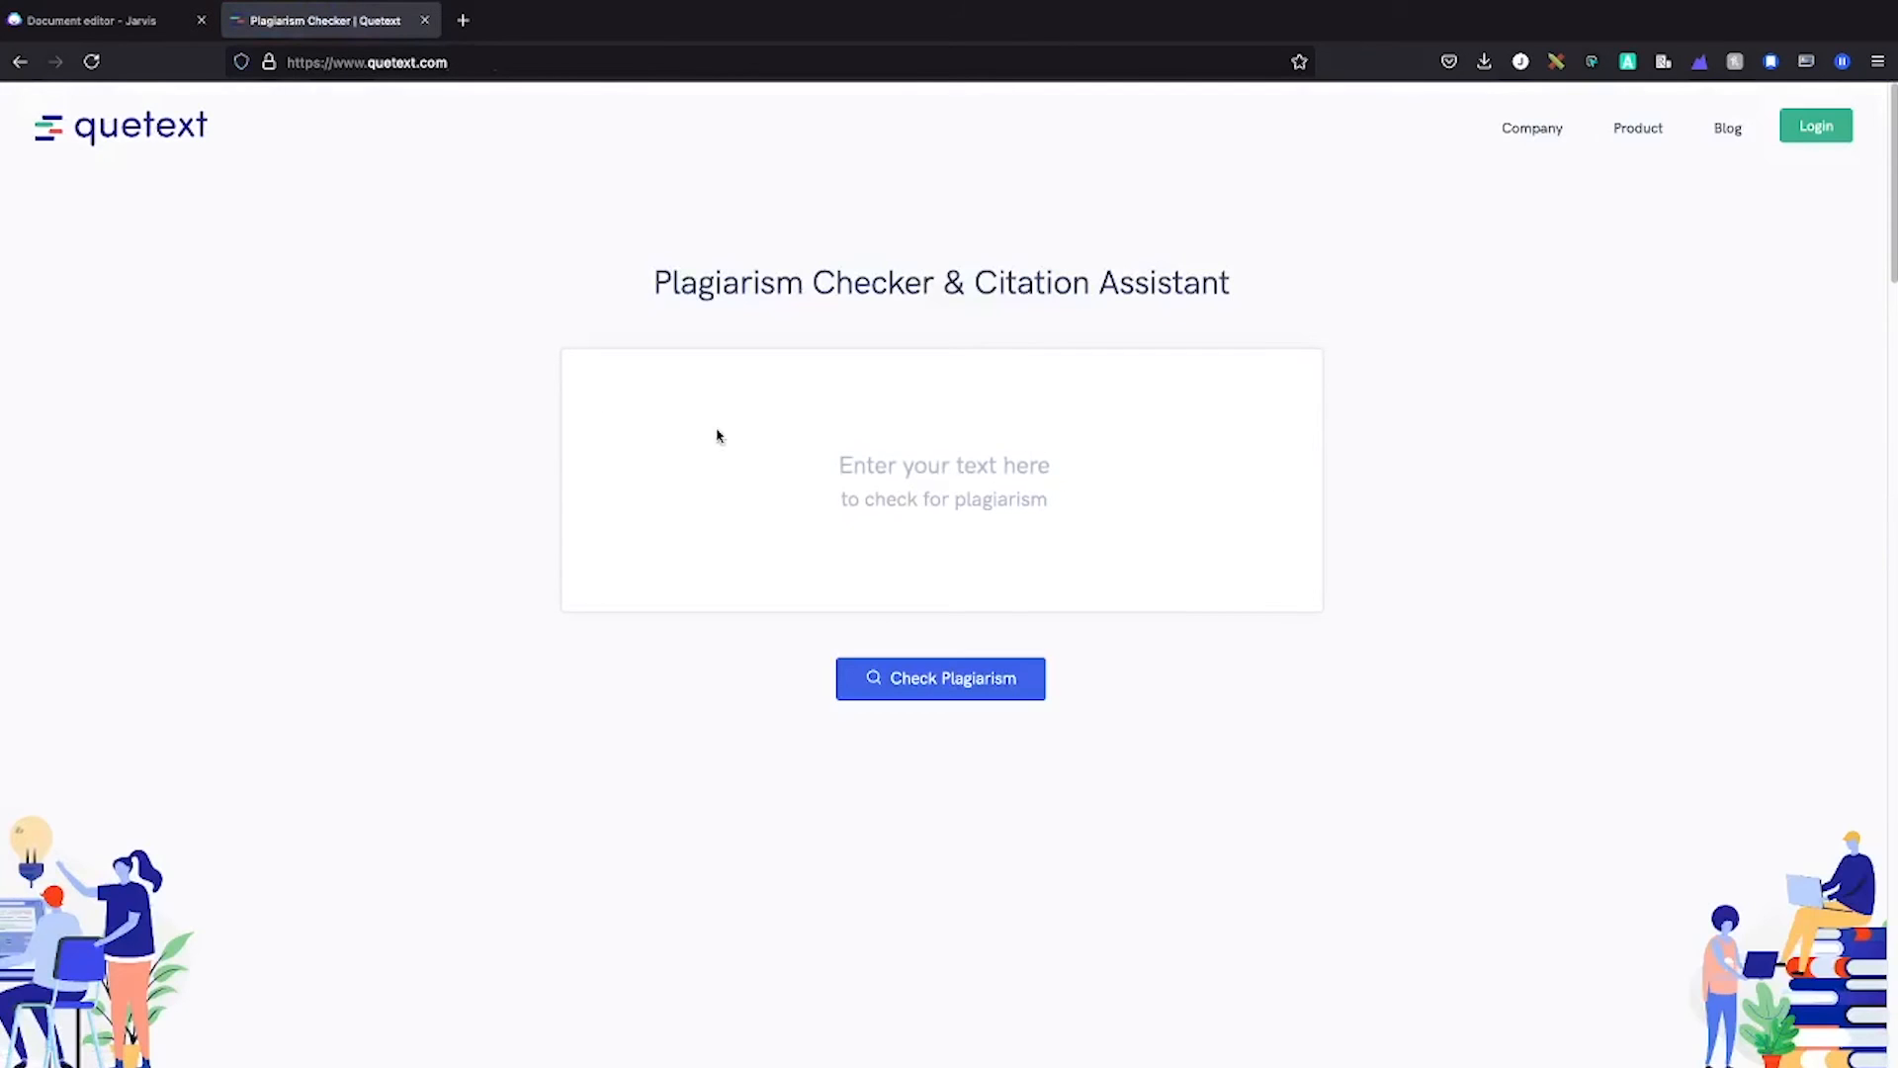
pyautogui.hotkey('ctrl', 'v')
pyautogui.click(944, 678)
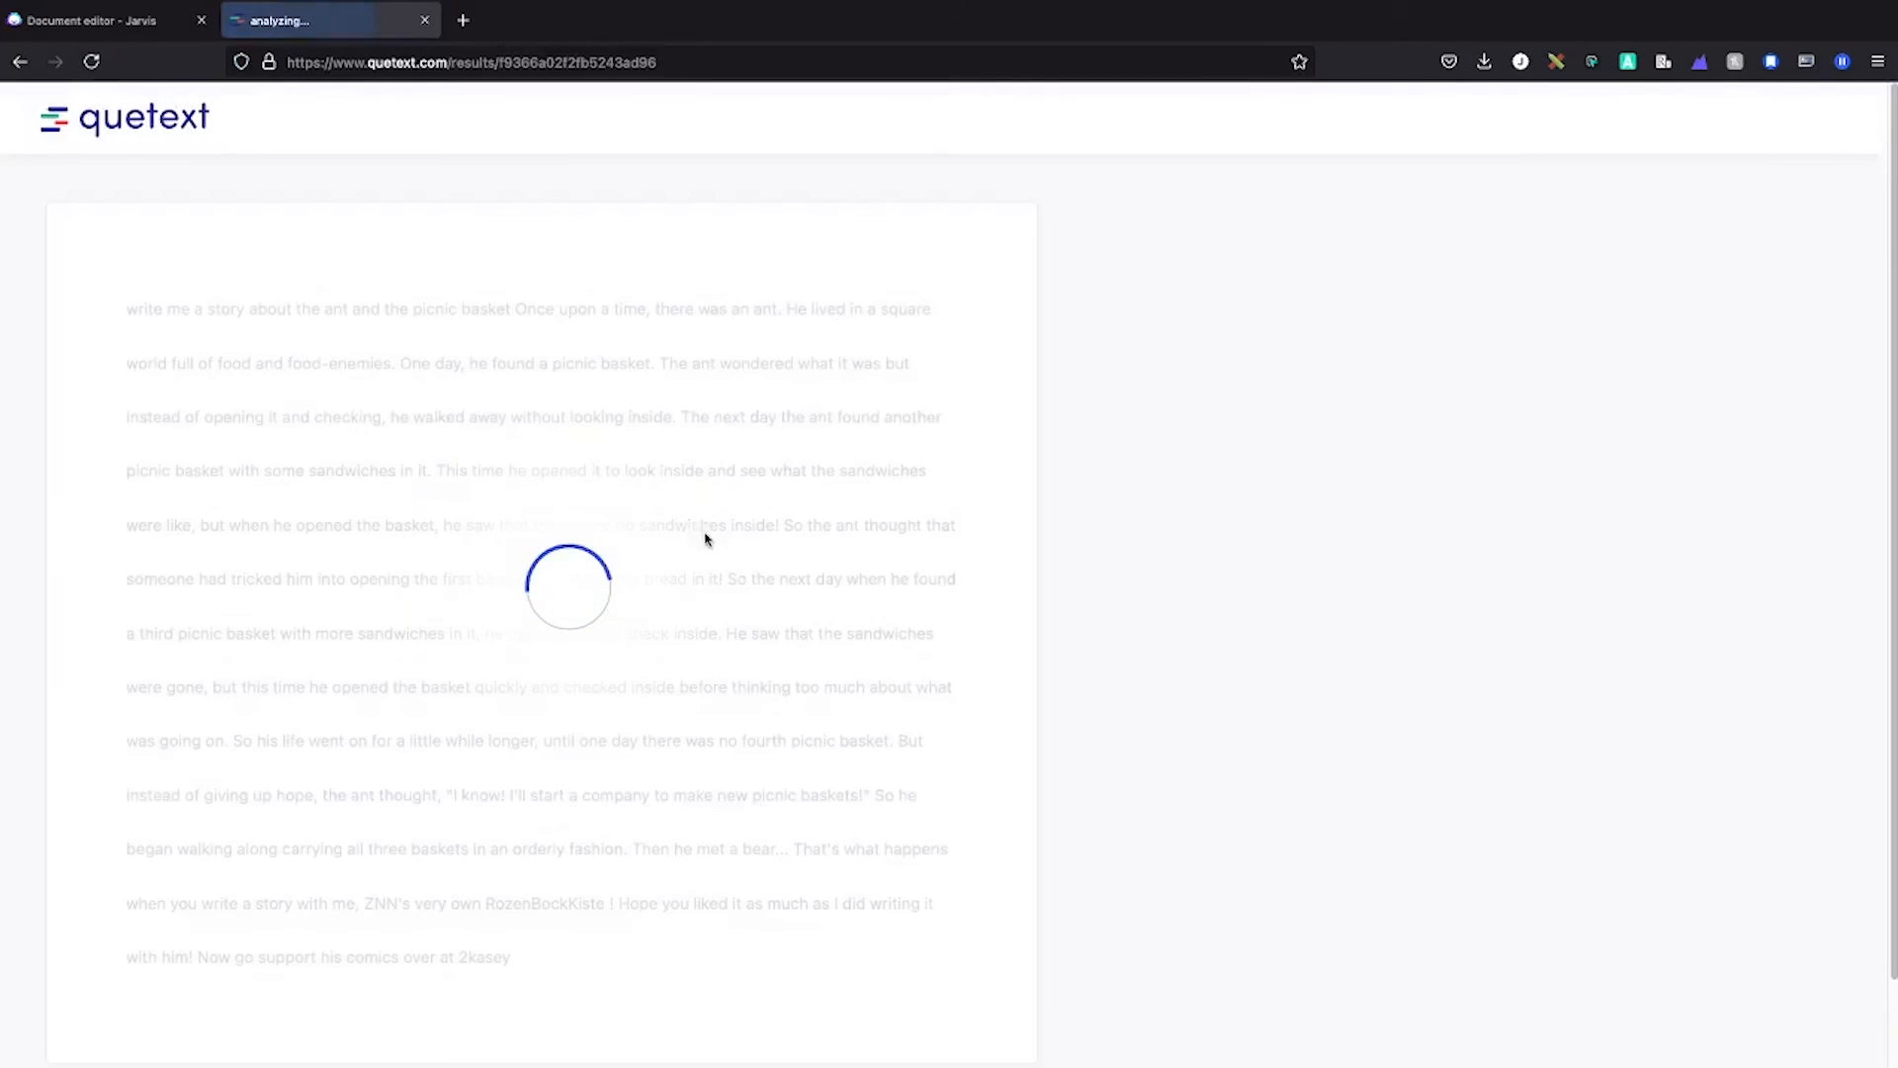
pyautogui.scroll(-2, 613, 573)
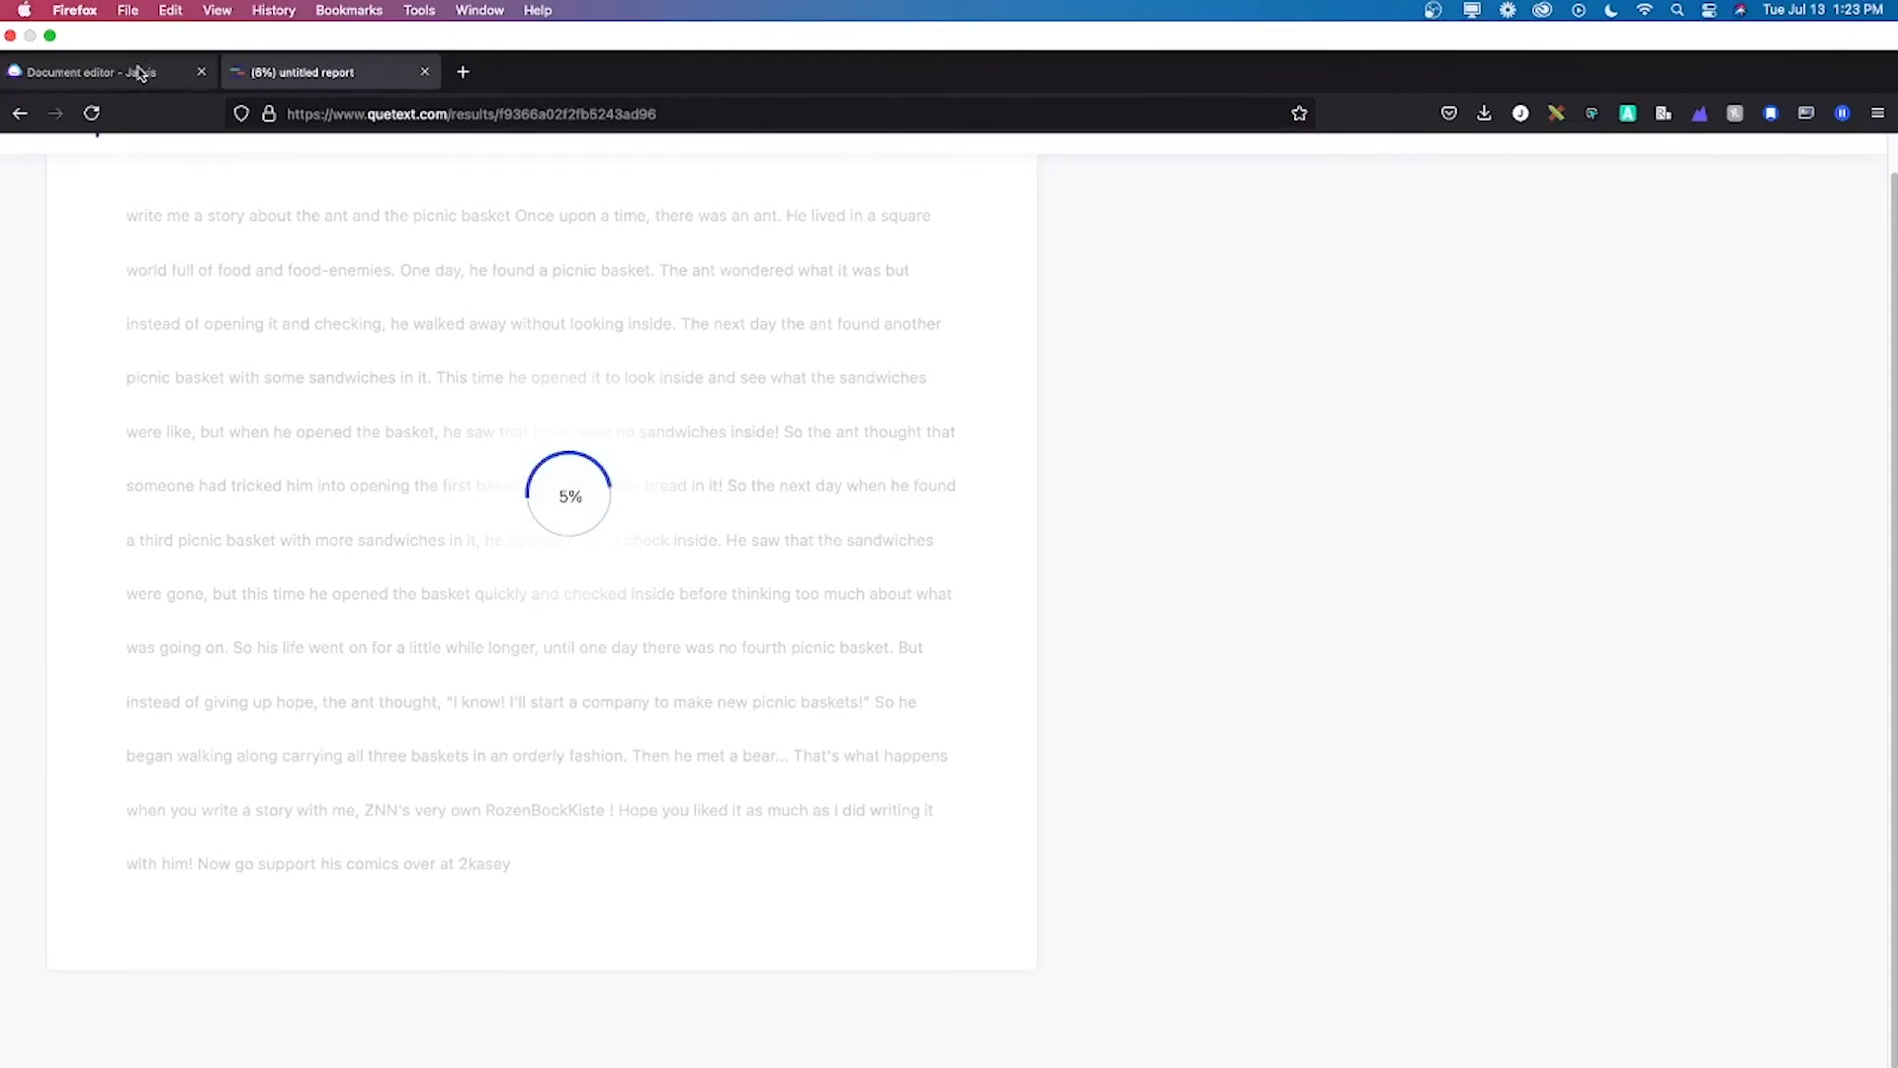
# Return to the Jarvis document editor, look over the picnic basket story and go back to the documents list.
pyautogui.click(140, 72)
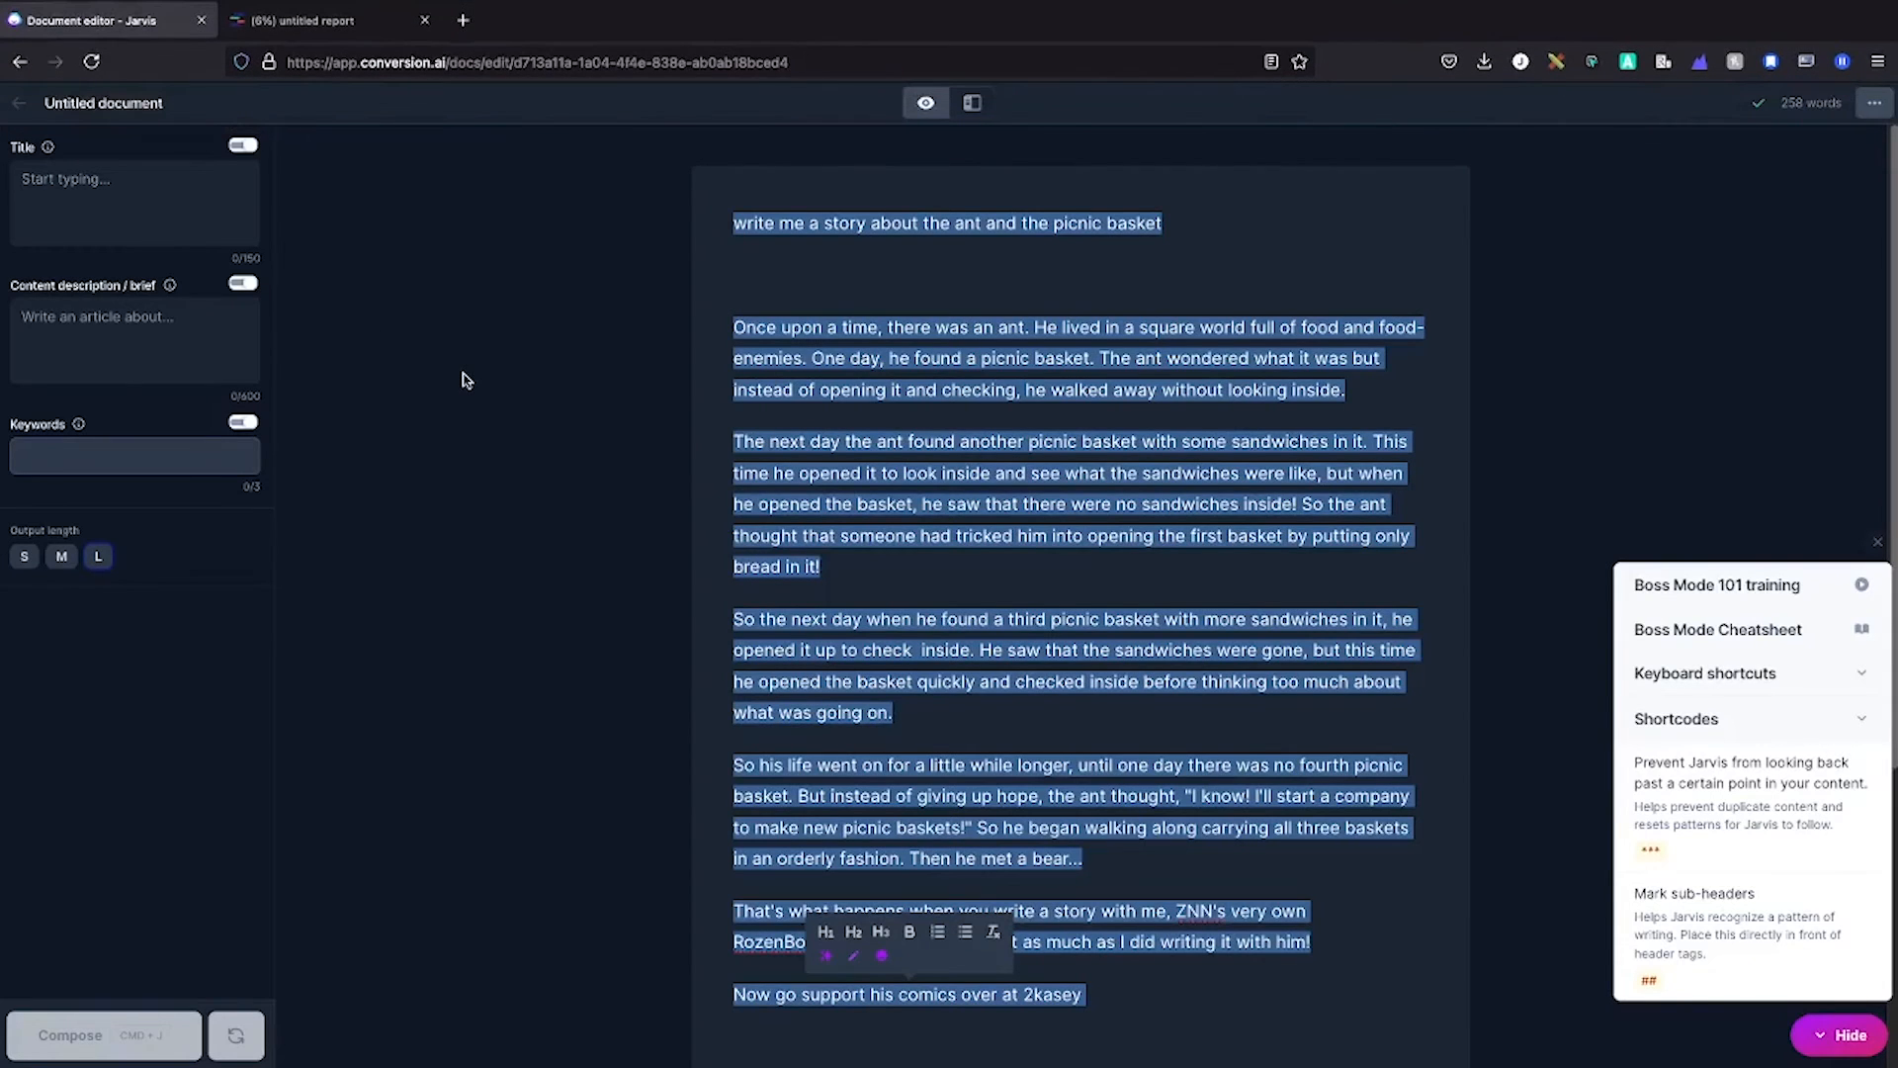
pyautogui.click(467, 381)
pyautogui.scroll(-4, 999, 524)
pyautogui.scroll(4, 996, 526)
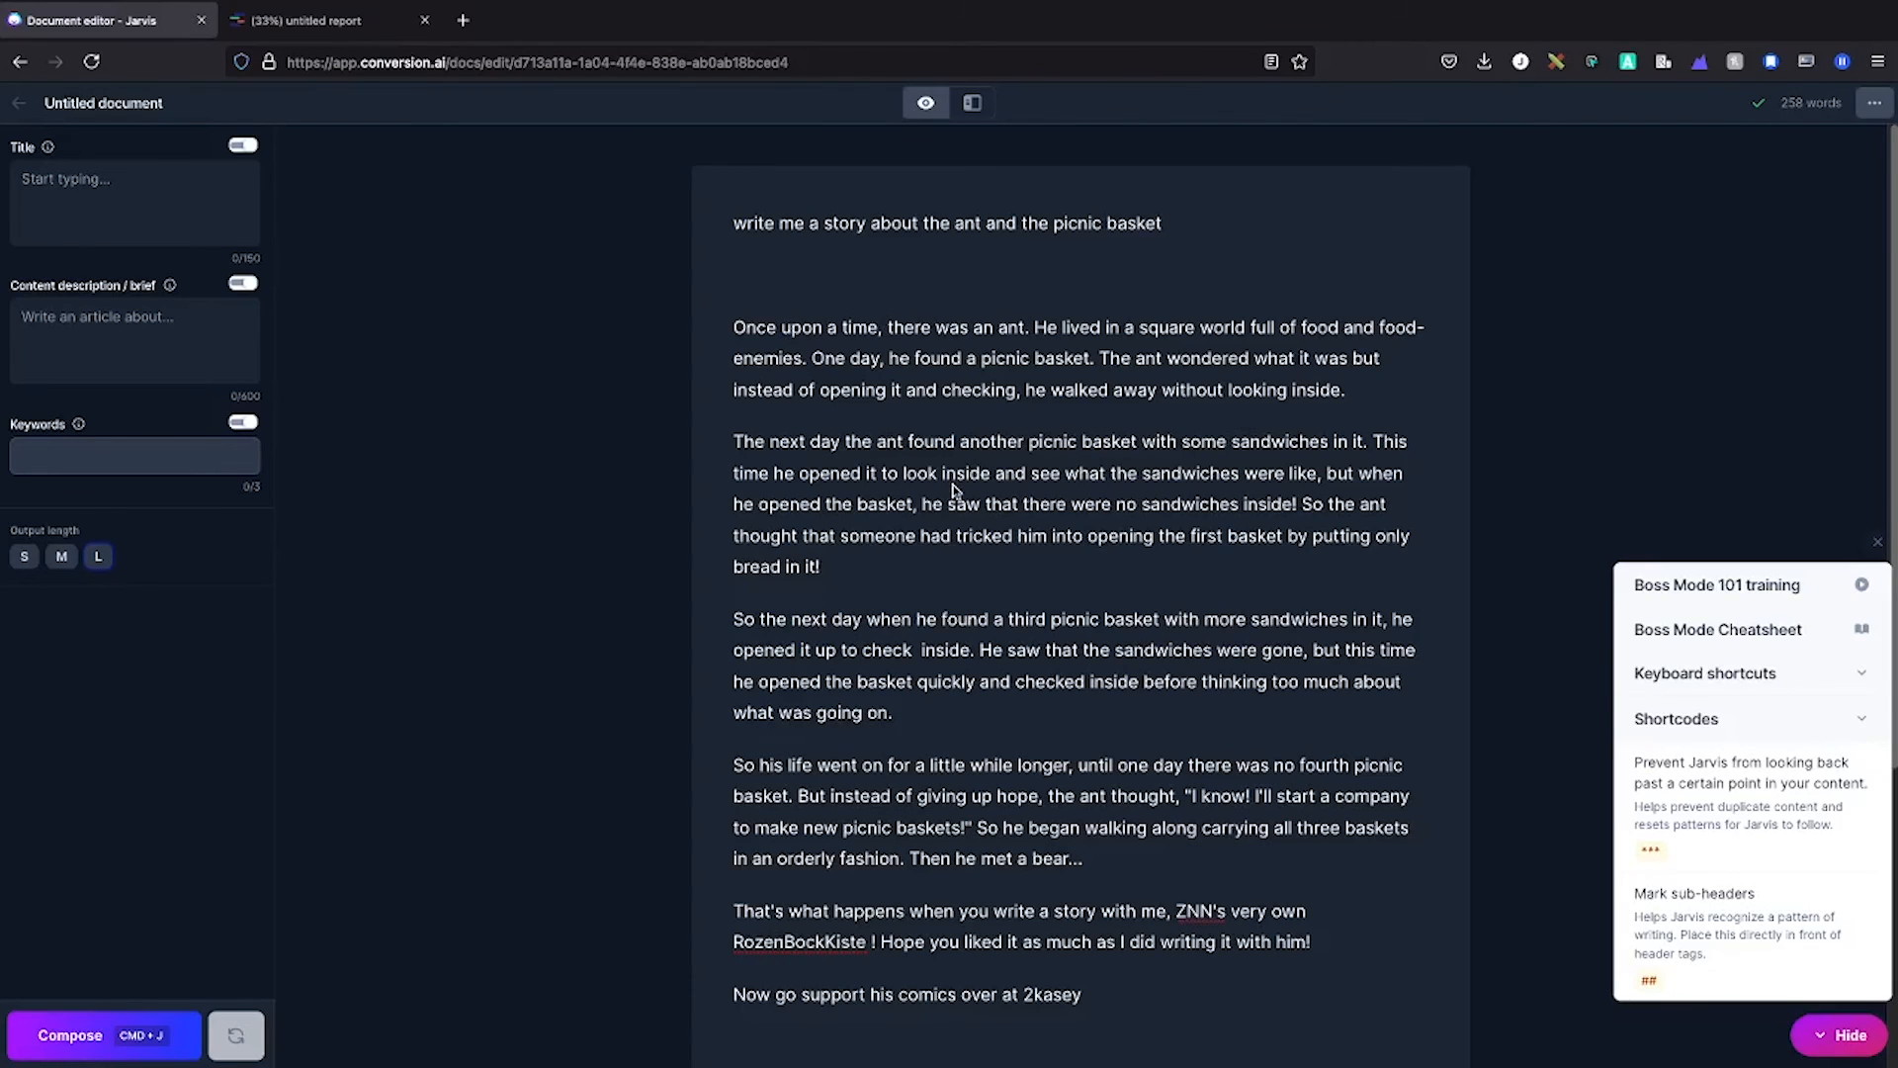
pyautogui.click(20, 105)
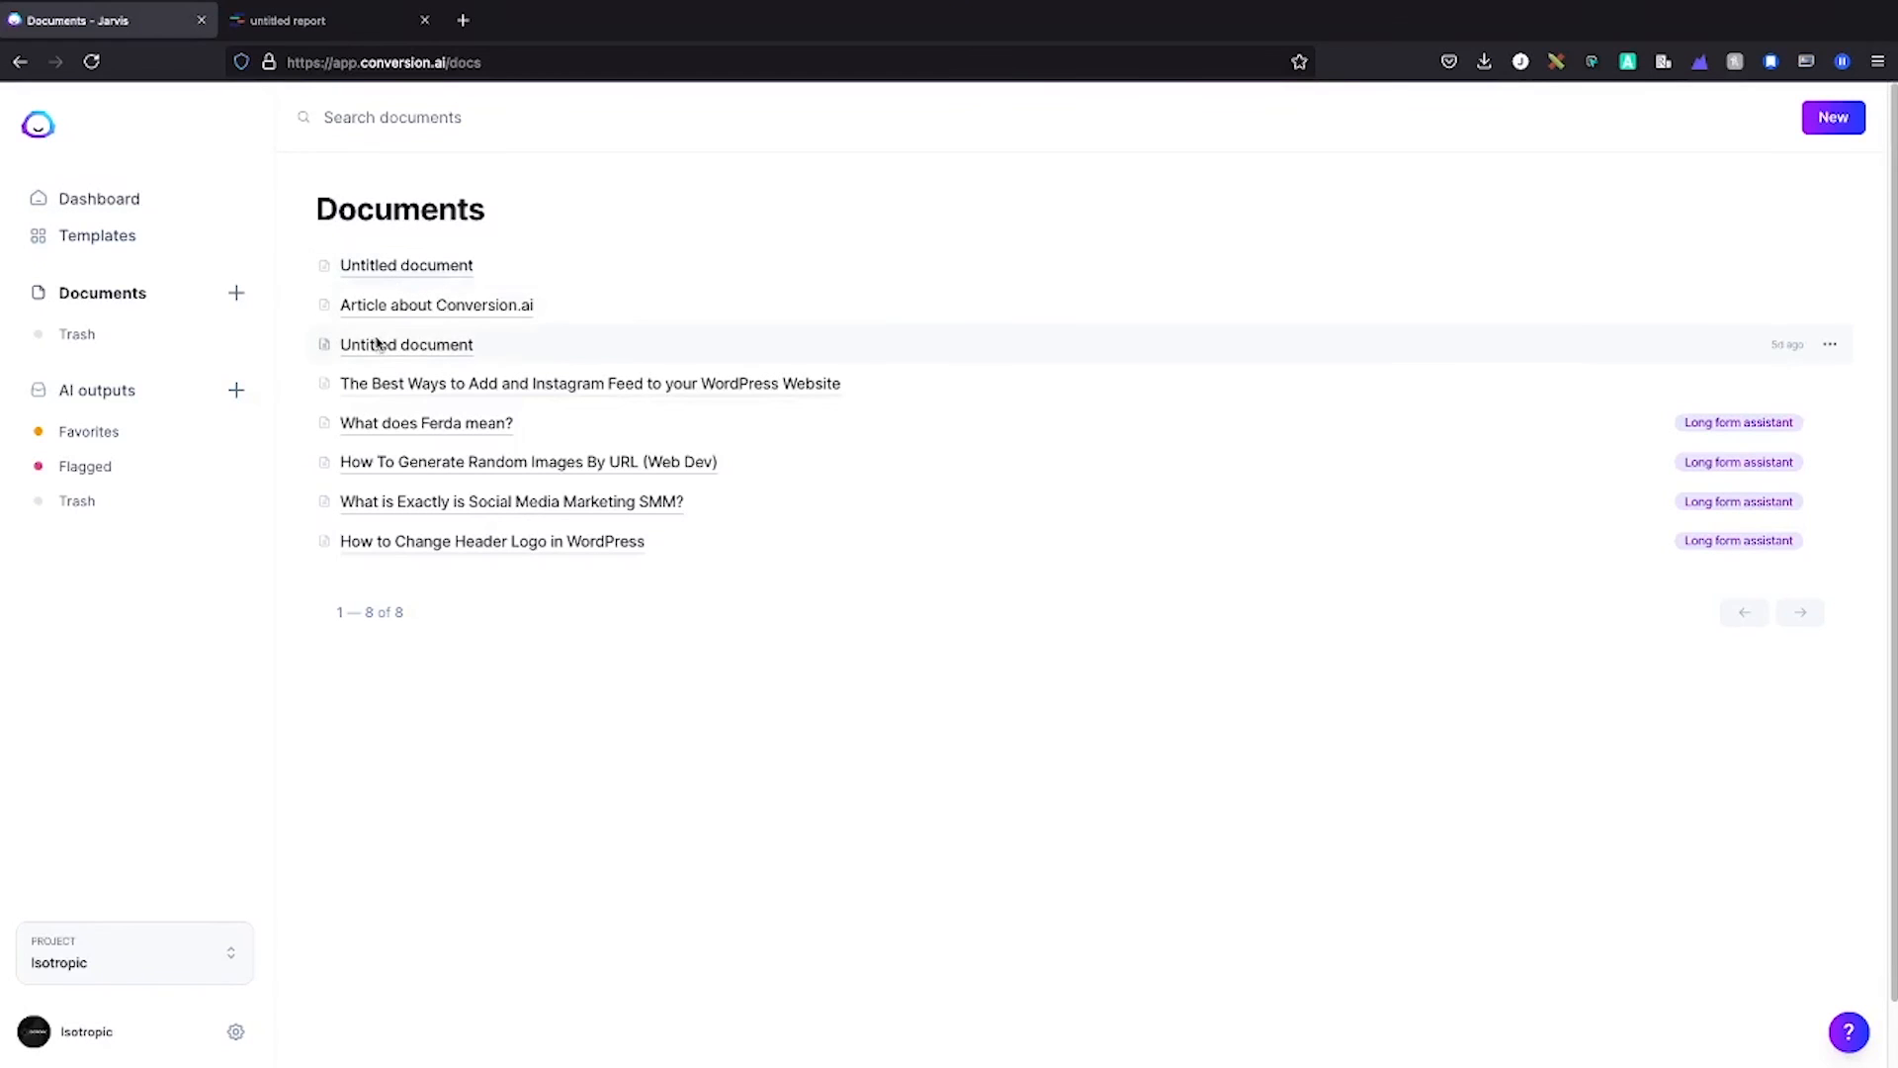
# Examine the story's Quetext report, viewing the matching source for each flagged sentence near the end of the text.
pyautogui.click(362, 21)
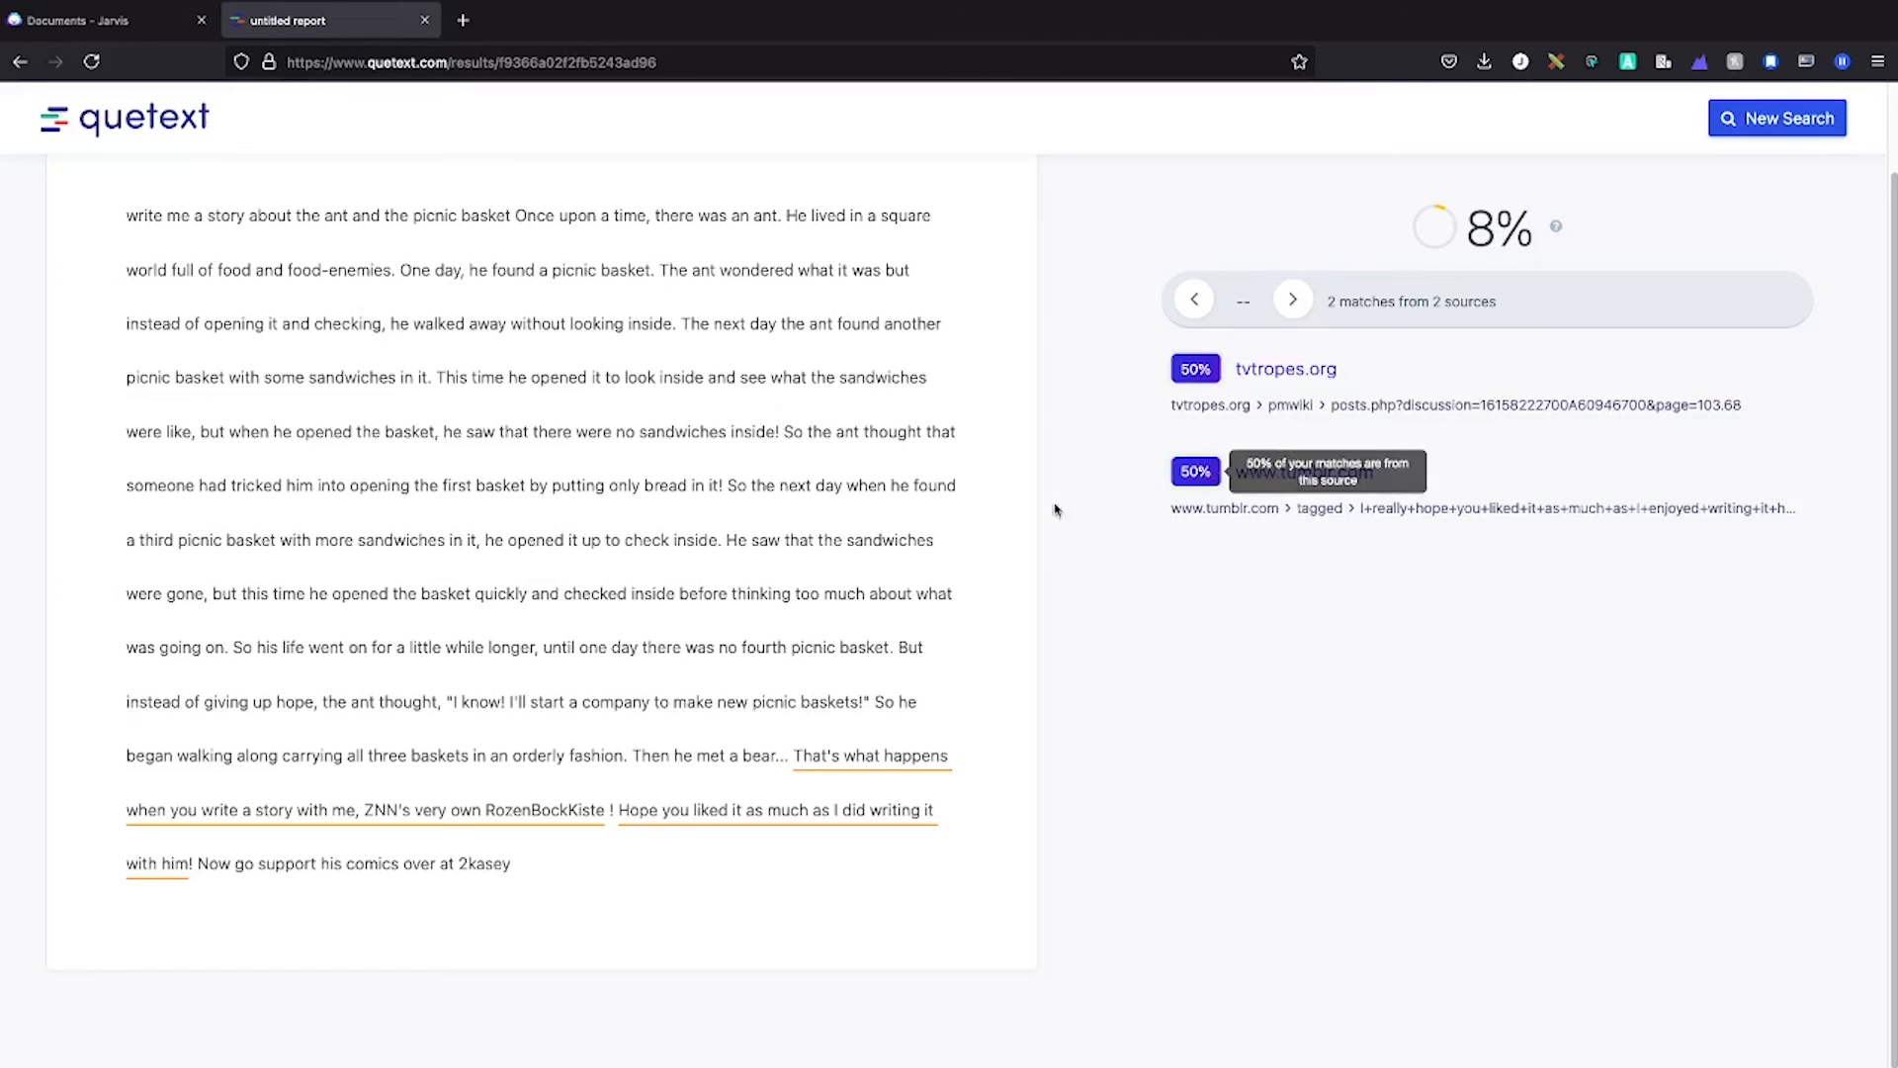
pyautogui.scroll(2, 856, 772)
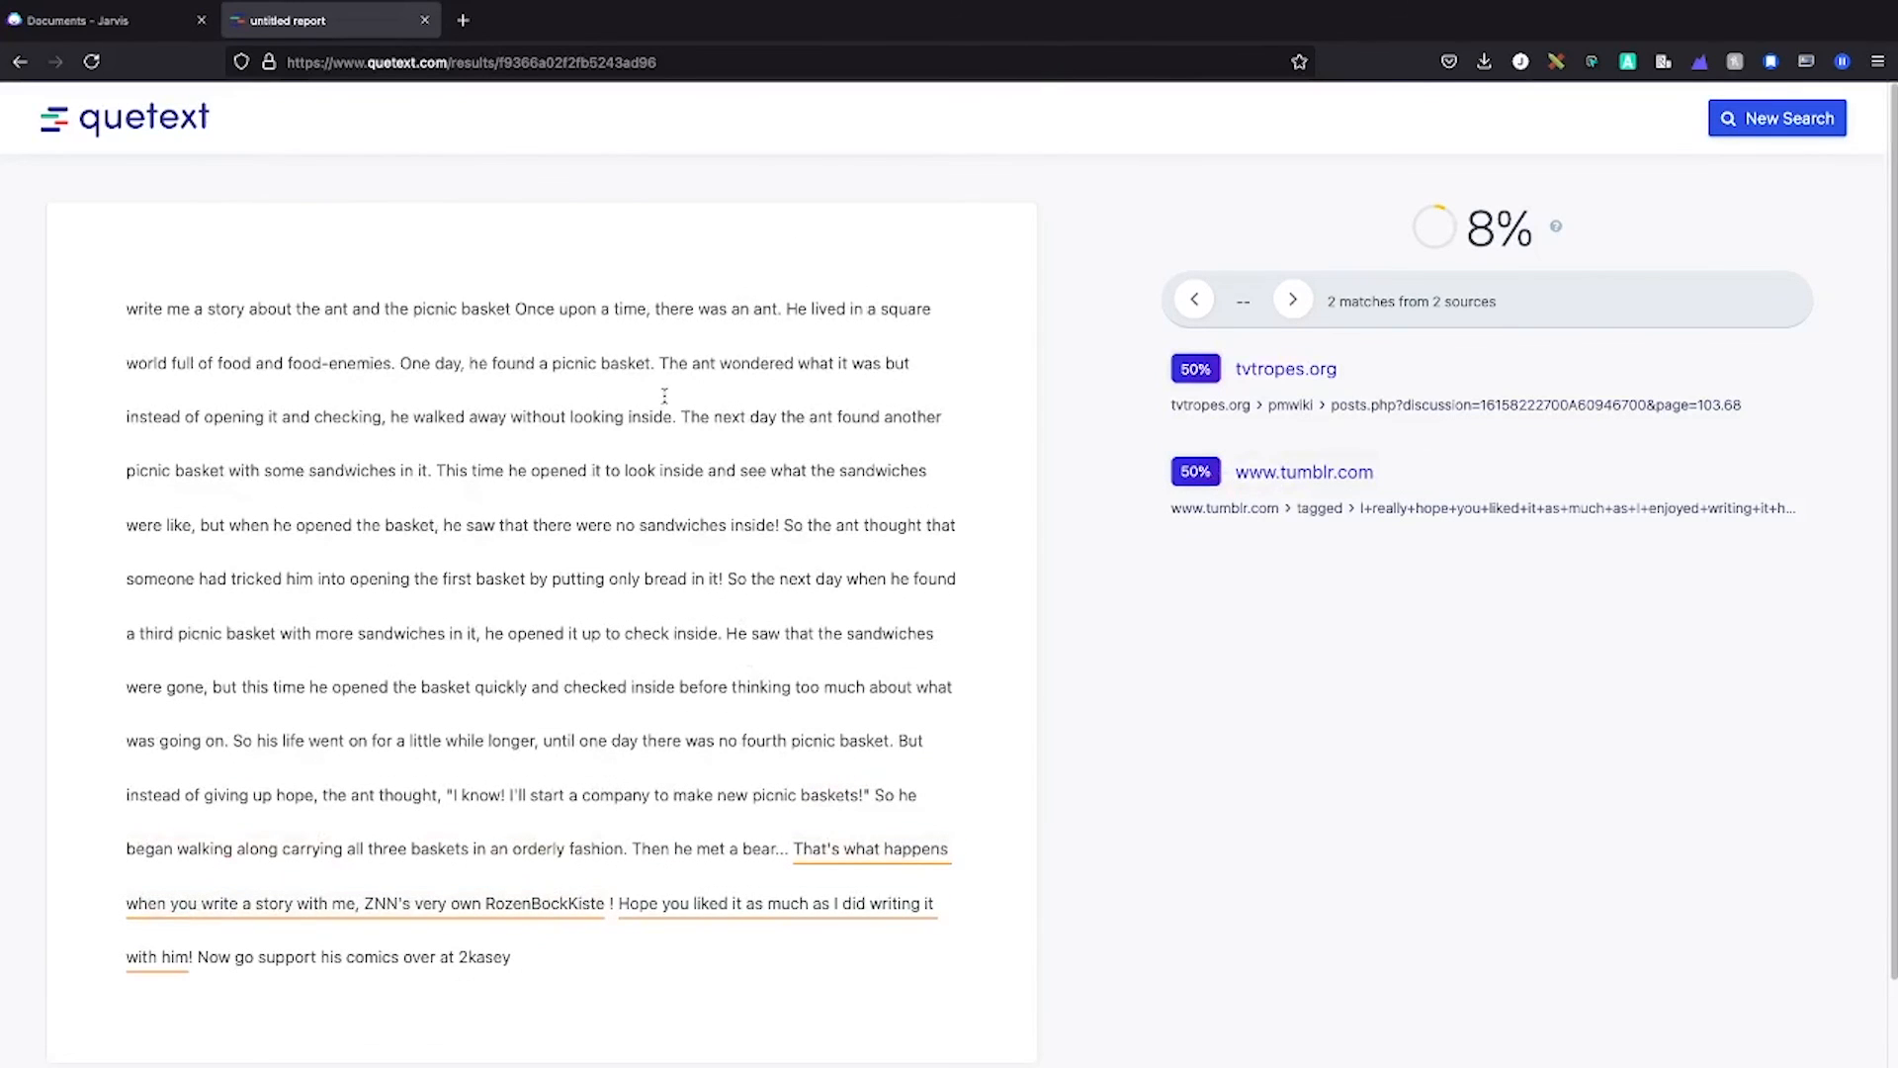
pyautogui.scroll(-2, 638, 659)
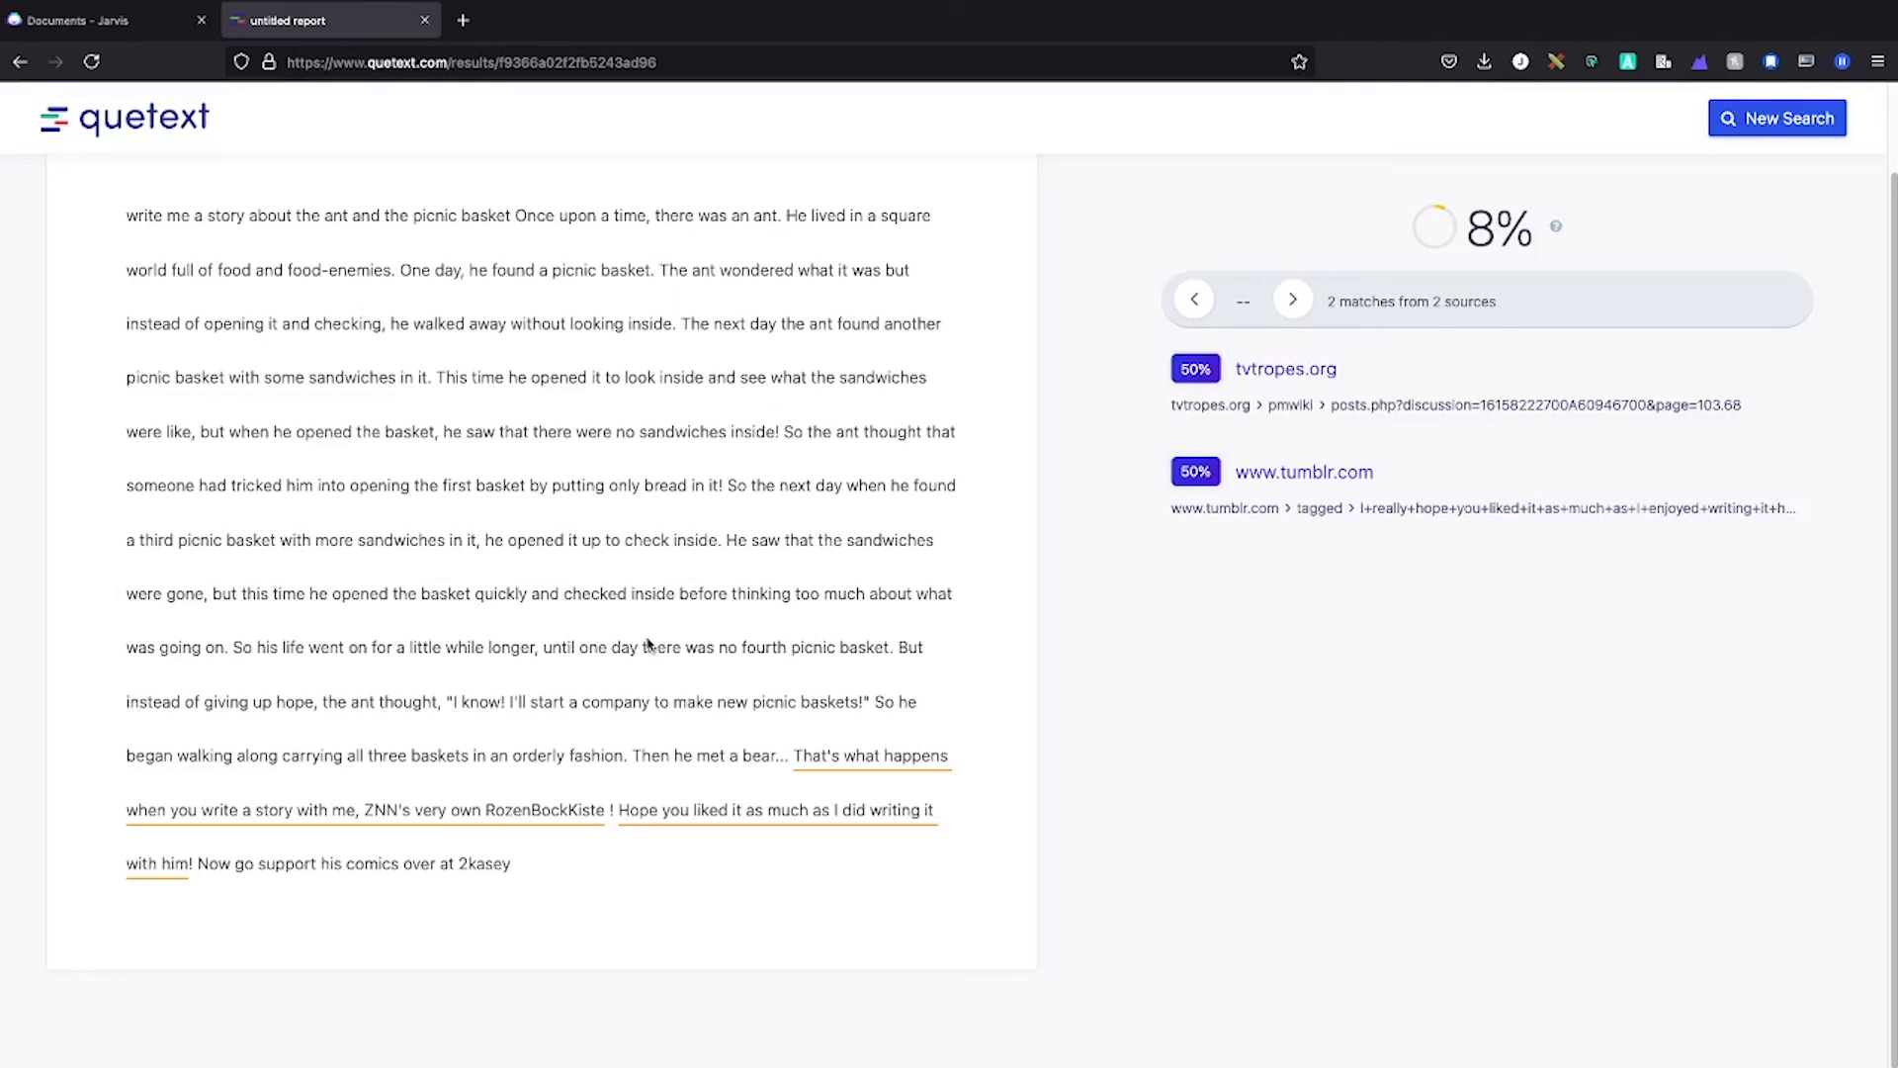
pyautogui.click(825, 761)
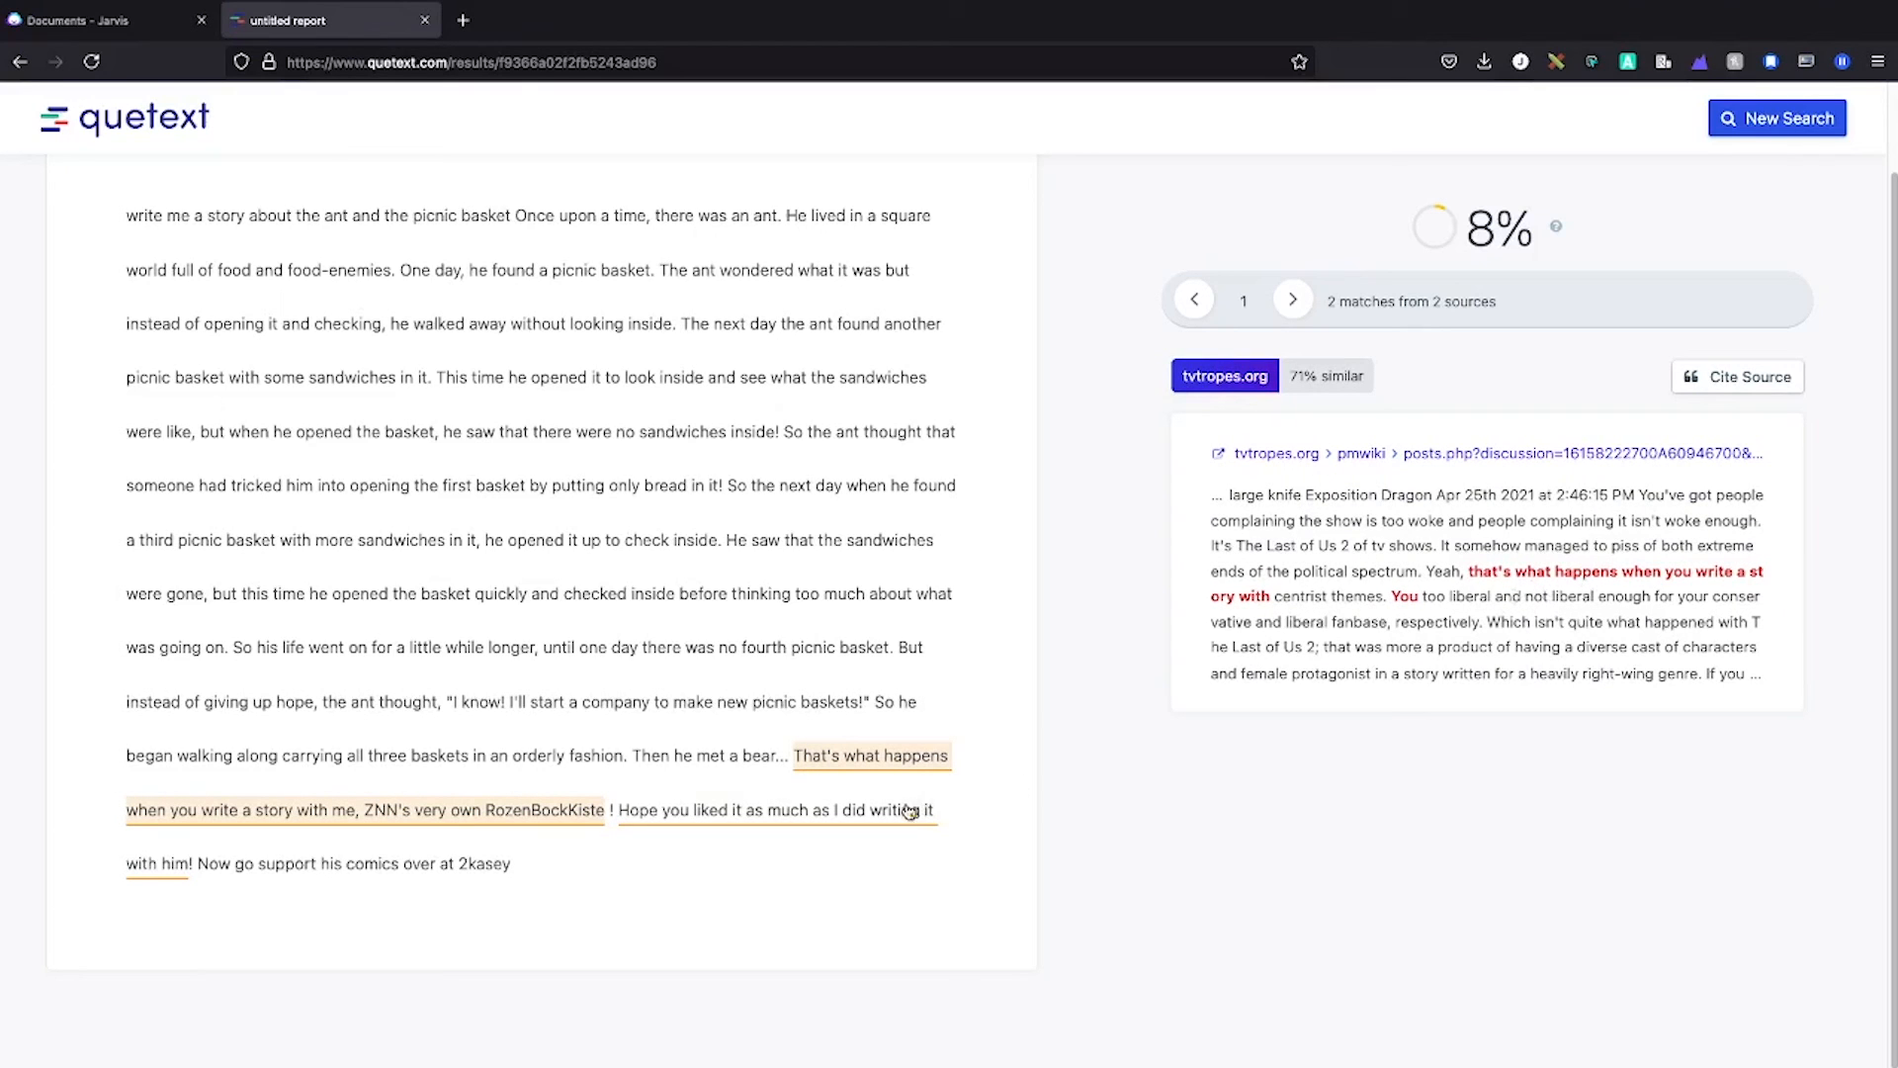
pyautogui.click(864, 819)
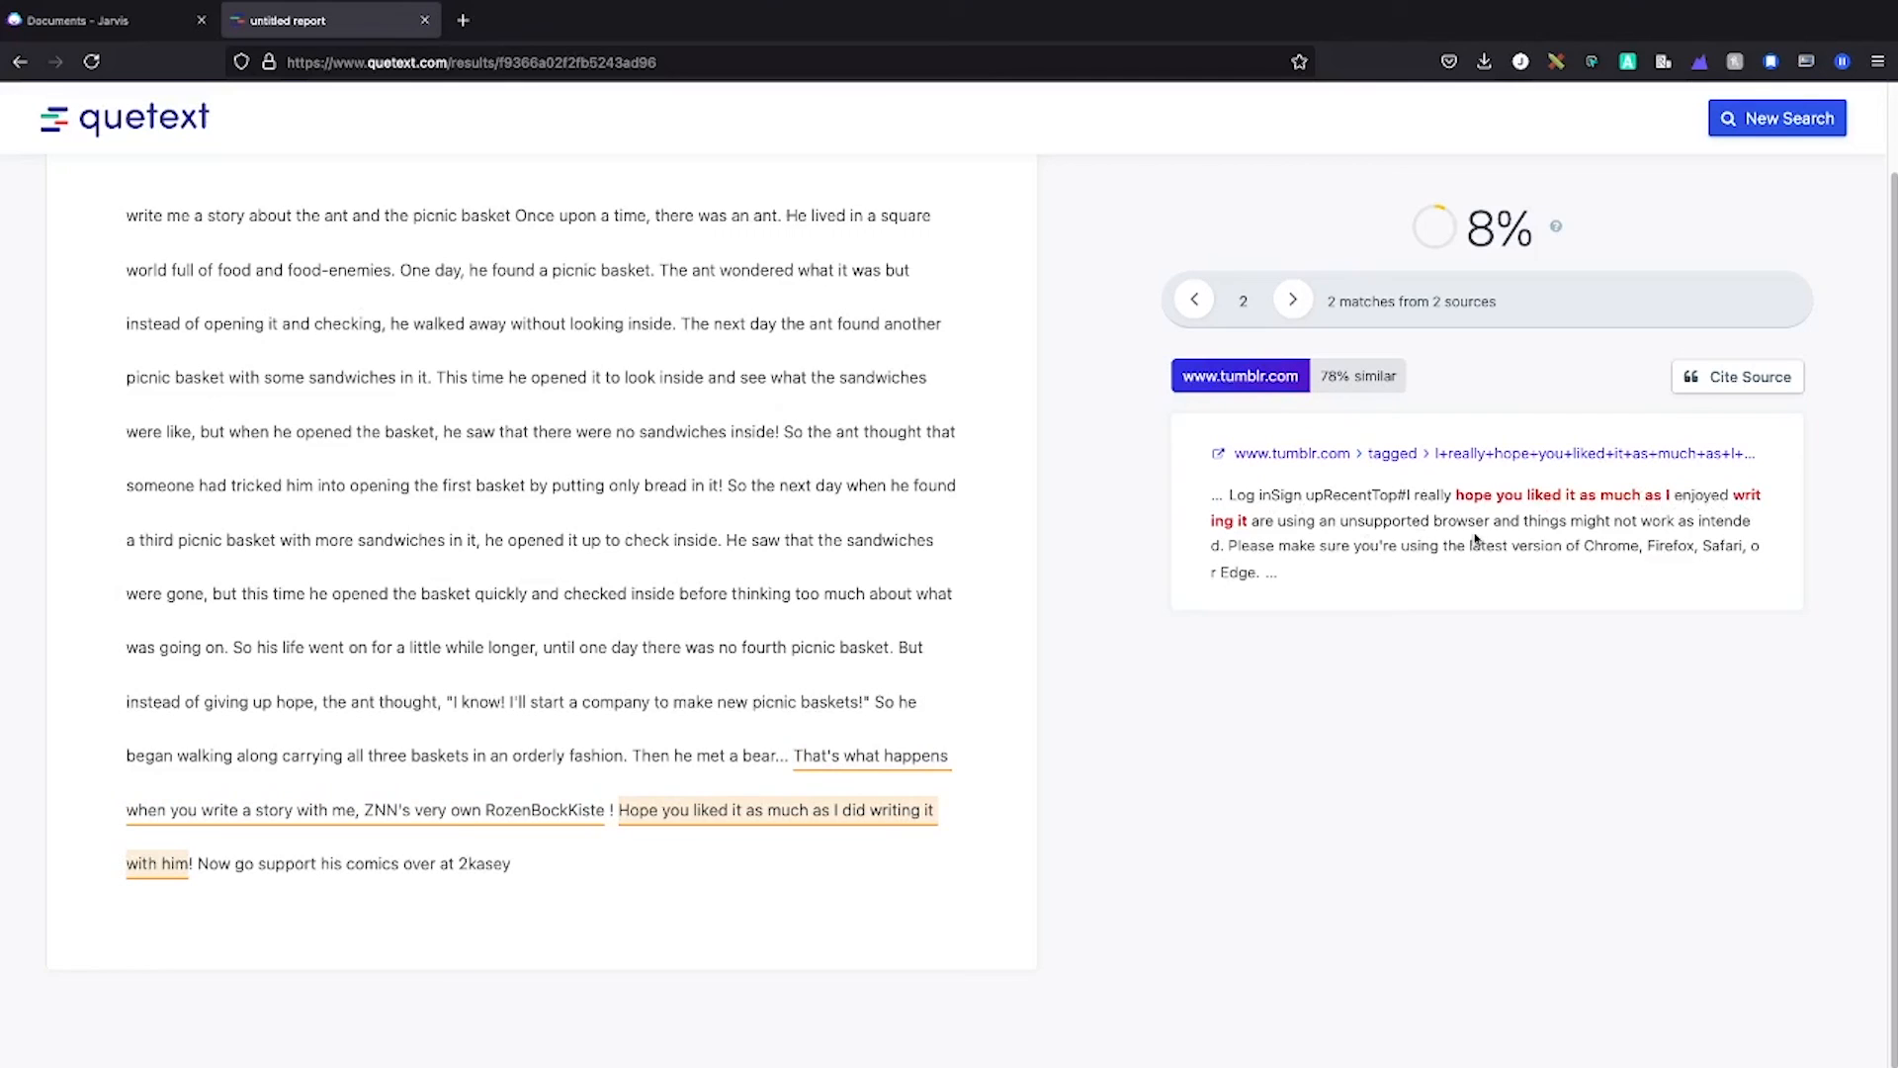
pyautogui.click(969, 875)
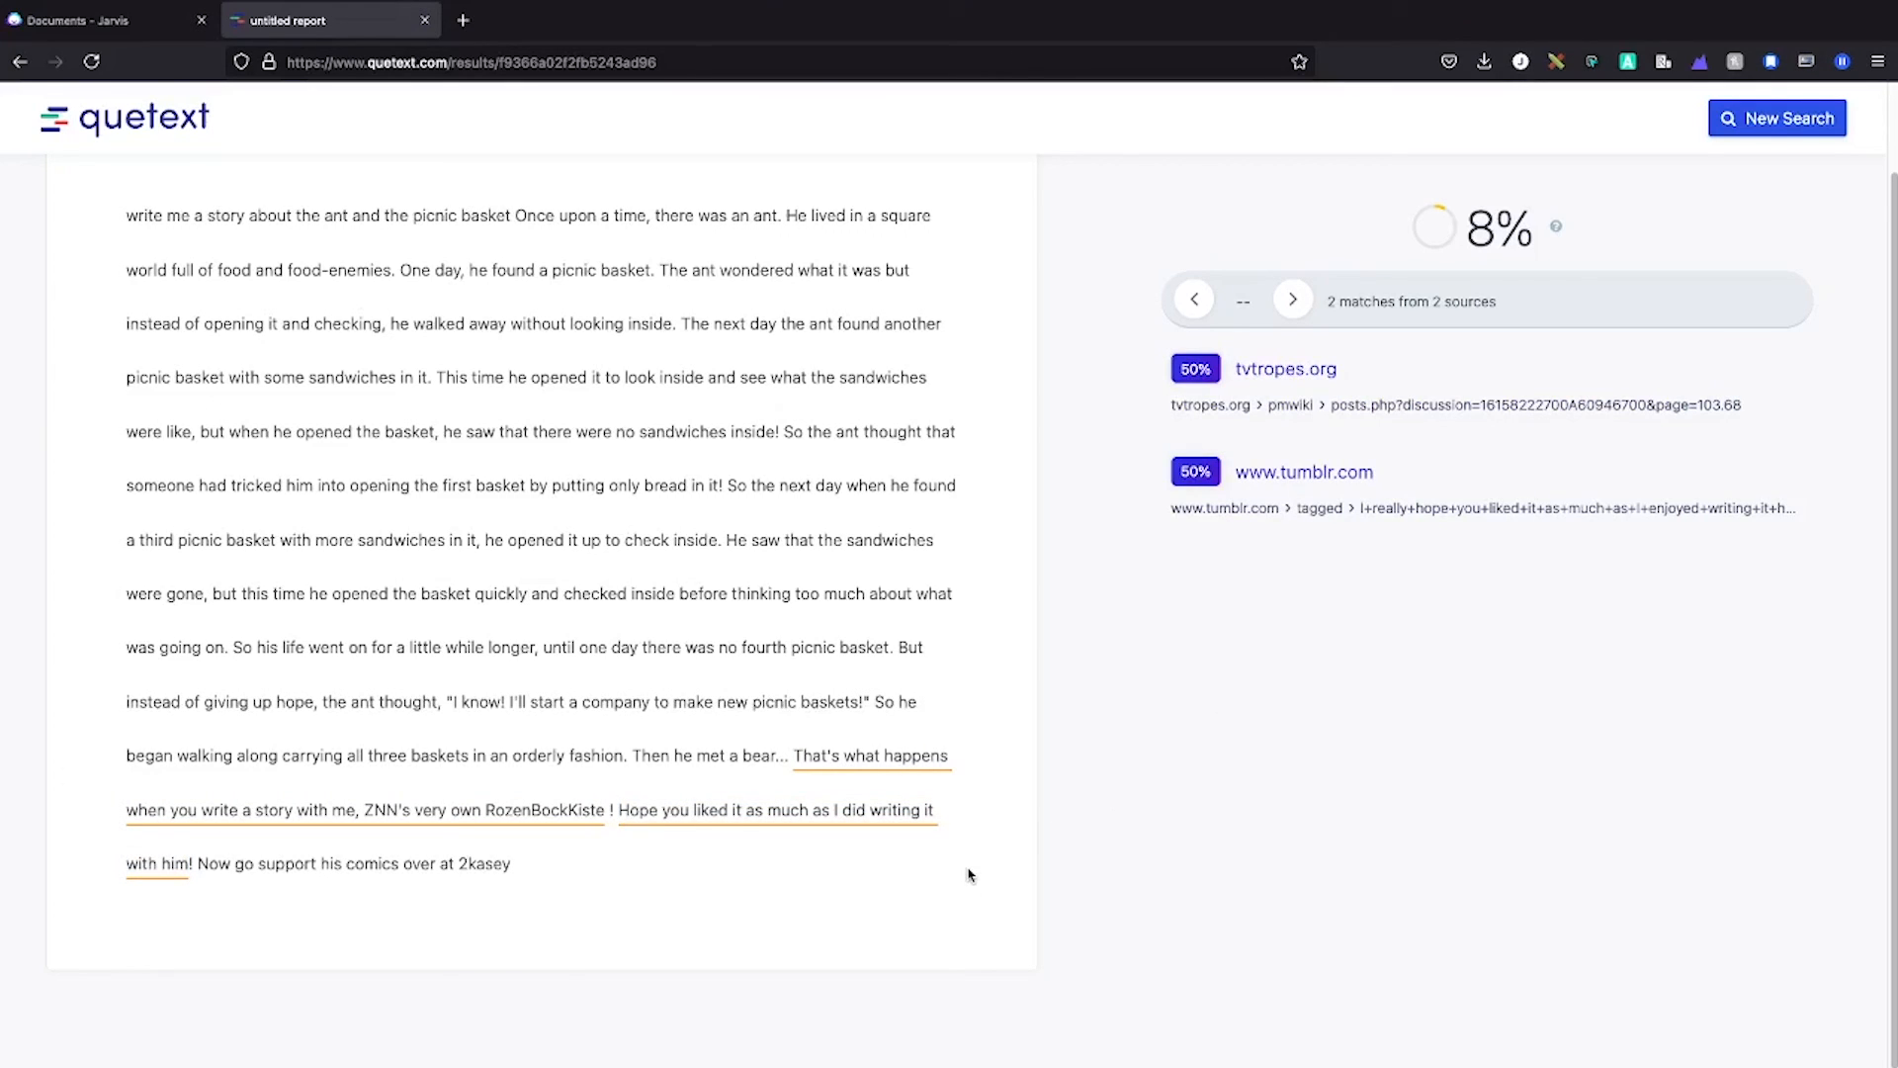
pyautogui.moveTo(826, 869); pyautogui.dragTo(789, 757)
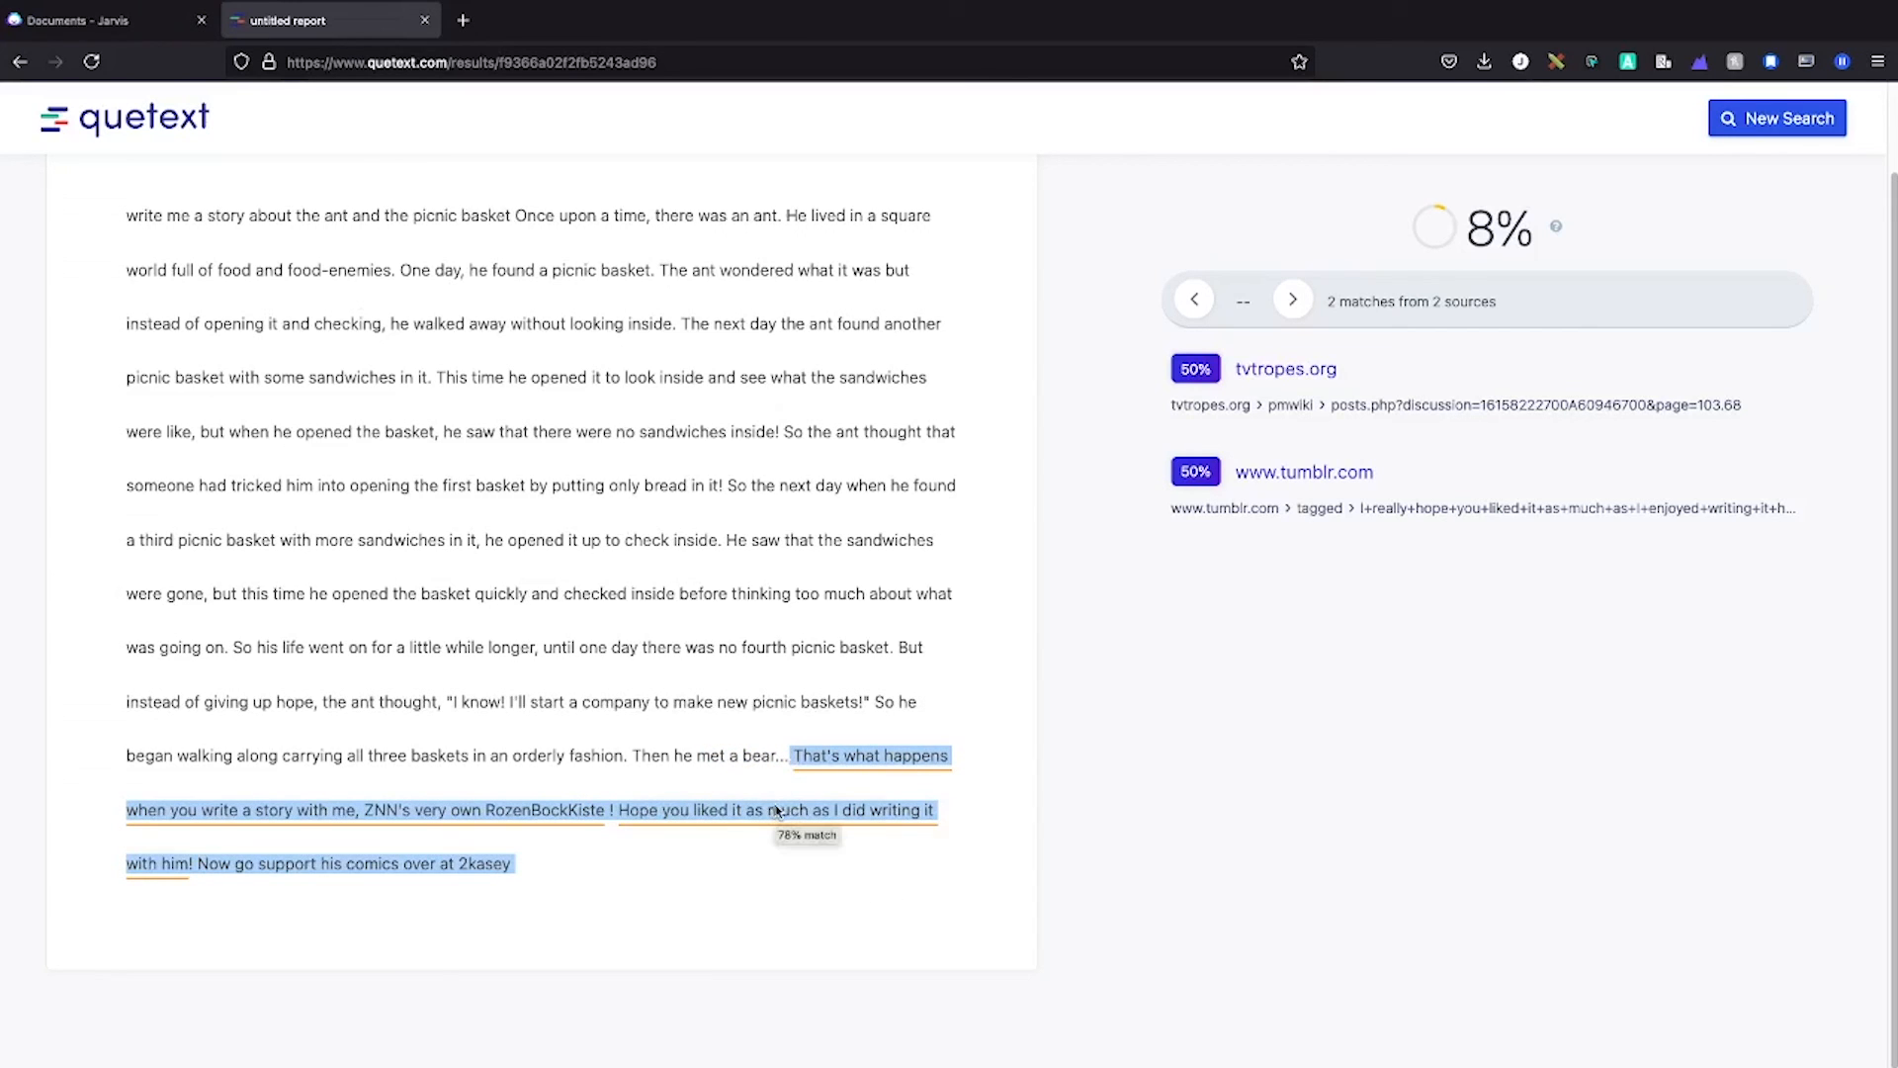